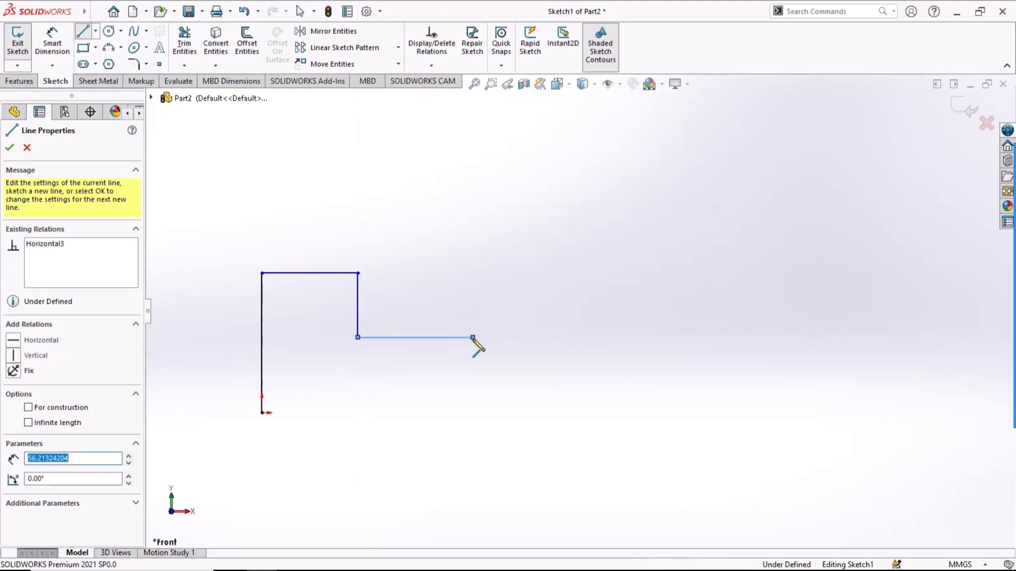
Sketch a separate horizontal line about 111 mm long, drop a vertical line about 21 mm from its far end, and close back to the origin.
key("Escape")
key("l")
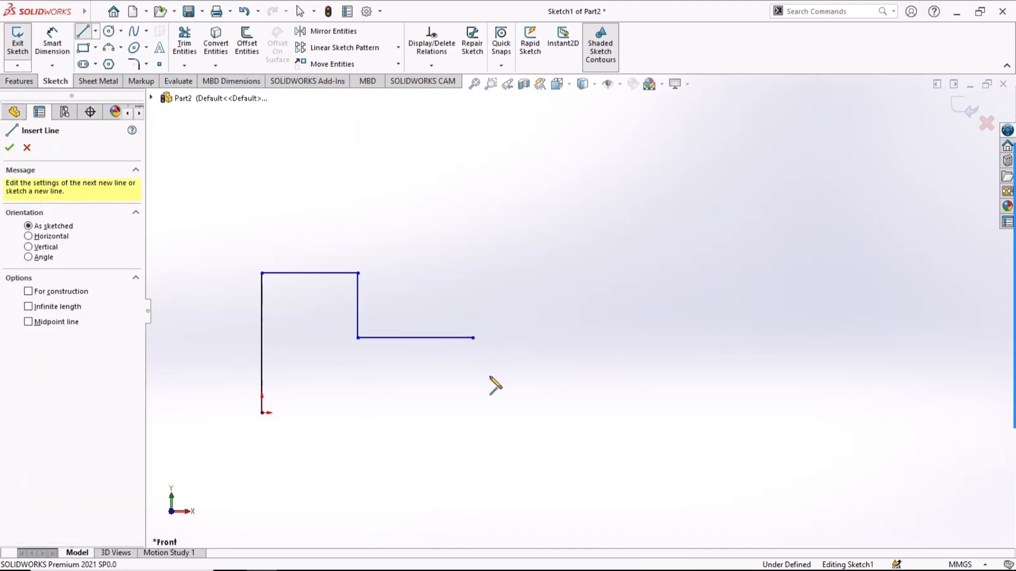
left_click(503, 369)
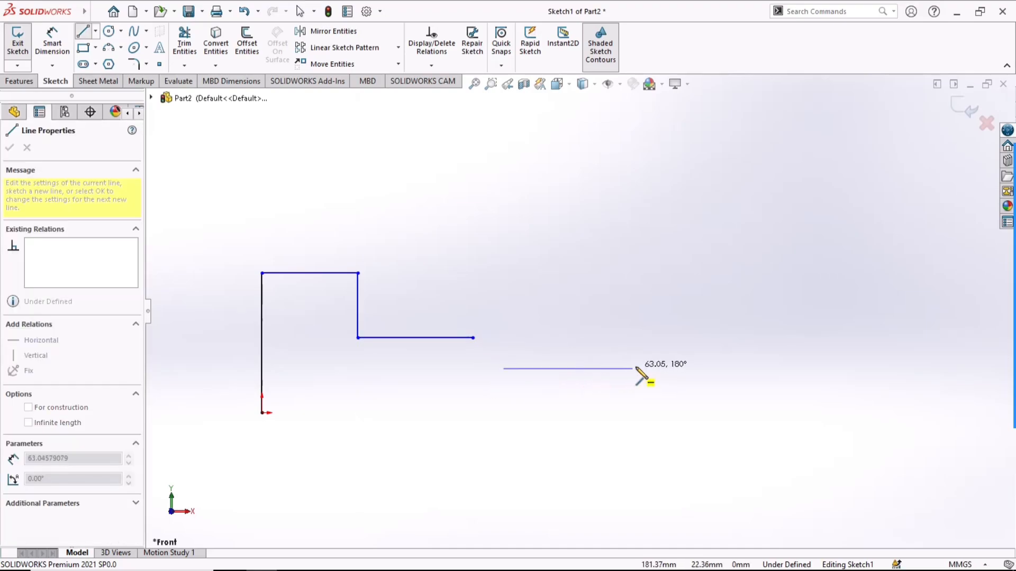
left_click(731, 369)
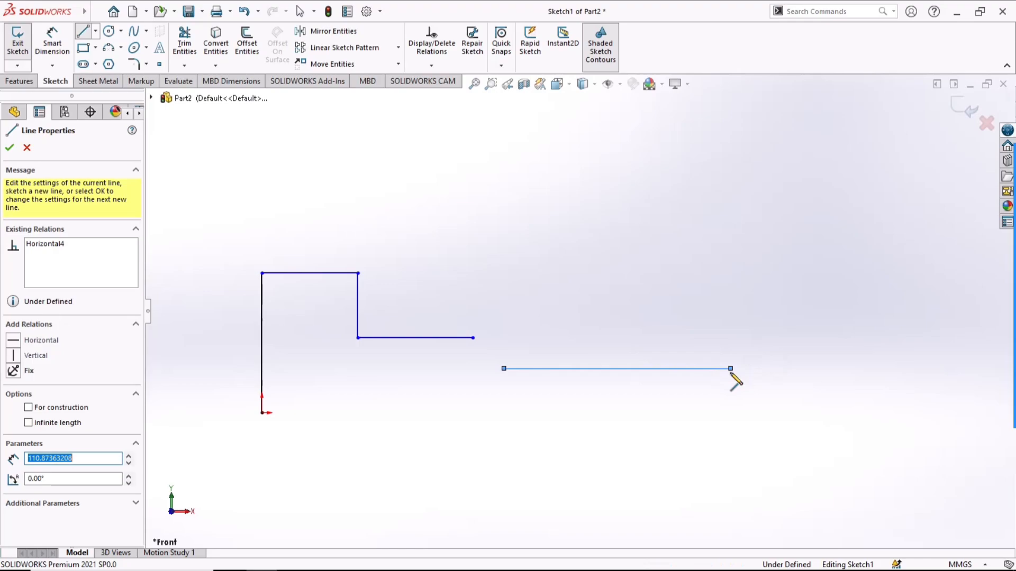
left_click(730, 414)
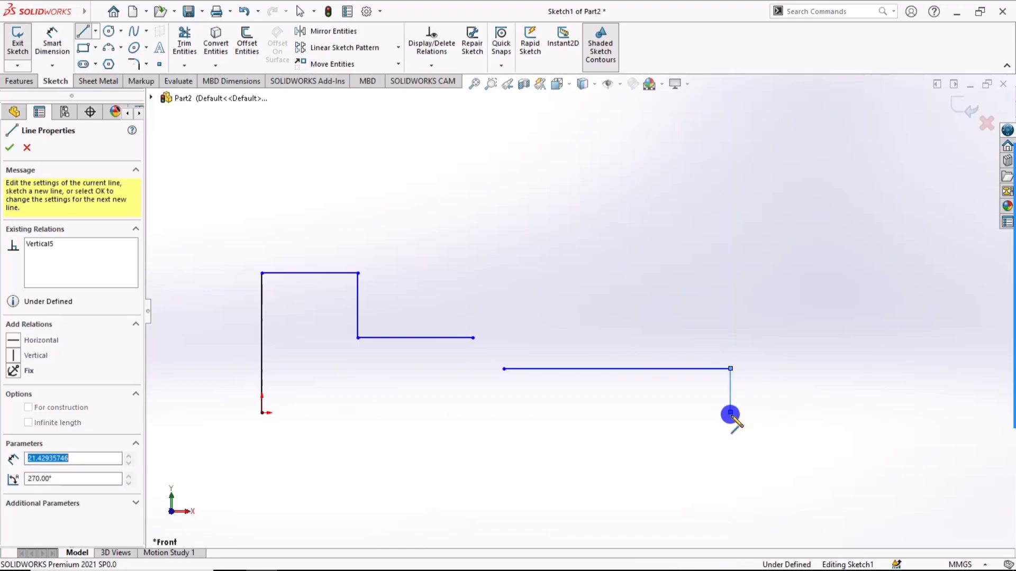
left_click(262, 413)
key("Escape")
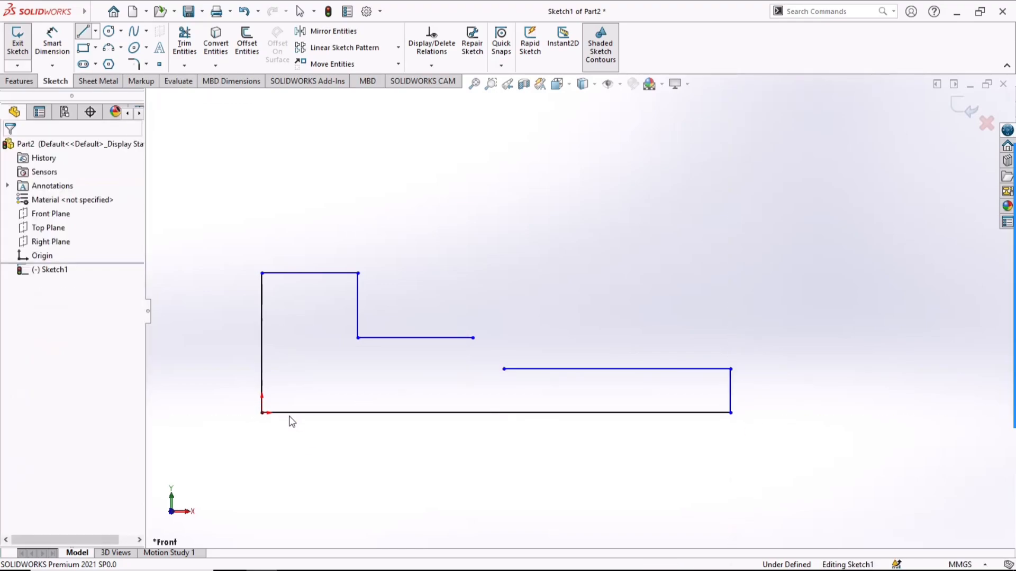
Sketch a circle of about 9 mm radius in the gap between the two open horizontal line ends.
left_click(109, 32)
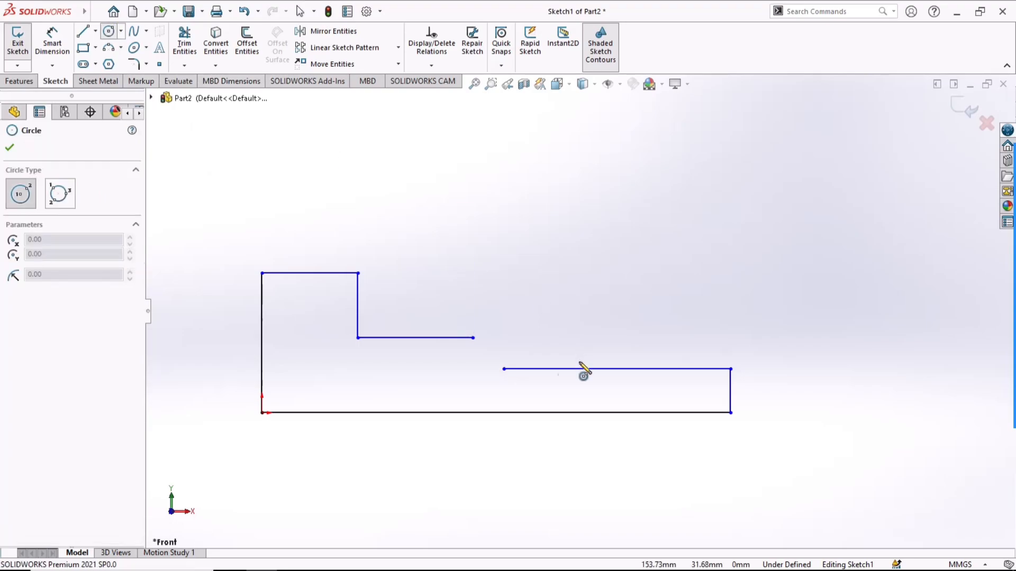
left_click(488, 355)
left_click(504, 362)
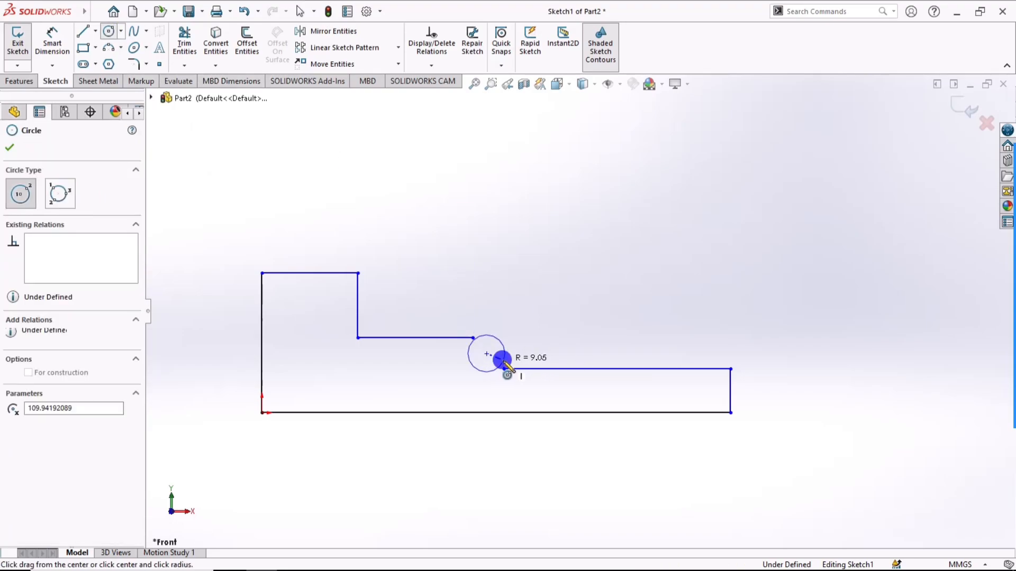
key("Escape")
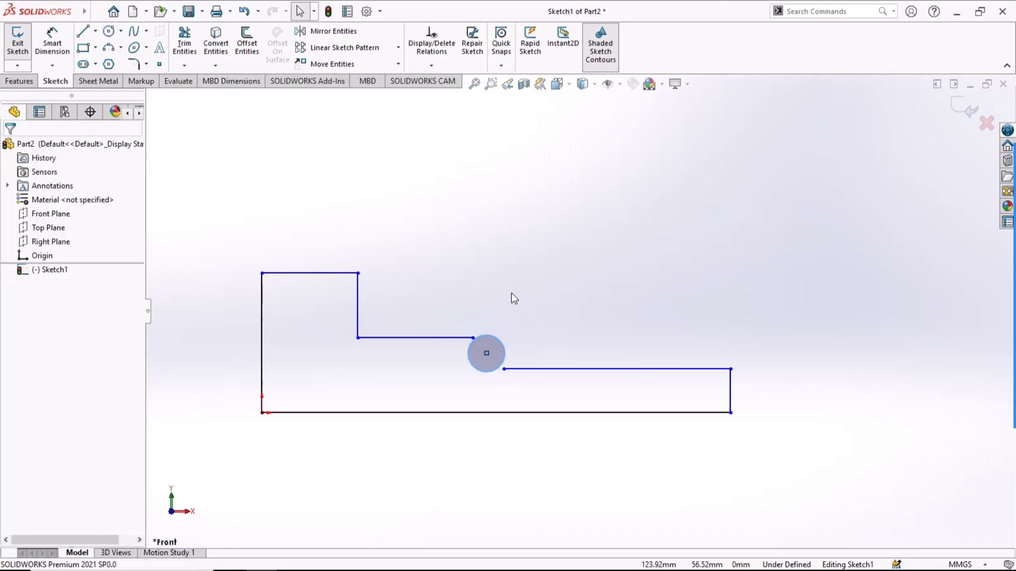
Extend the two open horizontal lines so they both meet the circle.
left_click(185, 65)
left_click(197, 84)
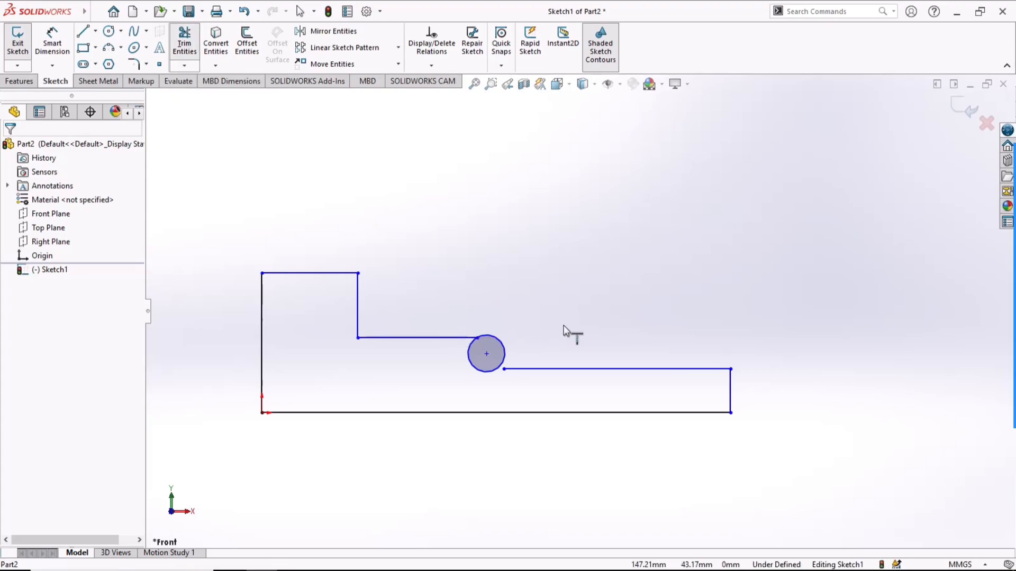
left_click(528, 375)
Dimension the profile's overall height between the highest edge and the base line as 15 mm.
left_click(52, 42)
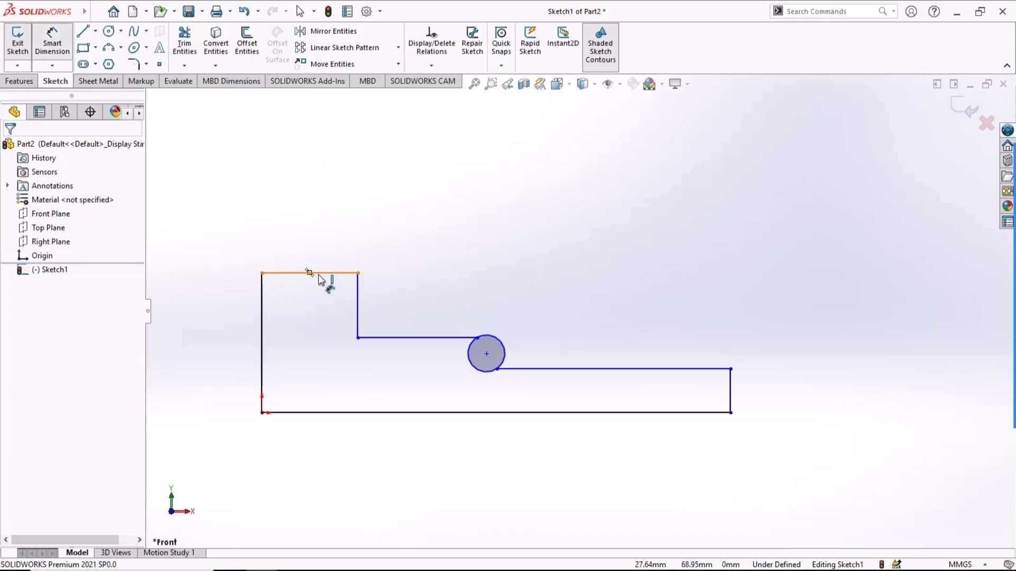
left_click(322, 413)
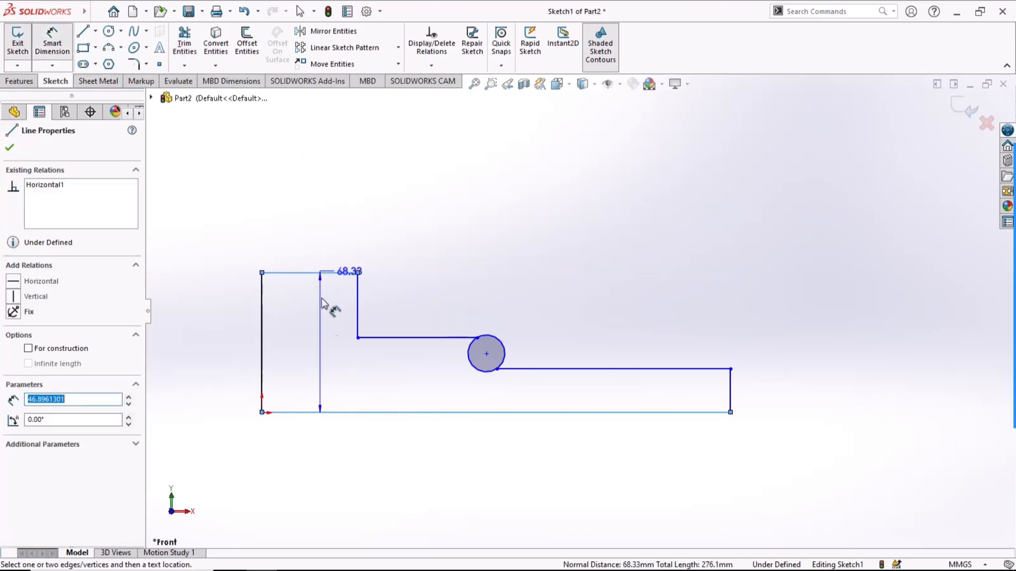
left_click(317, 338)
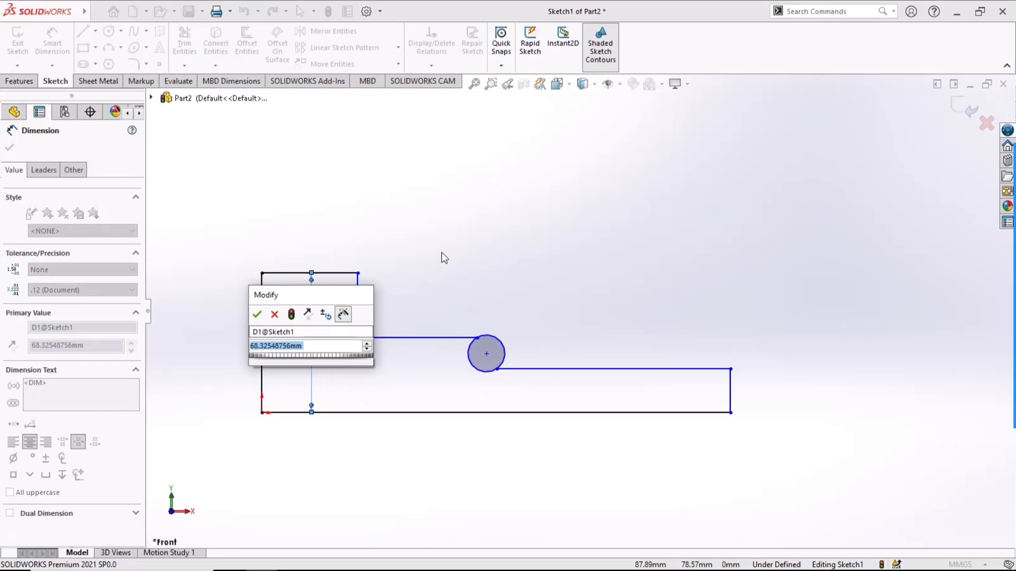
type("15")
key("Return")
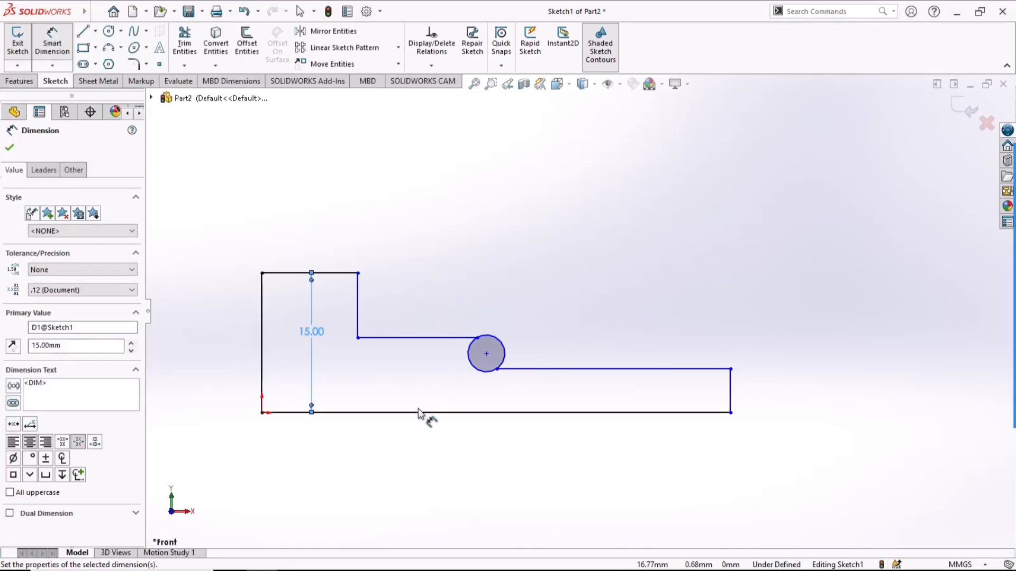
Dimension the middle ledge's height above the base line as 10 mm and the highest edge's width as 10 mm.
left_click(418, 413)
left_click(421, 338)
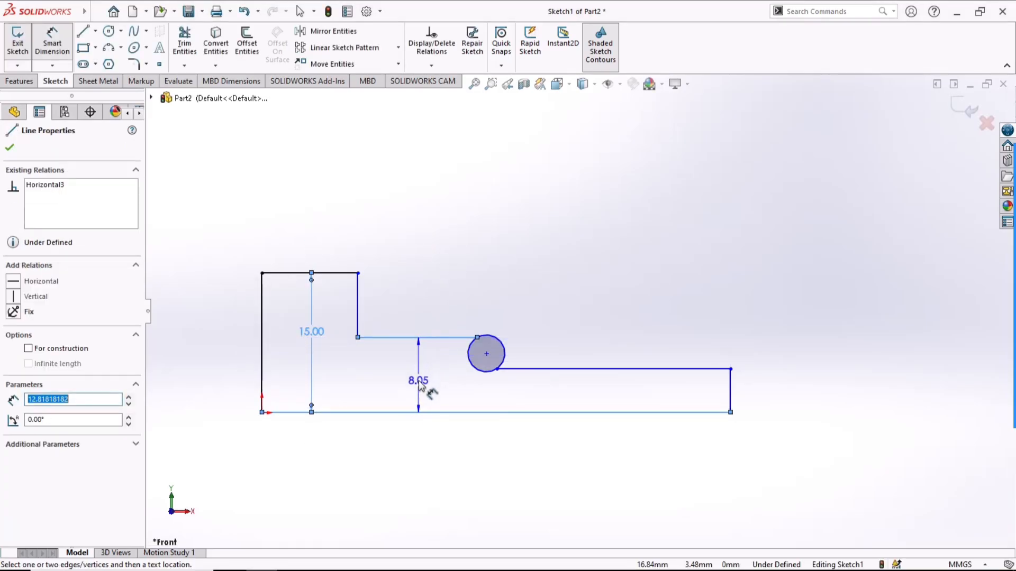
left_click(420, 384)
key("Return")
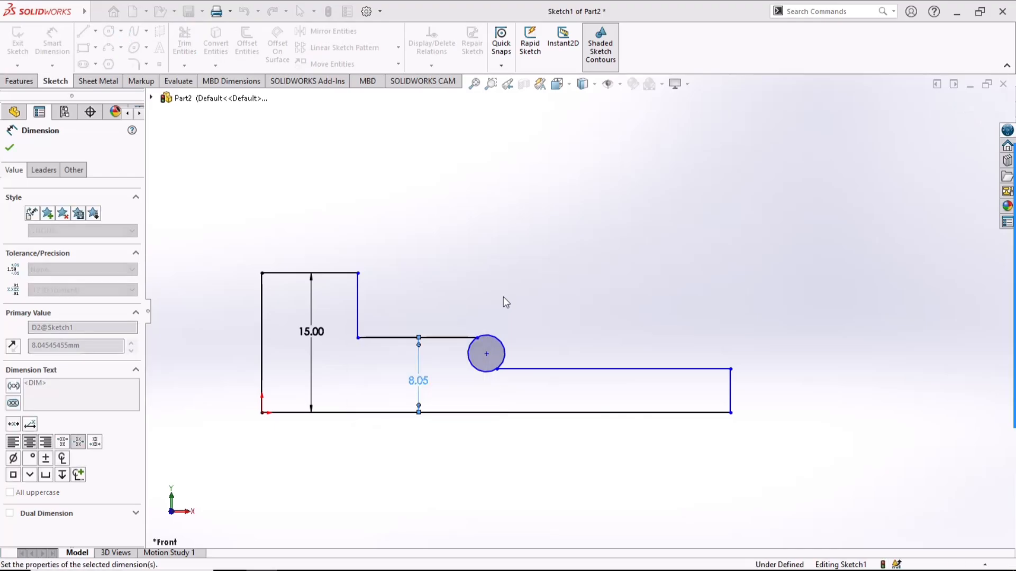
left_click(333, 273)
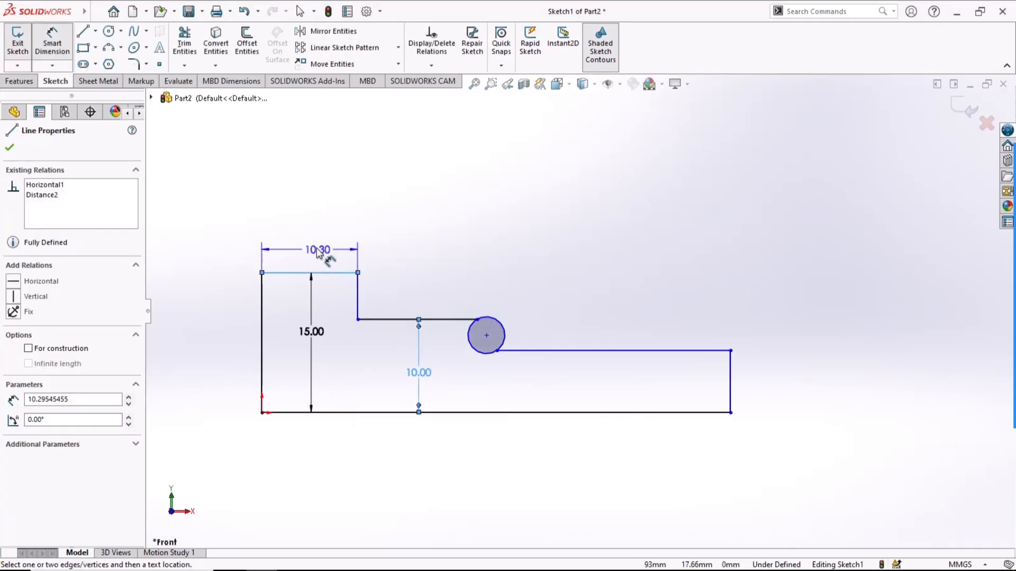
left_click(319, 250)
key("Return")
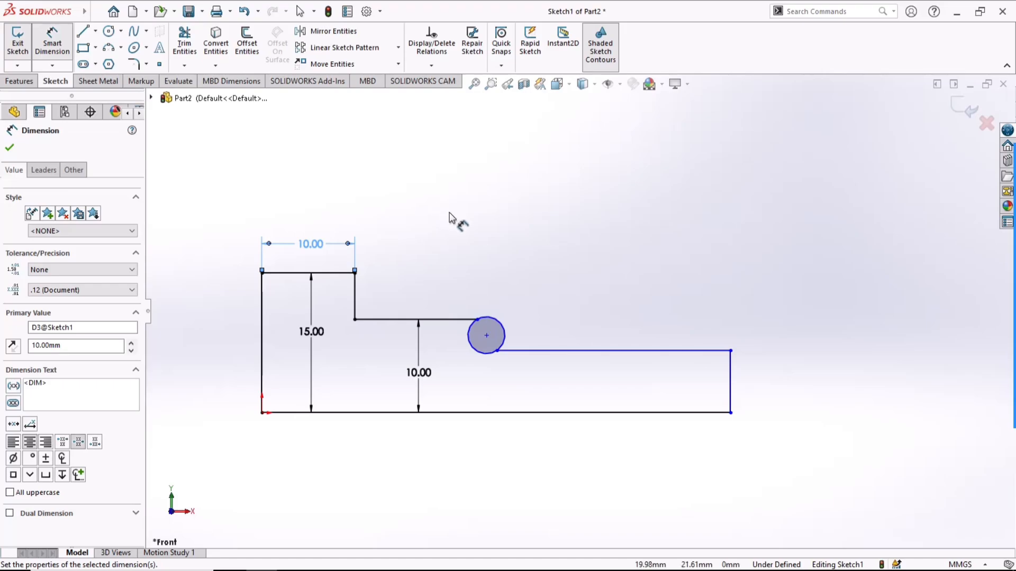
Dimension the short vertical edge at the profile's low end as 6 mm.
left_click(731, 389)
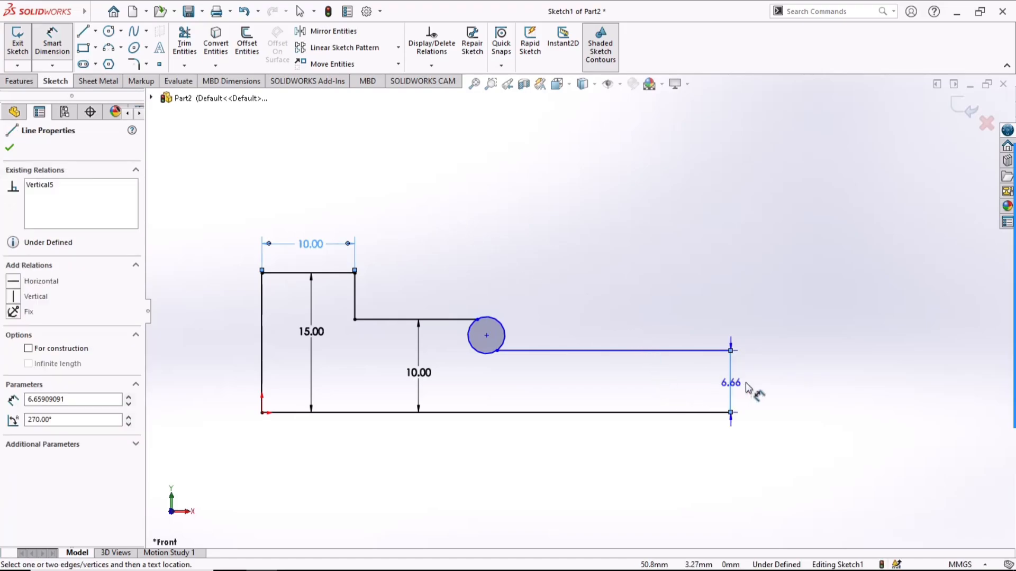
left_click(788, 392)
type("6")
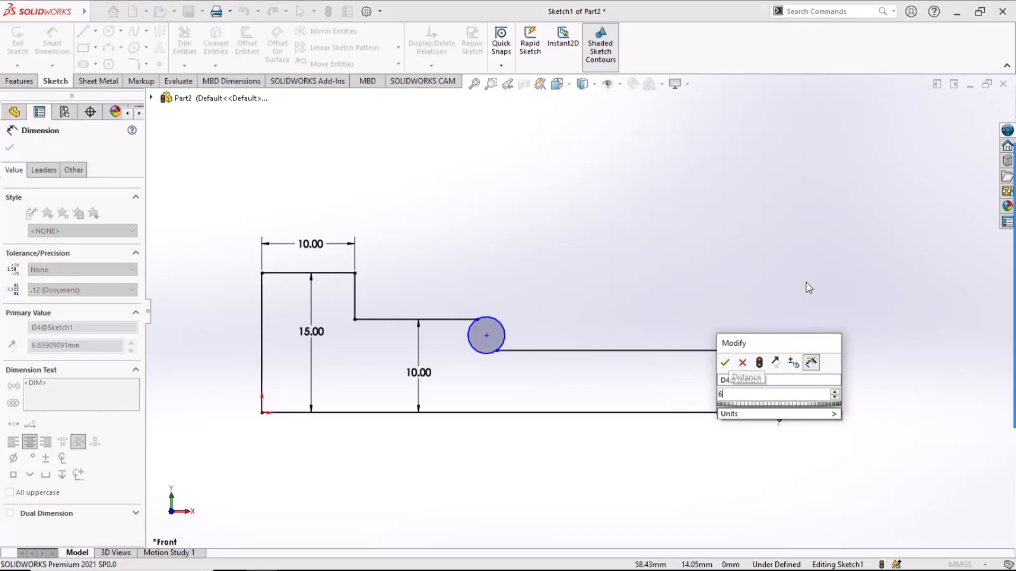
key("Return")
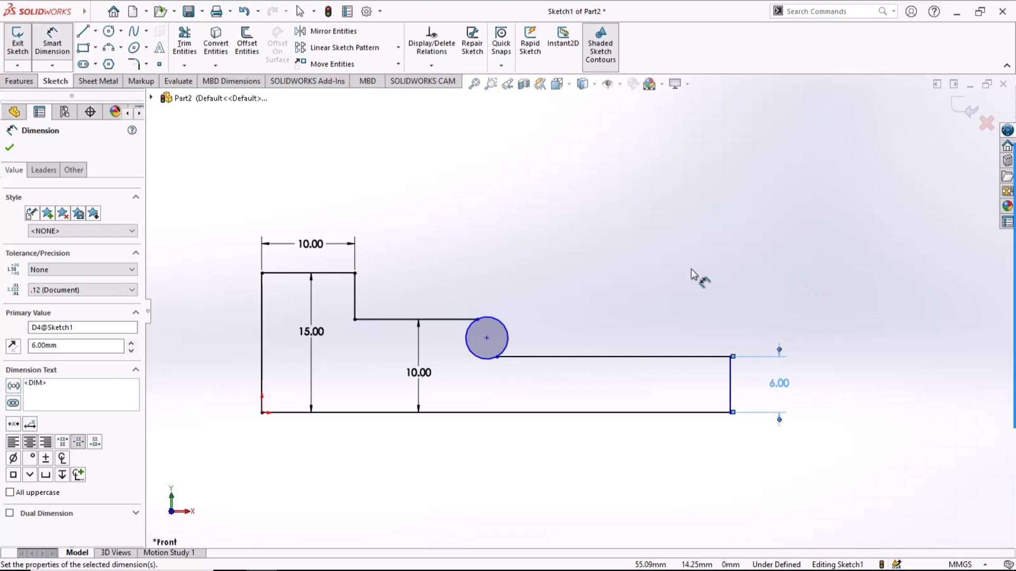
Dimension the circle's diameter as 12 mm.
left_click(508, 327)
left_click(616, 279)
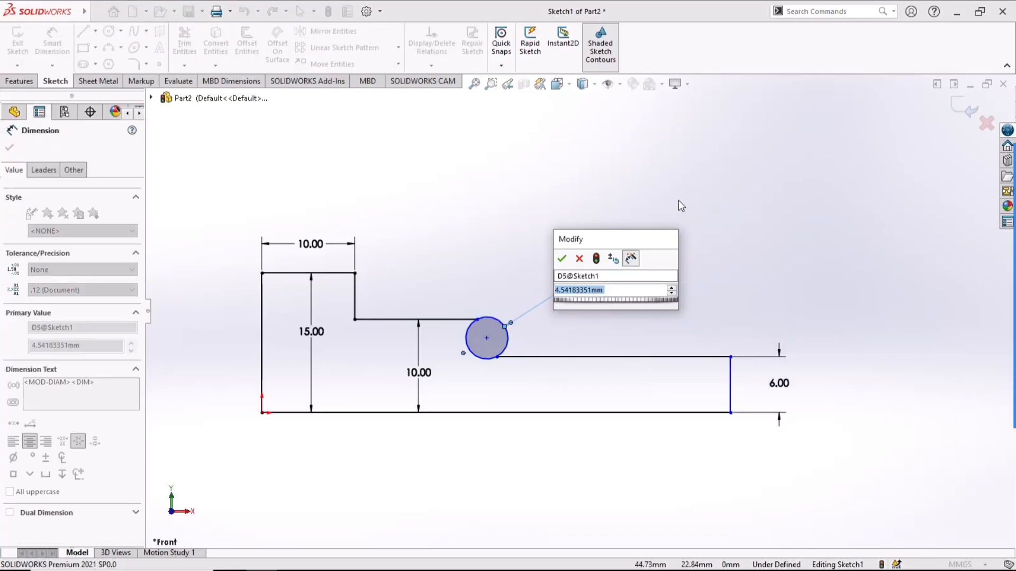
type("12")
key("Return")
left_click(678, 202)
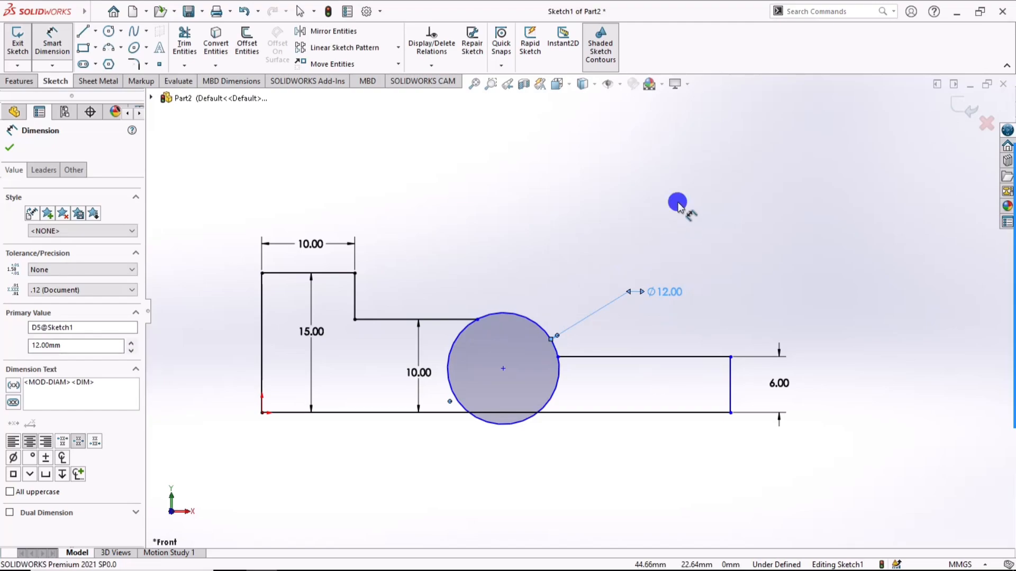
Add a horizontal relation between the circle's center and the inner corner of the middle ledge.
left_click(500, 371)
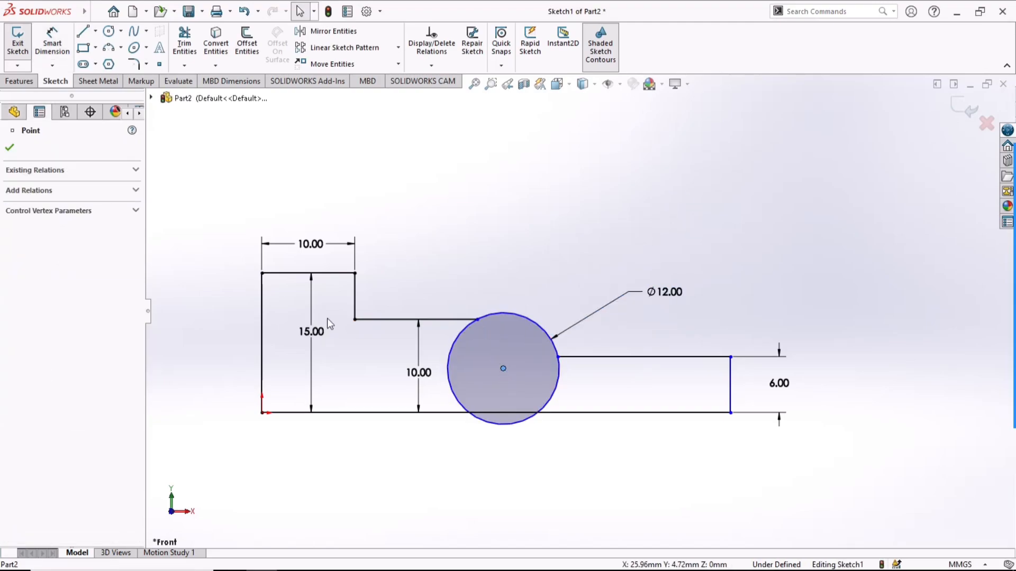
left_click(354, 319, "ctrl")
left_click(395, 262)
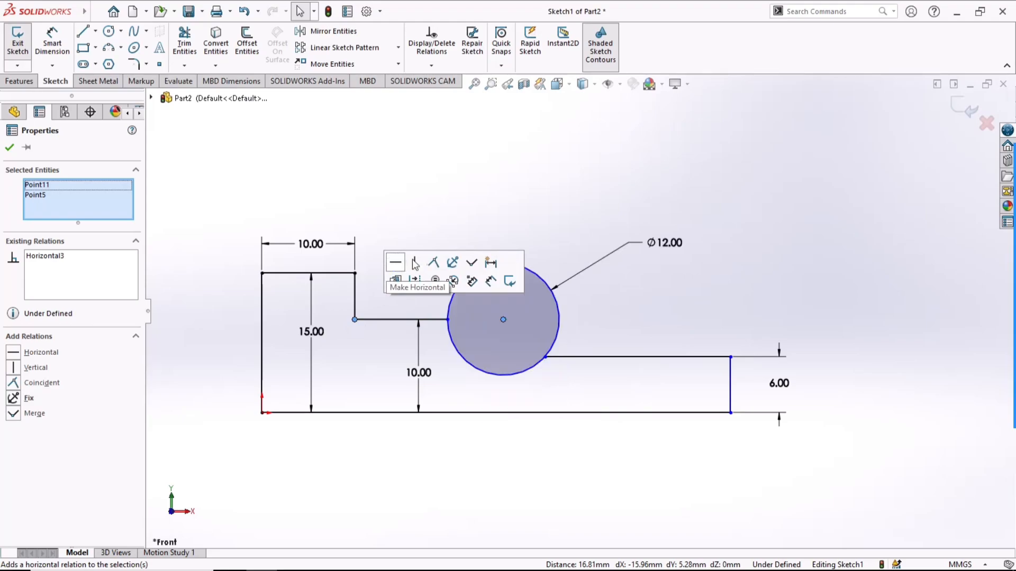
left_click(482, 199)
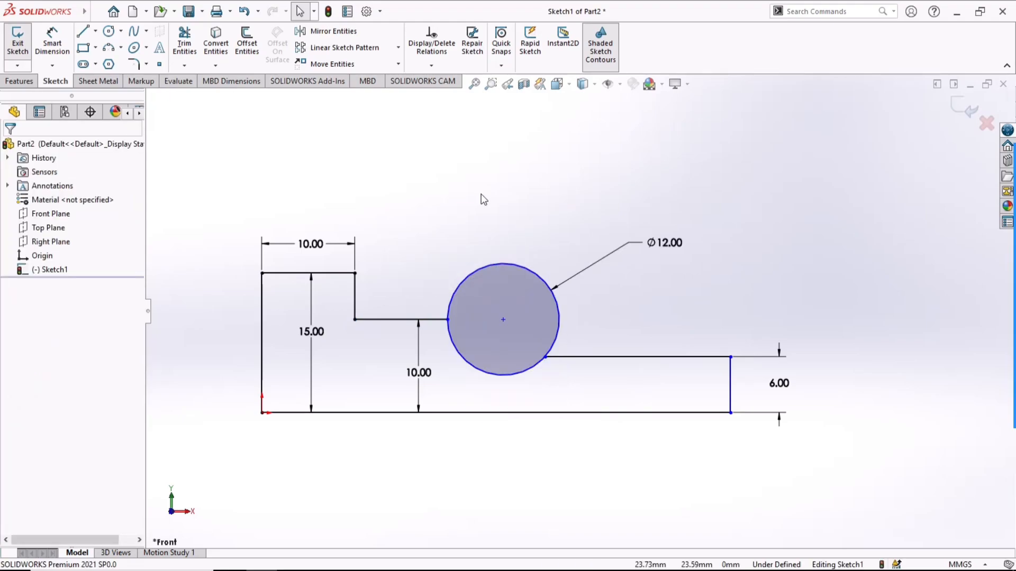
Dimension the horizontal distance from the origin to the circle's center as 30 mm.
left_click(56, 45)
left_click(262, 412)
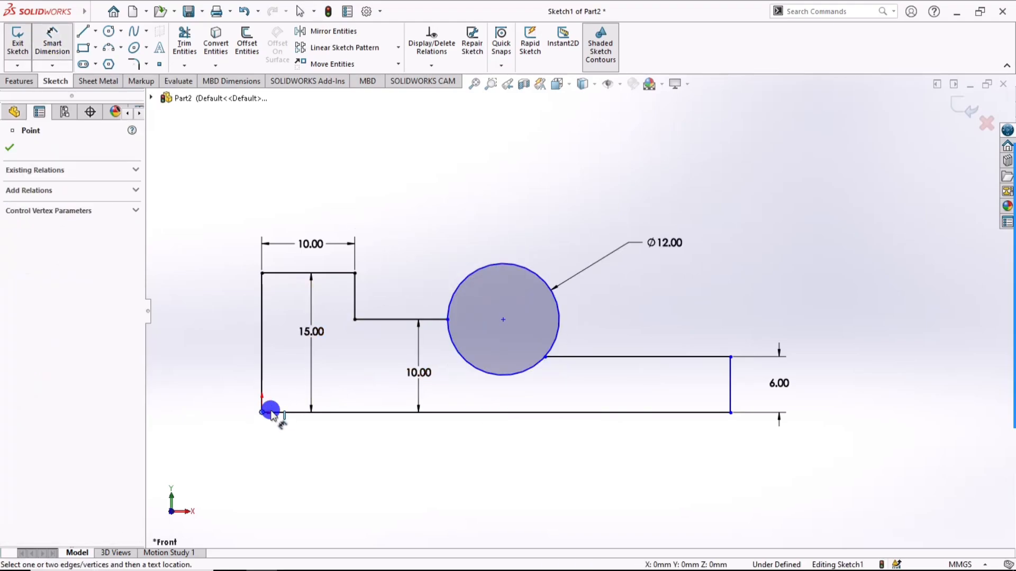
left_click(505, 320)
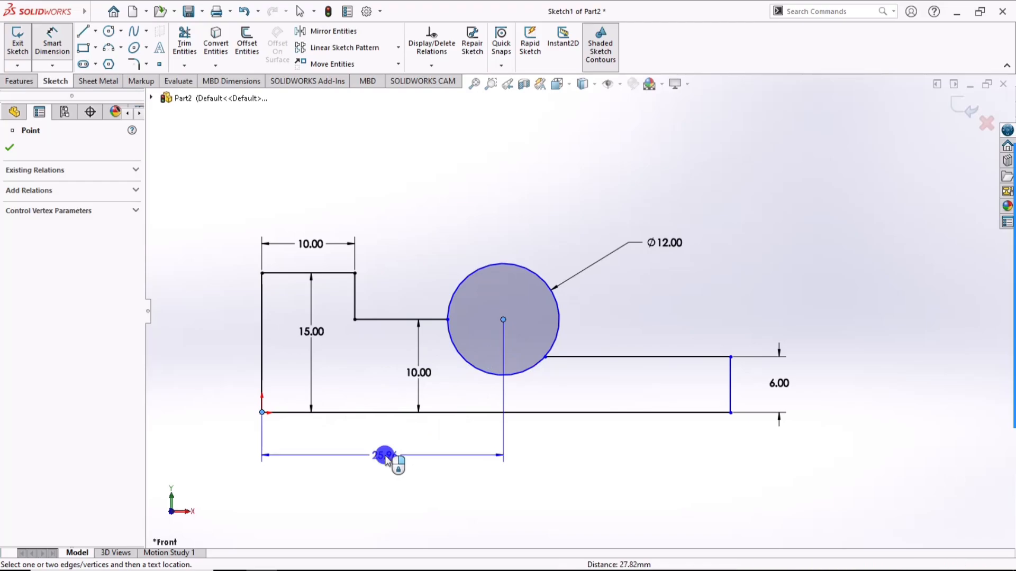
left_click(385, 459)
key("Return")
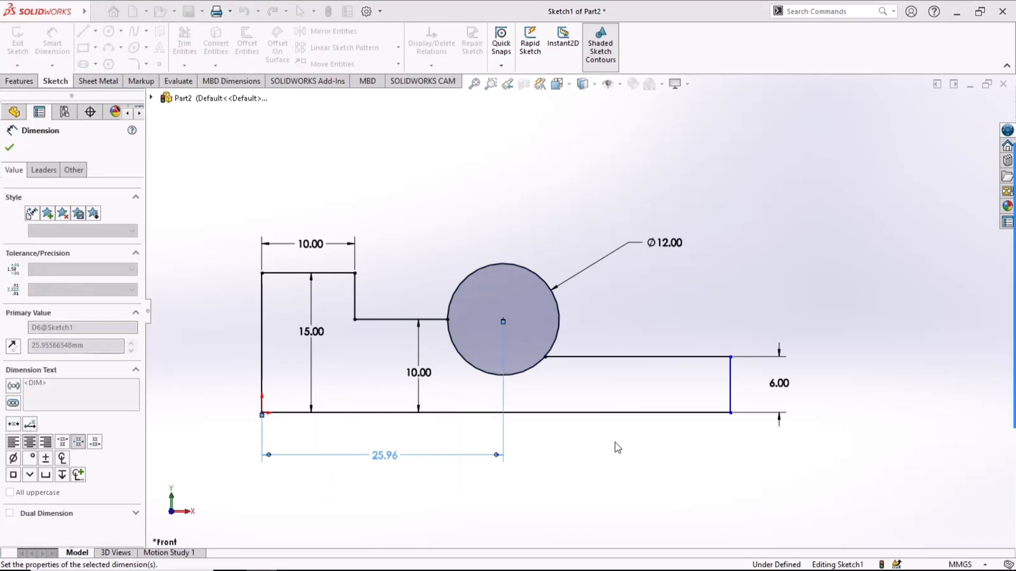
Dimension the base line's total length as 65 mm and end dimensioning.
left_click(617, 412)
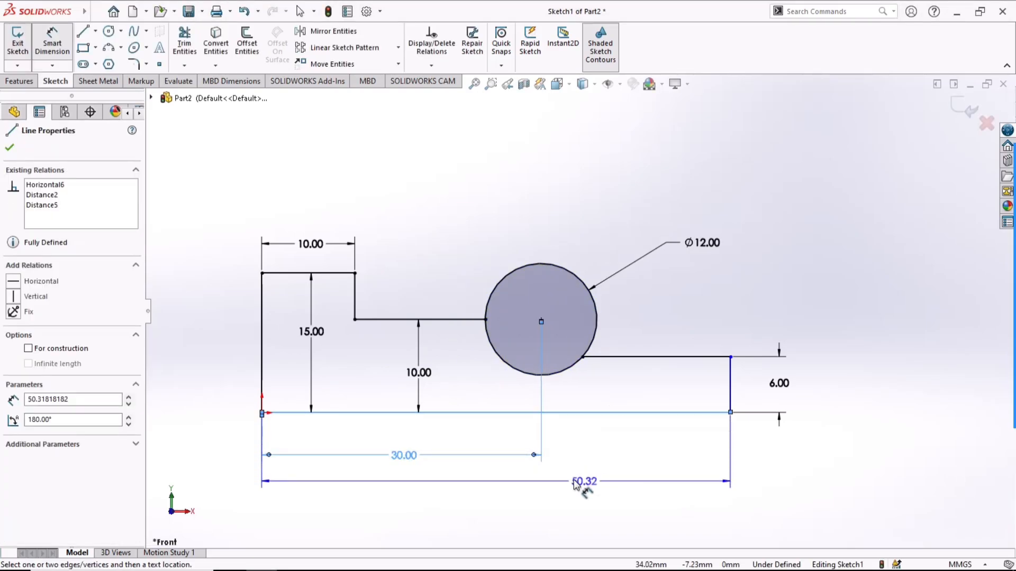
left_click(499, 478)
type("65")
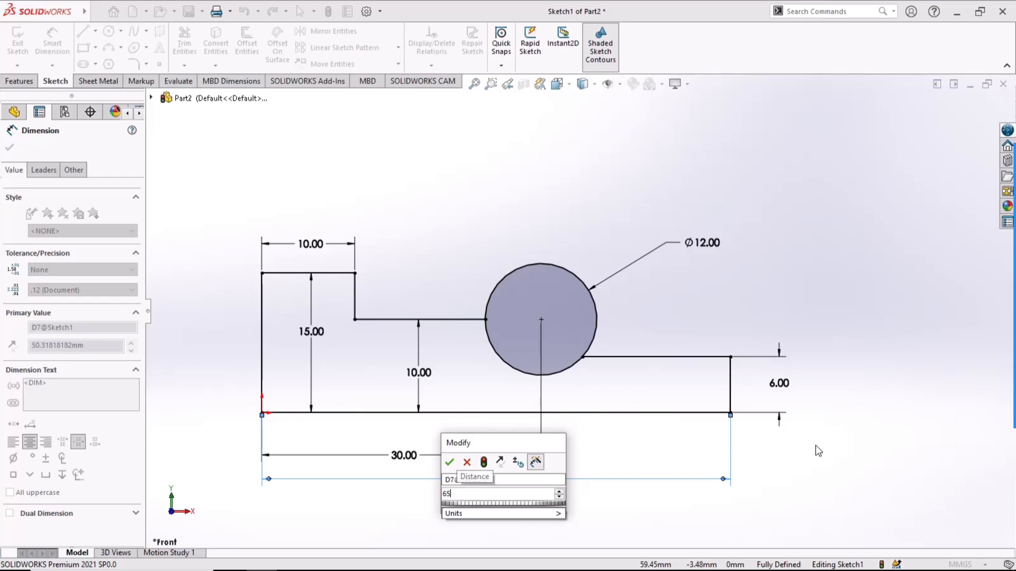
key("Return")
key("Escape")
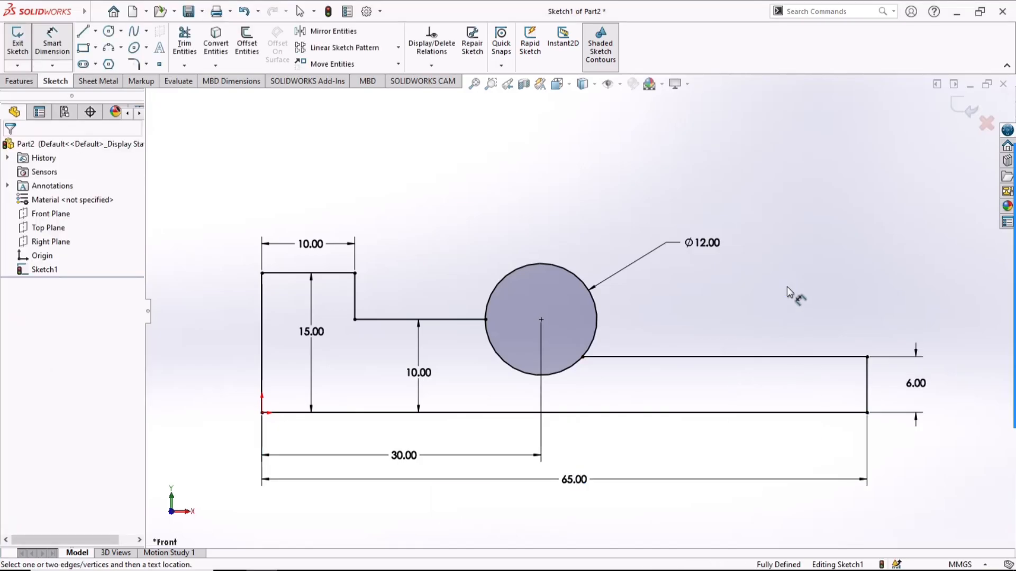
Extrude both the stepped profile region and the circle region 50 mm in the reversed direction as one boss.
left_click(20, 81)
left_click(23, 42)
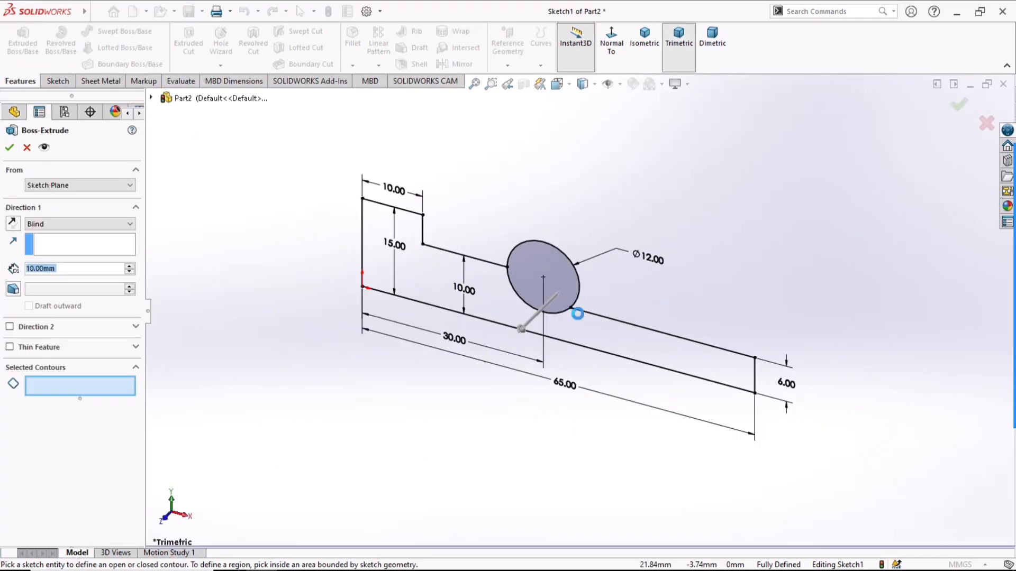
left_click(490, 329)
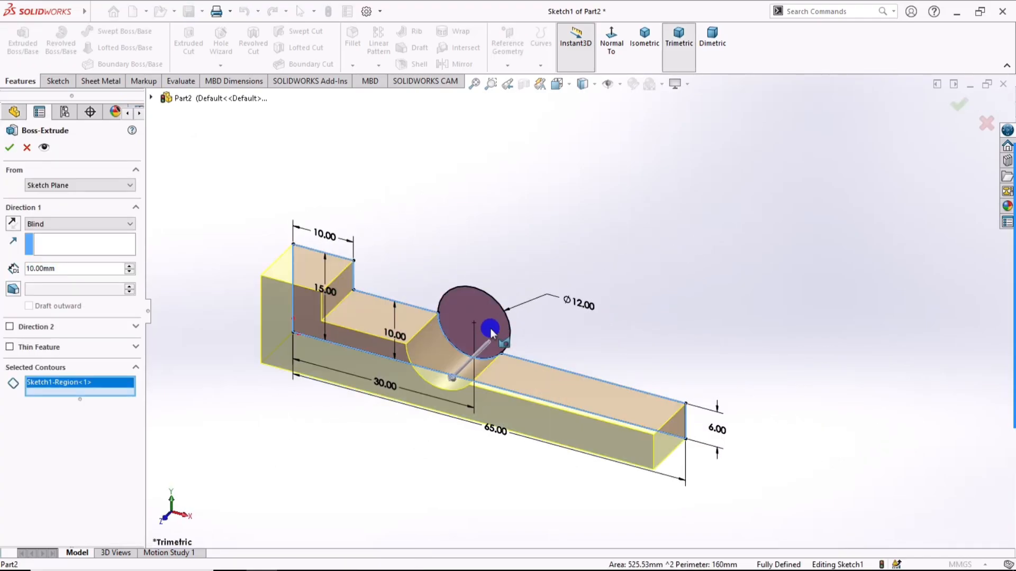
left_click(491, 328)
left_click(12, 224)
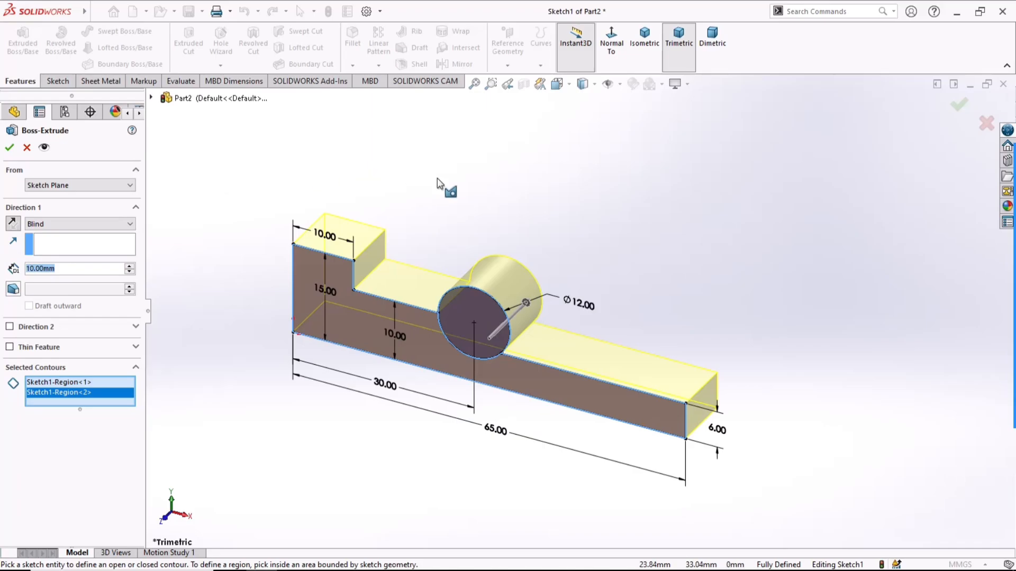
type("50")
key("Return")
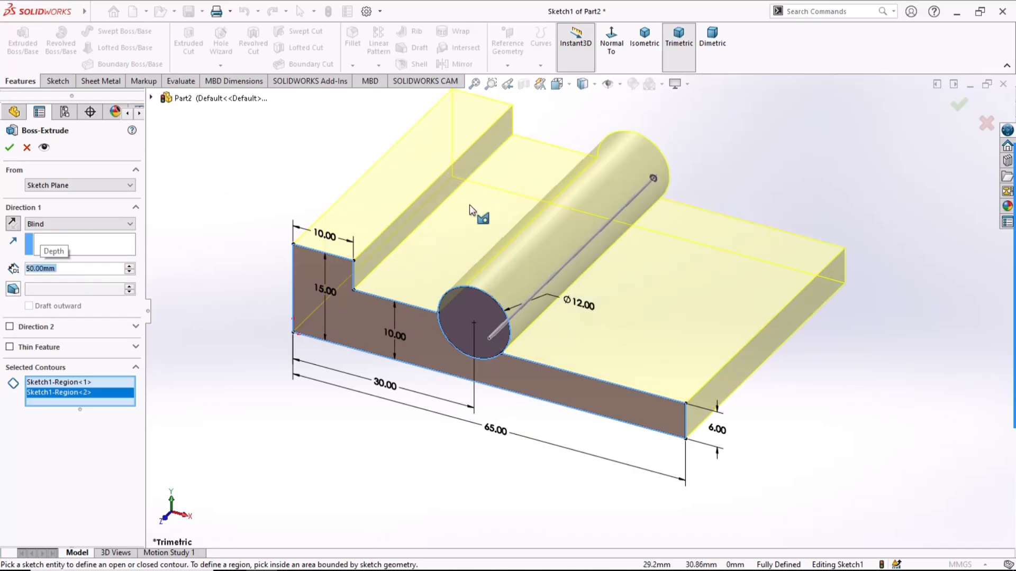
left_click(9, 148)
left_click(735, 162)
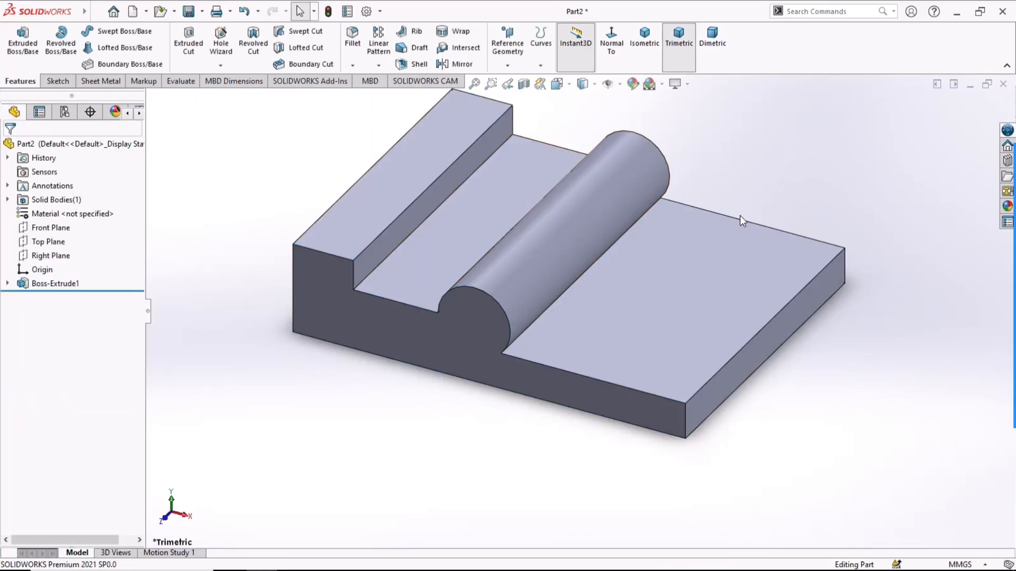
Start a new sketch on the flat underside of the stepped block.
middle_click_drag(741, 190, 741, 236, "ctrl")
middle_click_drag(683, 484, 711, 288)
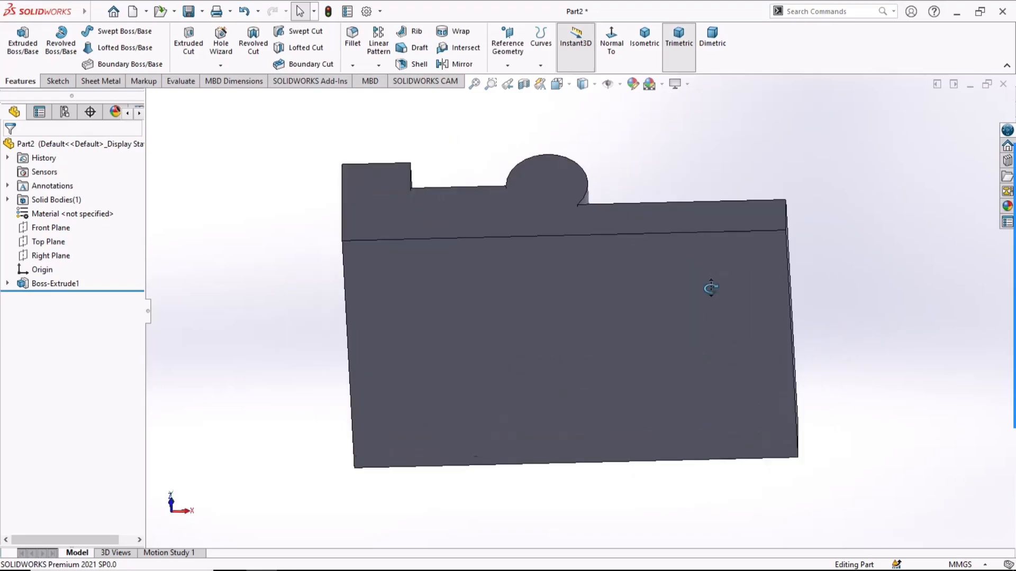
left_click(632, 322)
left_click(688, 284)
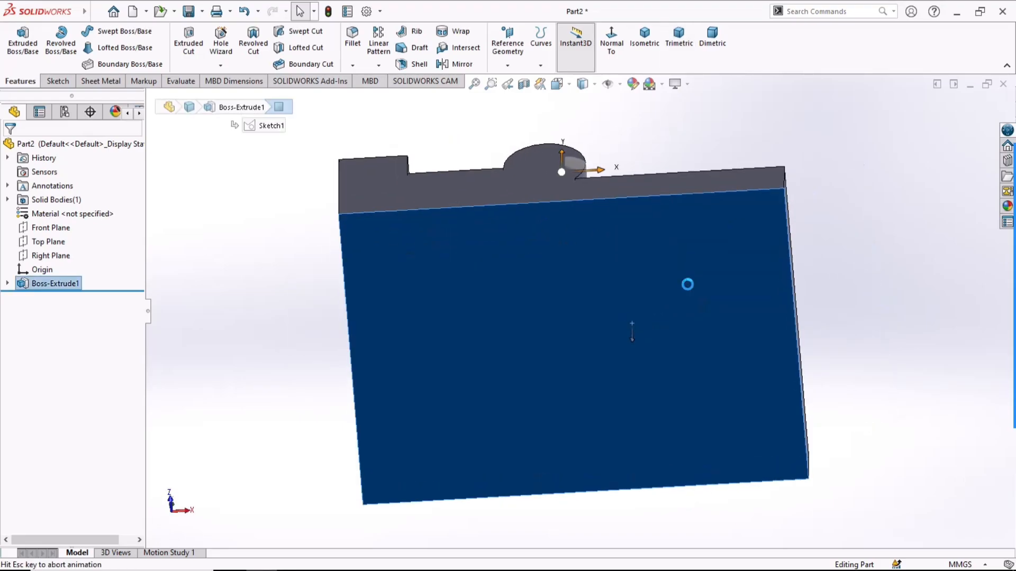
left_click(841, 300)
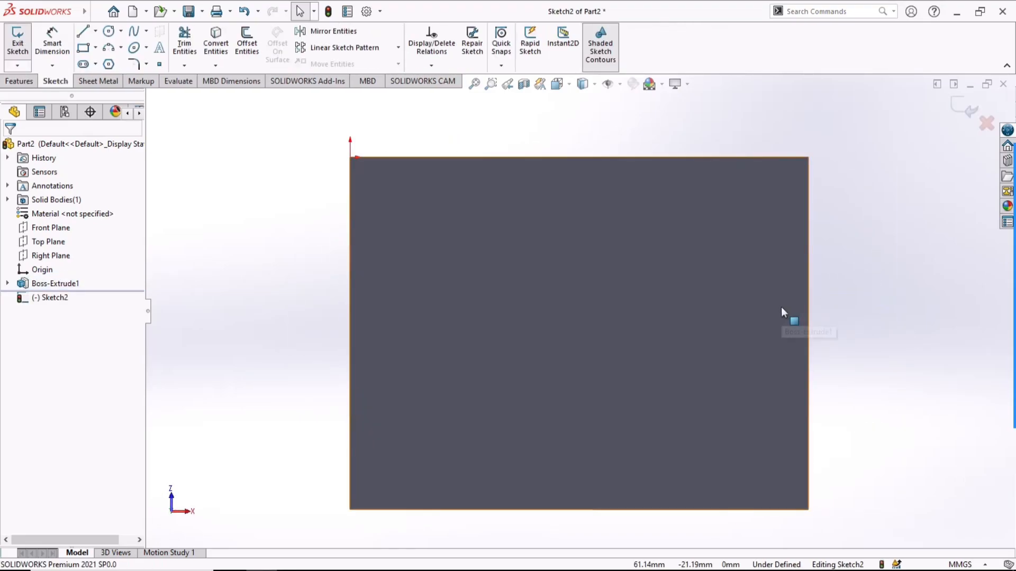
Sketch a horizontal line inward from the midpoint of the underside's edge at the origin and dimension its length as 30 mm.
left_click(82, 32)
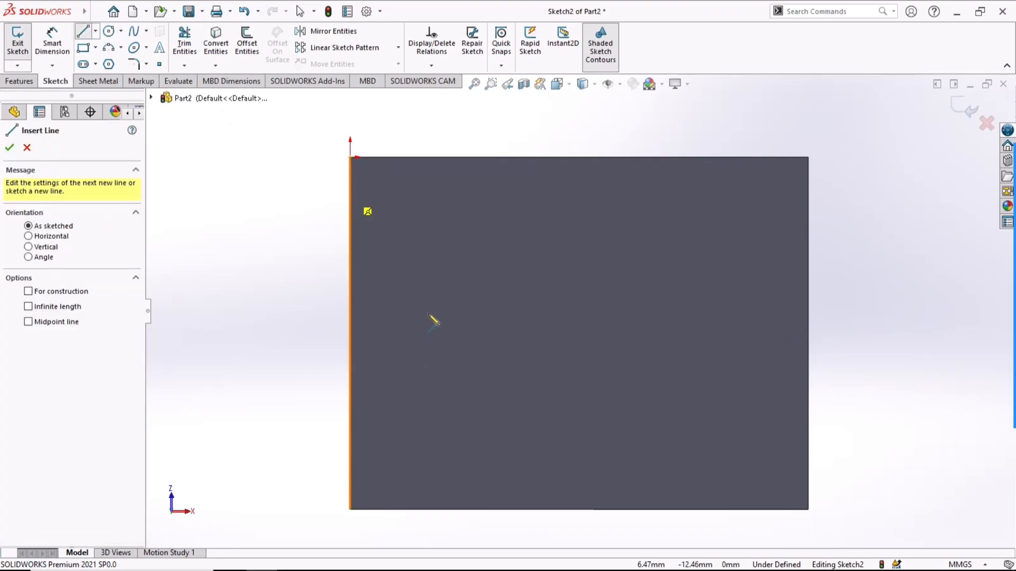
left_click(349, 332)
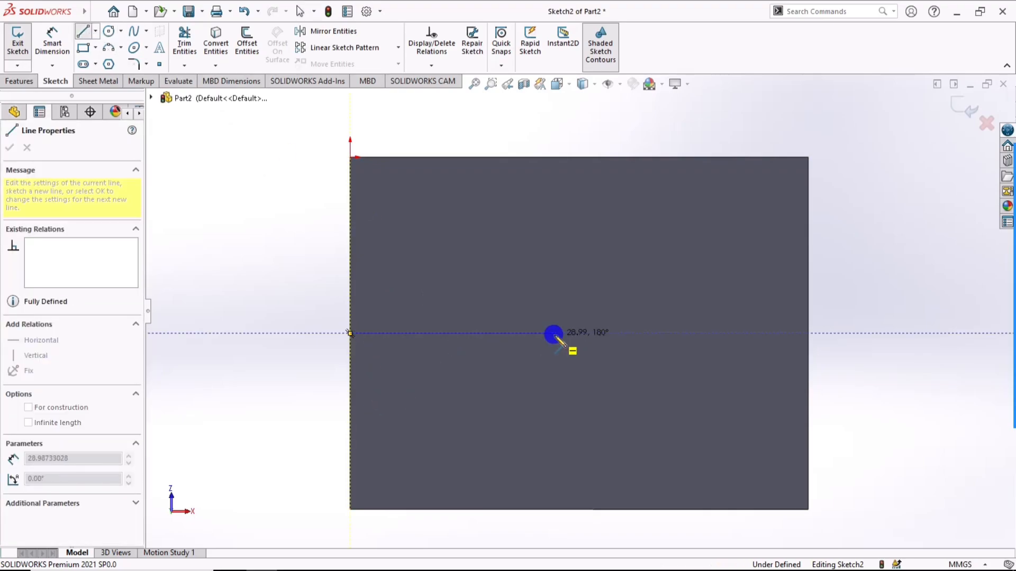
left_click(556, 333)
key("Escape")
left_click(52, 42)
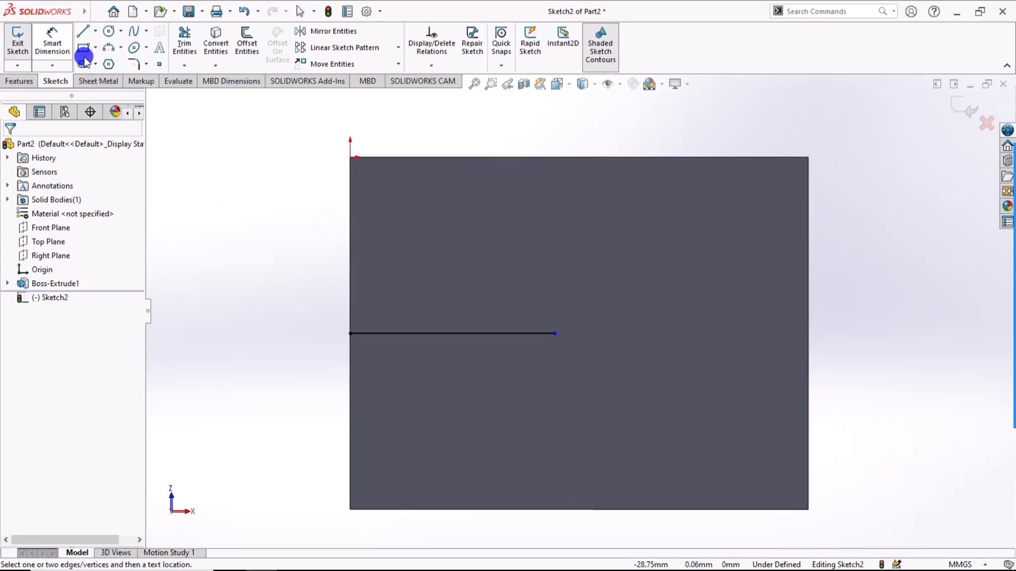
left_click(460, 334)
left_click(447, 392)
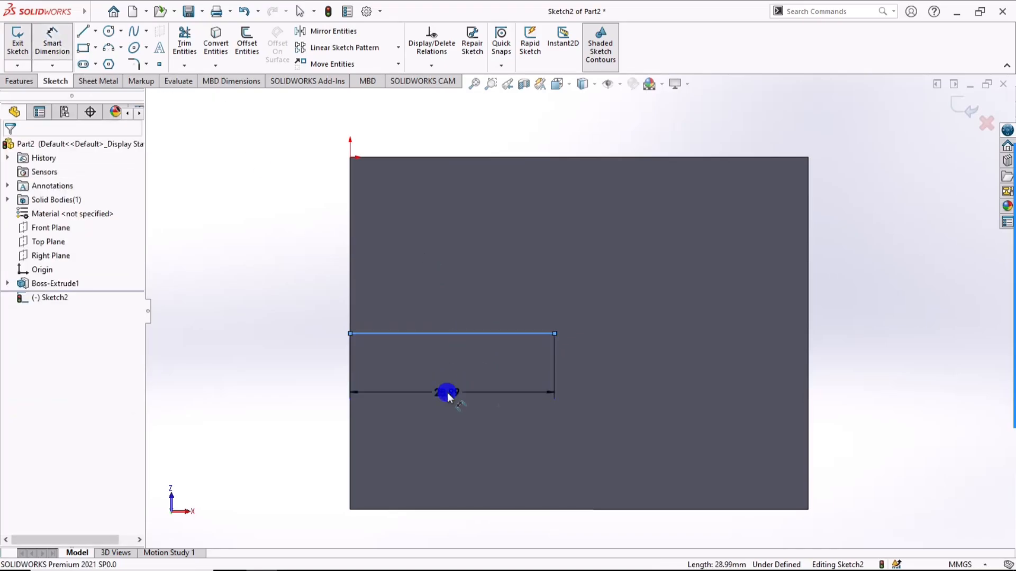
type("30")
key("Return")
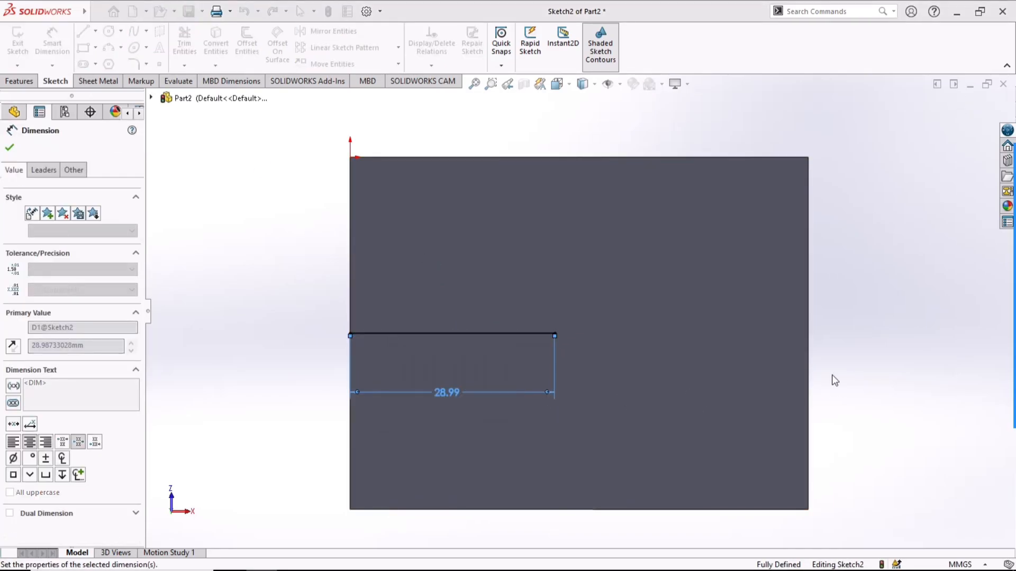
key("Escape")
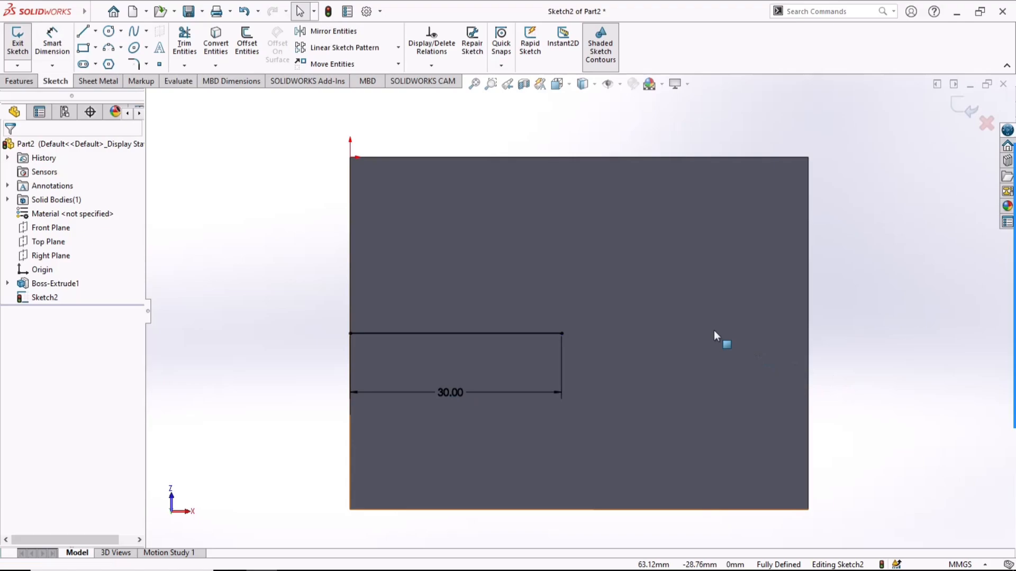
Convert the 30 mm line to construction geometry.
left_click(529, 333)
left_click(585, 296)
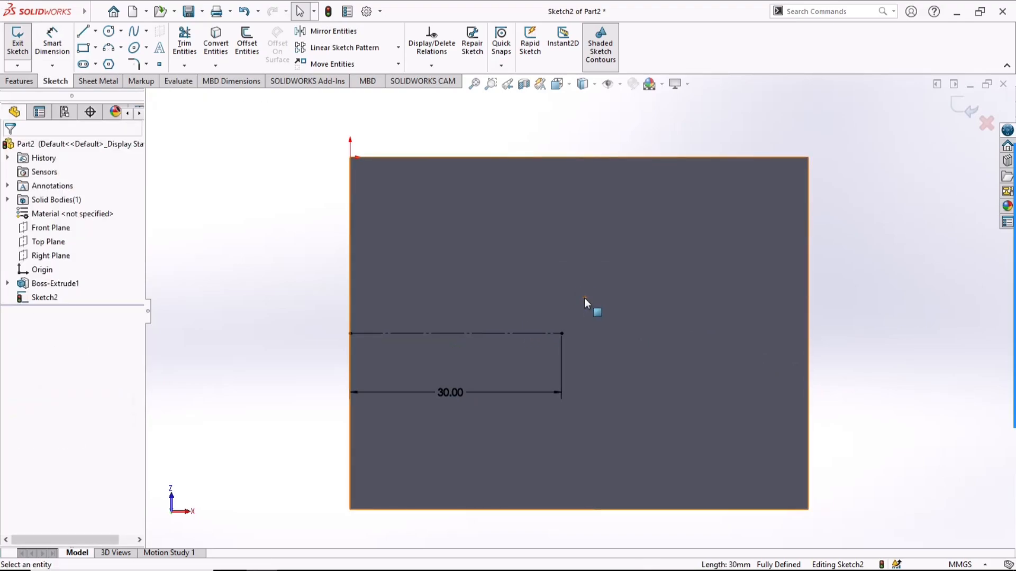
left_click(254, 247)
Sketch a circle centered on the construction line's inner endpoint and dimension its diameter as 26 mm.
left_click(109, 31)
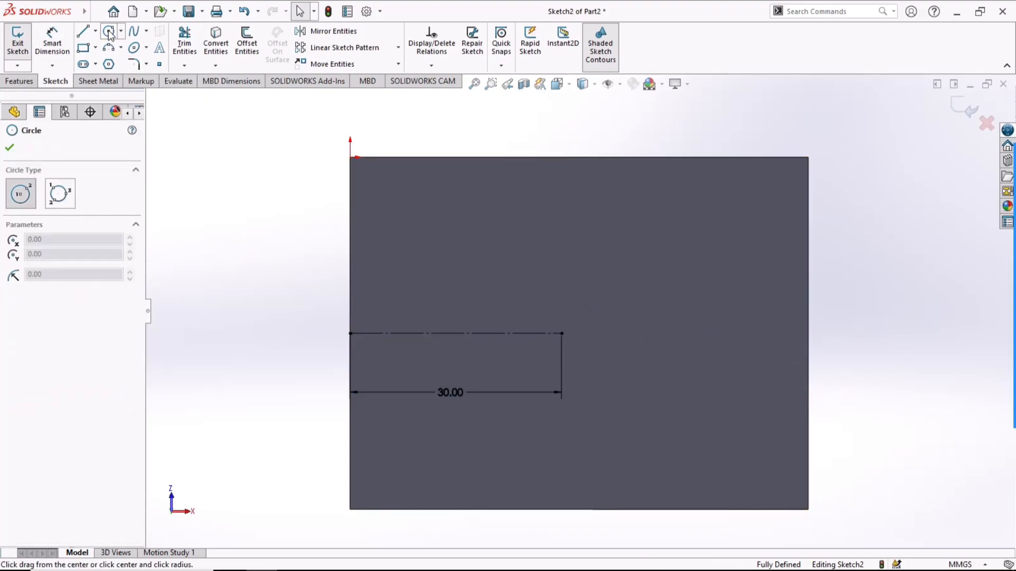
left_click(561, 333)
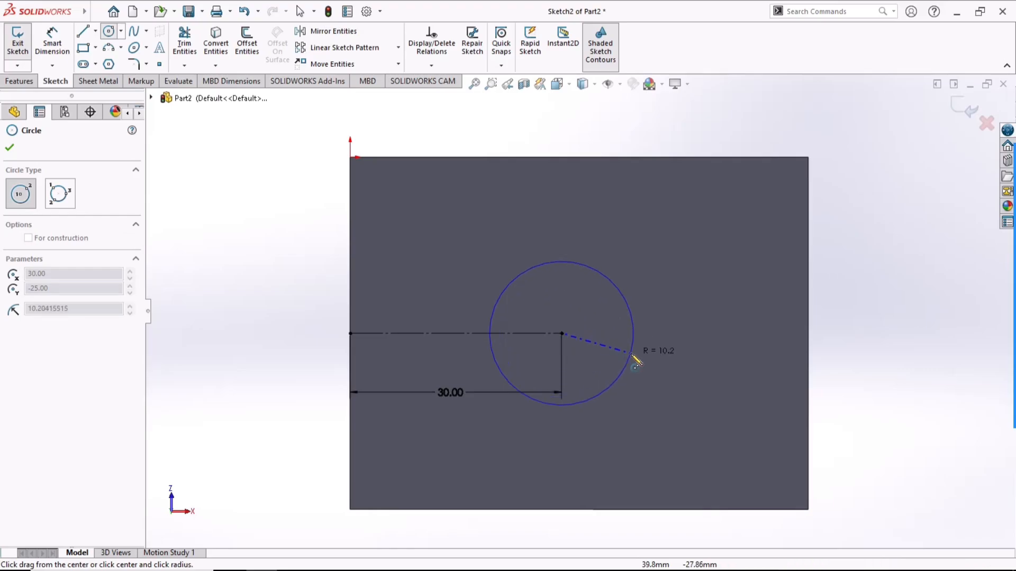
left_click(630, 351)
left_click(55, 43)
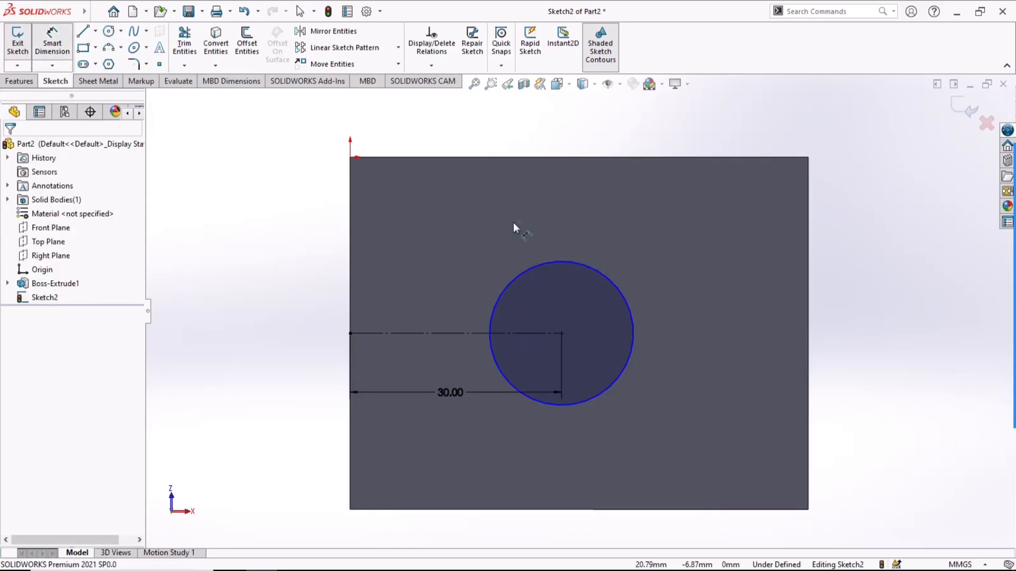
left_click(602, 276)
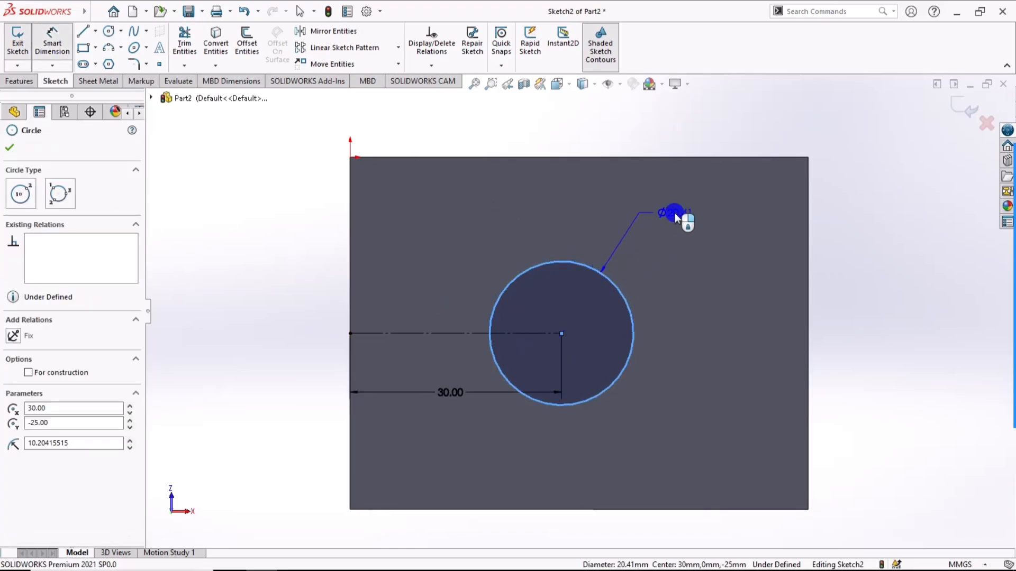
left_click(671, 214)
type("26")
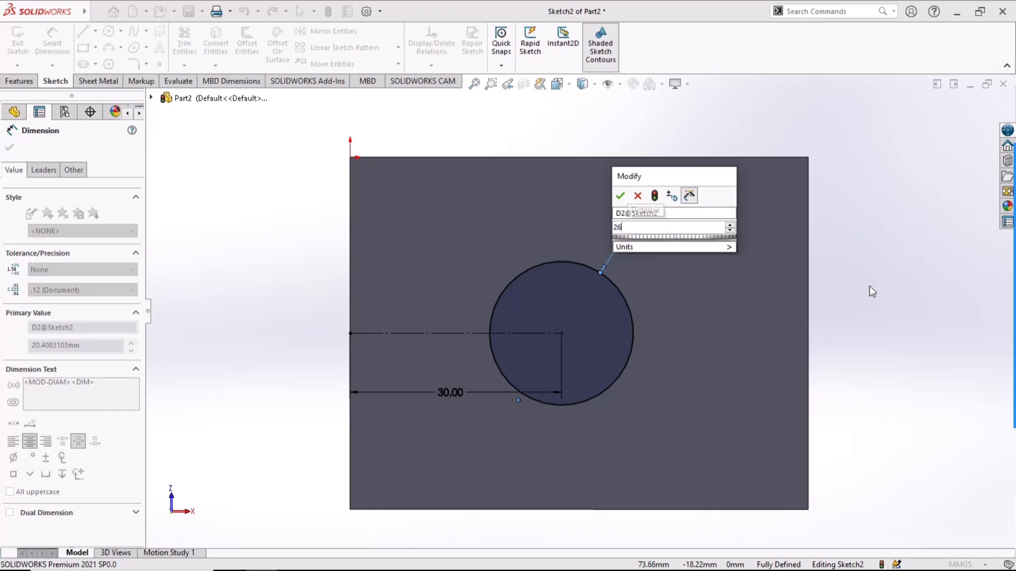
key("Return")
Sketch a second circle concentric with the 26 mm circle and dimension its diameter as 20 mm.
left_click(109, 31)
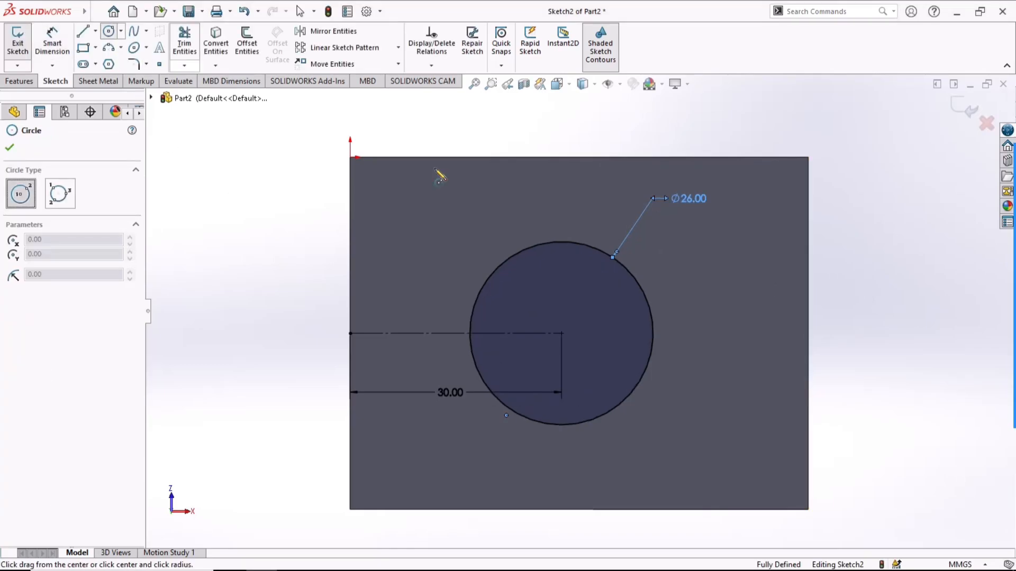
left_click(561, 334)
left_click(670, 364)
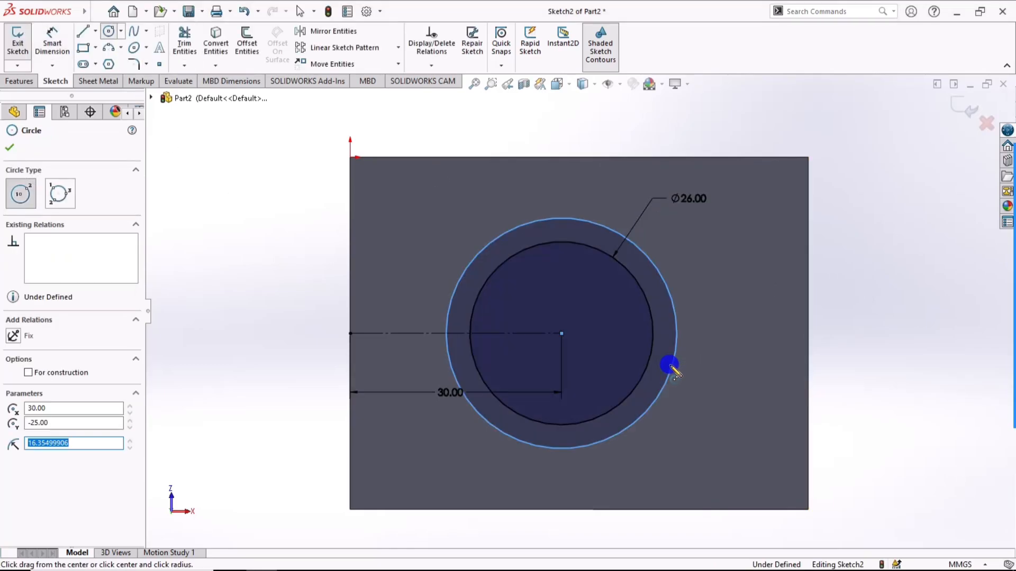
key("Escape")
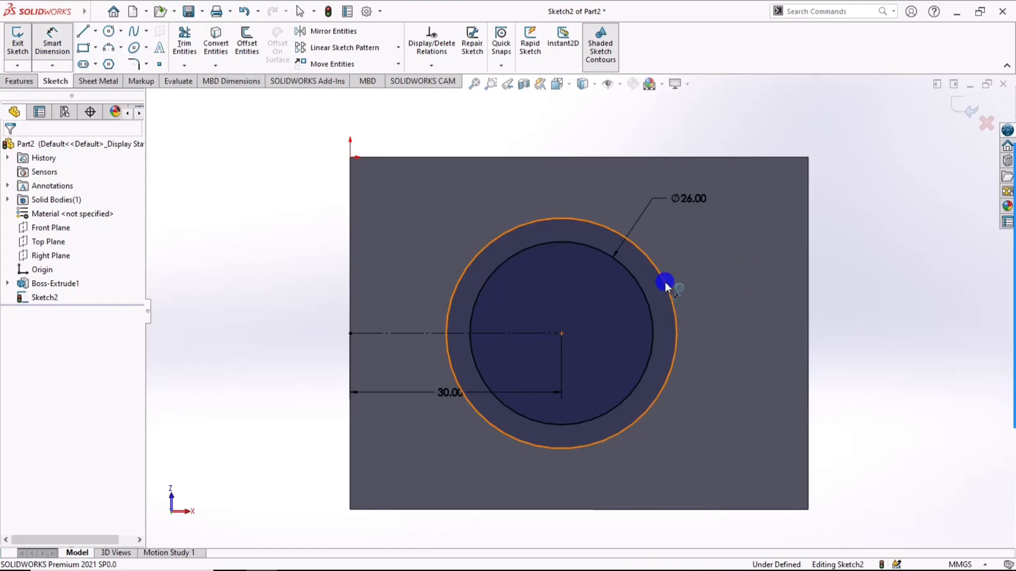
left_click(665, 281)
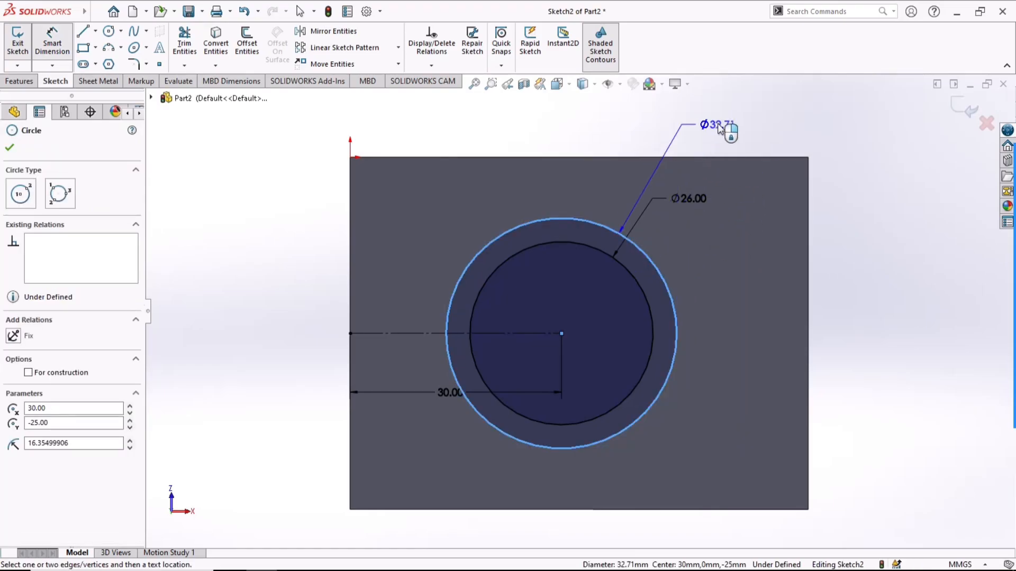
left_click(708, 122)
type("20")
key("Return")
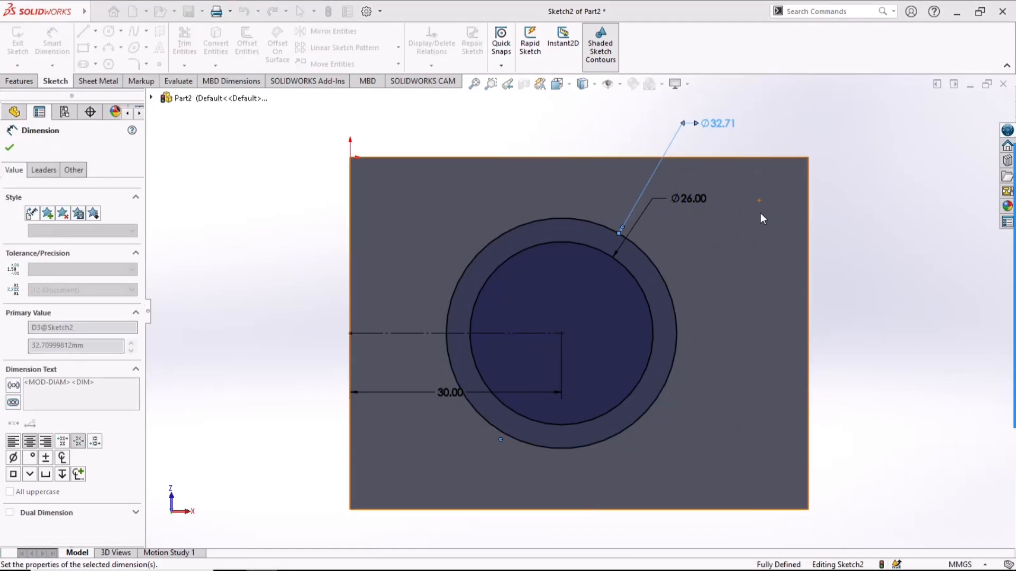
left_click(860, 264)
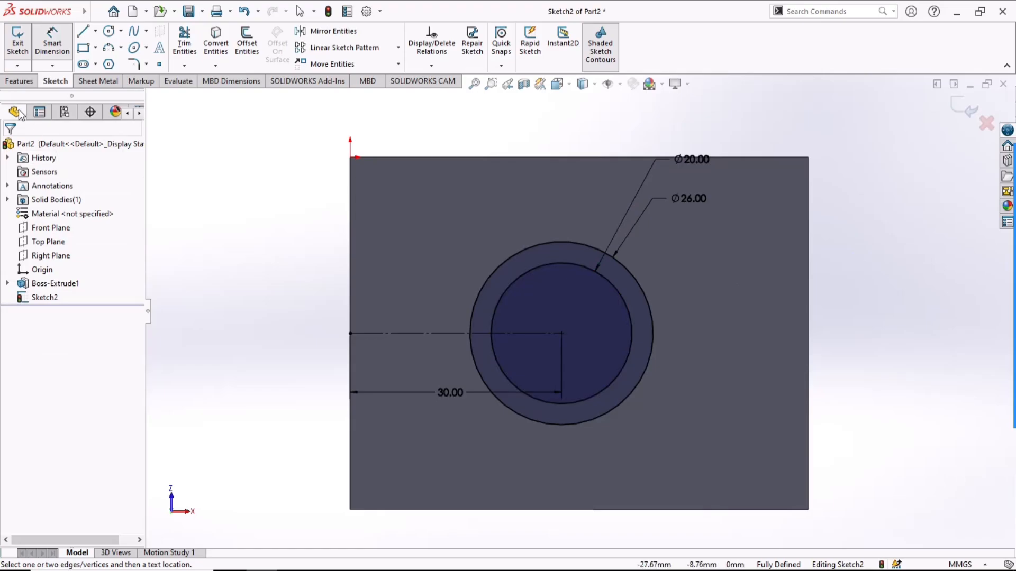
Extrude the ring between the two circles 40 mm upward through the block, with the direction reversed and the result merged.
left_click(11, 85)
left_click(19, 42)
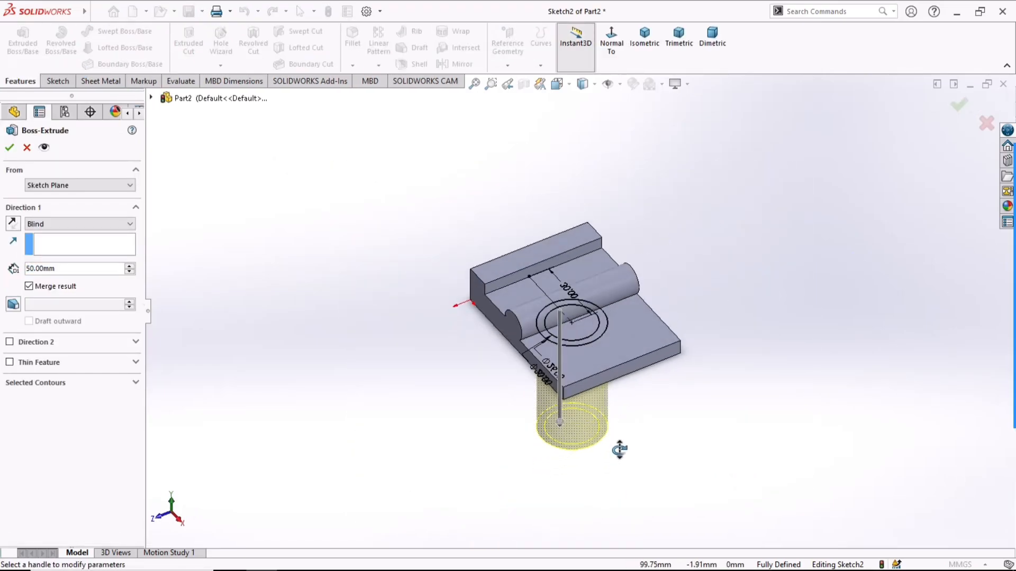
left_click(13, 224)
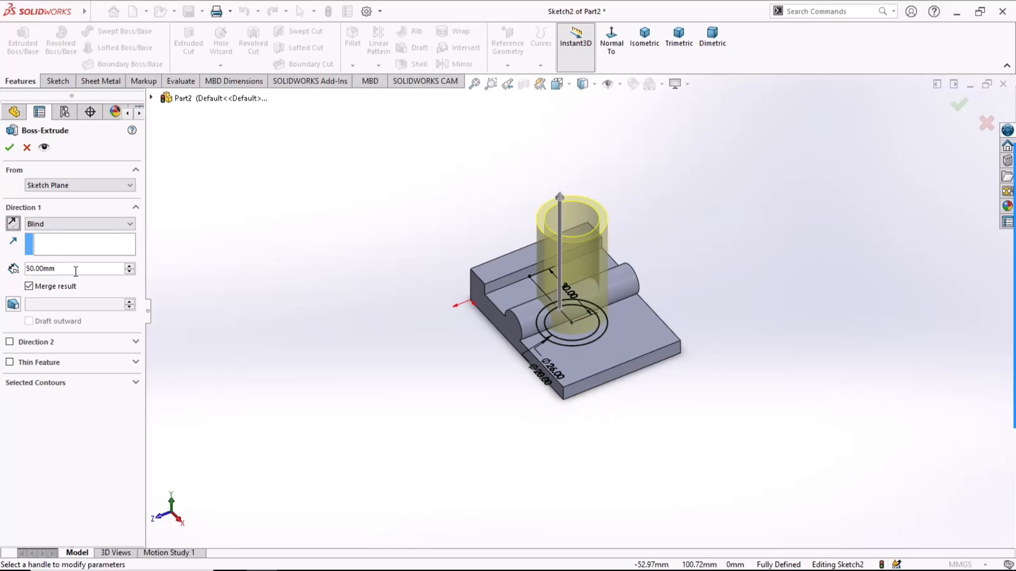
type("40")
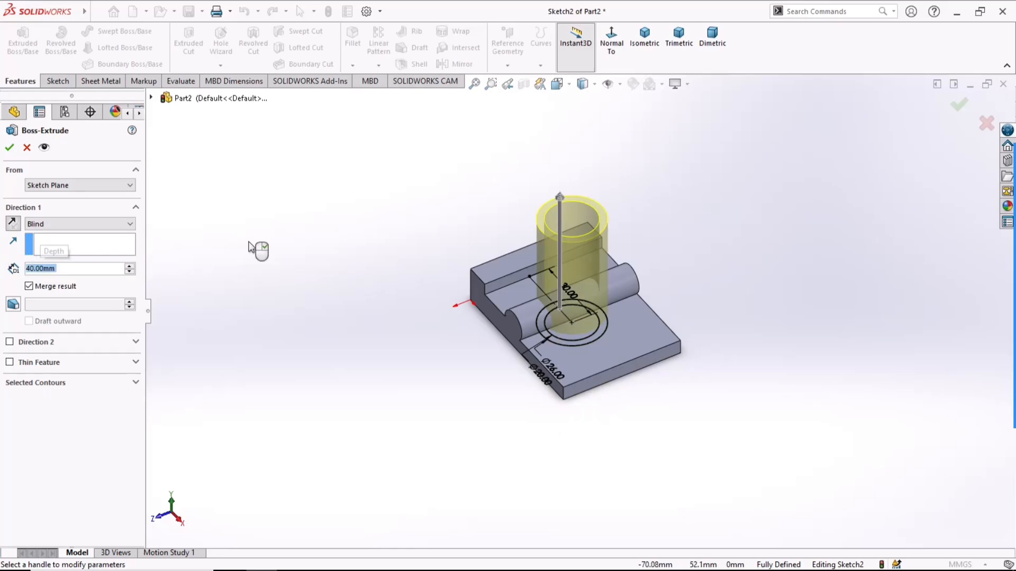
key("Return")
left_click(10, 149)
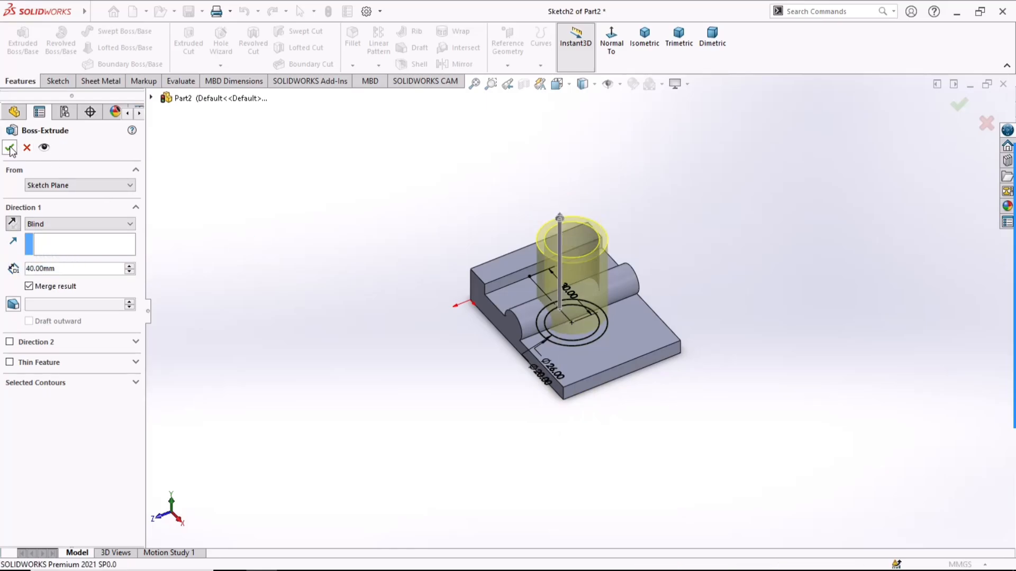
left_click(375, 215)
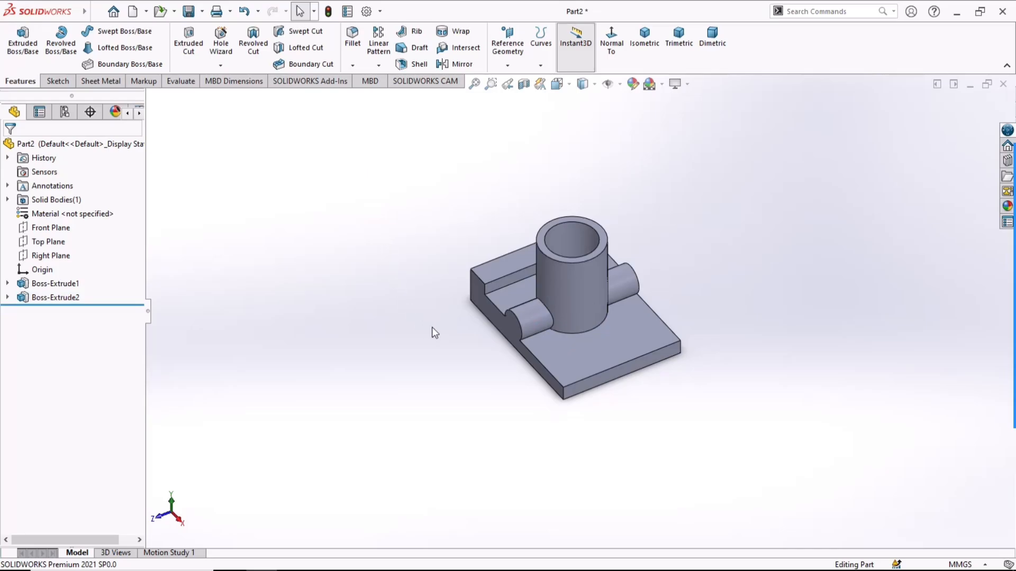
Open a new sketch on the block's taller rectangular end face.
left_click(644, 38)
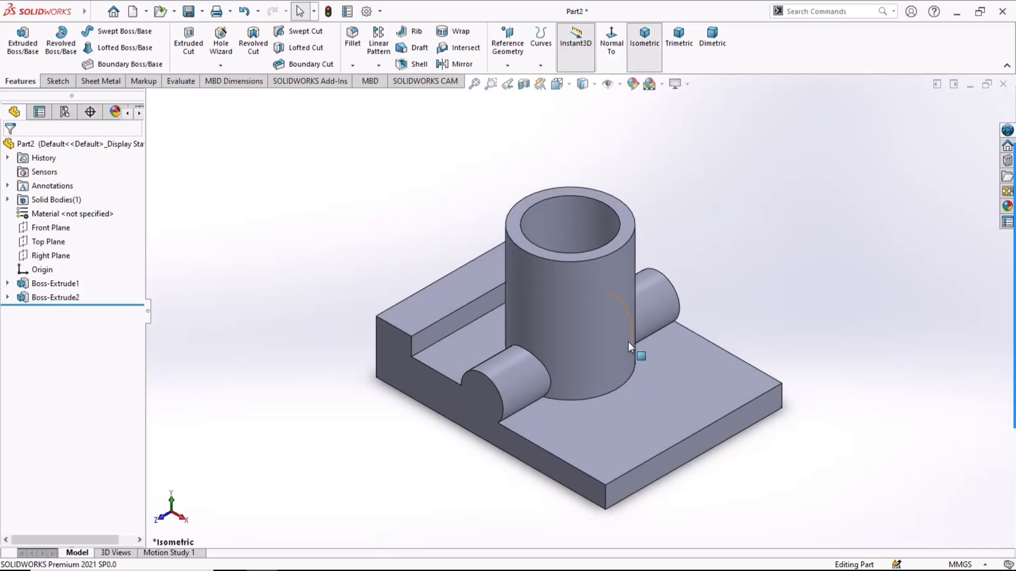
mouse_move(470, 451)
middle_mouse_down()
mouse_move(559, 431)
mouse_move(523, 422)
middle_mouse_up()
left_click(522, 422)
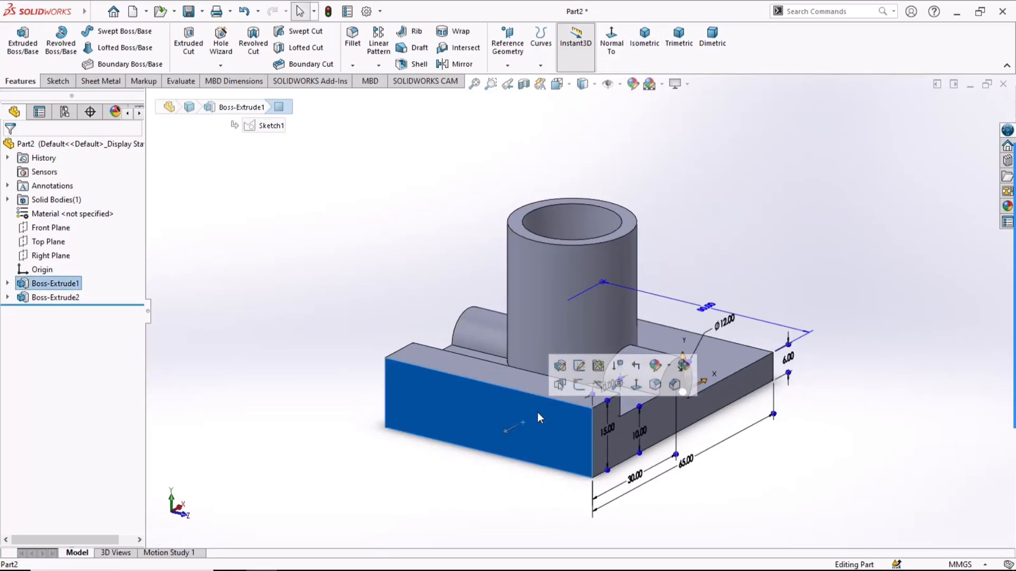
left_click(578, 385)
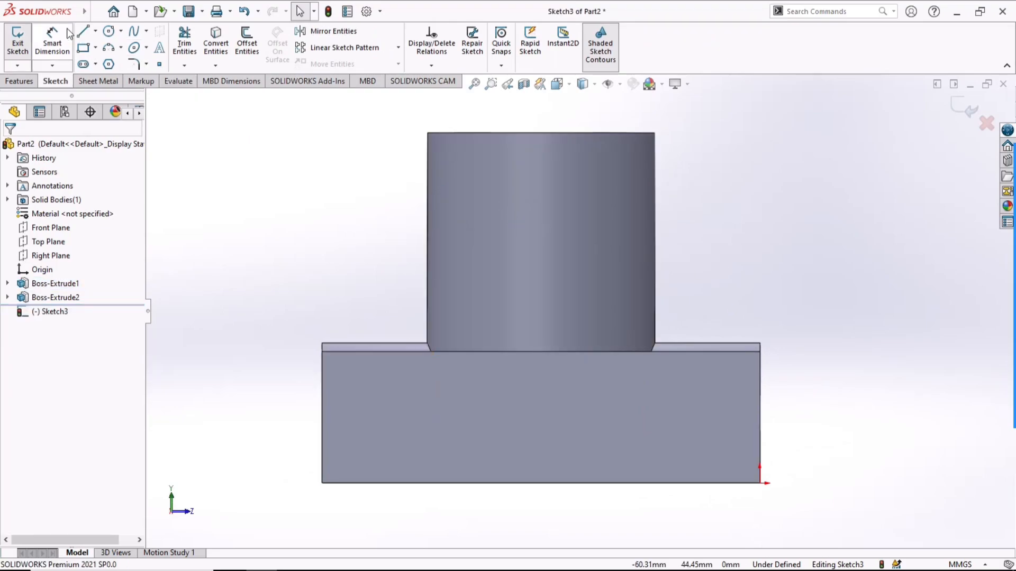
Sketch a vertical line about 27.6 mm long from the midpoint of the face's bottom edge and convert it to construction geometry.
left_click(83, 32)
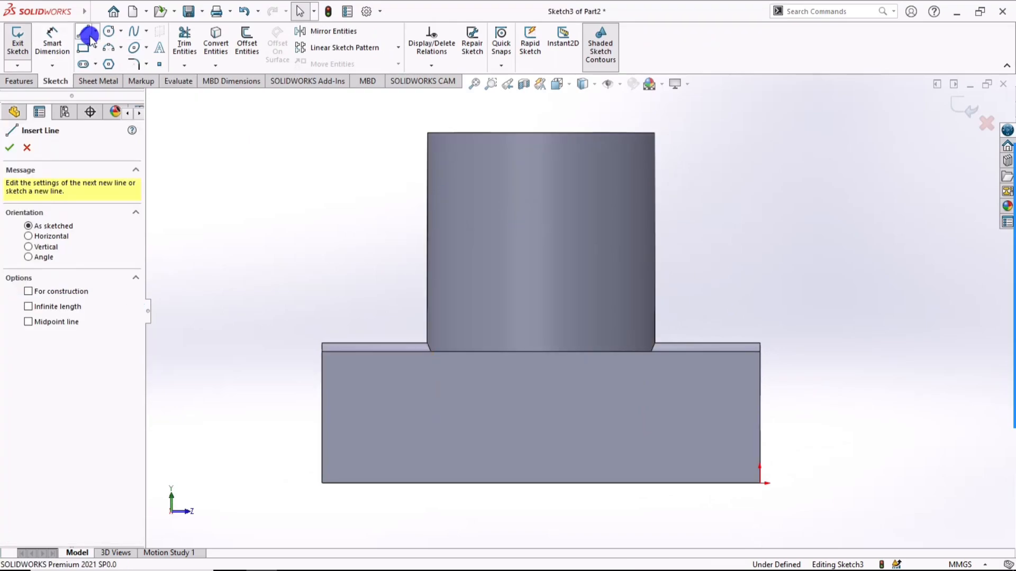
left_click(541, 483)
left_click(540, 240)
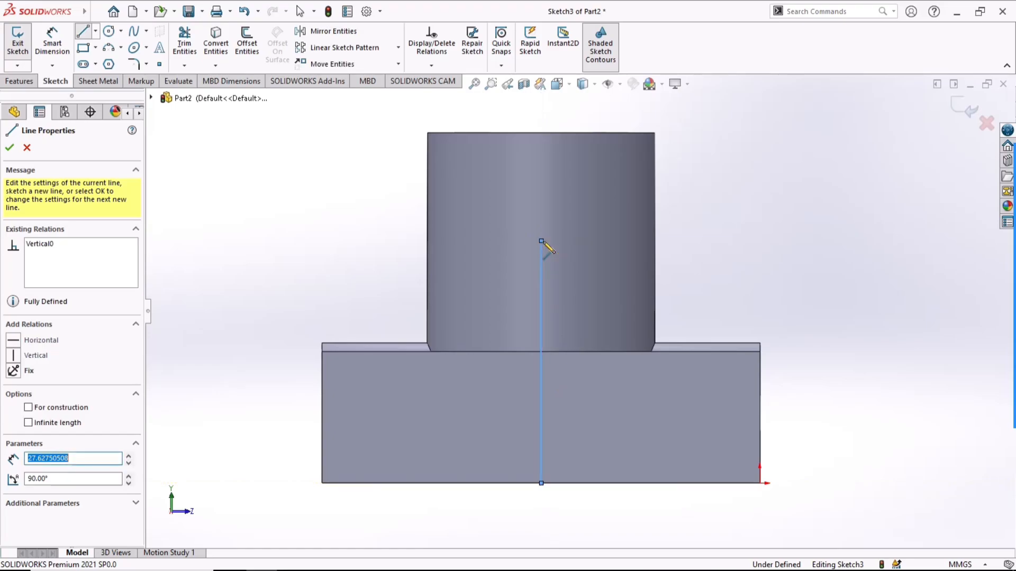
key("Escape")
left_click(541, 264)
left_click(597, 229)
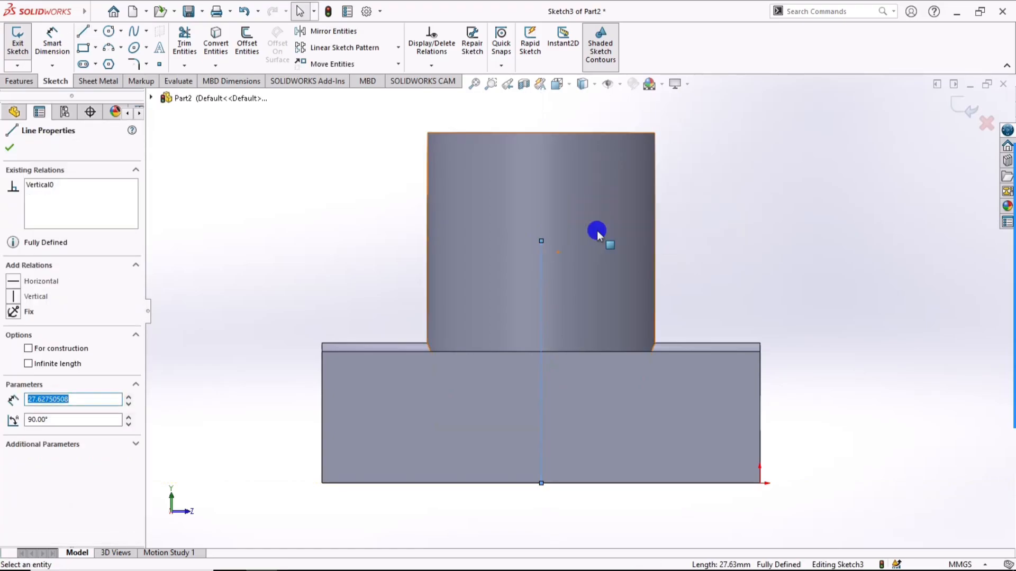
left_click(330, 234)
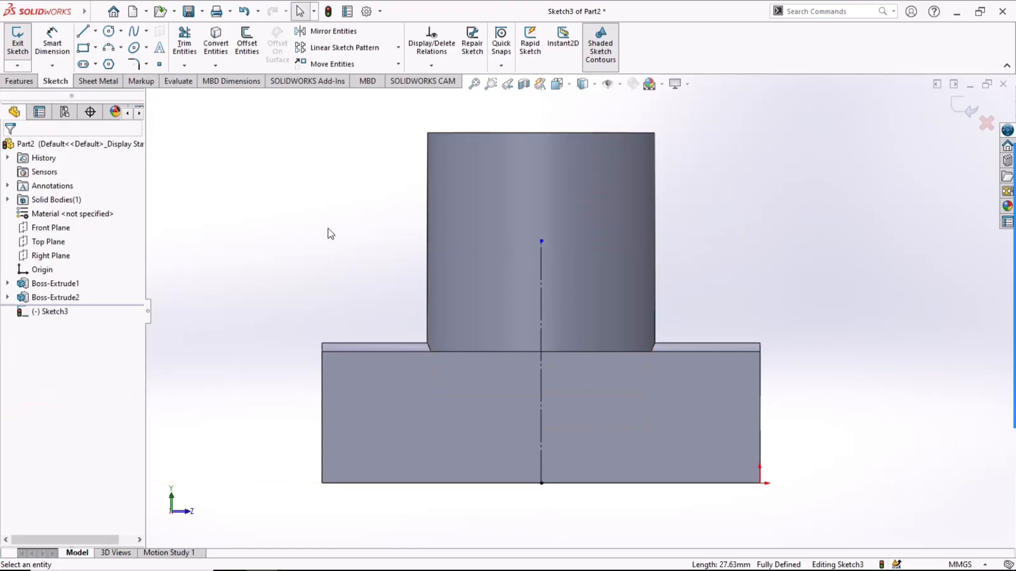
Sketch a corner rectangle about 12.6 mm wide and 30.4 mm high around the construction line, starting on the face's bottom edge.
left_click(83, 49)
left_click(482, 483)
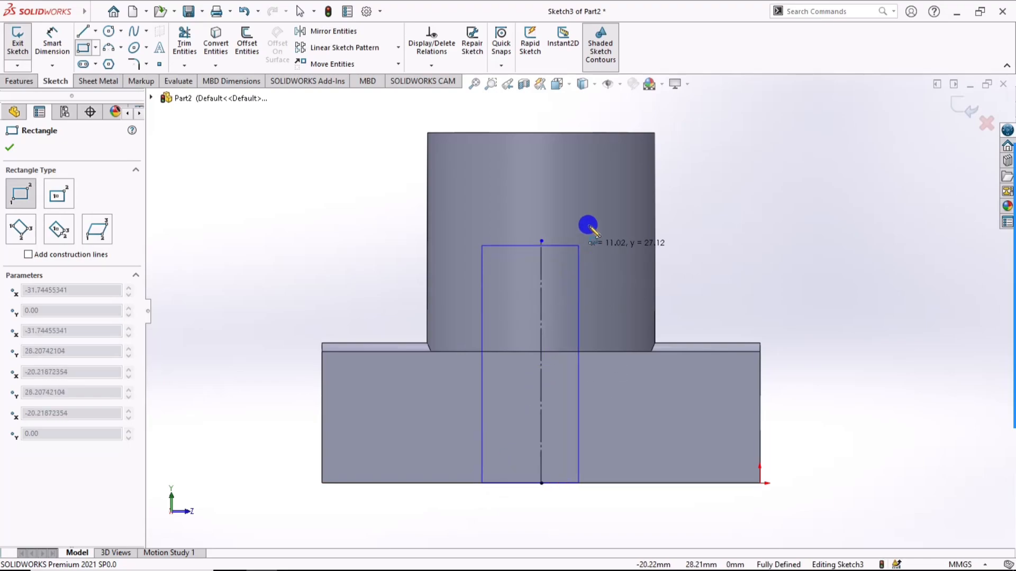
left_click(593, 217)
key("Escape")
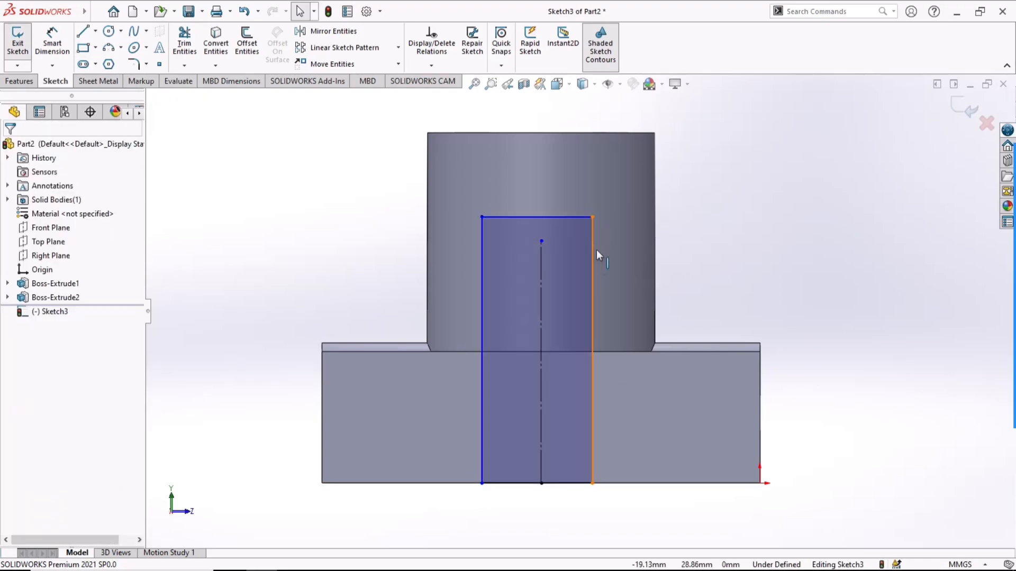
Make the rectangle's two vertical sides symmetric about the construction line.
left_click(592, 309)
left_click(481, 317, "ctrl")
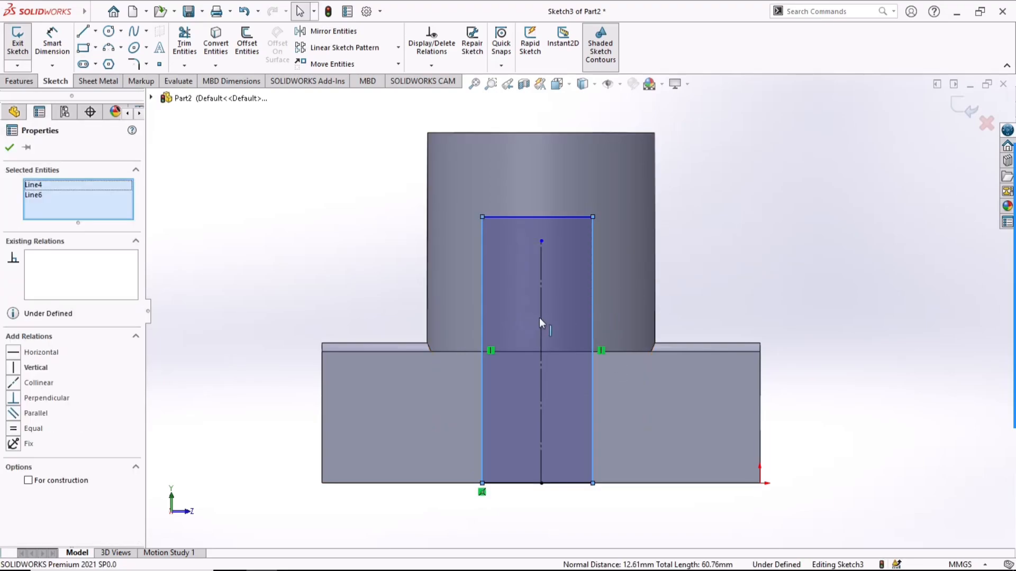
left_click(539, 317, "ctrl")
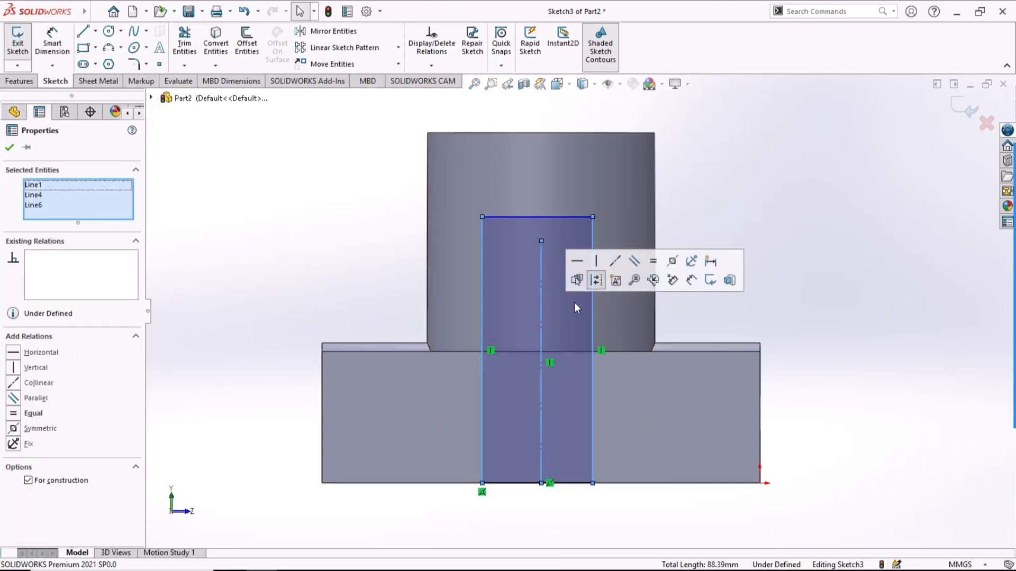
left_click(672, 261)
left_click(783, 281)
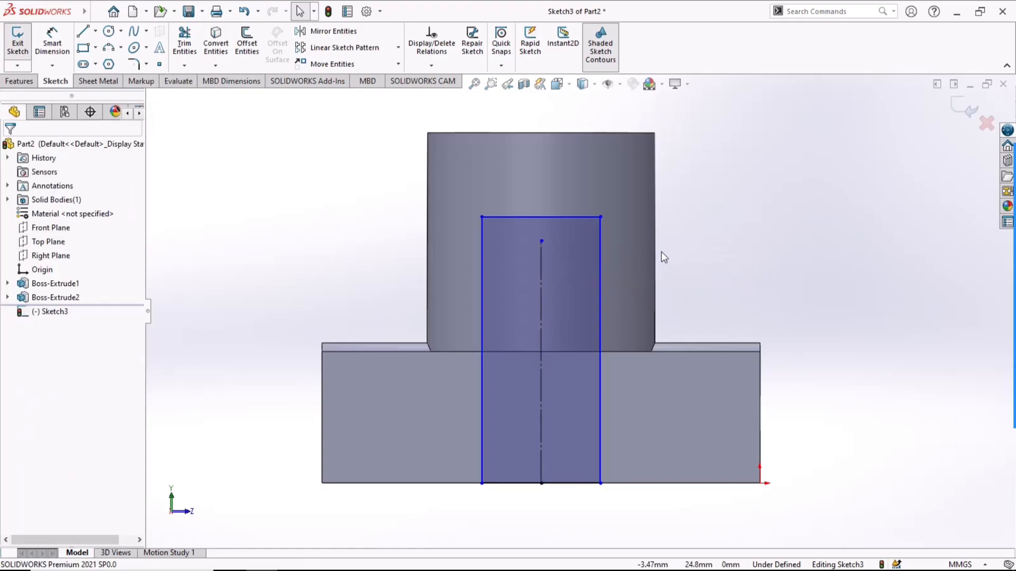
Dimension the rectangle's width as 15 mm.
left_click(51, 36)
left_click(556, 483)
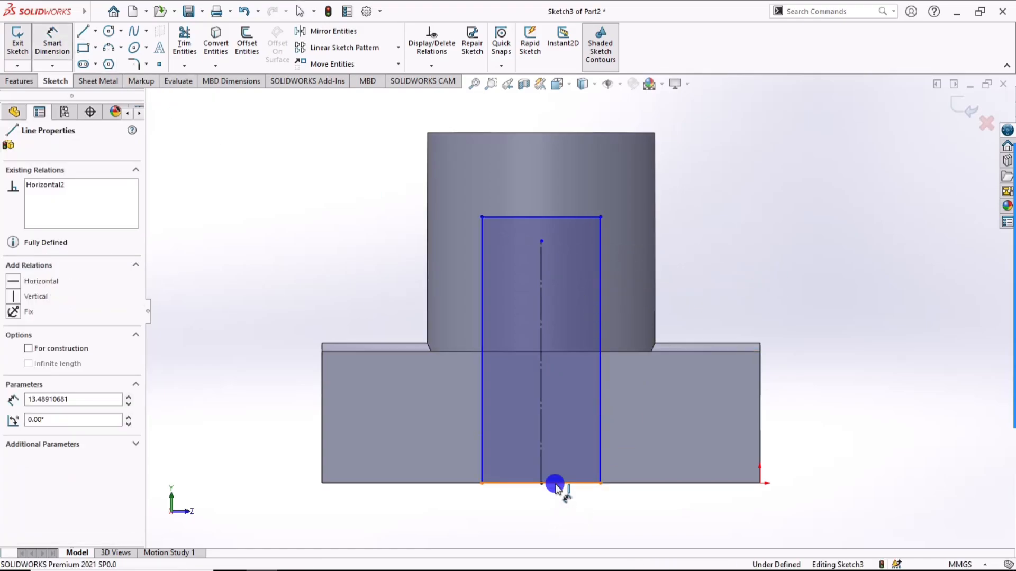
left_click(547, 513)
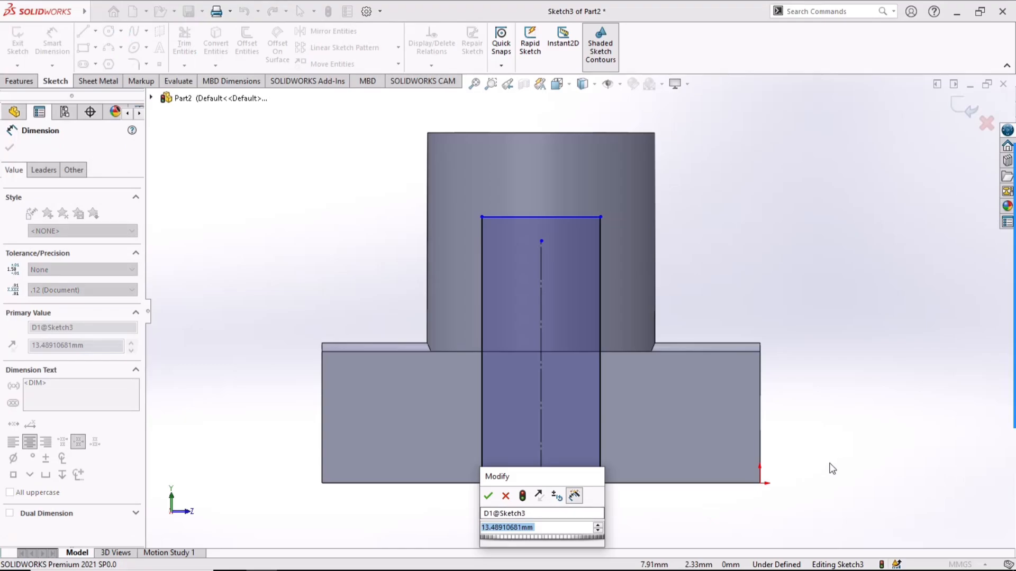
type("15")
key("Return")
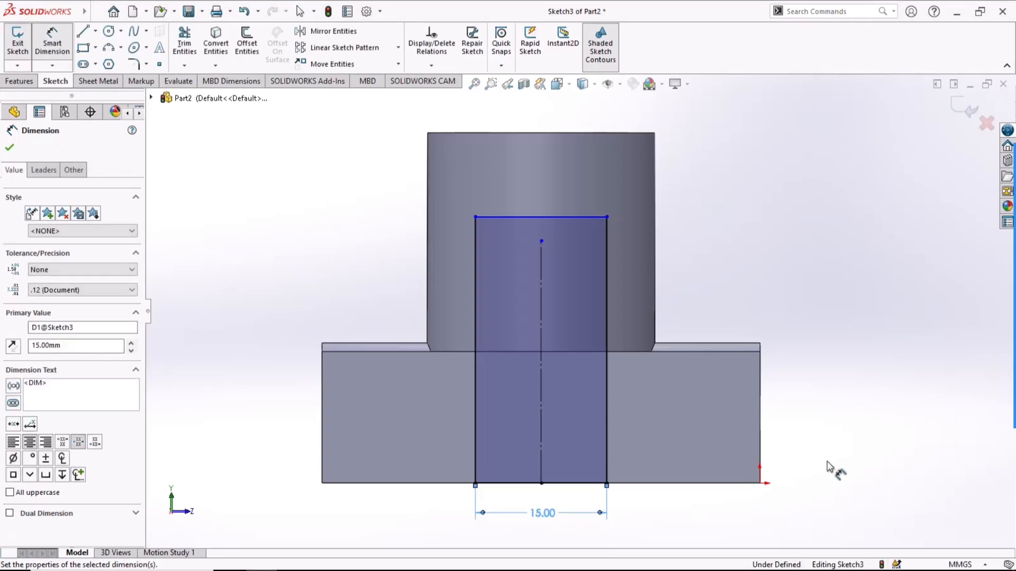
Dimension the rectangle's height as 30 mm.
left_click(606, 381)
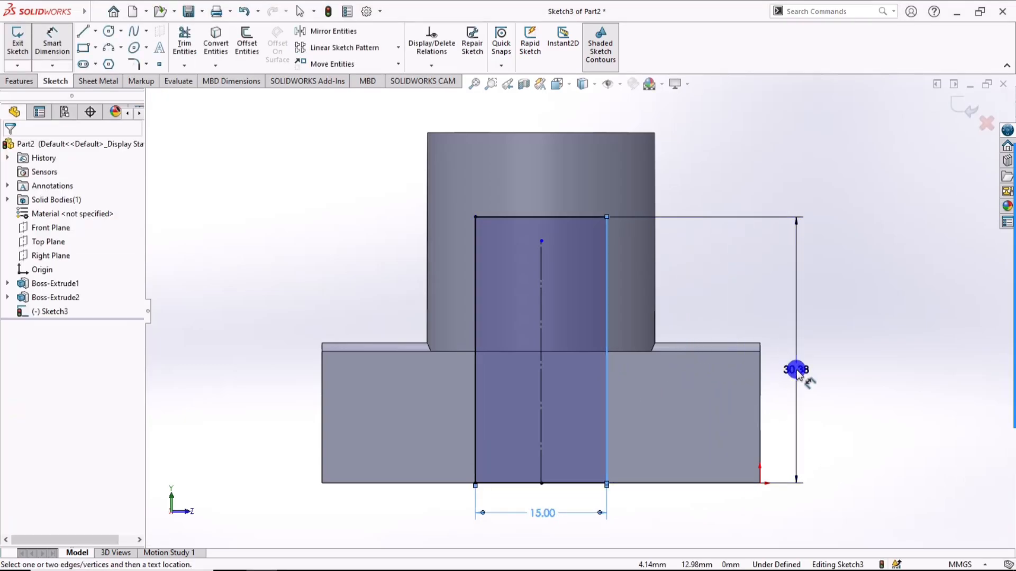
left_click(796, 370)
type("30")
key("Return")
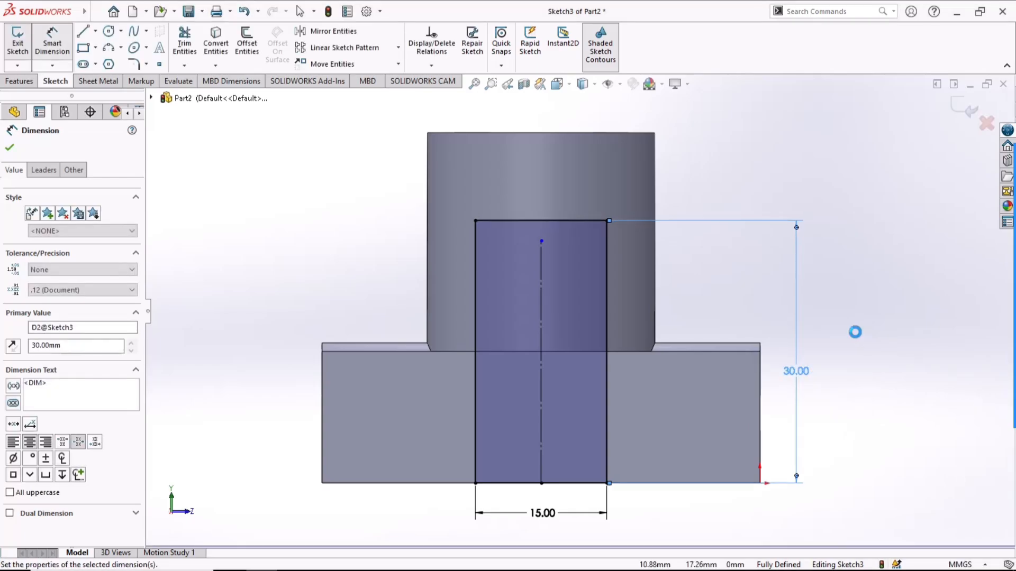
left_click(854, 330)
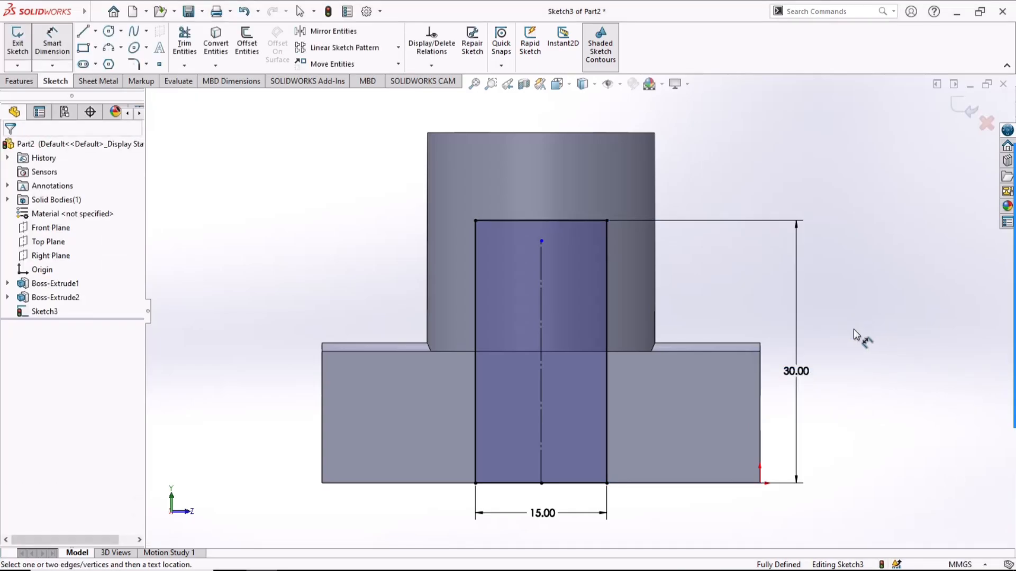
Extrude the rectangle toward the tube with the direction reversed, using the Up To Next end condition and merging the result.
left_click(23, 82)
left_click(23, 43)
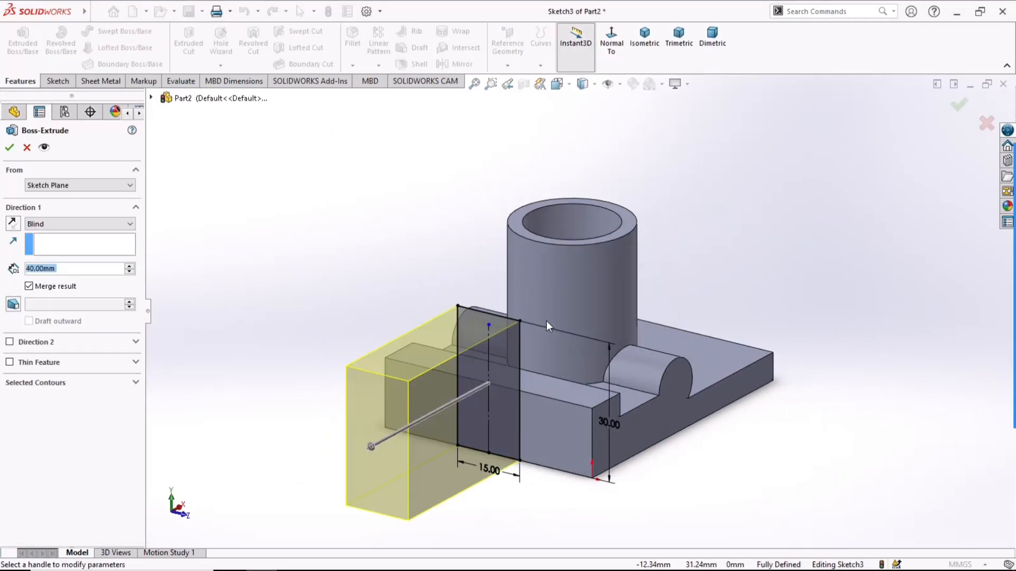
middle_click_drag(732, 301, 692, 318)
left_click(13, 223)
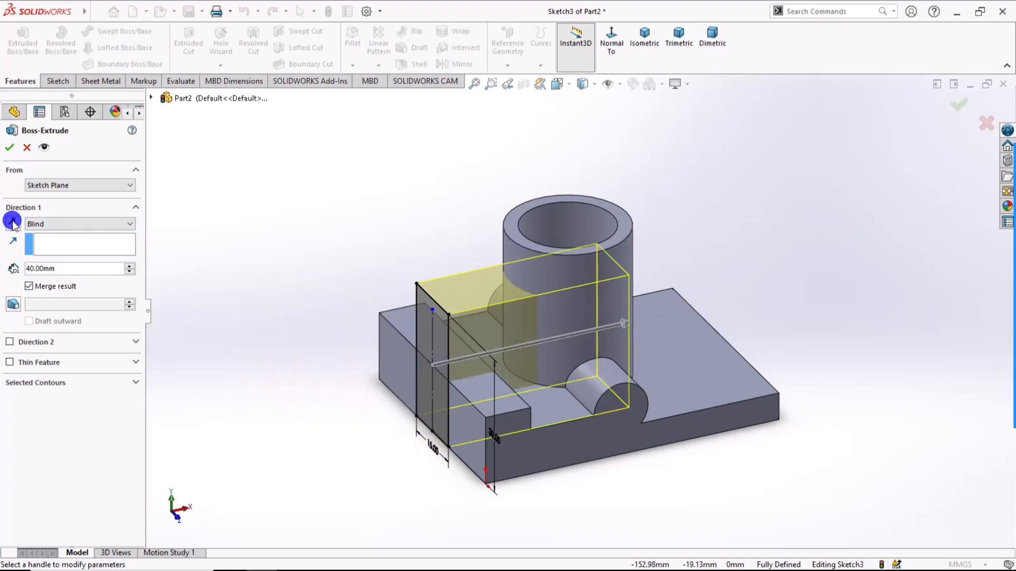
left_click(63, 223)
left_click(47, 252)
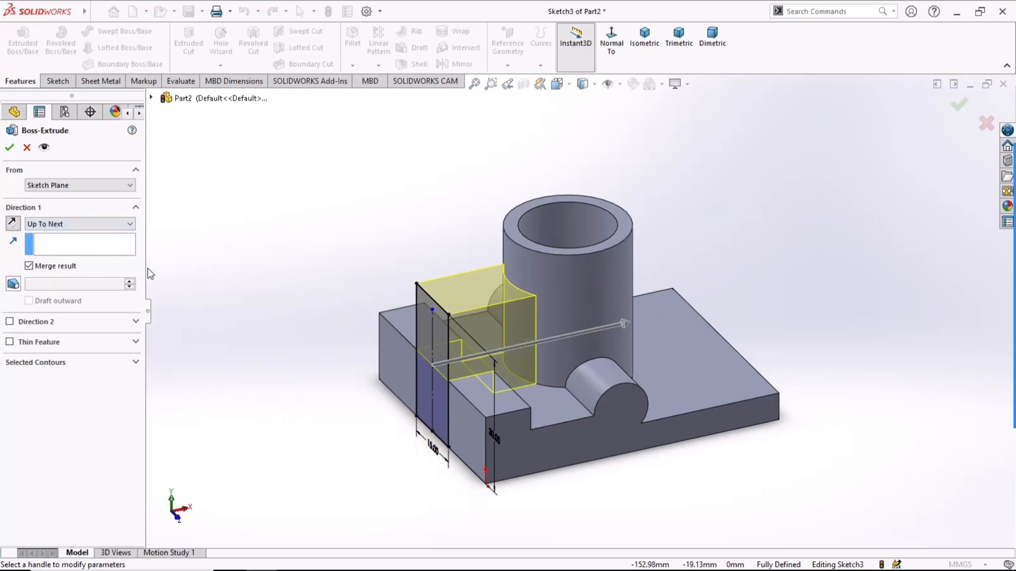
left_click(9, 149)
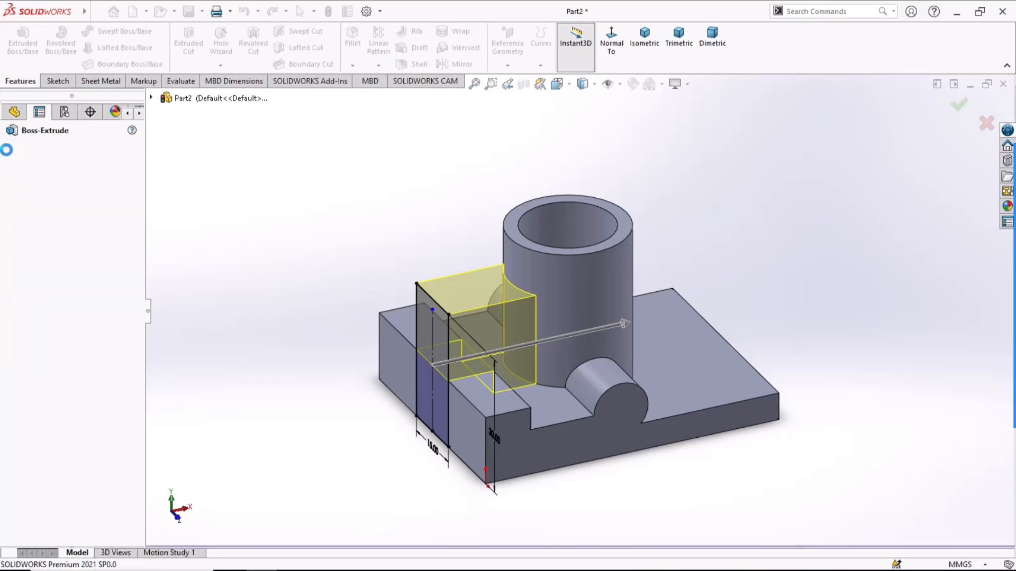
left_click(679, 218)
left_click(645, 42)
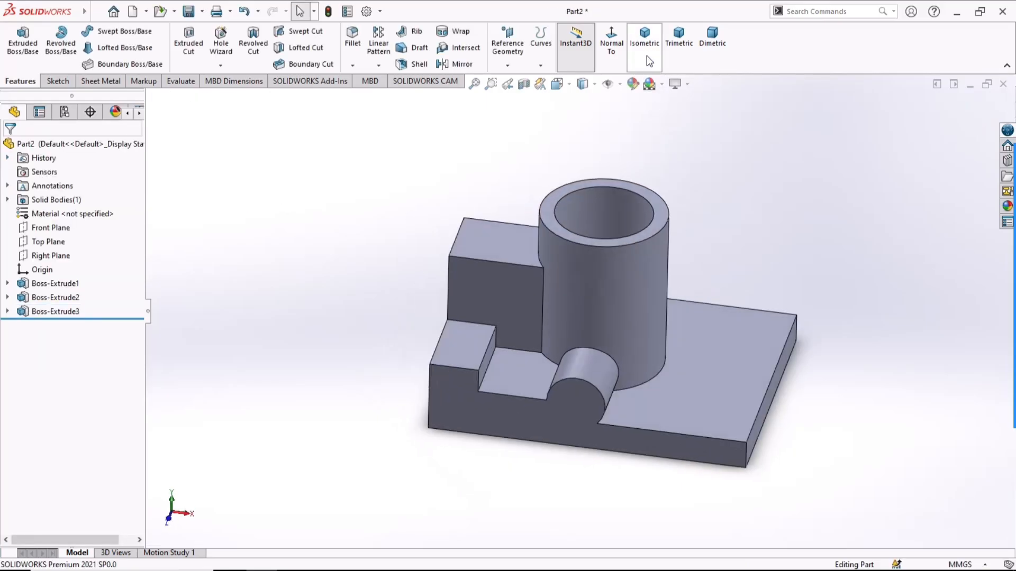
left_click(731, 237)
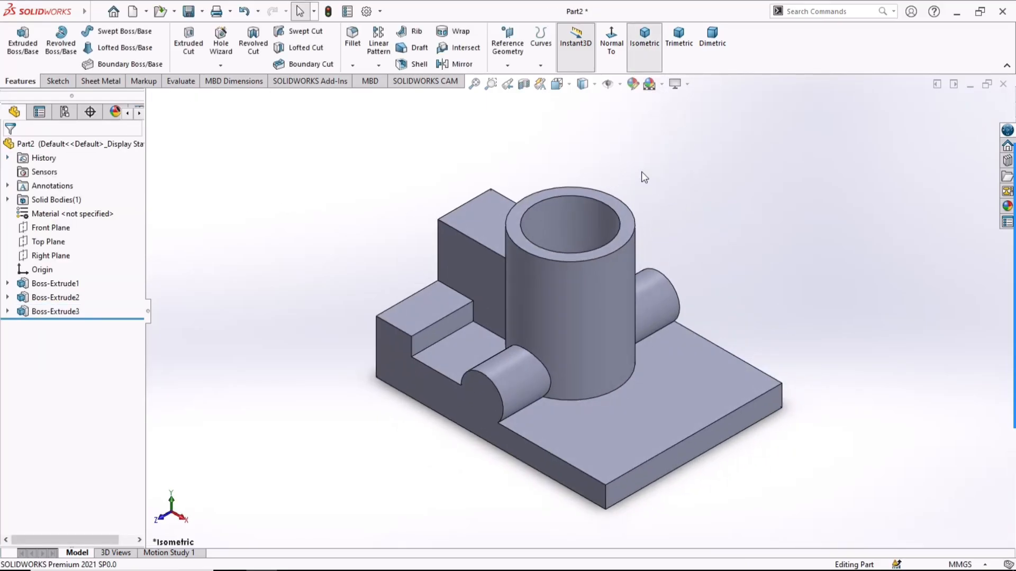
Create a reference plane midway between the block's two opposite stepped side faces.
left_click(513, 70)
left_click(517, 80)
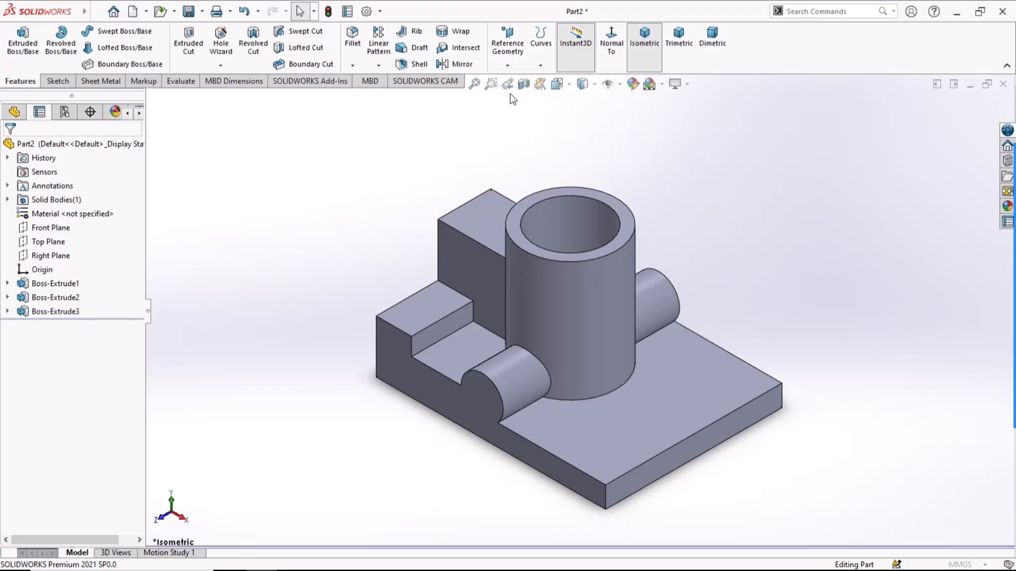
left_click(550, 463)
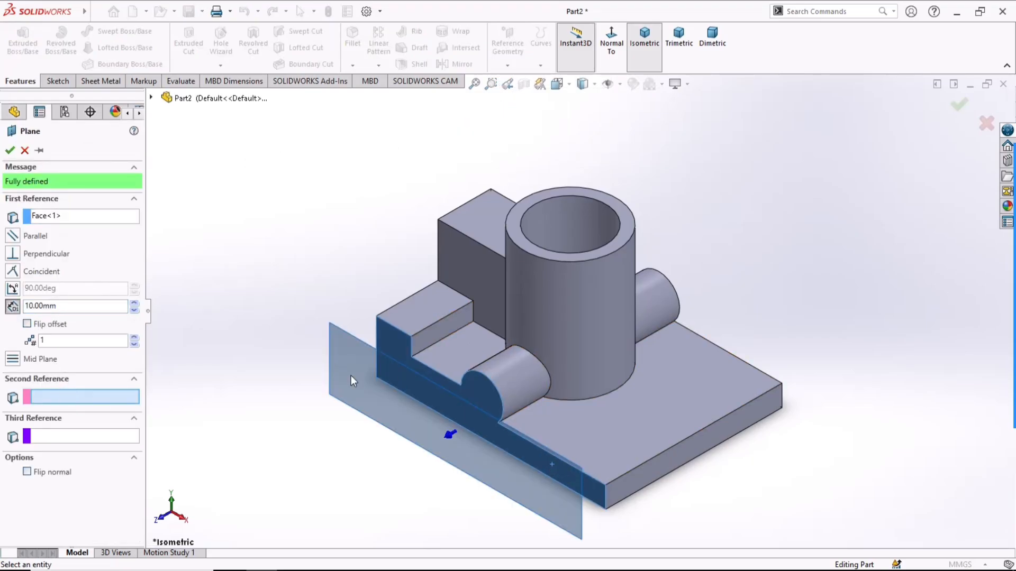
middle_click_drag(861, 355, 738, 388)
left_click(738, 388)
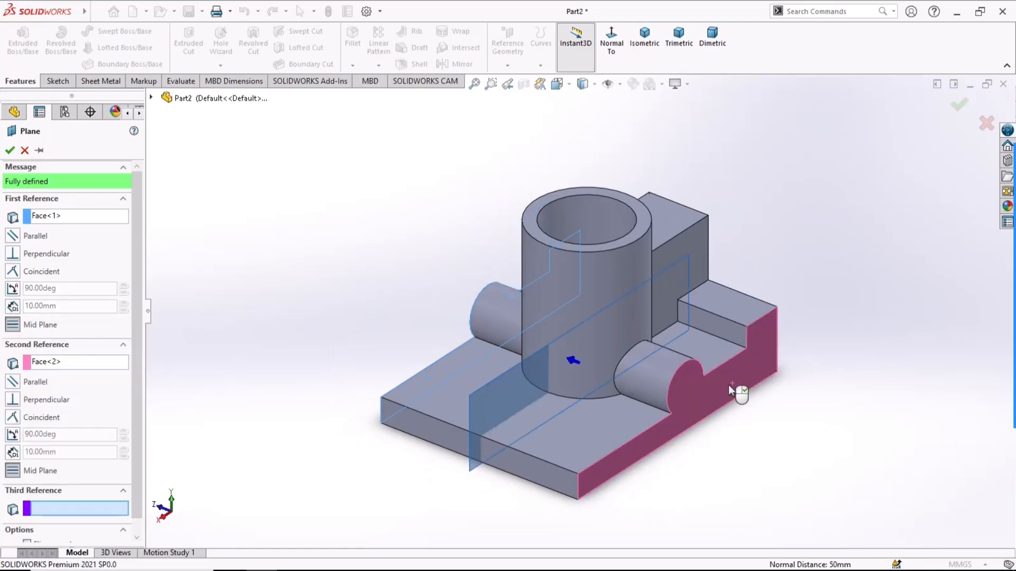
left_click(10, 153)
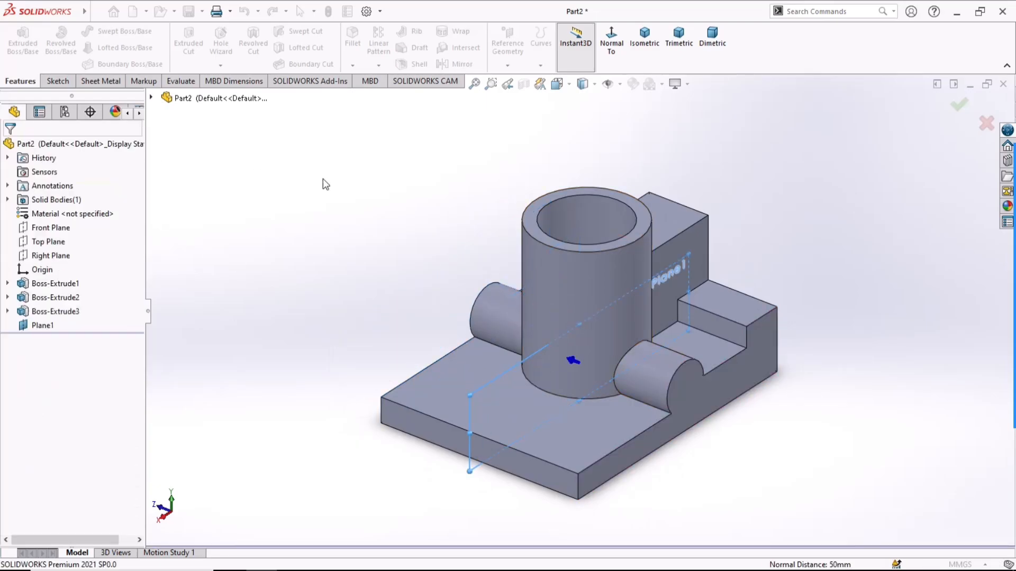
Open a new sketch on the mid plane between the block's side faces.
middle_click_drag(370, 268, 529, 312)
left_click(692, 360)
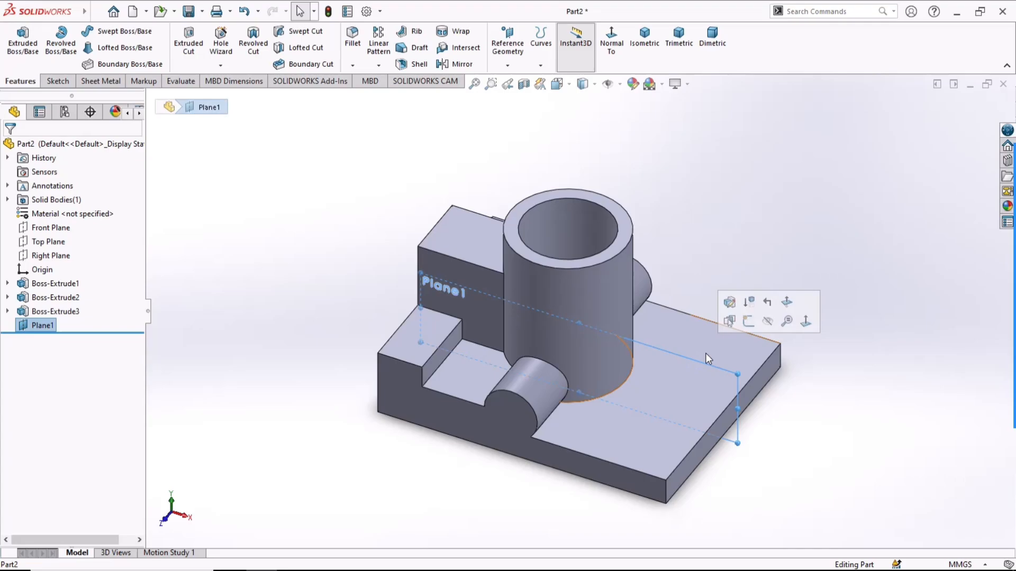
left_click(748, 321)
left_click(751, 266)
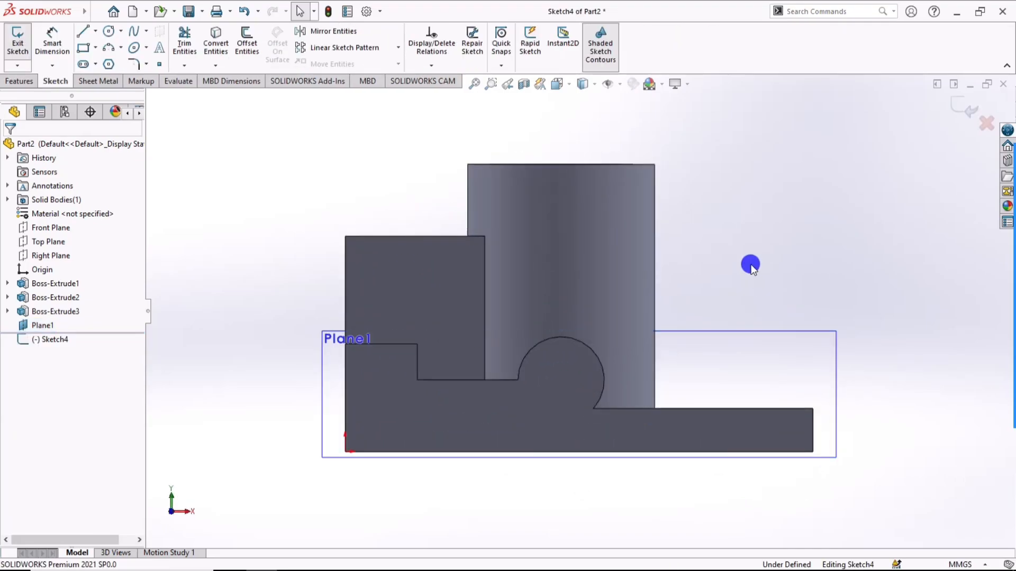
Sketch a vertical line from the midpoint of the tube's top edge down to the block's bottom edge.
left_click(82, 32)
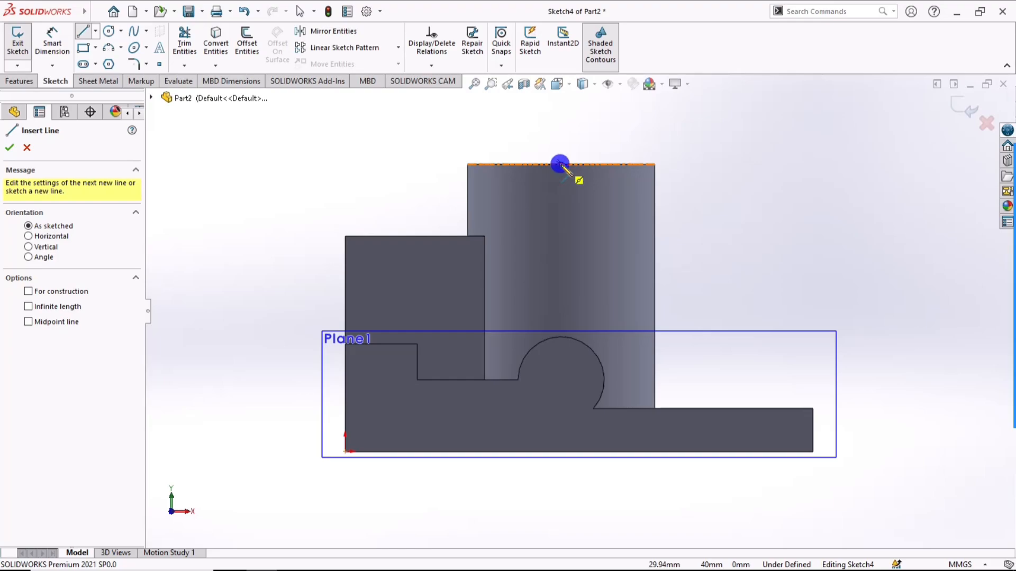
left_click(560, 164)
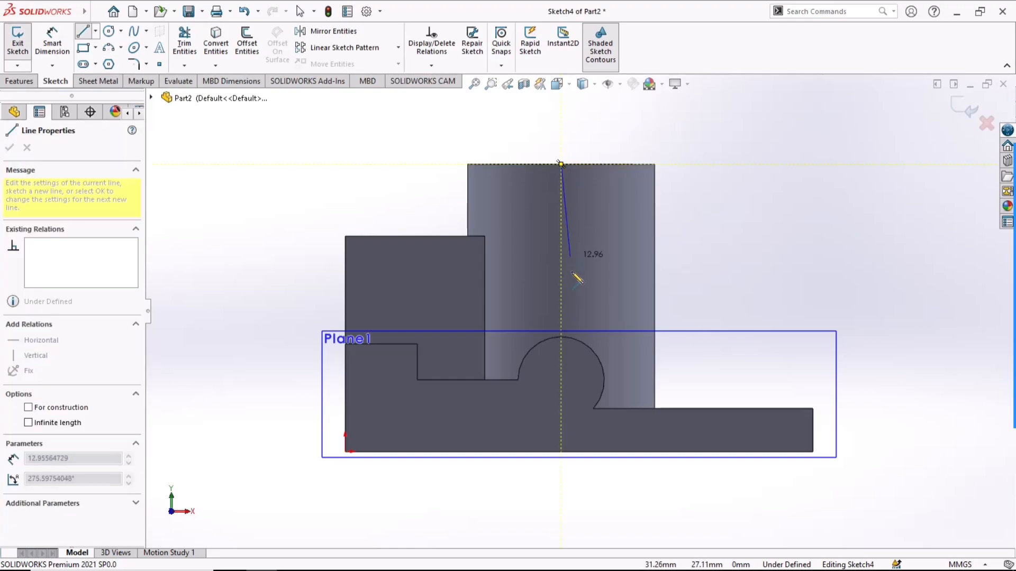
left_click(561, 452)
key("Escape")
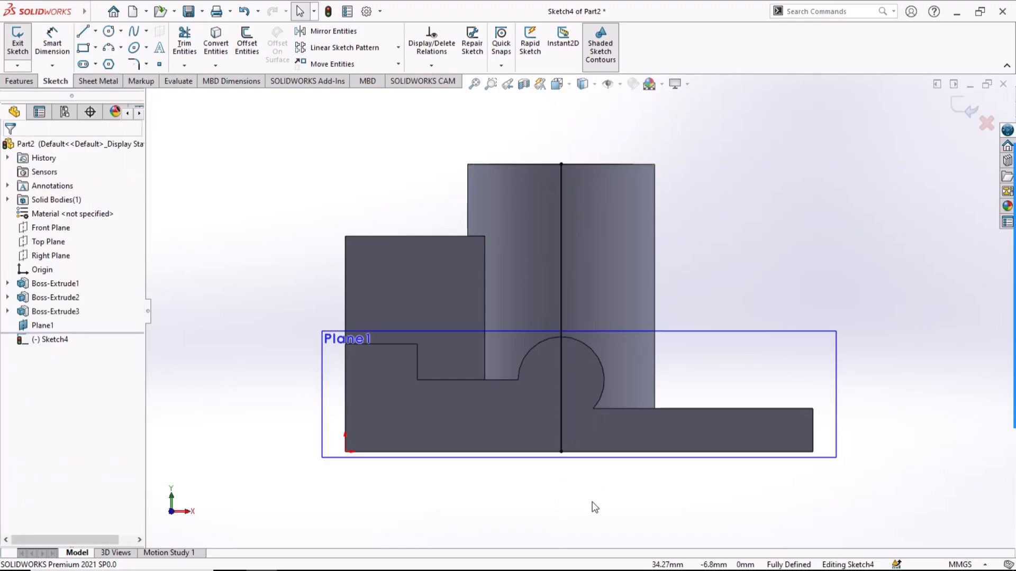
Sketch an inclined line from the vertical line's lower endpoint, rising past the tube above the block's thin end.
key("l")
left_click(560, 452)
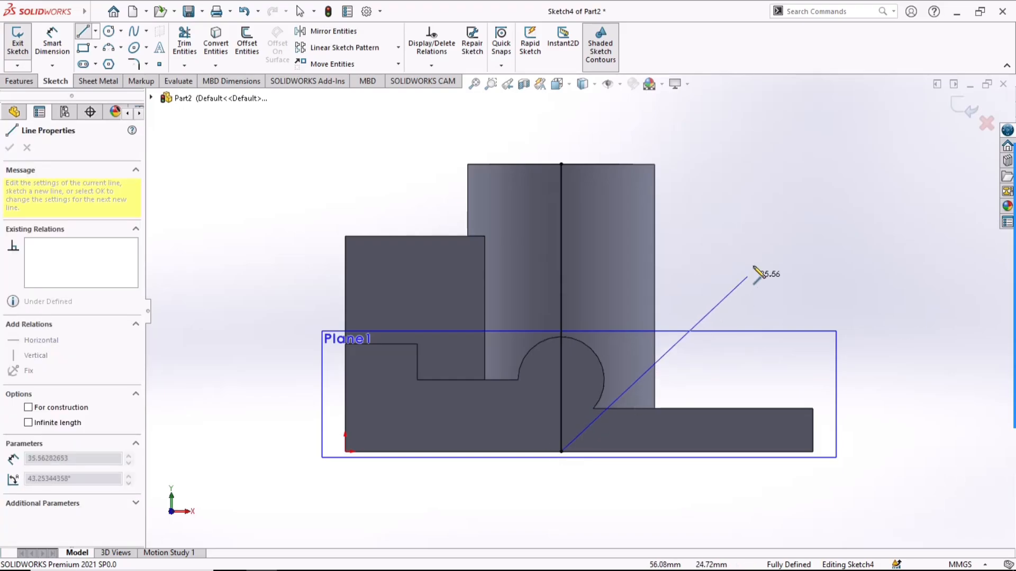
left_click(788, 194)
key("Escape")
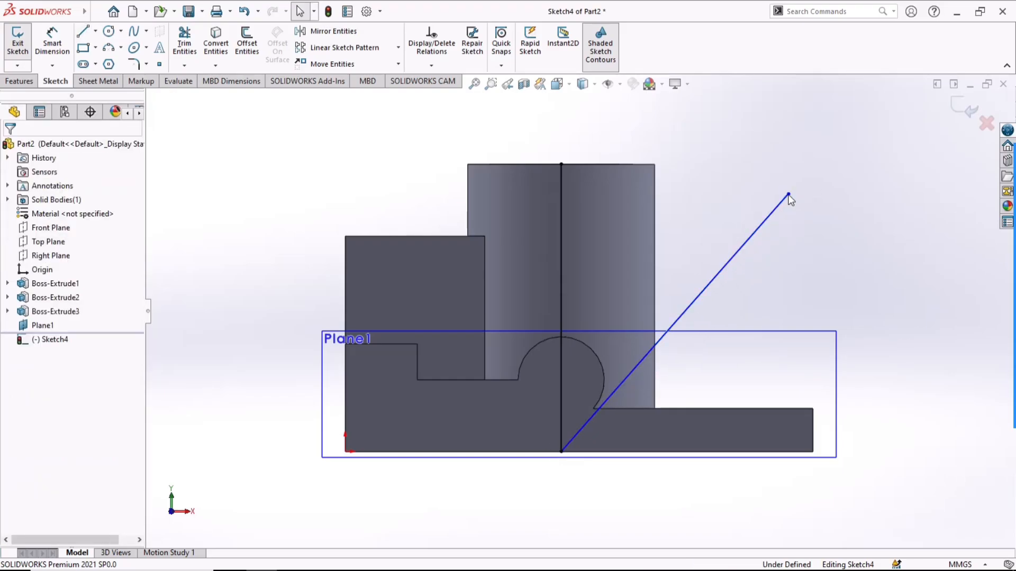
Convert the vertical line and the inclined line to construction geometry.
left_click(753, 232)
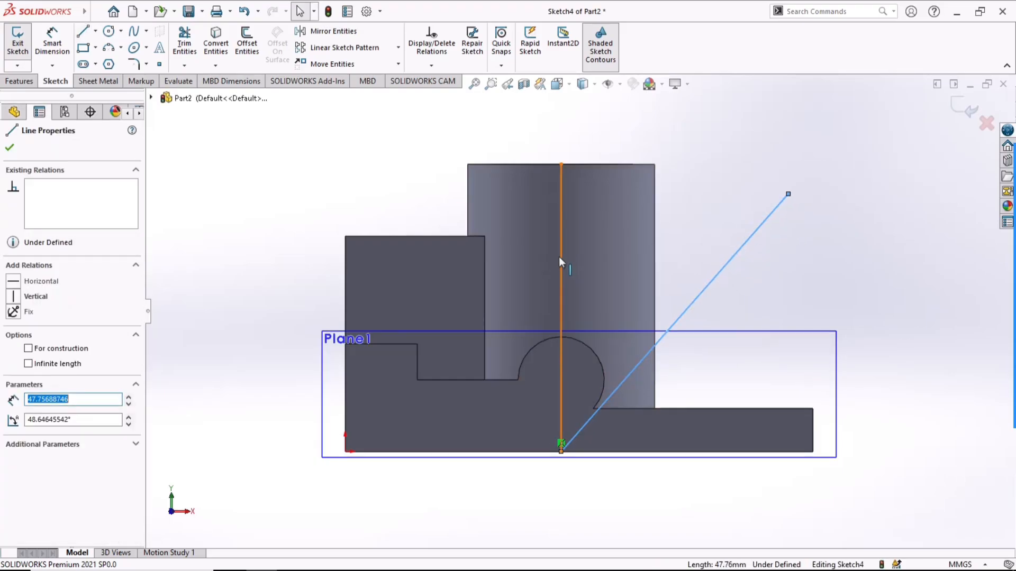
left_click(561, 256, "ctrl")
left_click(616, 219)
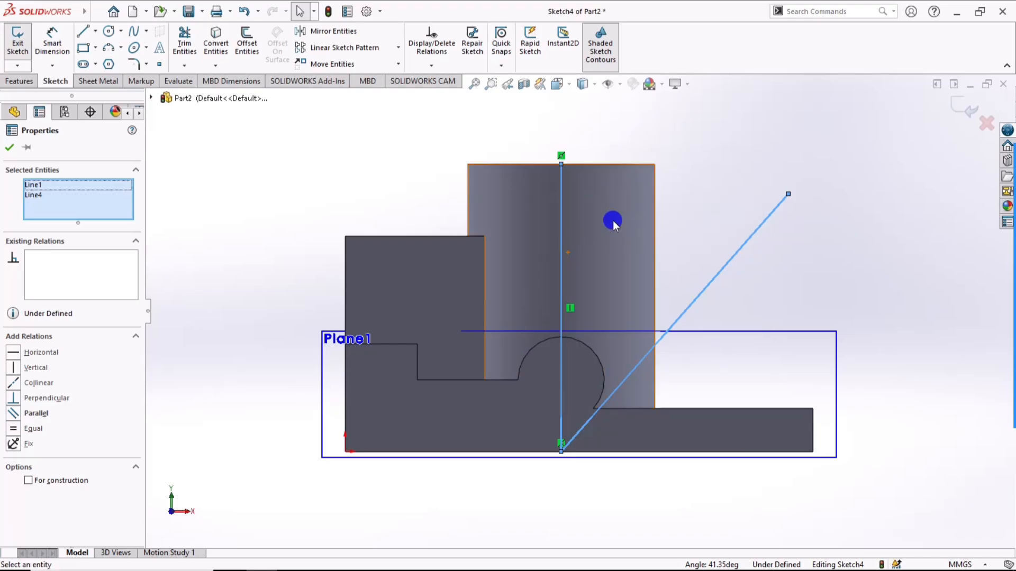
left_click(809, 270)
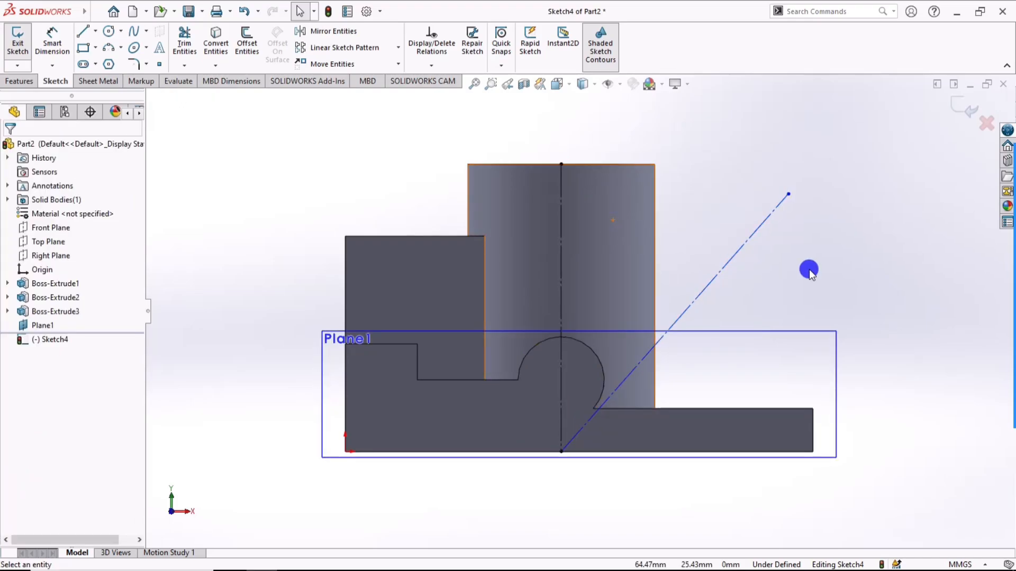
Dimension the height of the inclined line's upper endpoint above the block's bottom edge as 35 mm.
left_click(49, 51)
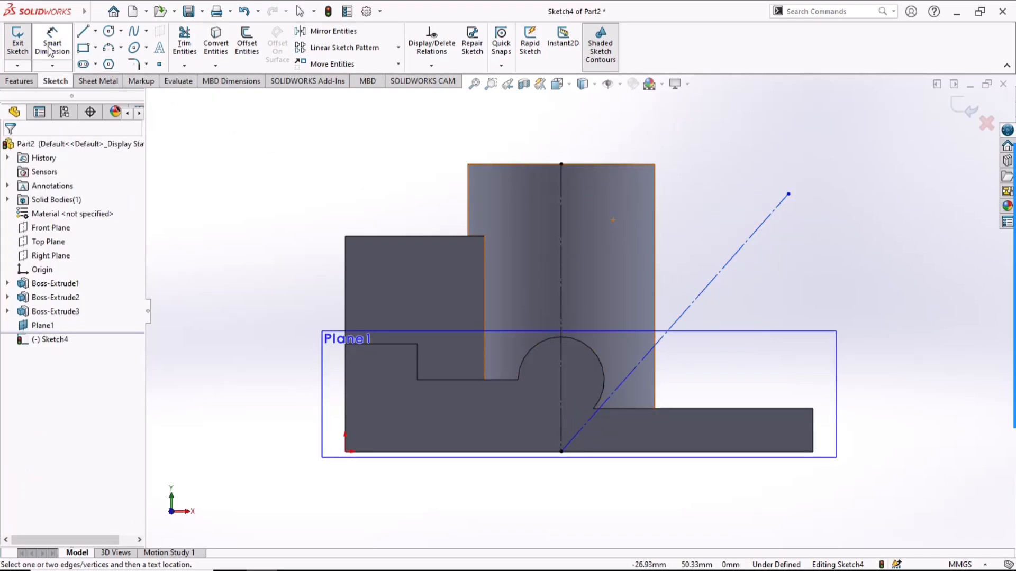
left_click(691, 451)
left_click(788, 194)
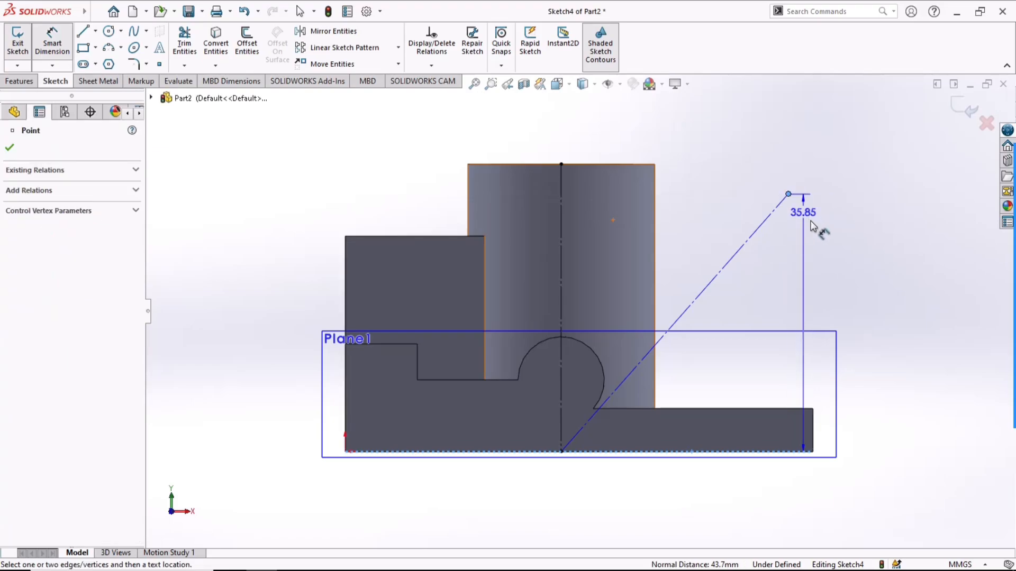
left_click(869, 295)
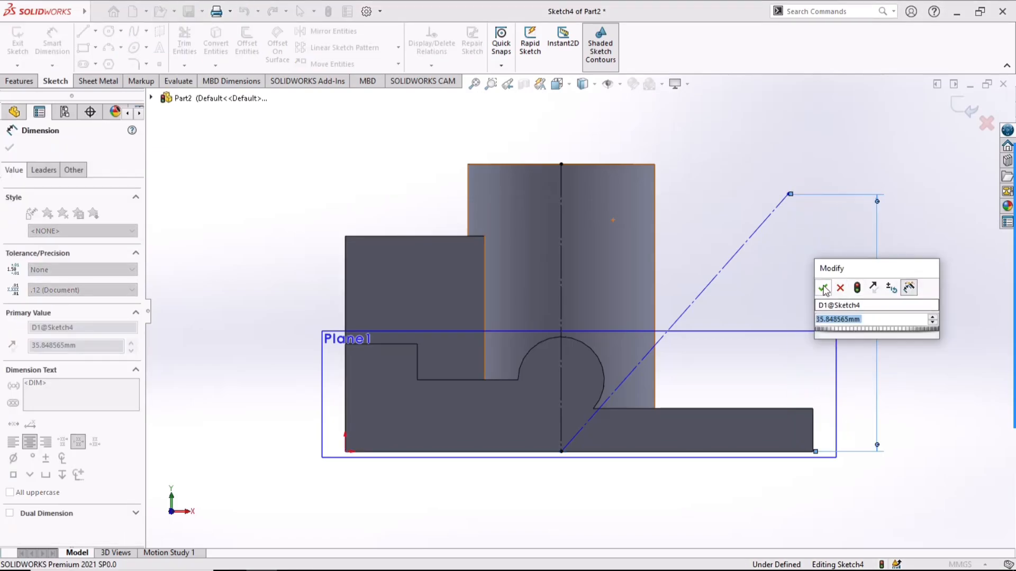
type("35")
left_click(823, 288)
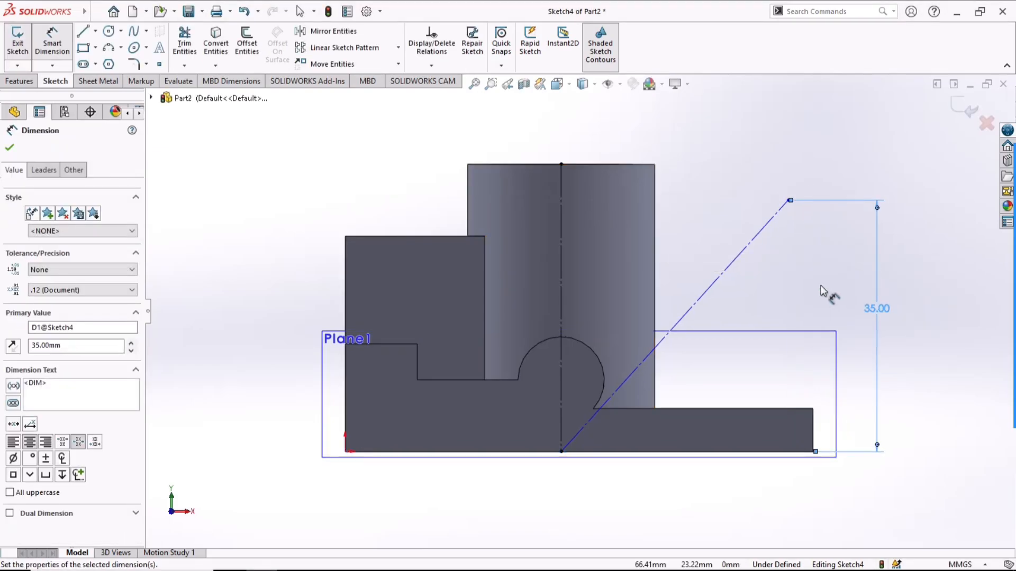
Dimension the angle between the vertical and inclined construction lines as 45°.
left_click(720, 279)
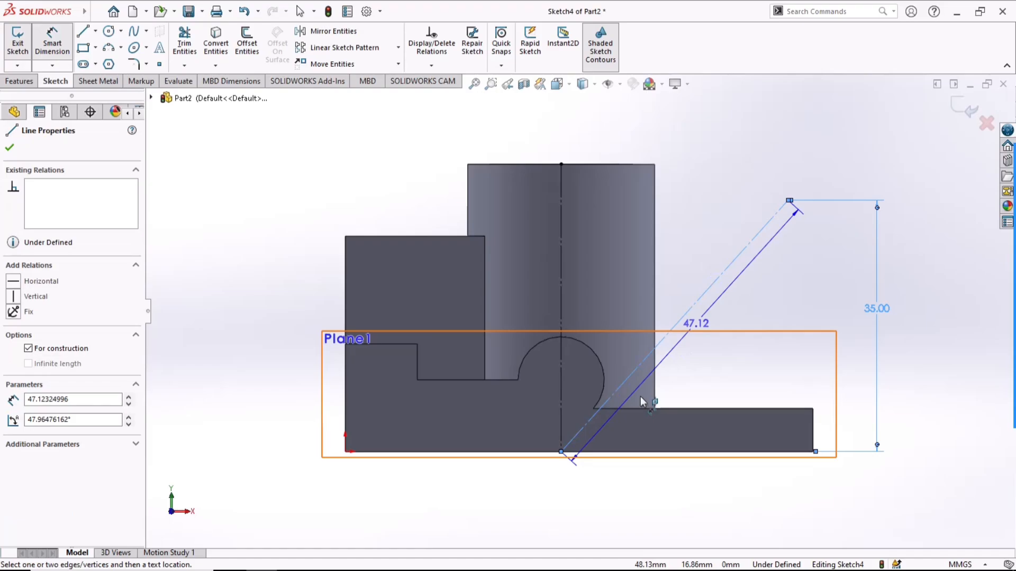
left_click(562, 452)
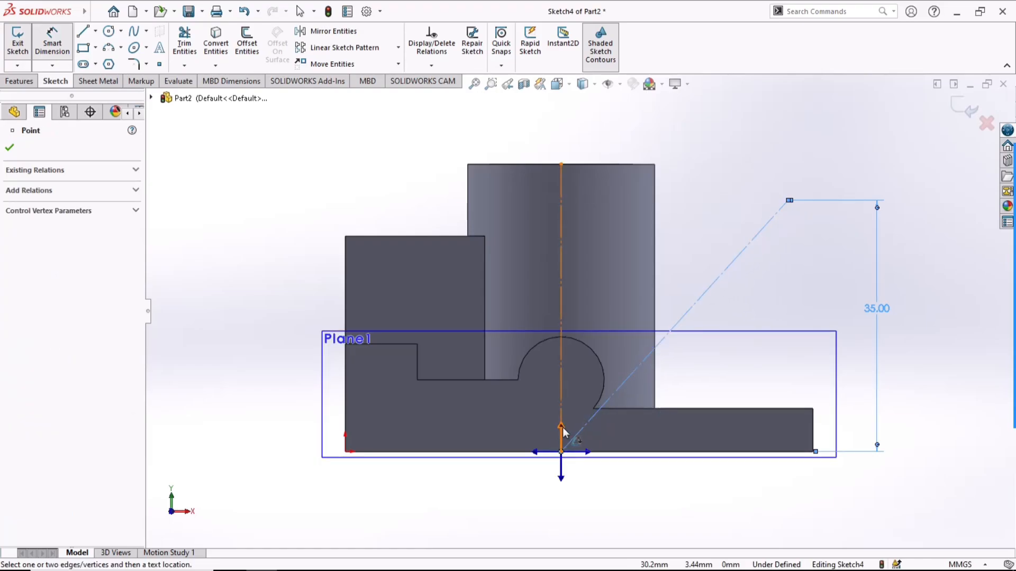
left_click(562, 427)
left_click(683, 144)
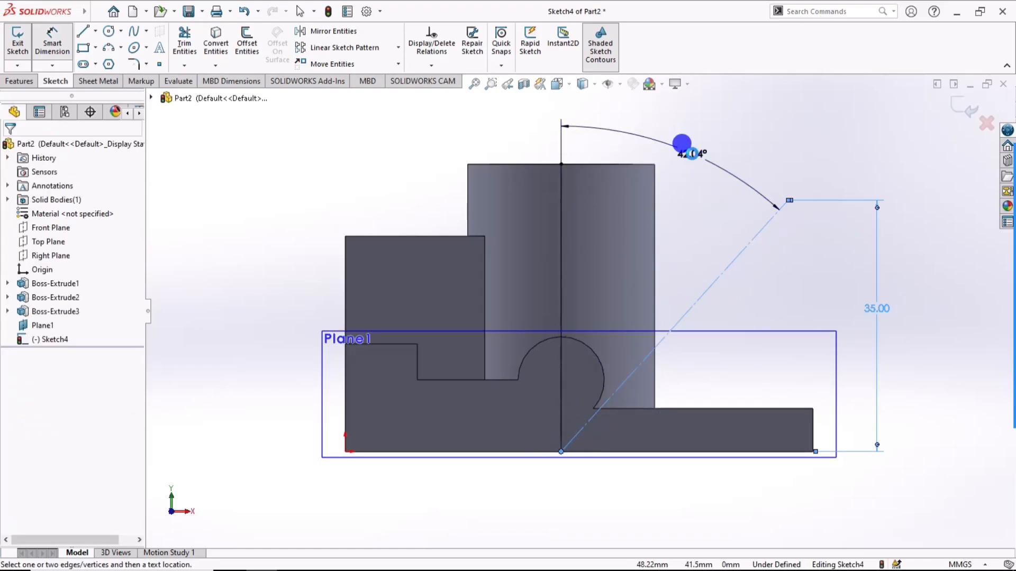
key("Return")
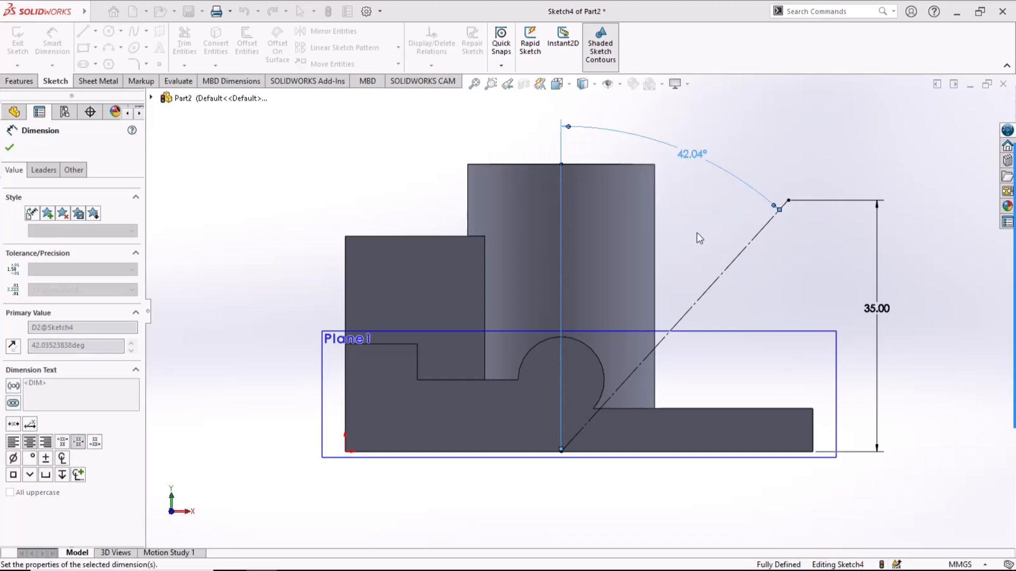
left_click(697, 234)
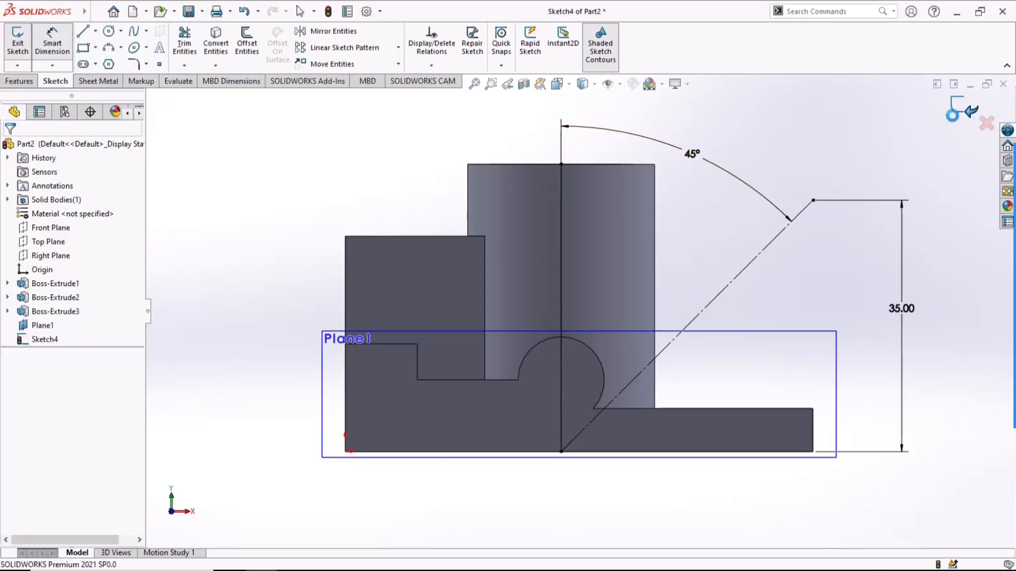
Finish the construction-line sketch and hide the mid plane.
left_click(960, 114)
middle_click_drag(810, 186, 716, 368)
left_click(716, 368)
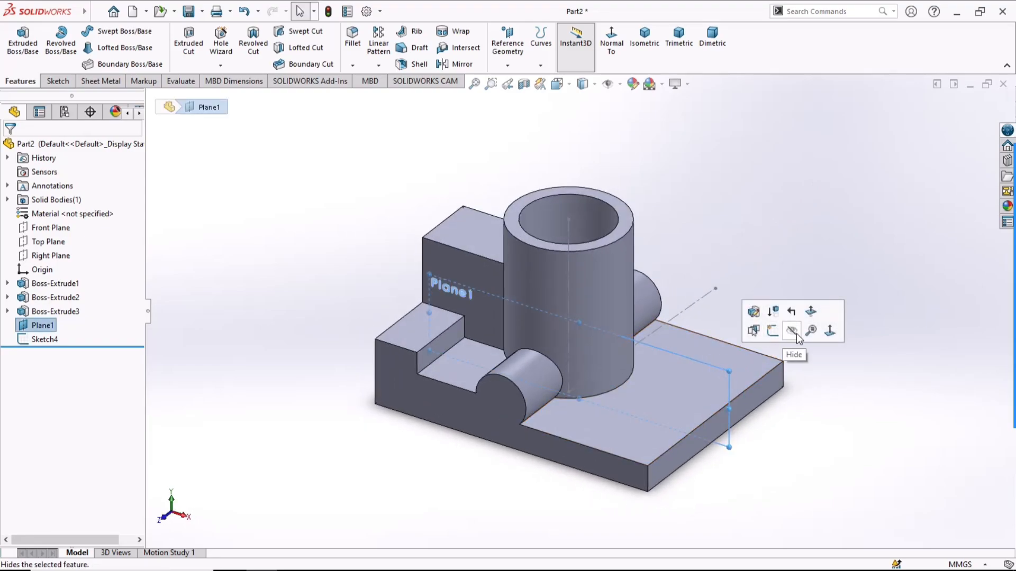
left_click(792, 331)
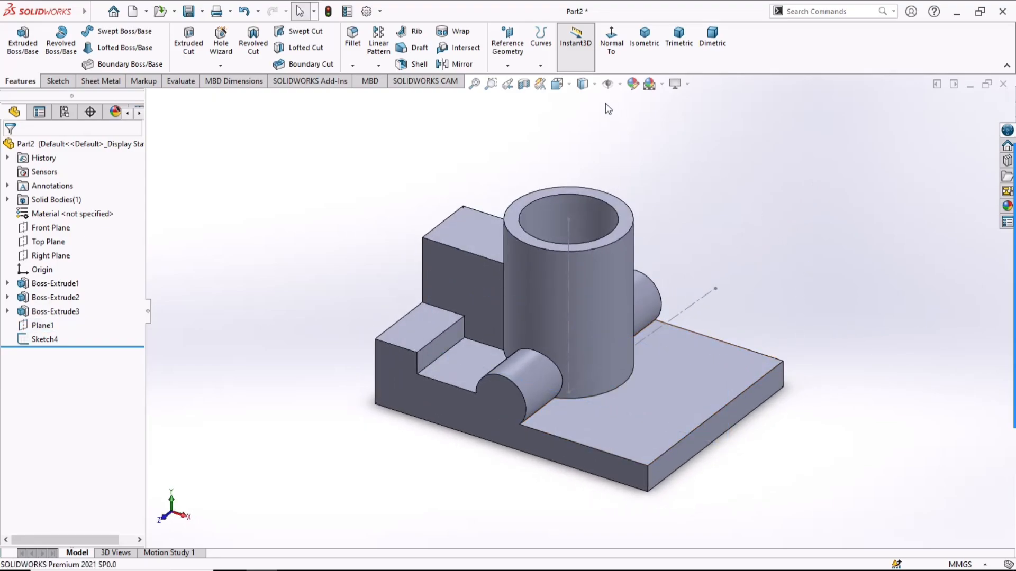
Create a reference plane perpendicular to the inclined construction line and passing through its upper endpoint.
left_click(507, 66)
left_click(511, 82)
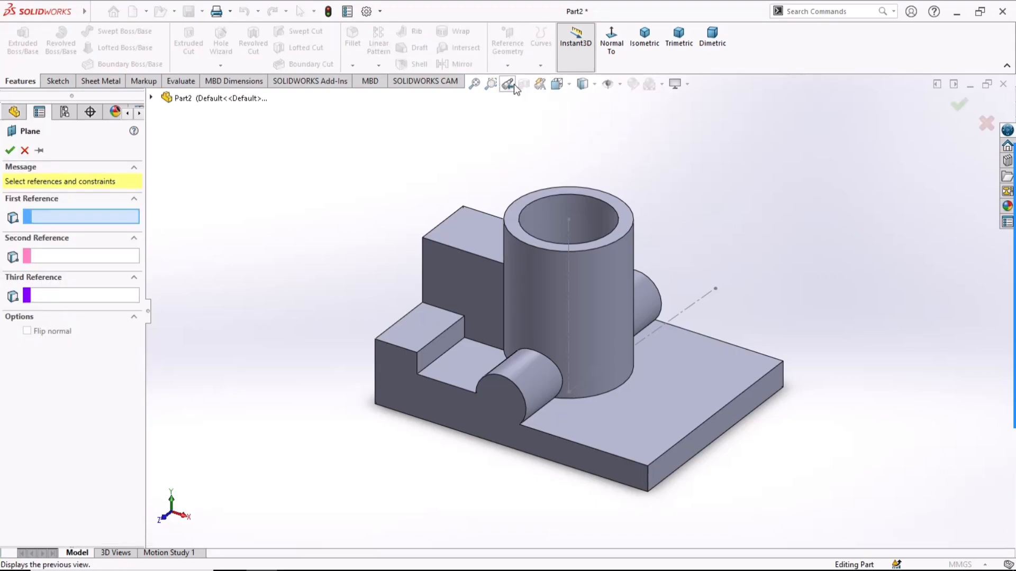
left_click(52, 219)
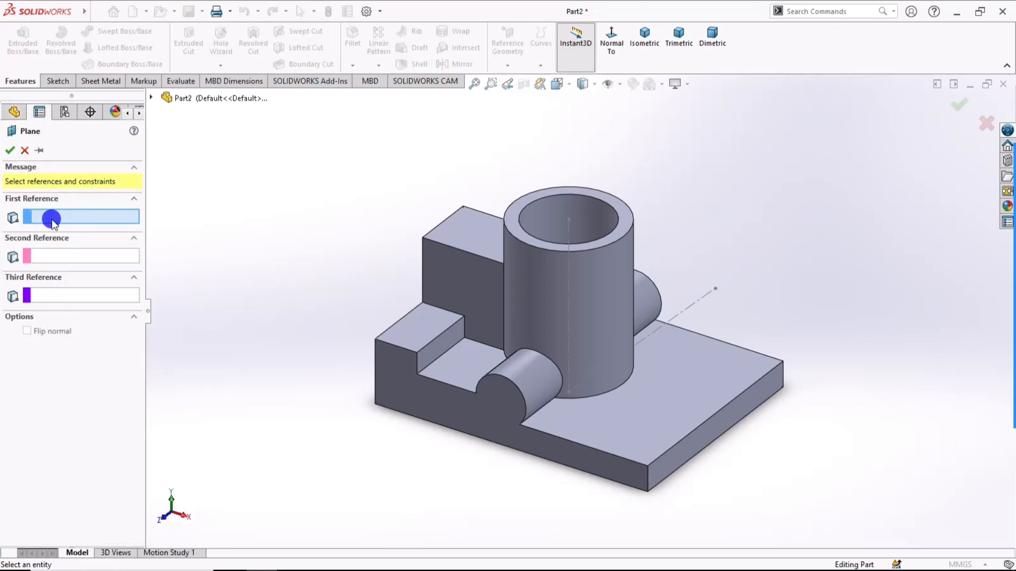
left_click(695, 307)
left_click(58, 311)
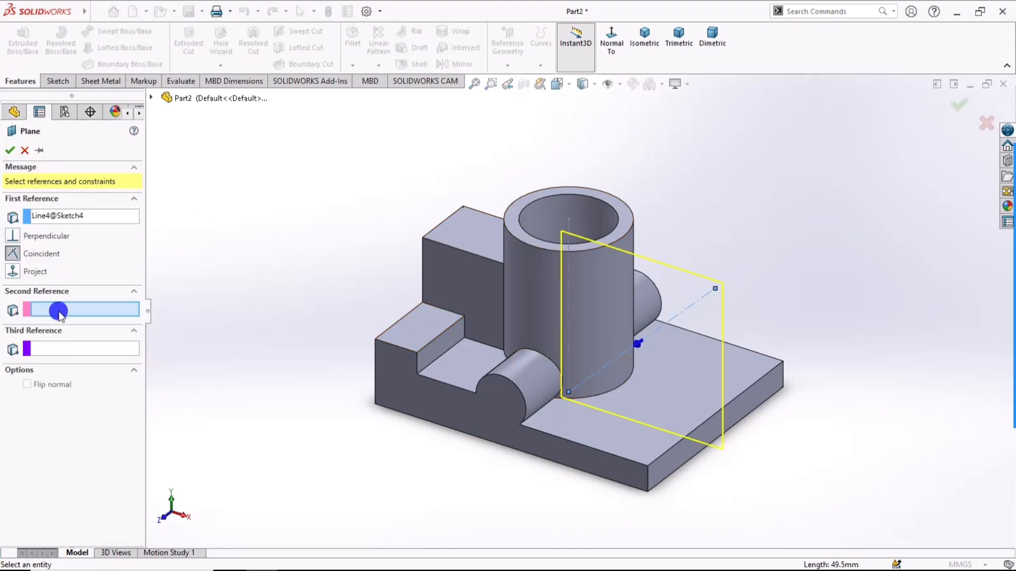
left_click(715, 290)
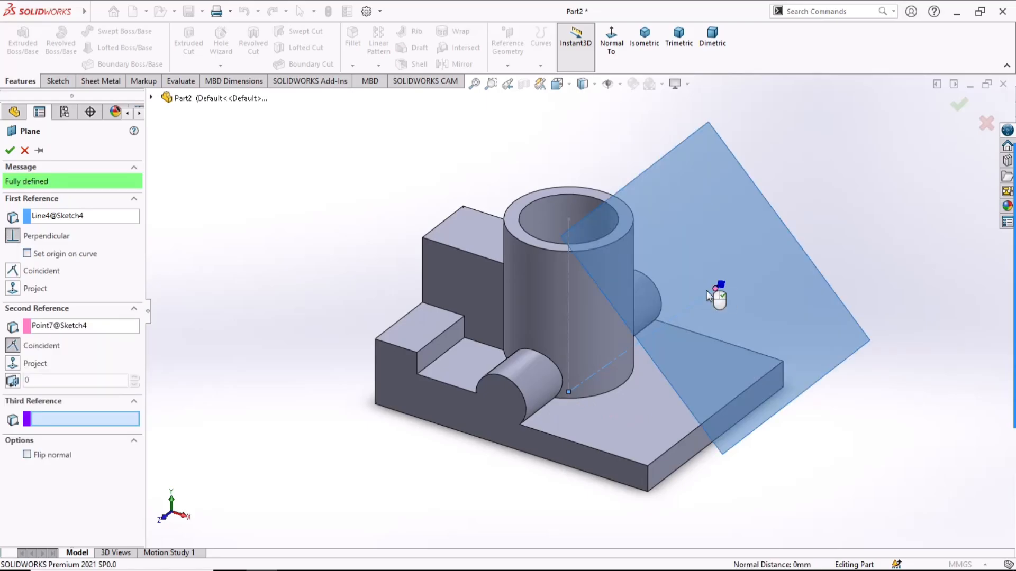
left_click(10, 151)
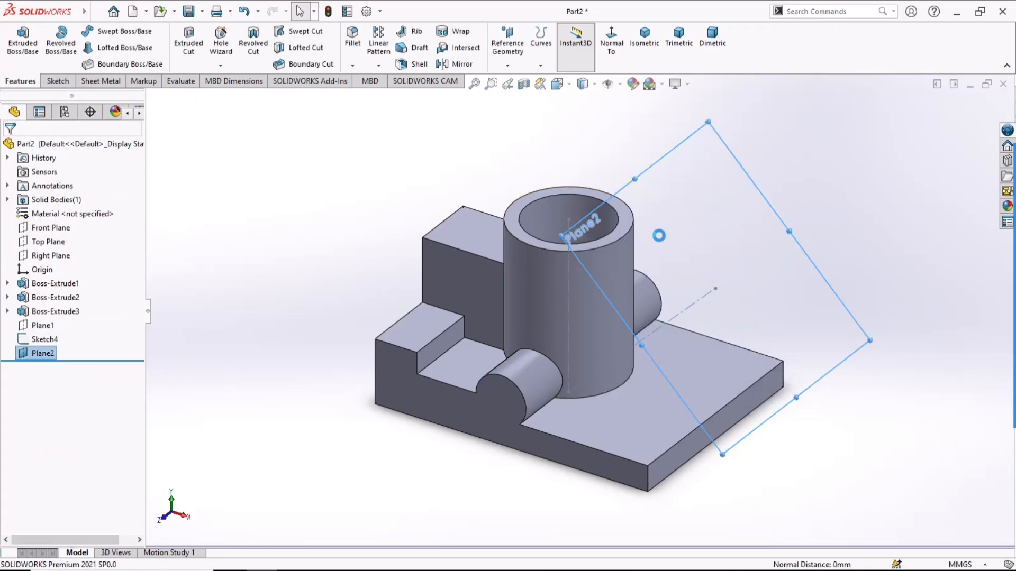
Open a sketch on the inclined plane and draw a circle about 18 mm in diameter centred on the inclined line's upper endpoint.
left_click(799, 240)
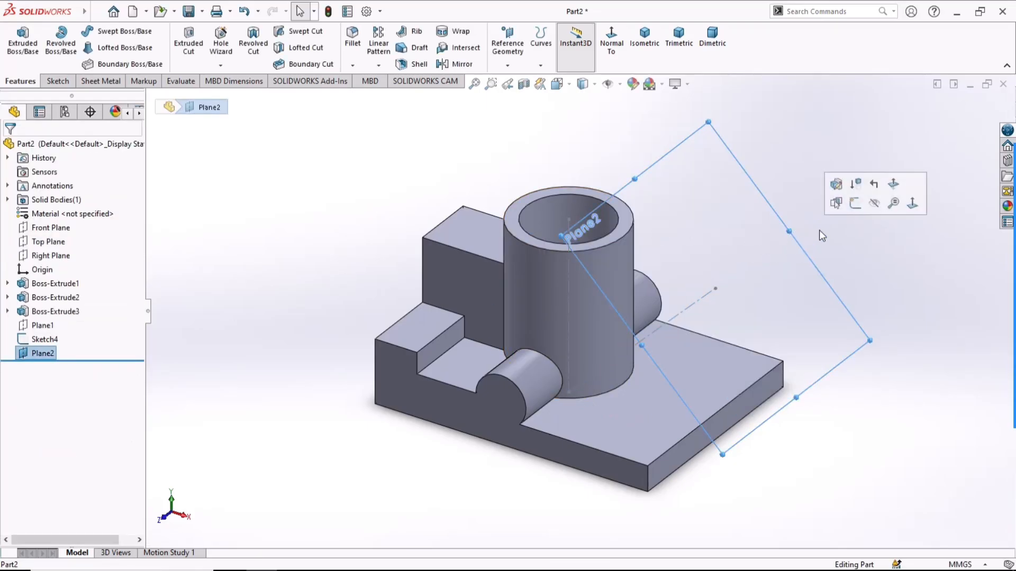
left_click(845, 199)
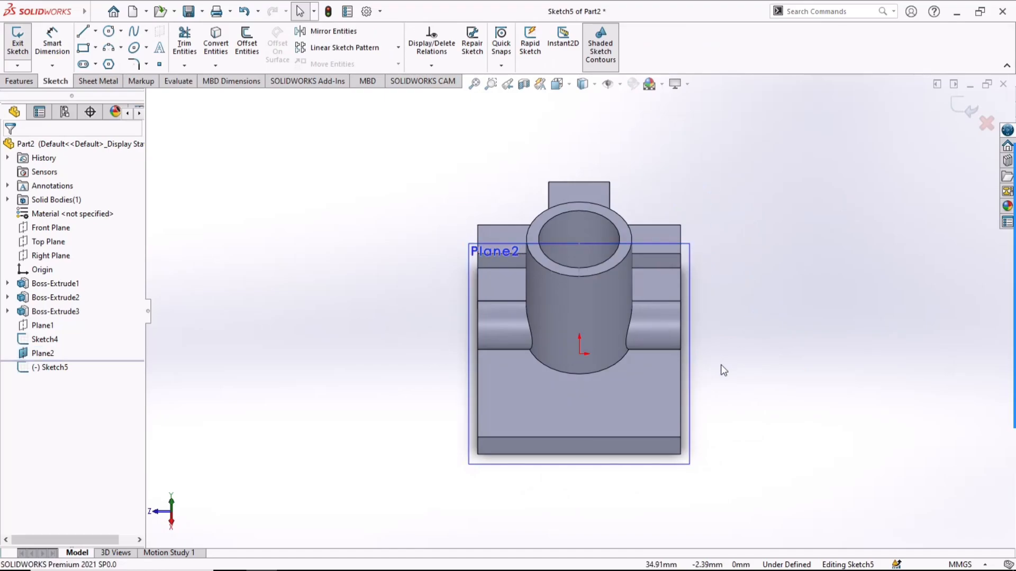
mouse_move(721, 364)
middle_mouse_down()
mouse_move(787, 300)
mouse_move(792, 311)
middle_mouse_up()
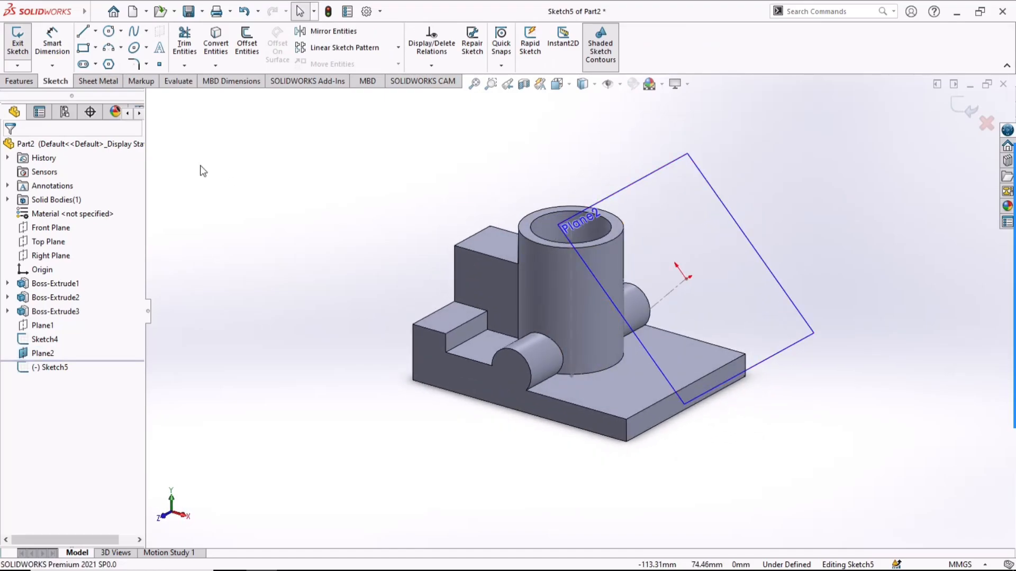
left_click(110, 33)
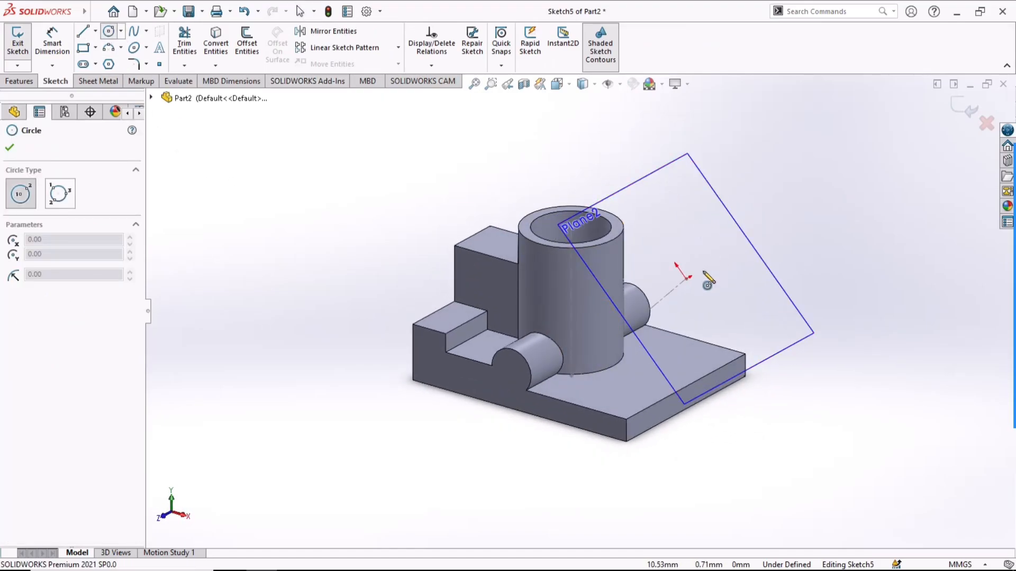
left_click(687, 278)
left_click(715, 294)
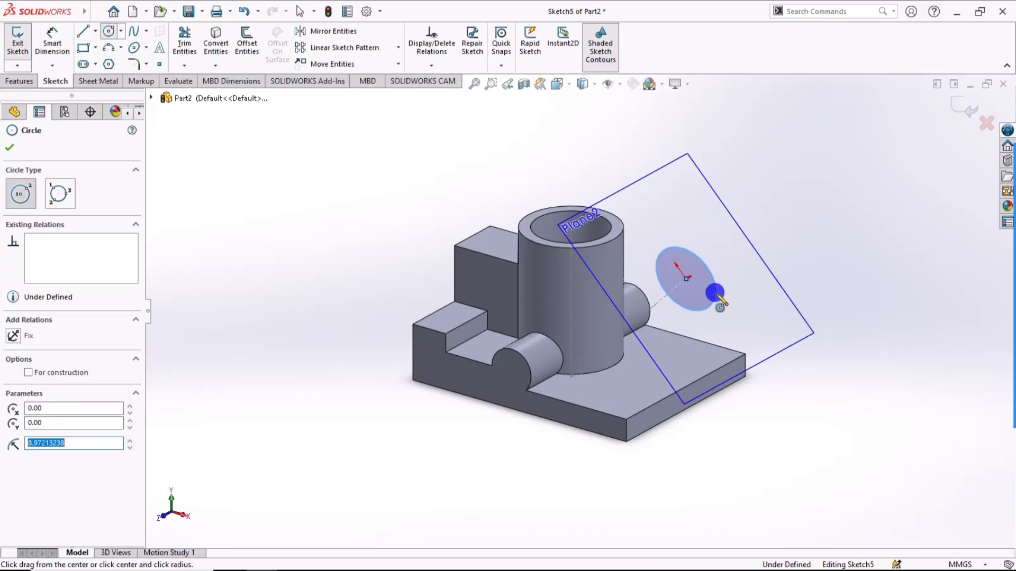
key("Escape")
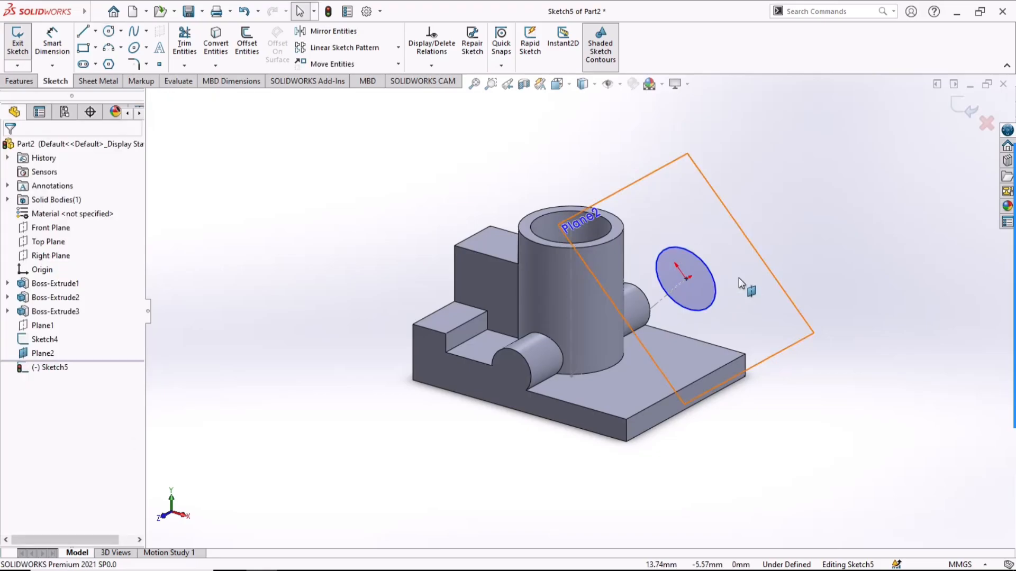
Set the circle's diameter to 26 mm.
left_click(53, 43)
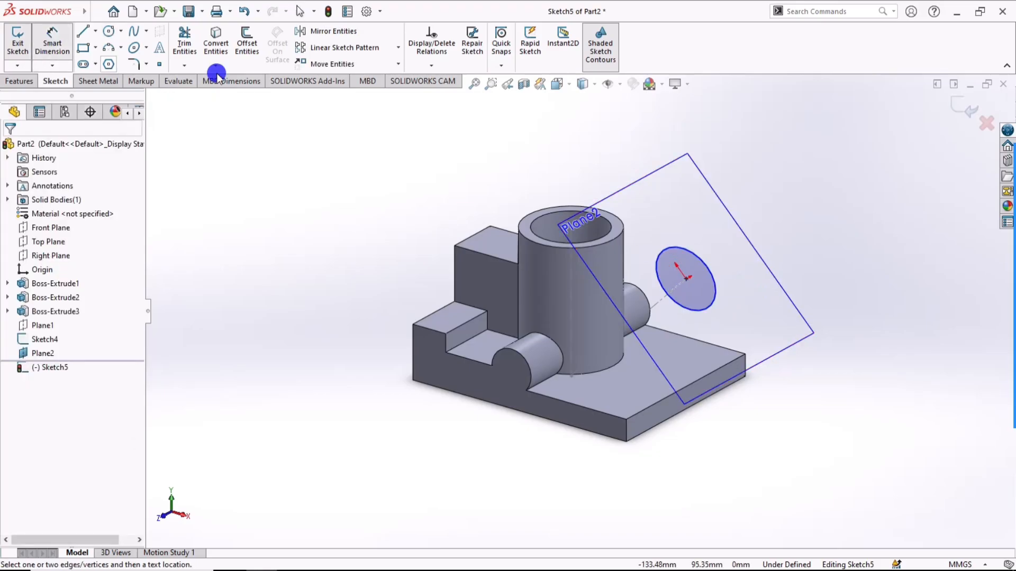
left_click(717, 295)
left_click(770, 172)
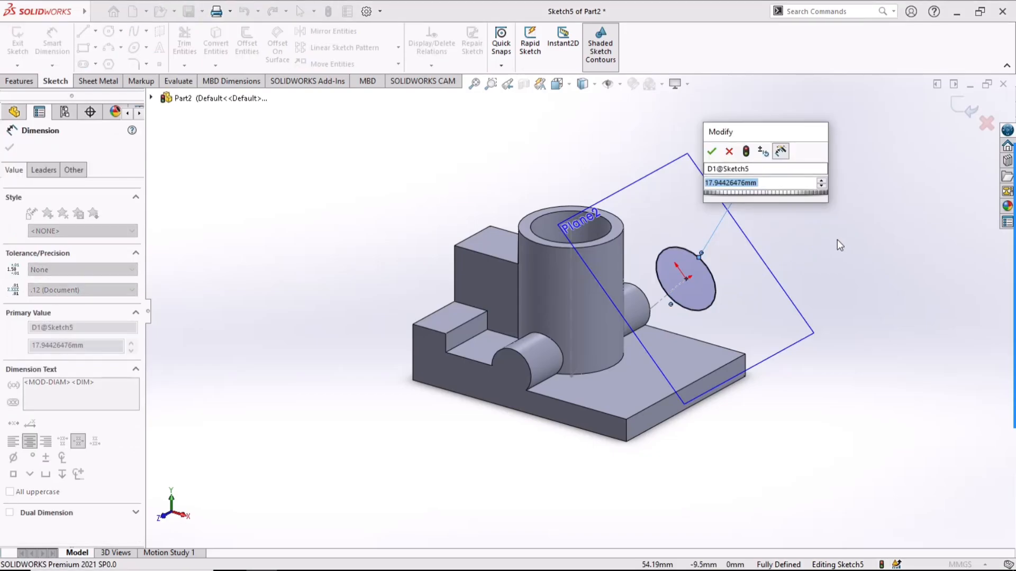
type("26")
key("Return")
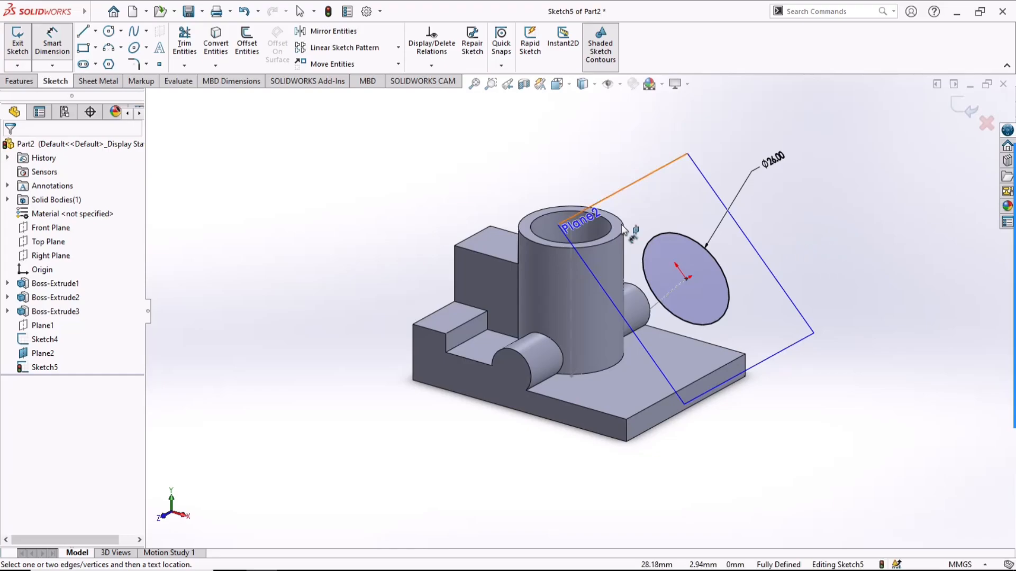
Extrude the circle in the reversed direction toward the tube and block with the Up To Next end condition, merging the result.
left_click(21, 82)
left_click(23, 50)
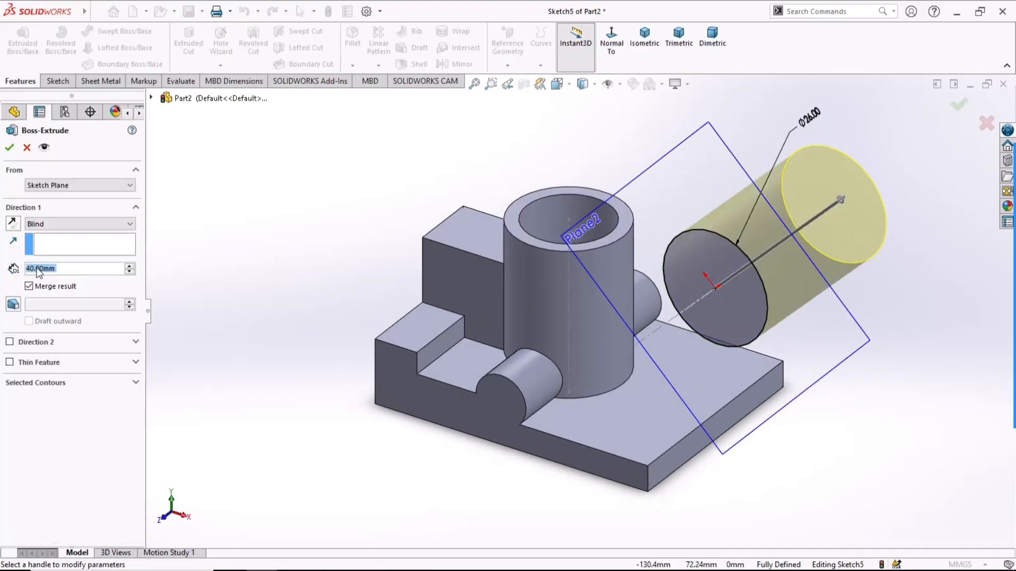
left_click(13, 223)
left_click(58, 224)
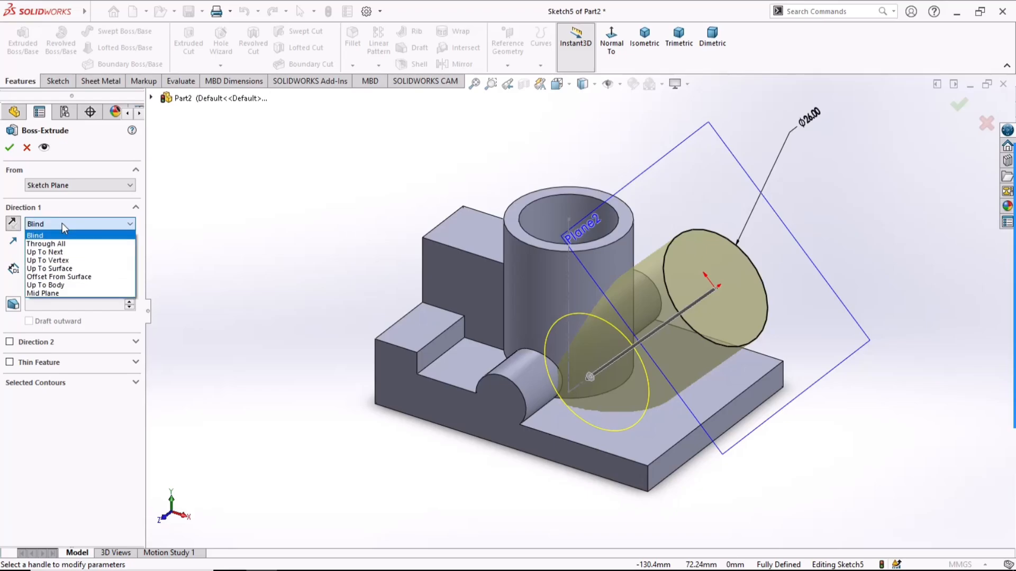
left_click(47, 252)
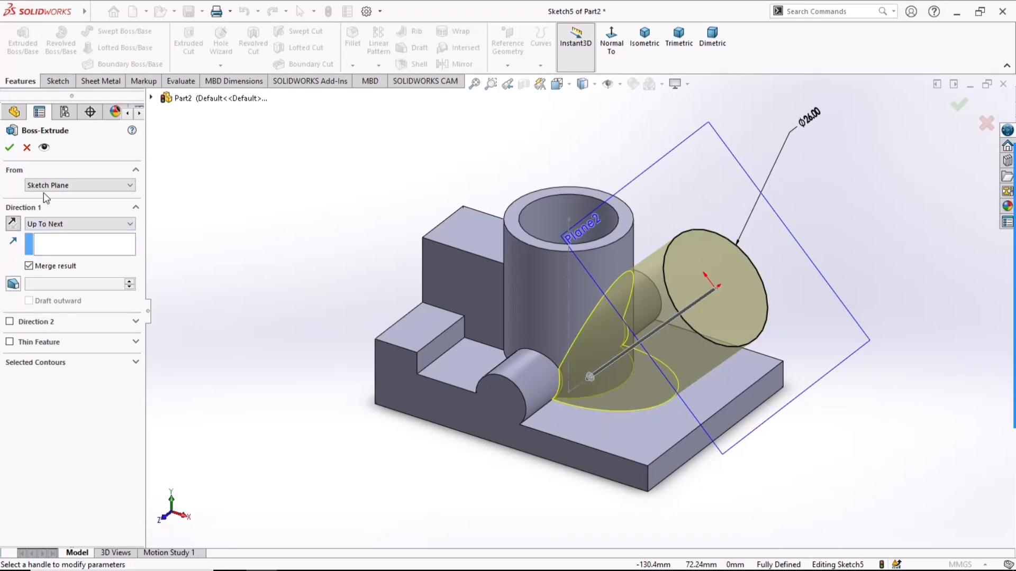
left_click(9, 148)
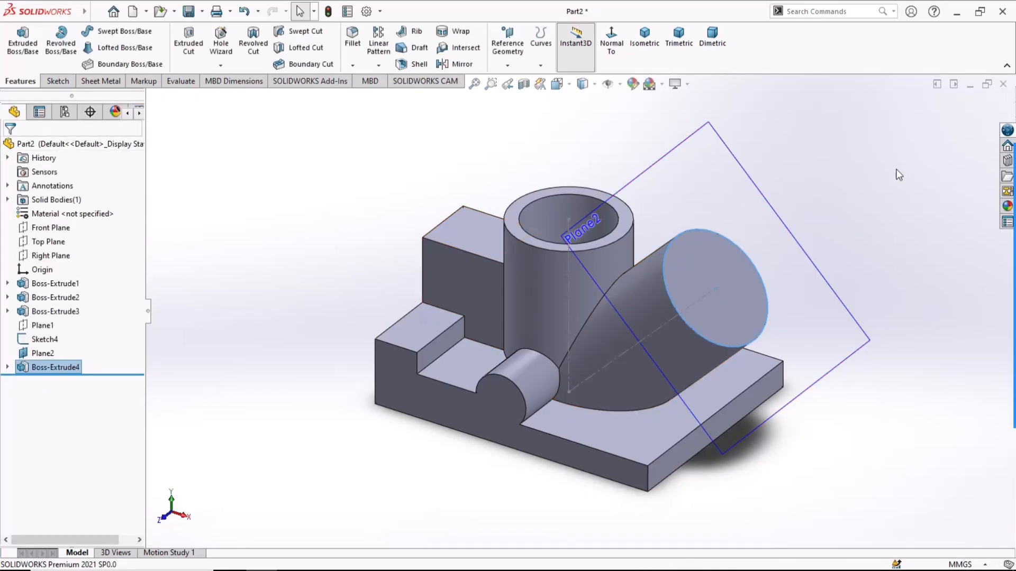
Hide the inclined reference plane at the cylinder's end and the sketch containing the inclined construction line.
left_click(803, 247)
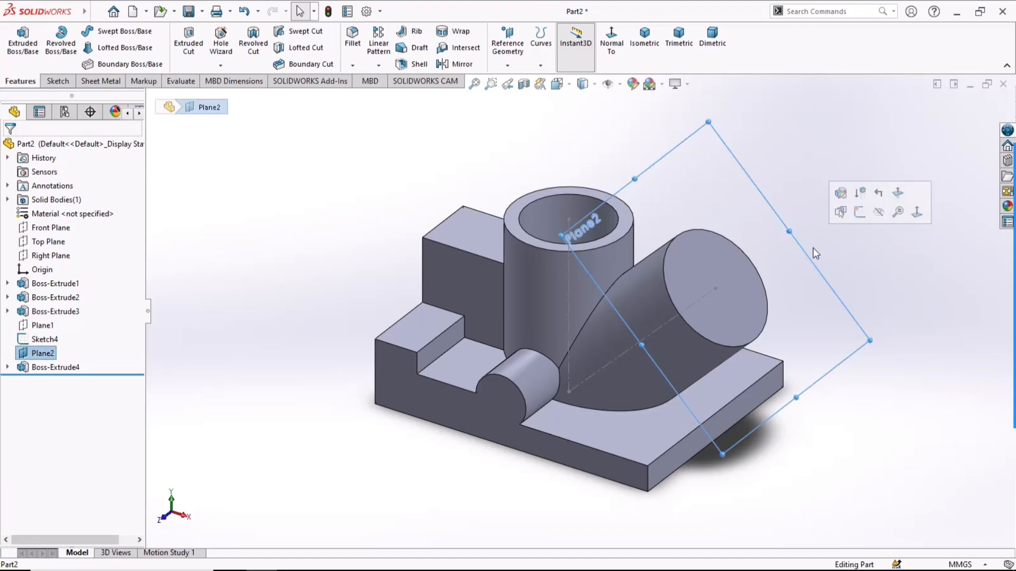
left_click(883, 214)
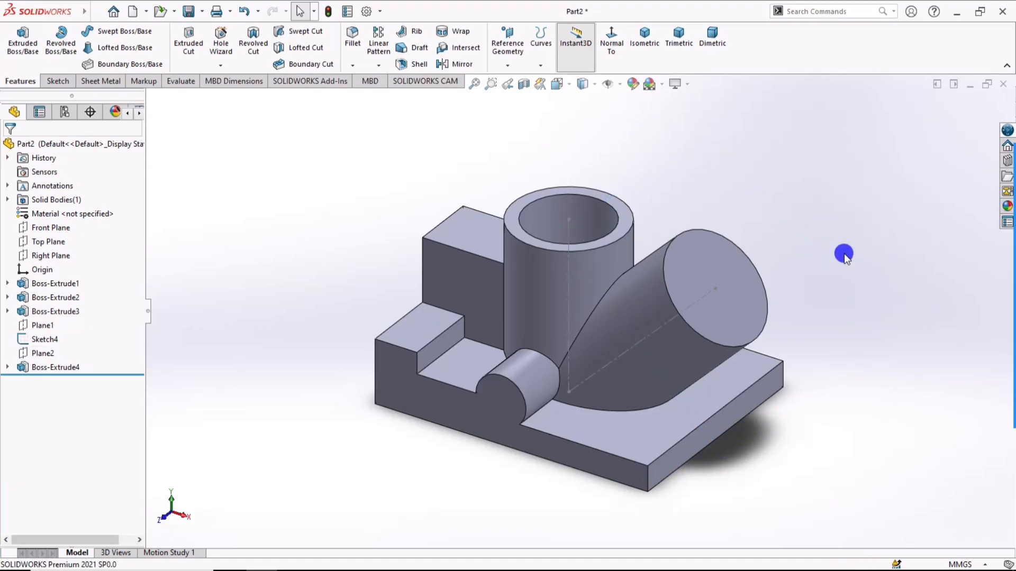
left_click(664, 323)
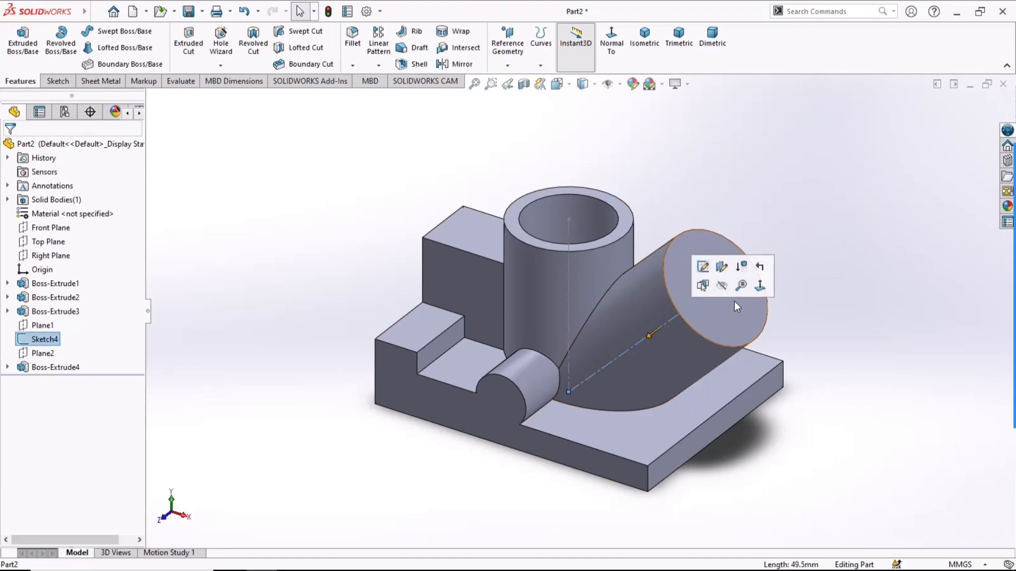
left_click(721, 286)
left_click(821, 239)
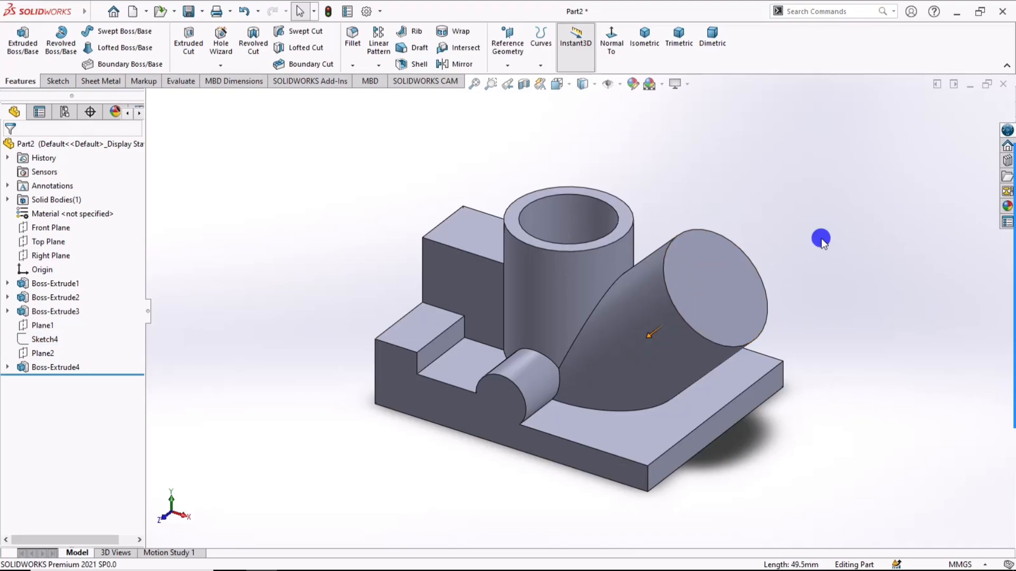
Open a sketch on Plane1 and draw a construction line about 12 mm long into the inclined cylinder, perpendicular from its end edge's midpoint.
left_click(43, 326)
left_click(52, 309)
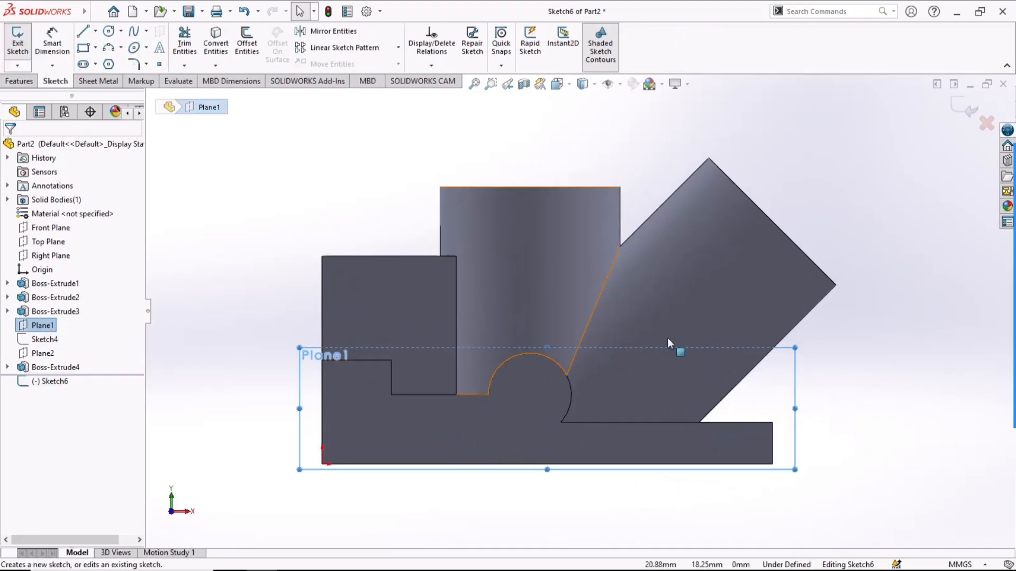
left_click(844, 339)
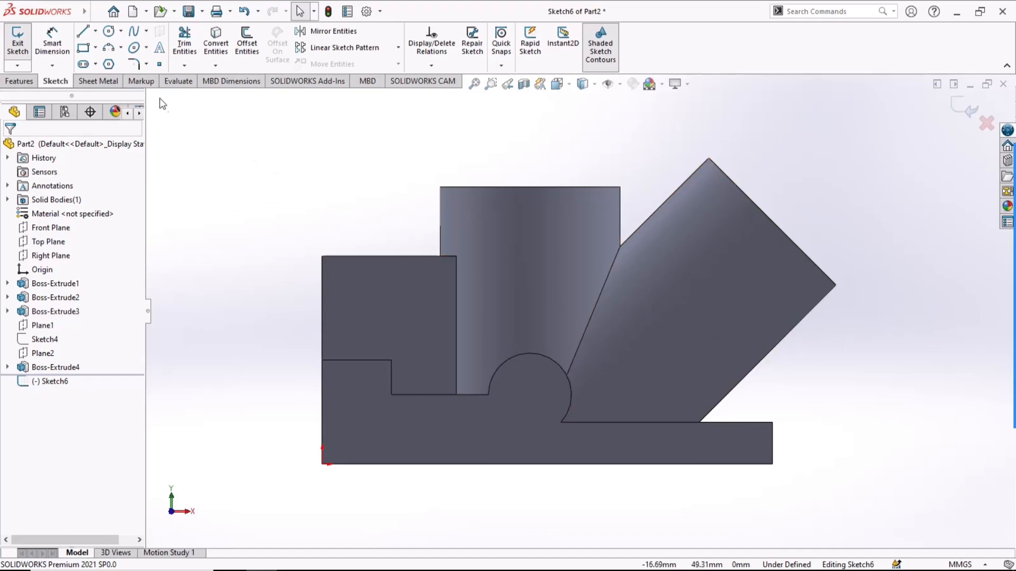
left_click(80, 32)
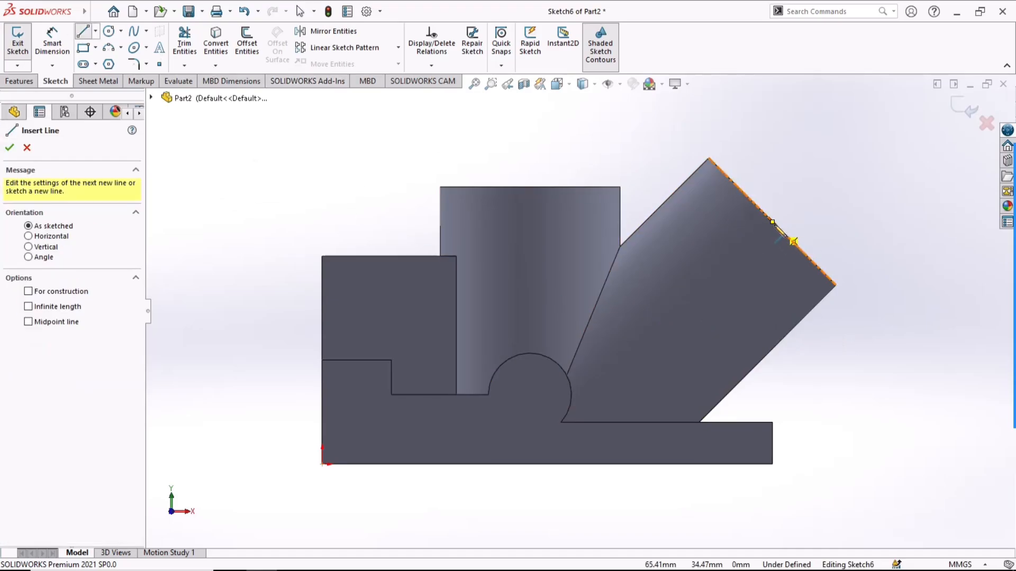
left_click(772, 221)
left_click(713, 283)
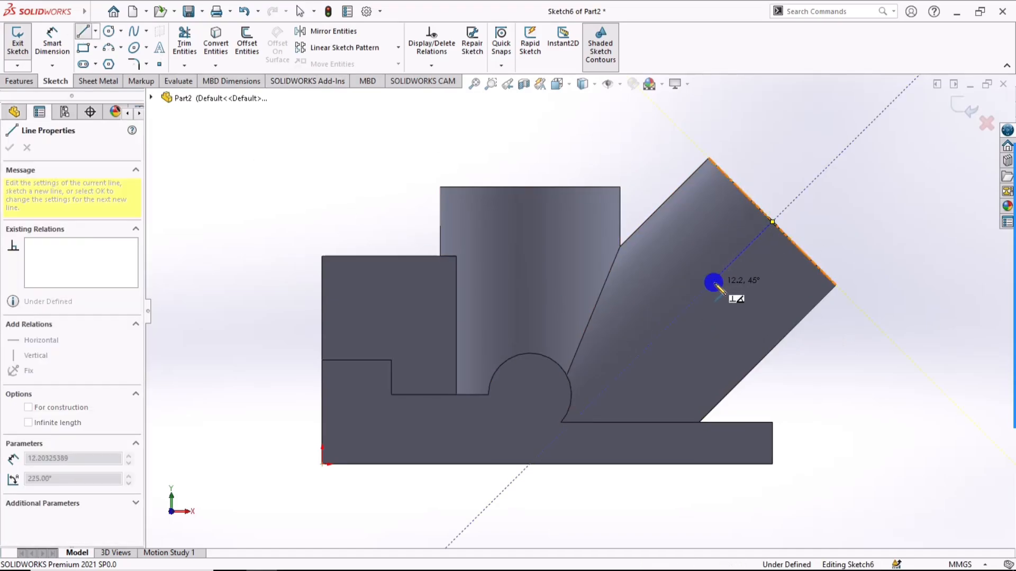
key("Escape")
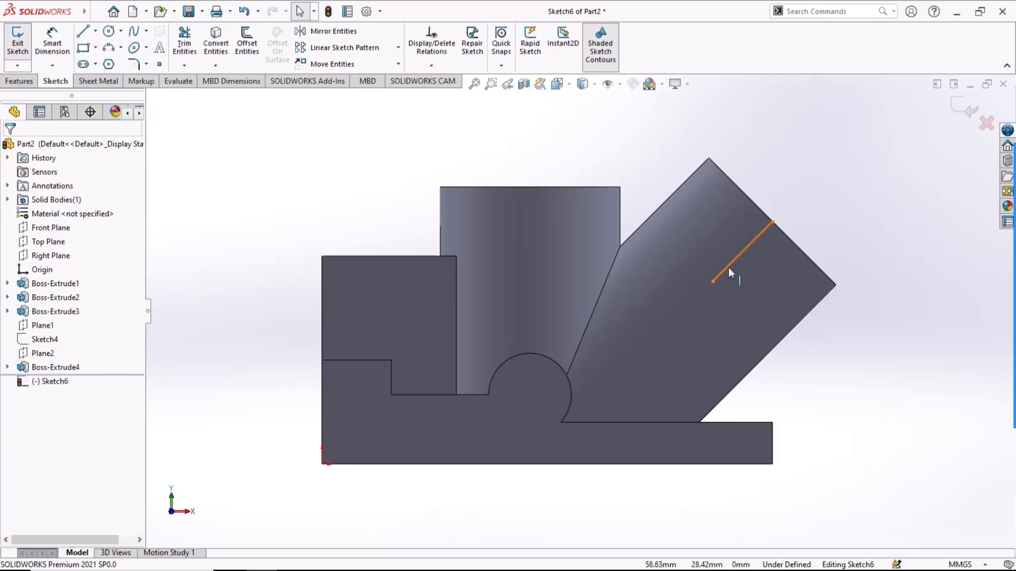
left_click(729, 268)
left_click(785, 231)
left_click(876, 268)
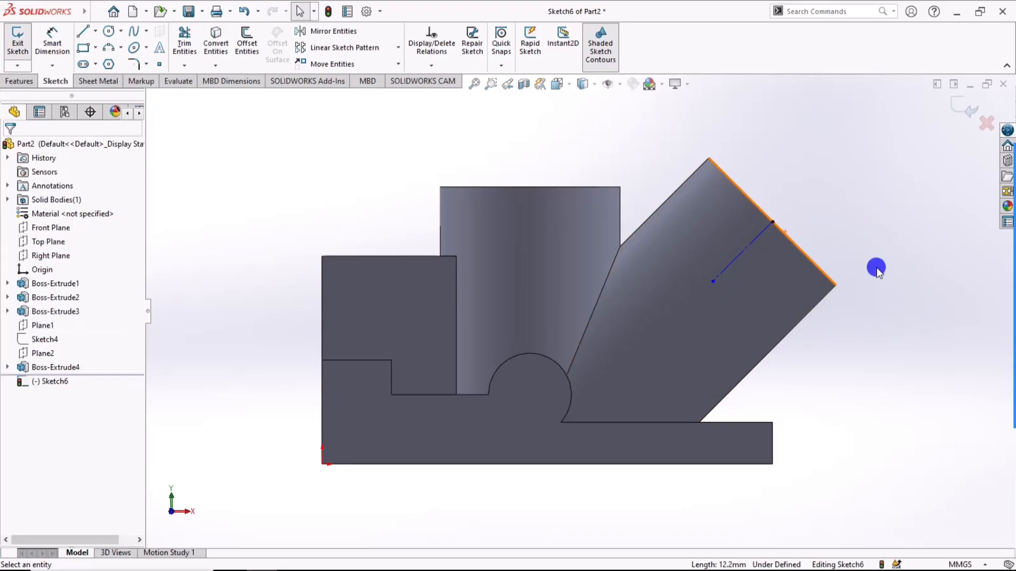
Draw a line about 44 mm long beyond the inclined cylinder's end and make it collinear with the end edge.
left_click(86, 33)
left_click(713, 120)
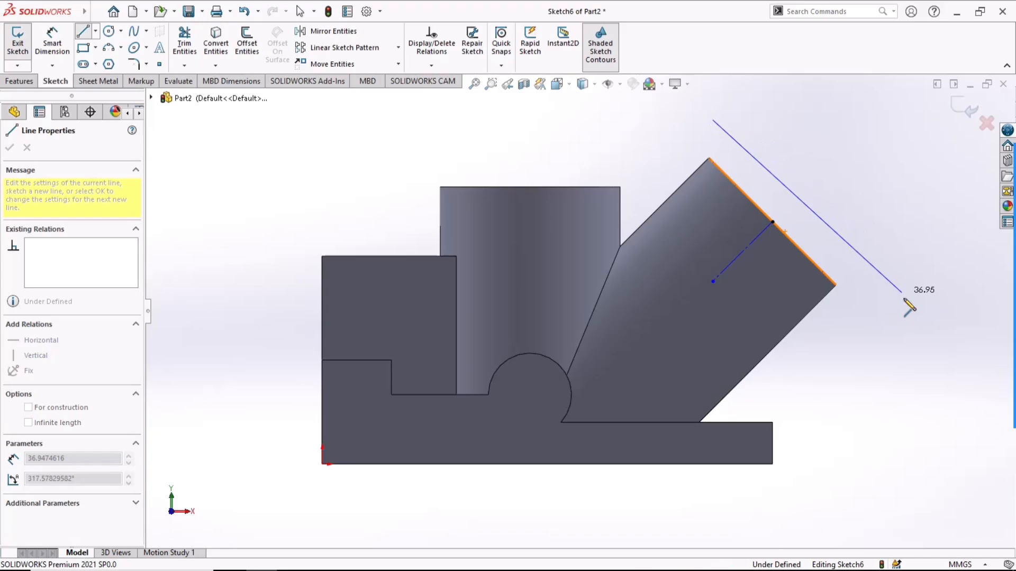
left_click(932, 337)
key("Escape")
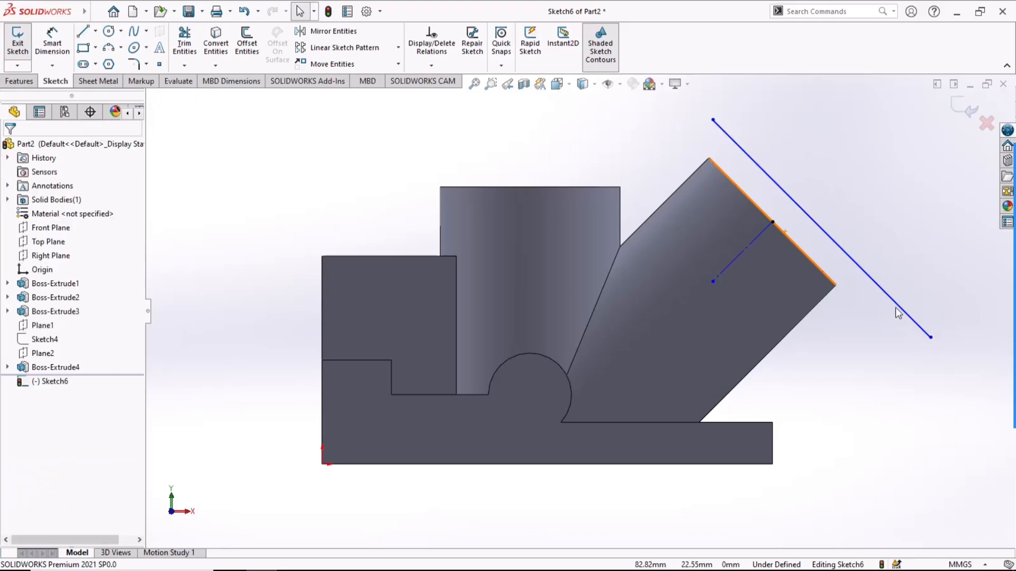
left_click(902, 308)
left_click(813, 264, "ctrl")
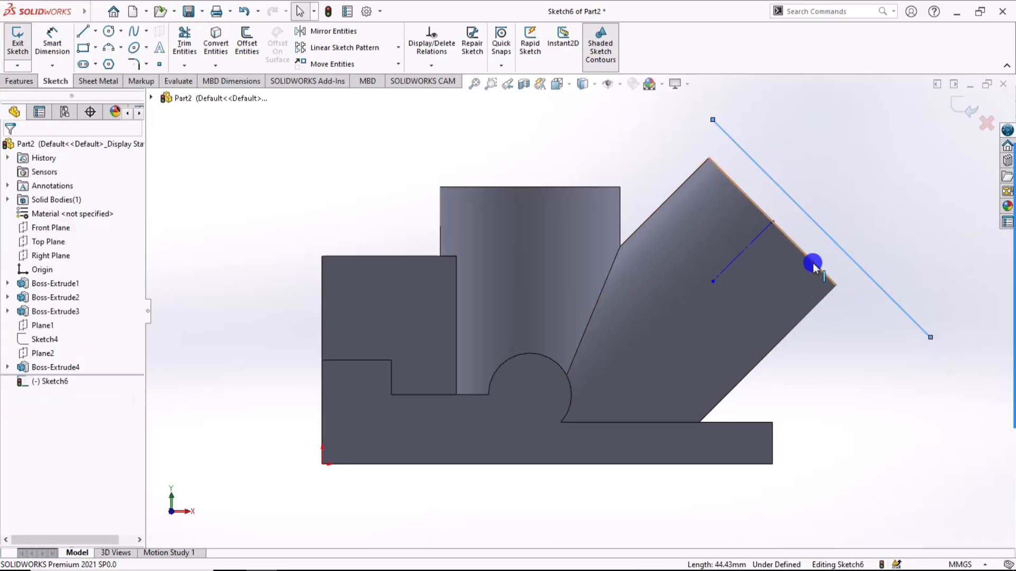
left_click(848, 206)
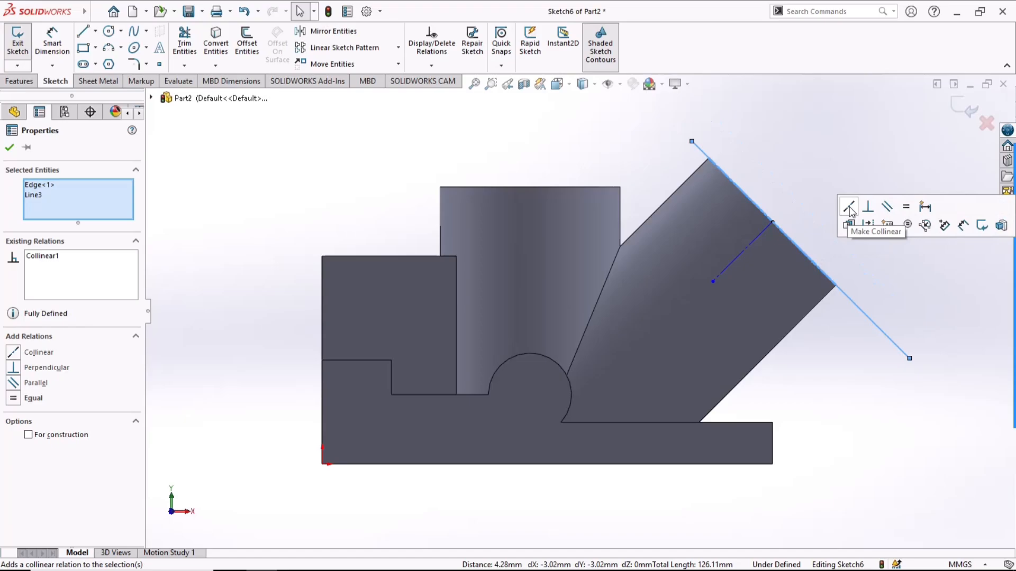
left_click(802, 202)
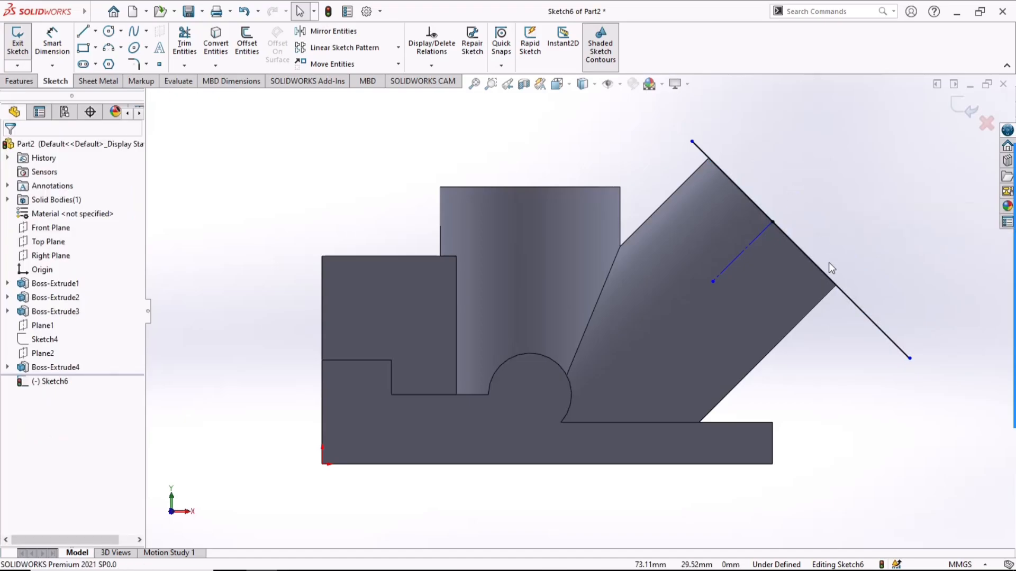
Centre the collinear line on the cylinder's end by making its midpoint coincident with the construction line's upper endpoint.
left_click(801, 248)
left_click(800, 244)
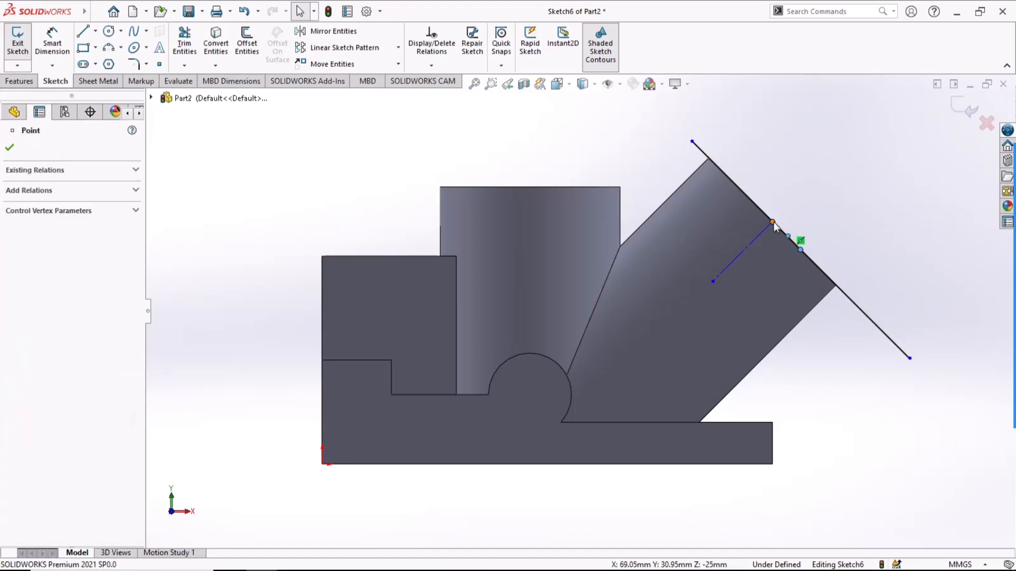
left_click(773, 222, "ctrl")
left_click(845, 166)
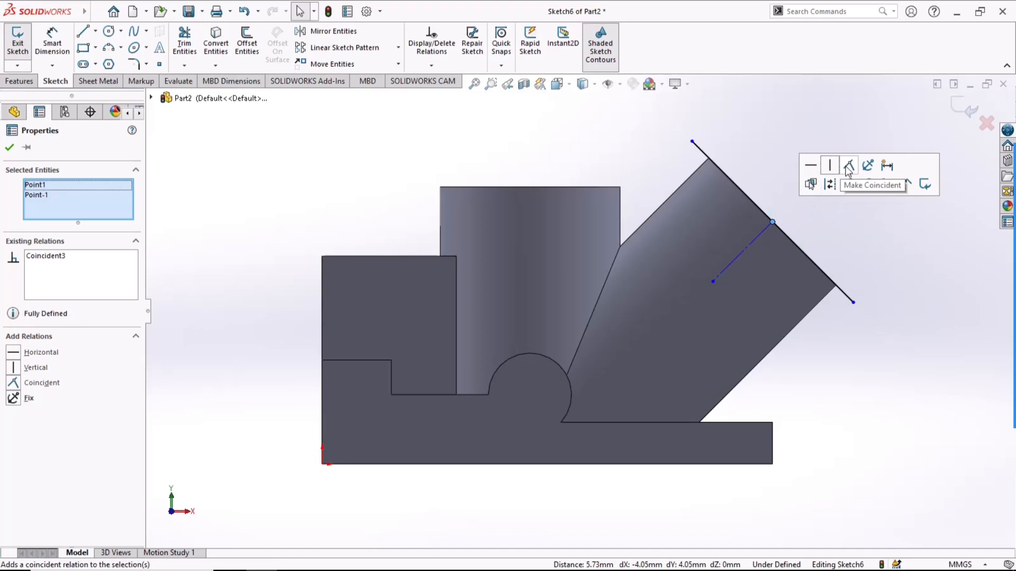
left_click(856, 250)
Set the length of the line along the cylinder's end to 36 mm.
left_click(55, 42)
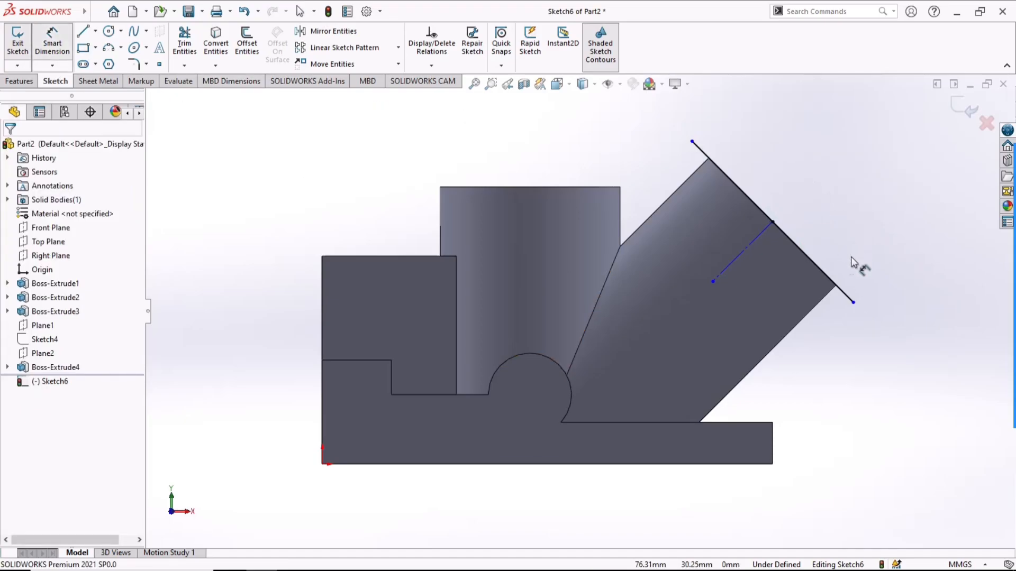
left_click(839, 290)
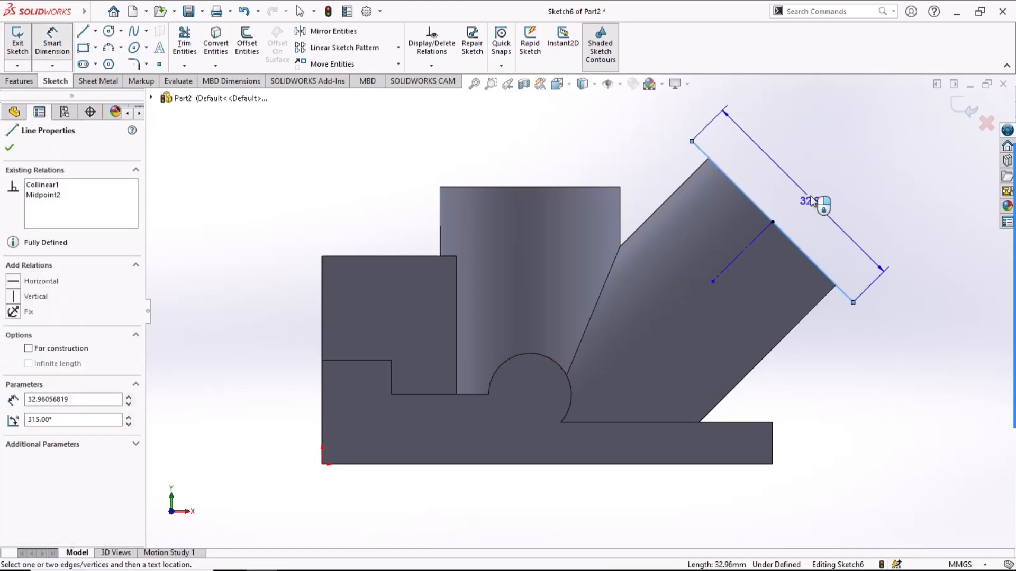
left_click(806, 190)
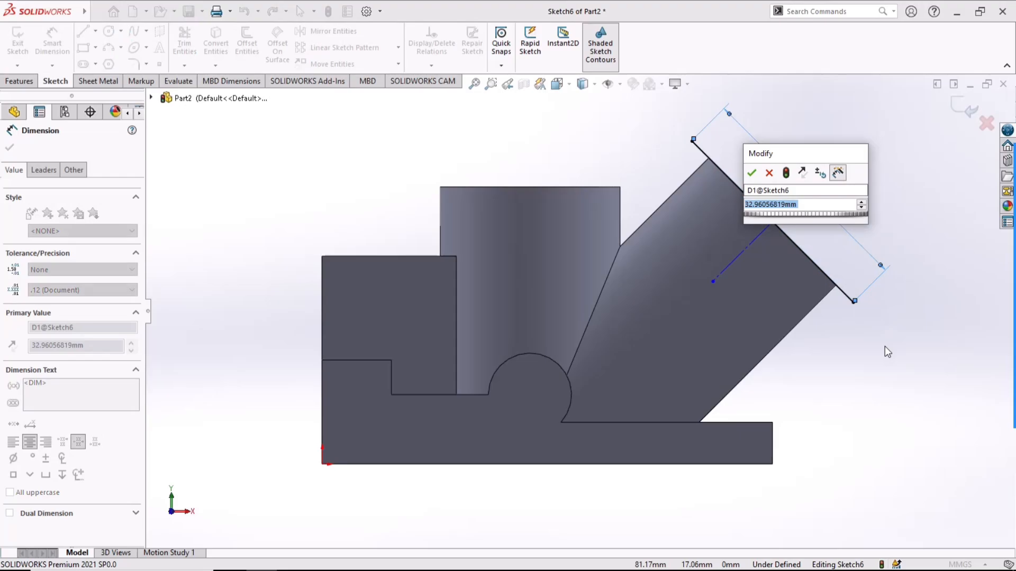
type("36")
key("Return")
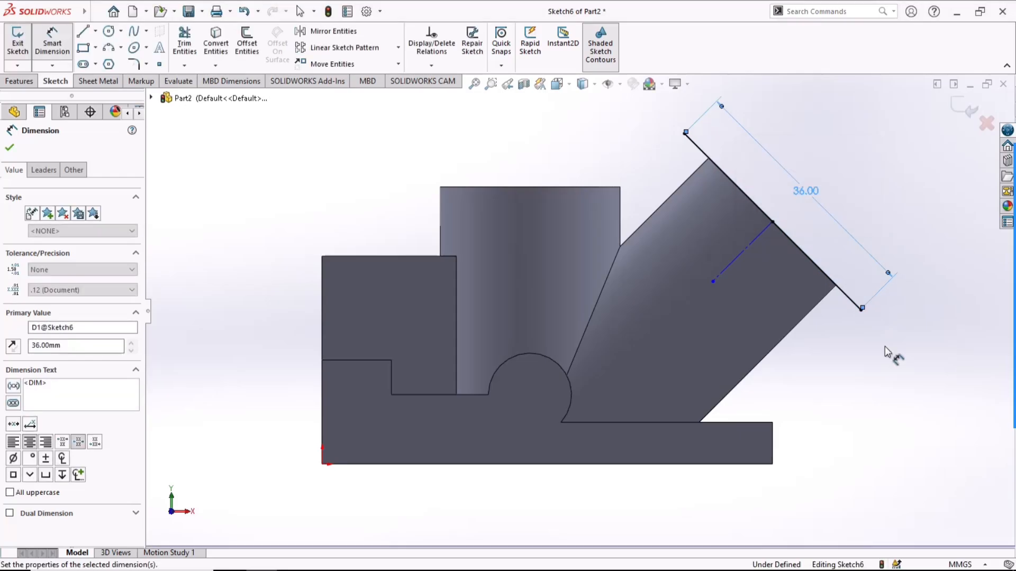
left_click(885, 346)
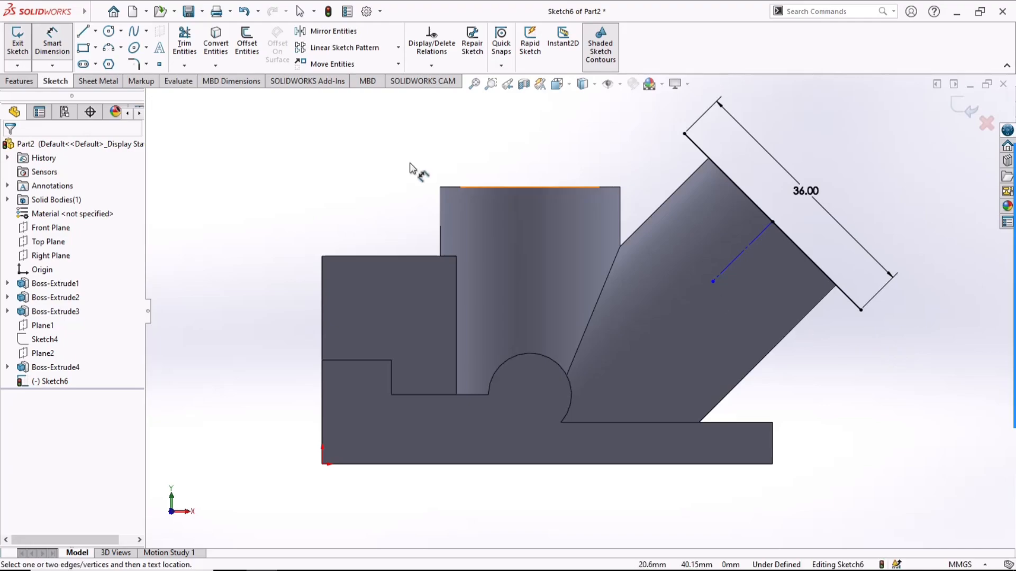
Offset the 36 mm line by 4 mm into the inclined cylinder.
left_click(247, 47)
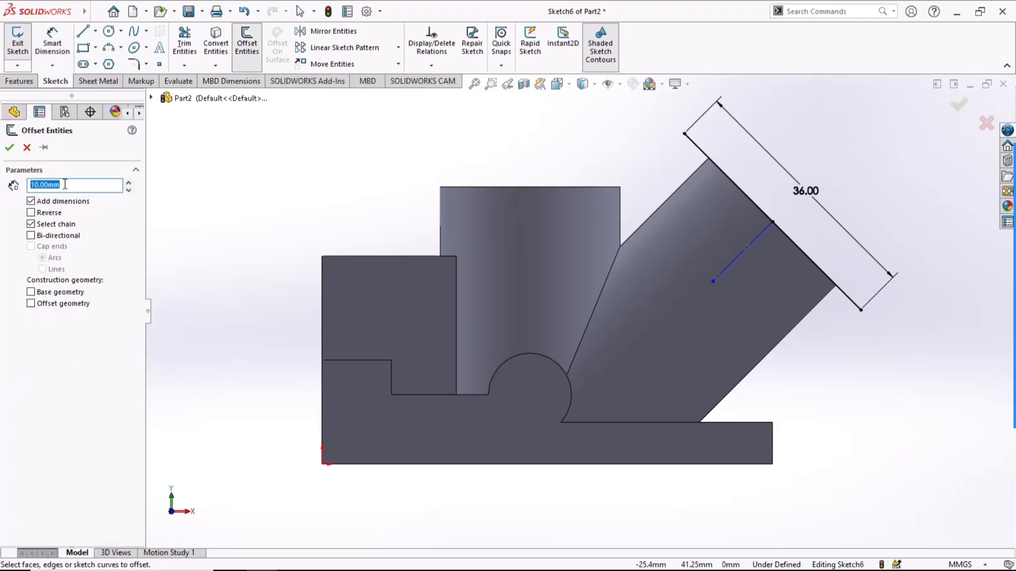
double_click(82, 184)
left_click(703, 153)
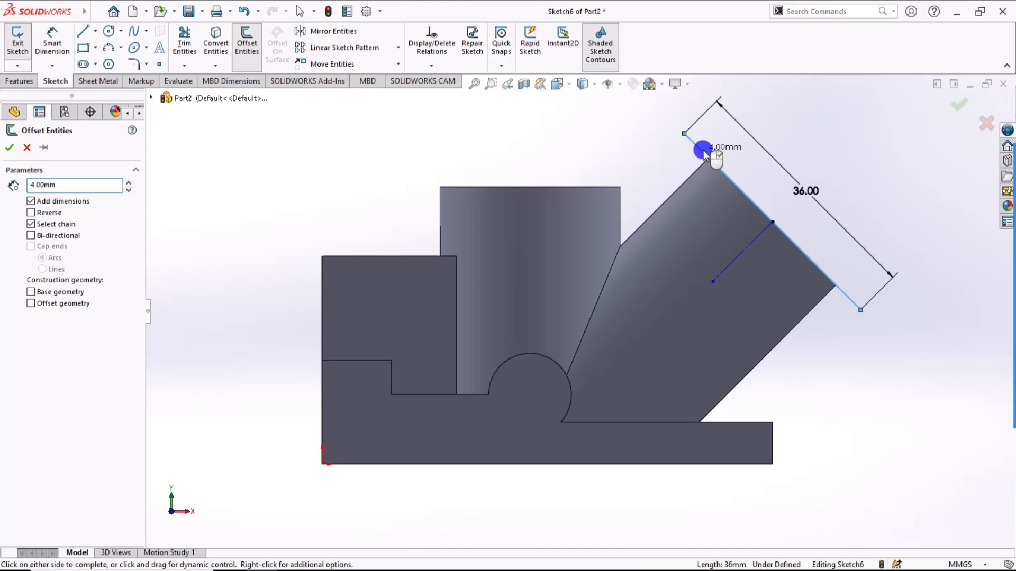
left_click(9, 151)
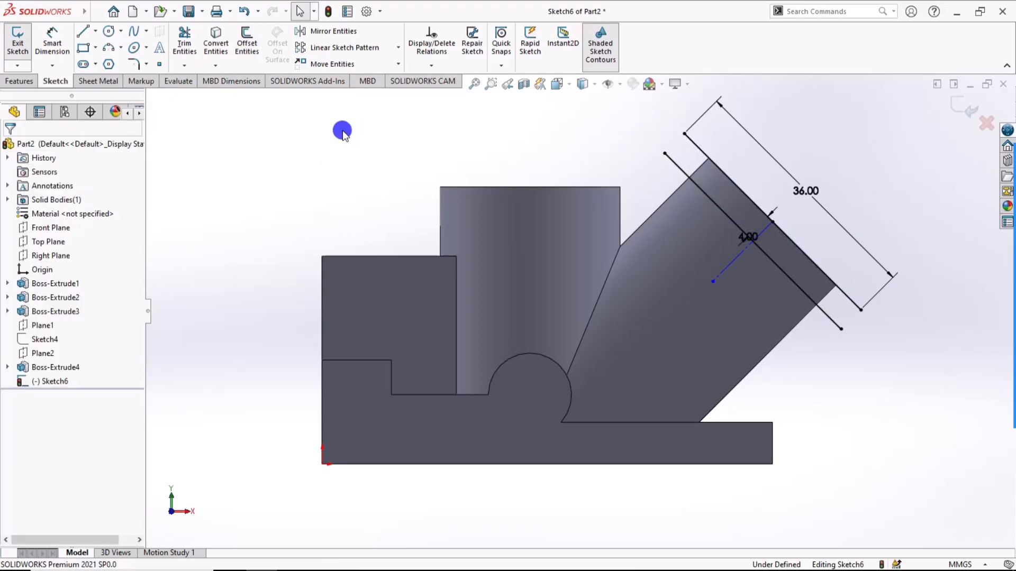
Set the construction line's length to 6 mm.
left_click(58, 40)
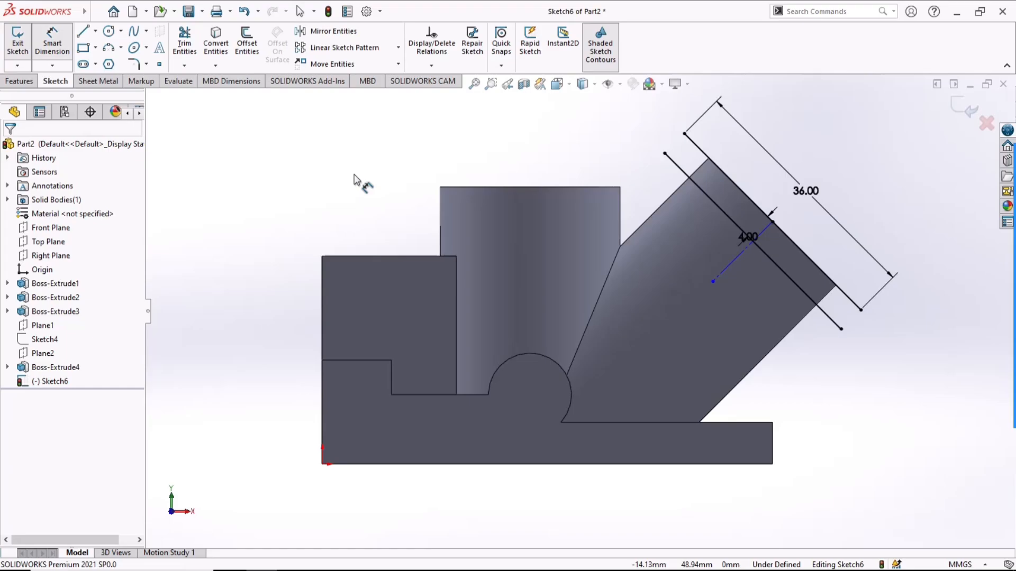
left_click(740, 257)
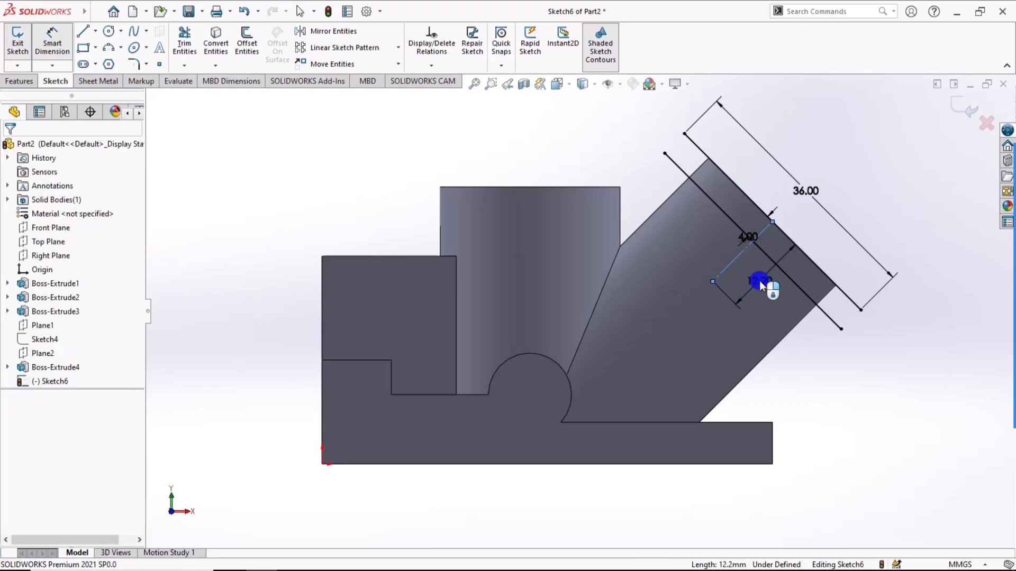
left_click(760, 281)
type("6")
key("Return")
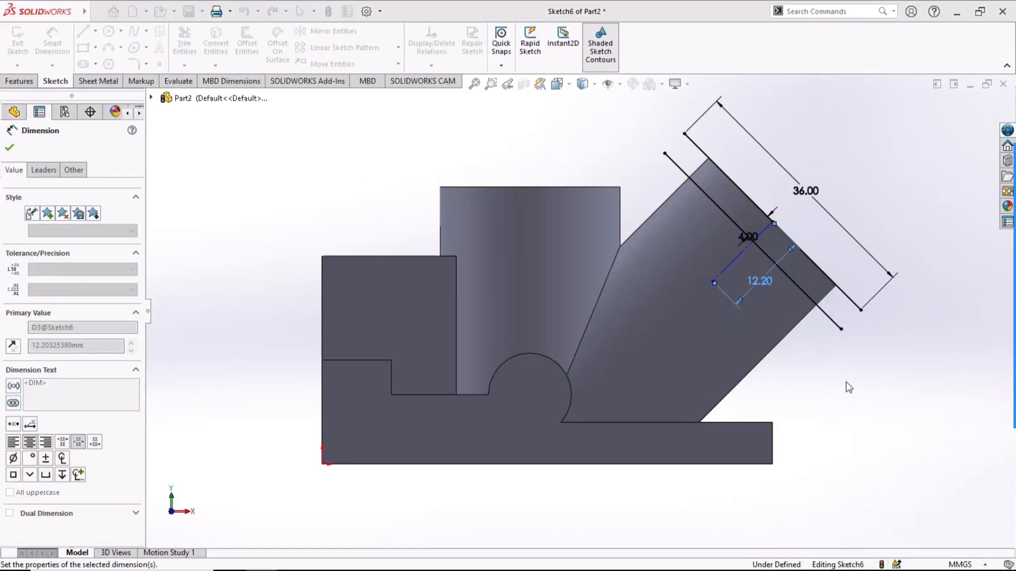
left_click(862, 379)
Dimension the distance from the construction line's lower endpoint to the offset line and move the 4 mm offset dimension clear of the construction line.
scroll(805, 269, "down", 4)
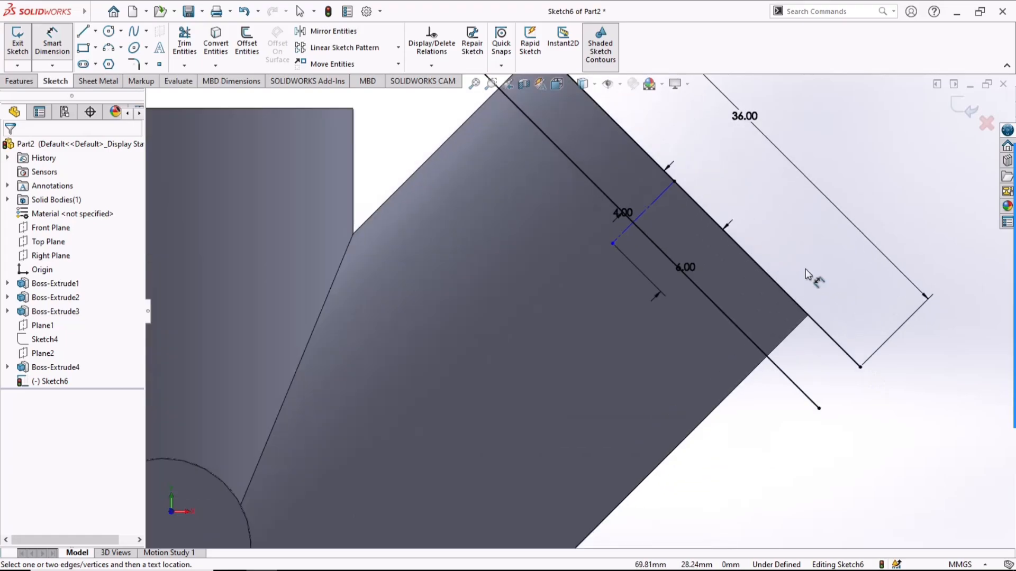
left_click(756, 263)
left_click(608, 243)
left_click(652, 238)
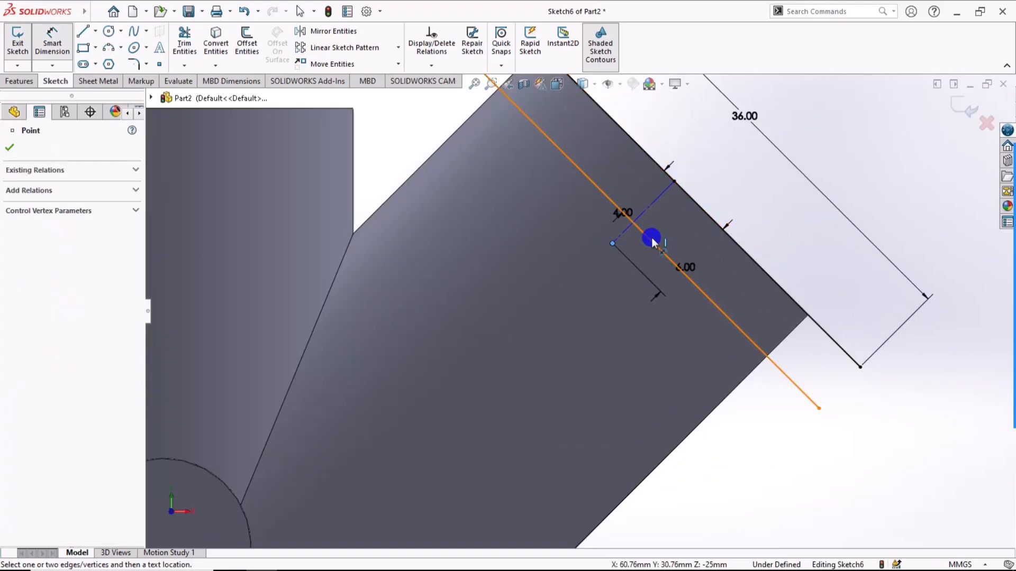
left_click(844, 454)
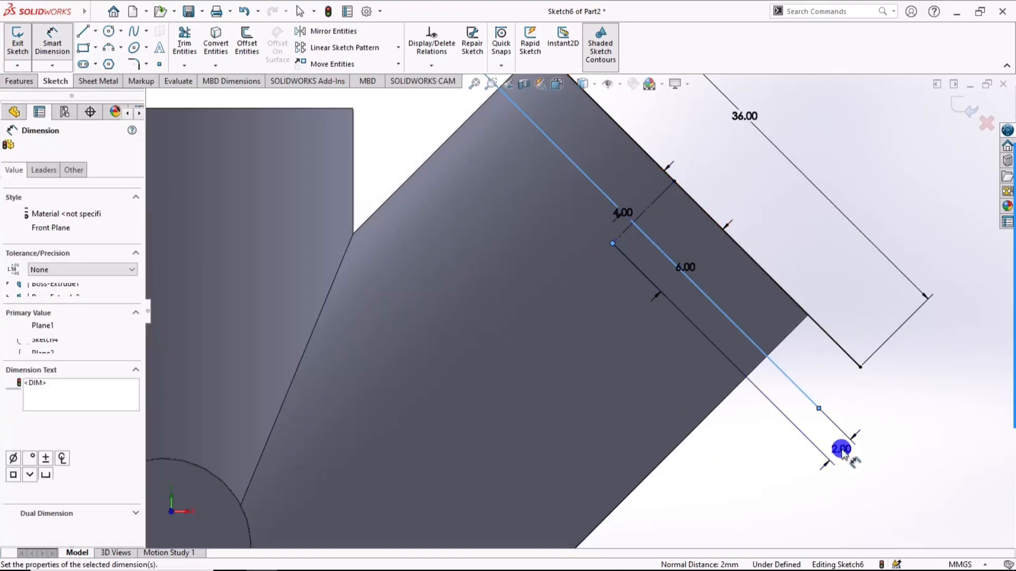
left_click(787, 431)
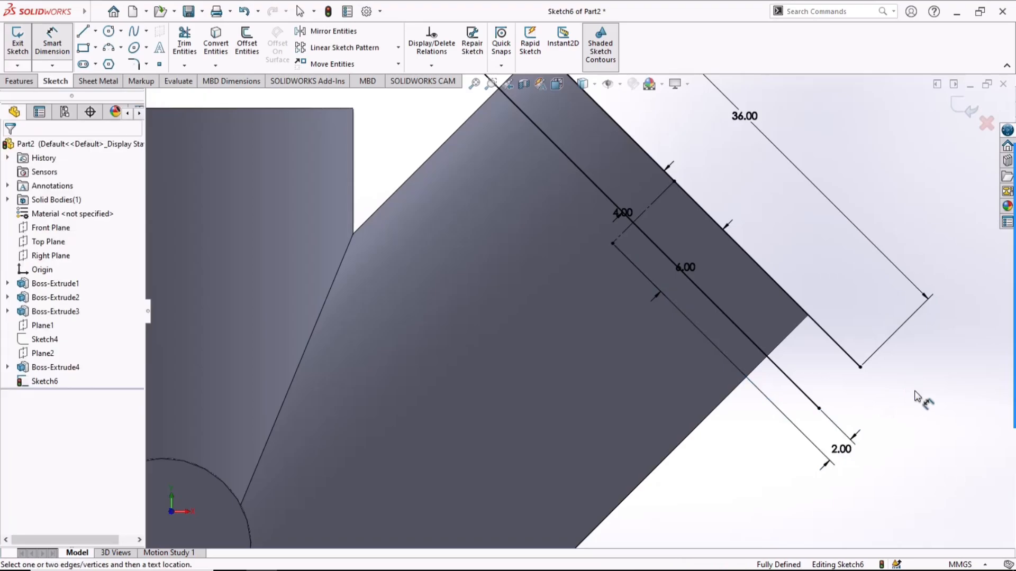
mouse_move(623, 213)
left_mouse_down()
mouse_move(669, 177)
mouse_move(644, 174)
left_mouse_up()
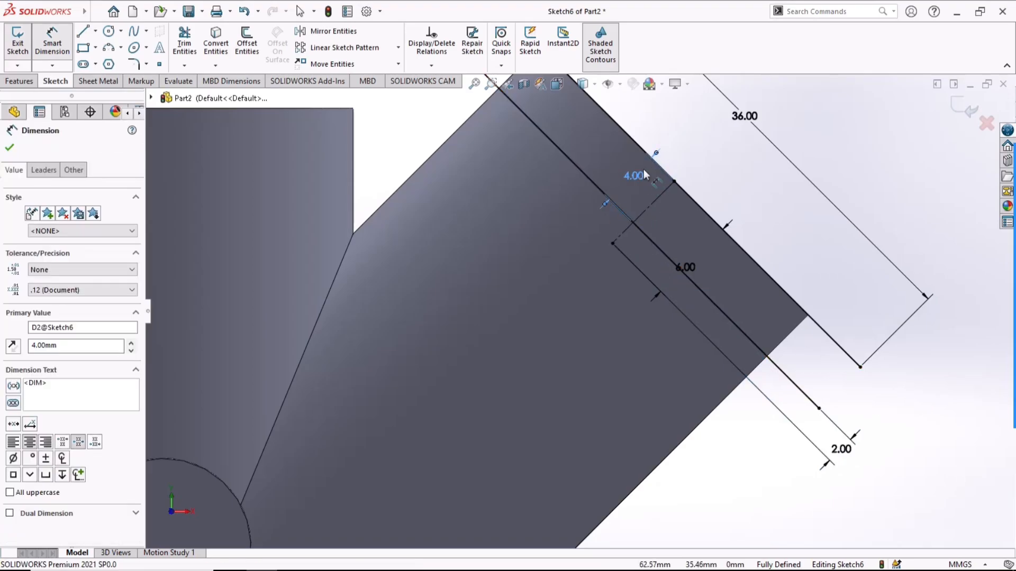
Sketch a 12 mm diameter circle centred on the construction line's endpoint inside the inclined cylinder.
left_click(109, 30)
left_click(613, 244)
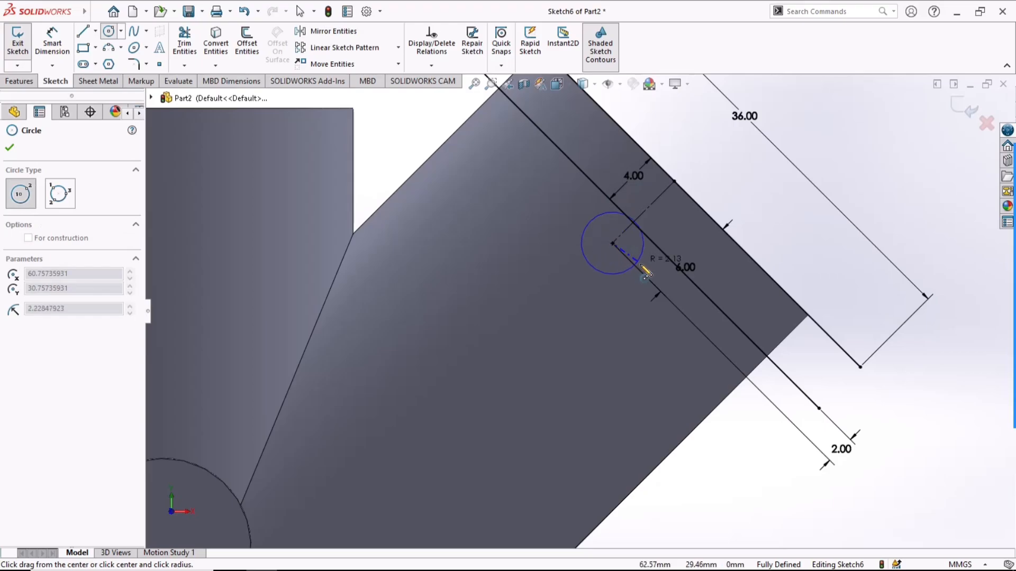
left_click(662, 290)
left_click(52, 42)
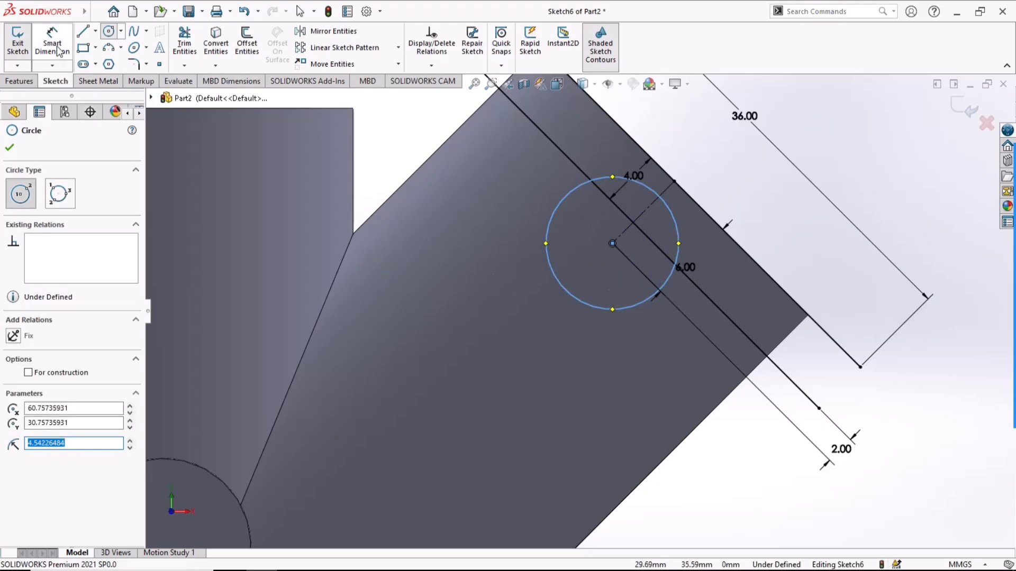
left_click(619, 317)
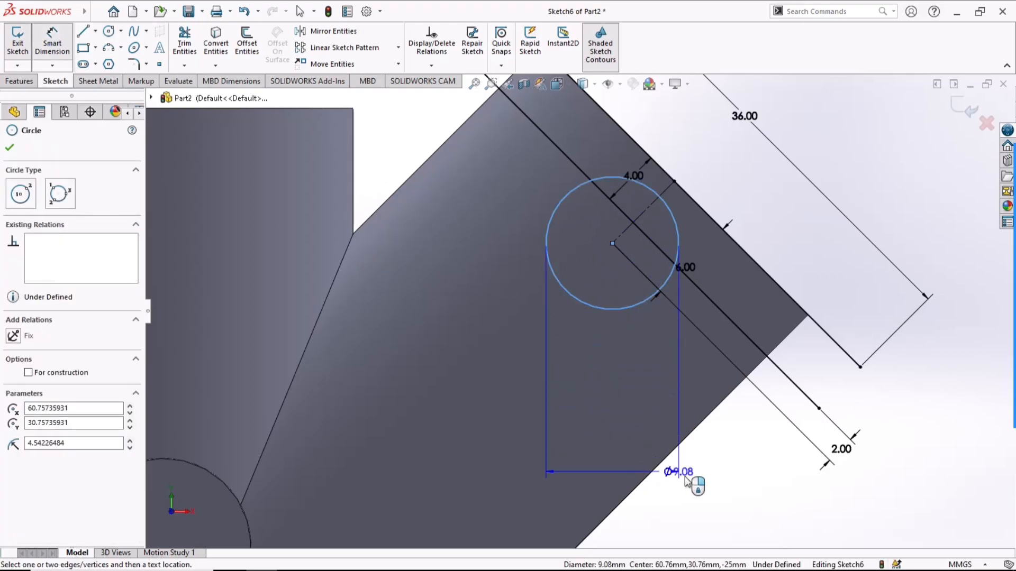
left_click(715, 476)
type("12")
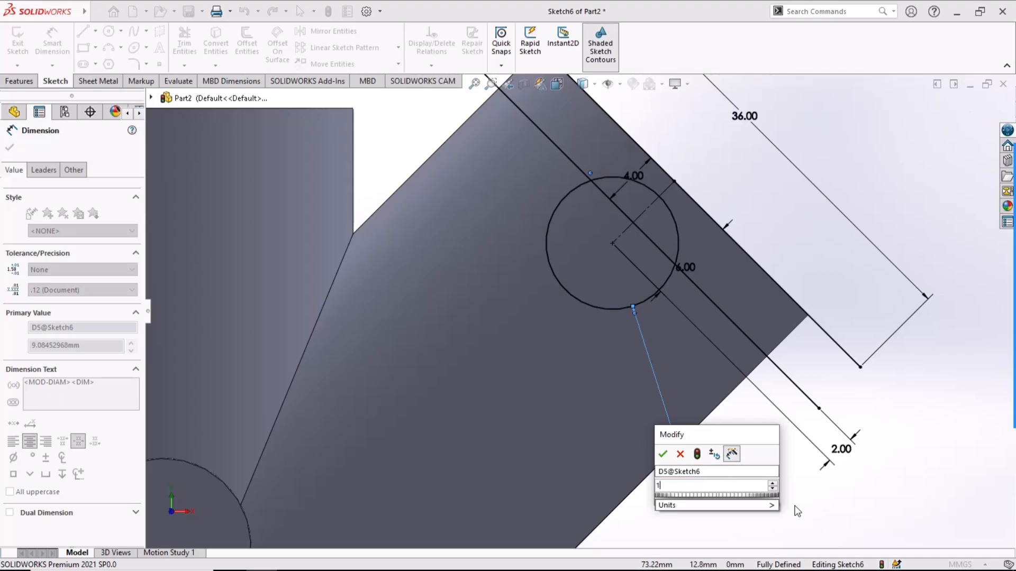
key("Return")
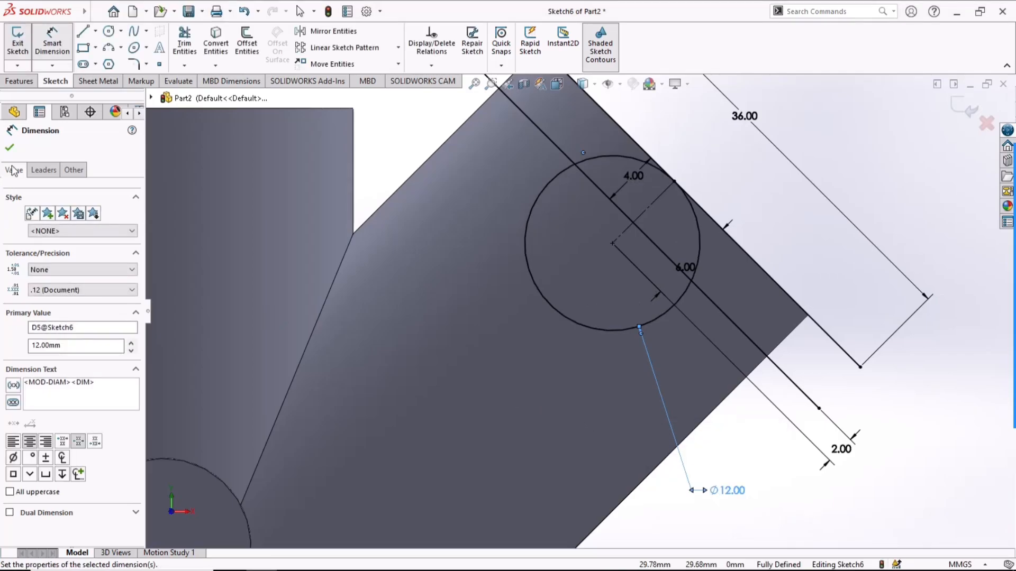
left_click(13, 149)
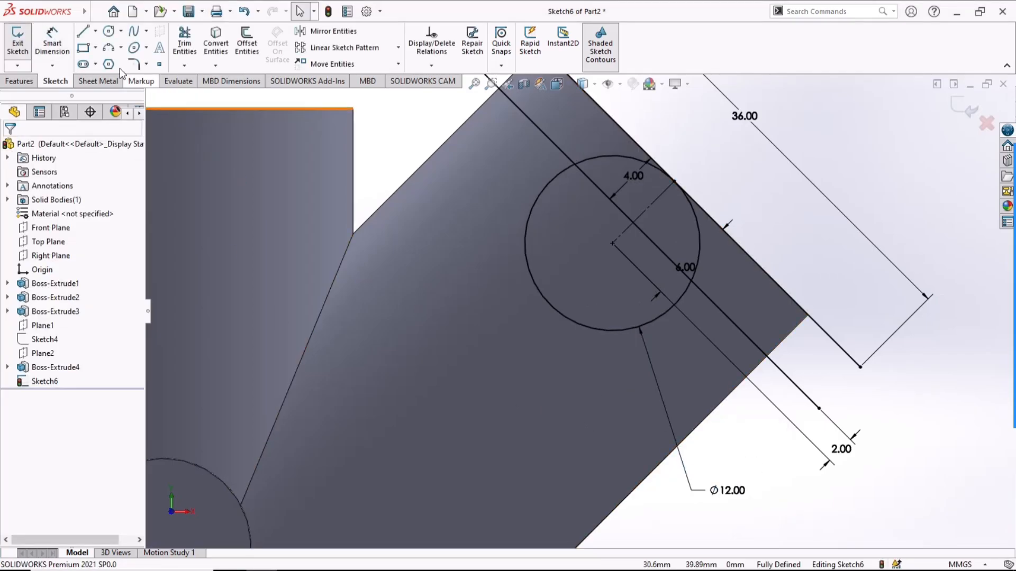
Connect the ends of the 36 mm line and its offset line with short lines to close the plate profile.
left_click(83, 34)
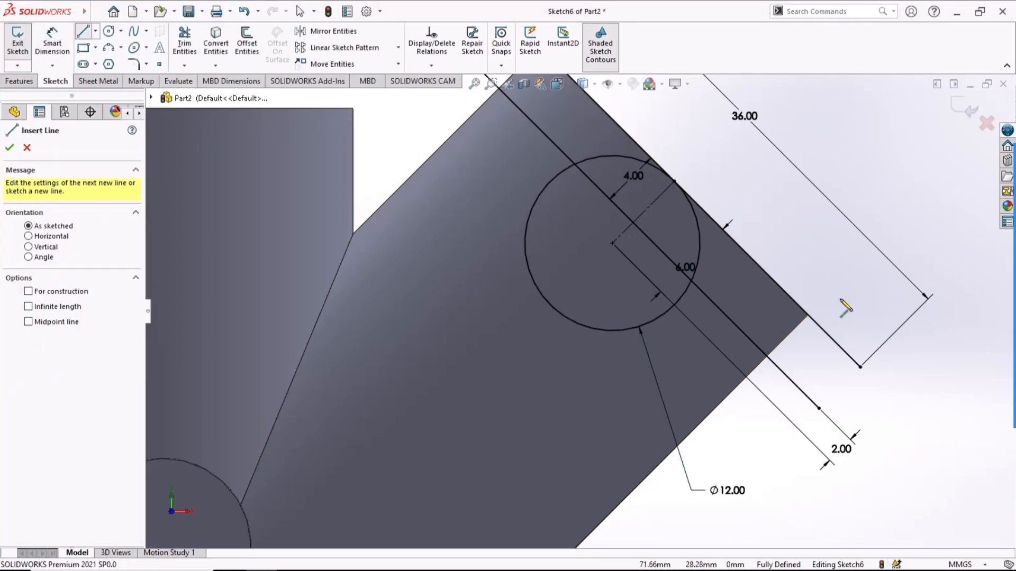
left_click(860, 367)
left_click(820, 409)
scroll(580, 311, "up", 5)
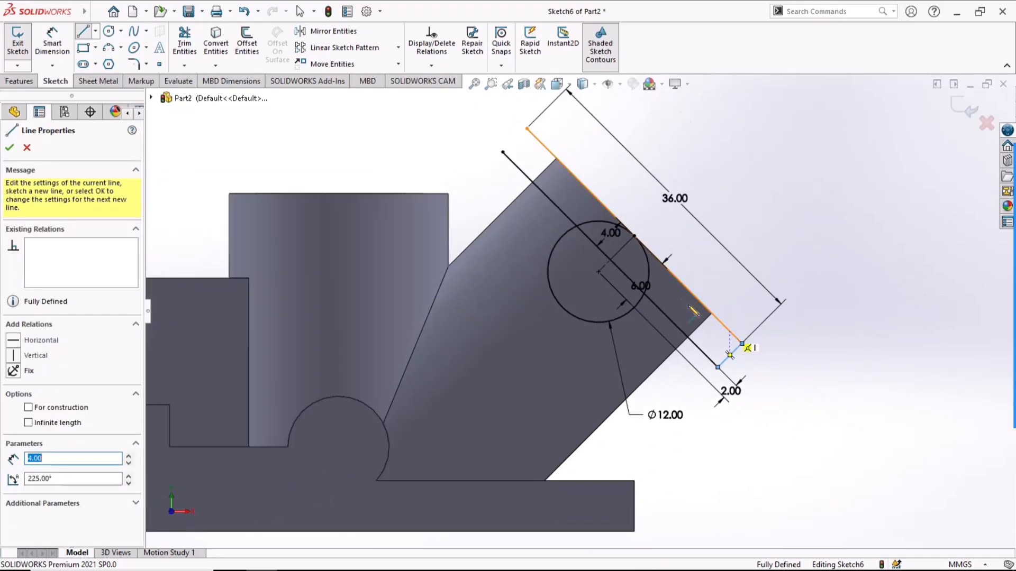
left_click(503, 152)
Trim the circle's arc inside the plate profile and the offset line segment crossing the circle.
left_click(184, 40)
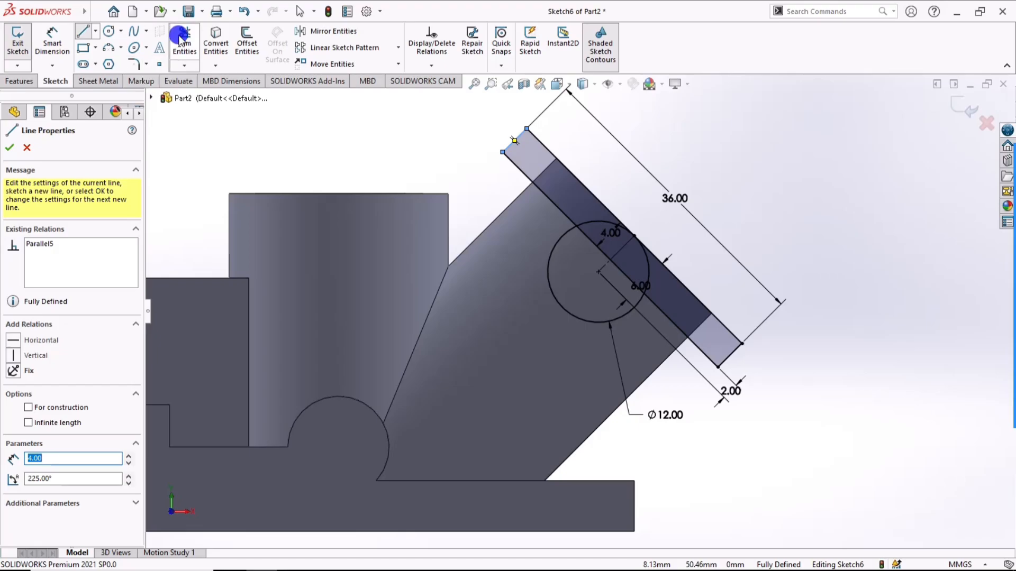
scroll(625, 256, "up", 2)
scroll(626, 256, "down", 2)
left_click_drag(564, 193, 574, 219)
left_click_drag(664, 281, 656, 292)
mouse_move(650, 290)
left_mouse_down()
mouse_move(614, 296)
mouse_move(581, 246)
left_mouse_up()
scroll(564, 255, "up", 1)
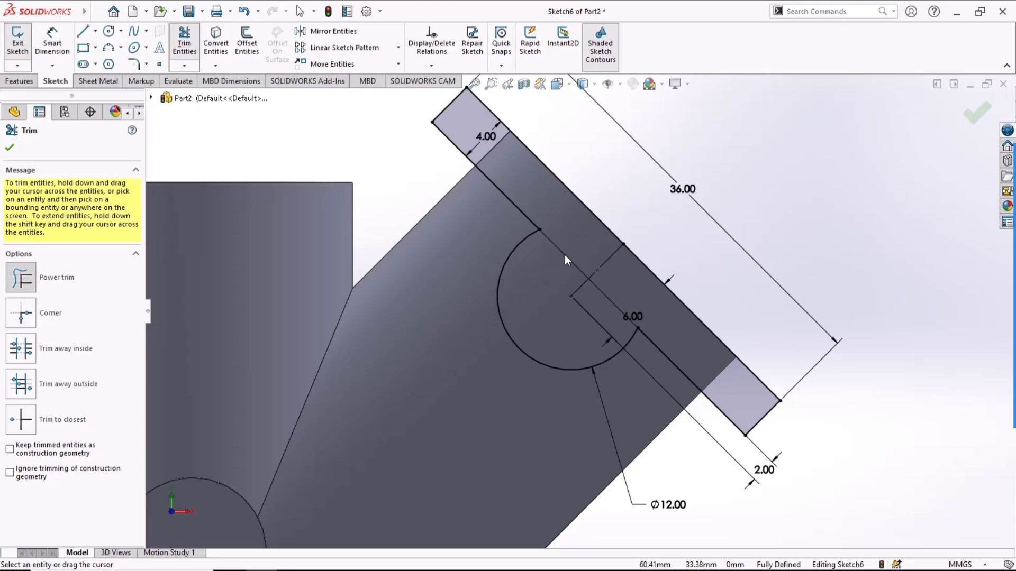
scroll(564, 255, "up", 3)
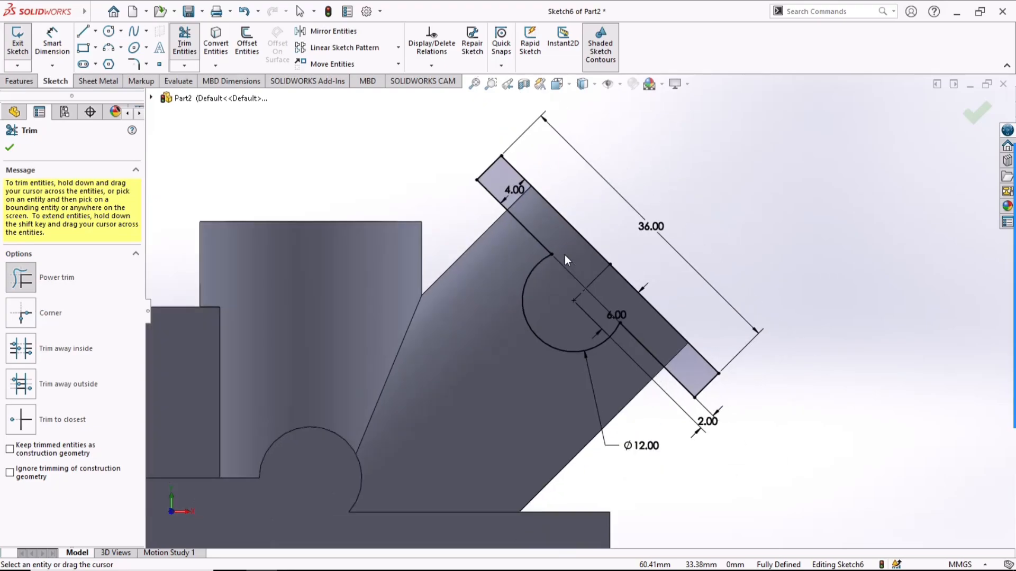
left_click(10, 148)
Extrude the plate-and-arc profile 36 mm with the Mid Plane end condition, merged with the body.
left_click(22, 81)
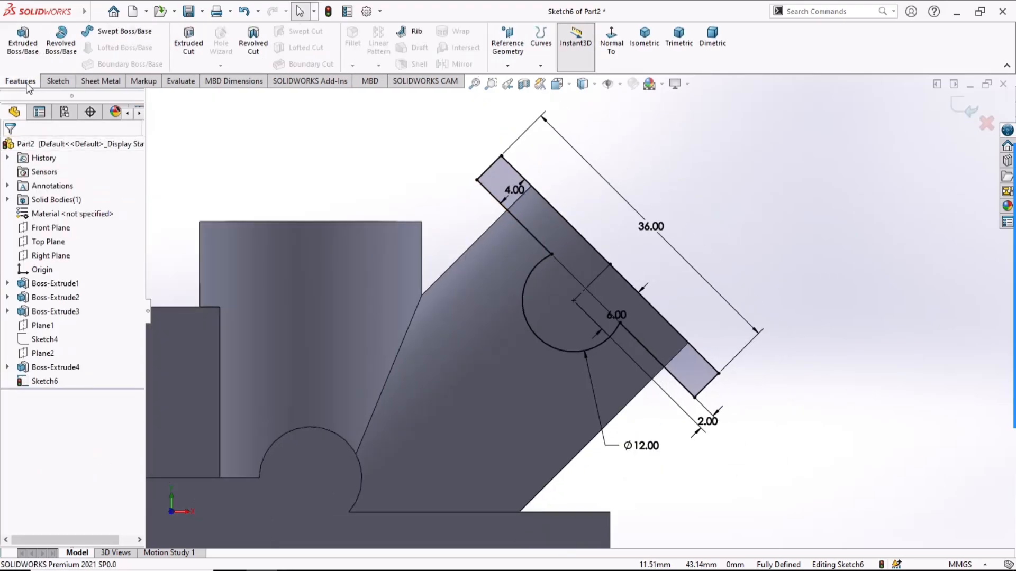
left_click(23, 42)
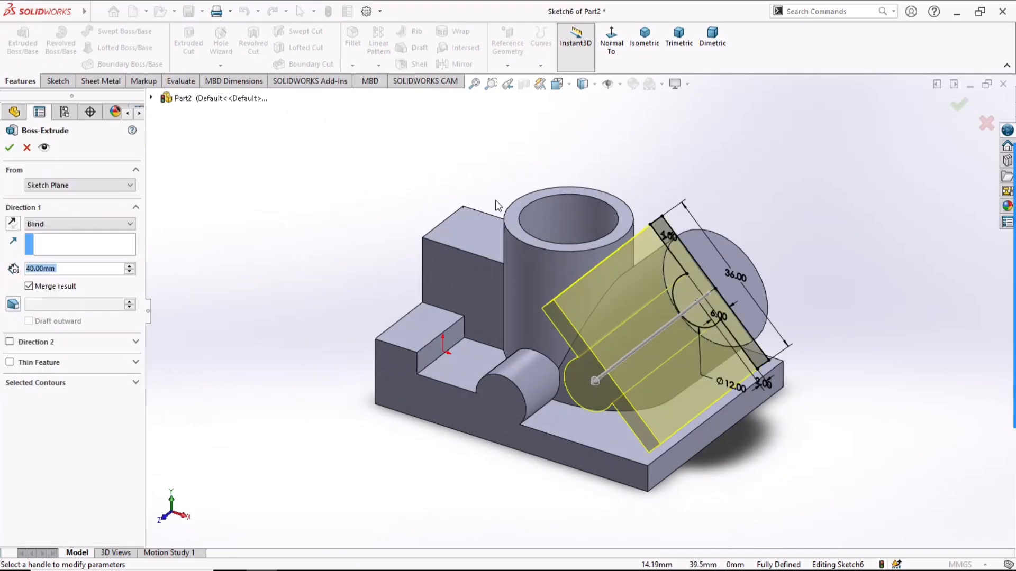
left_click(53, 224)
left_click(52, 286)
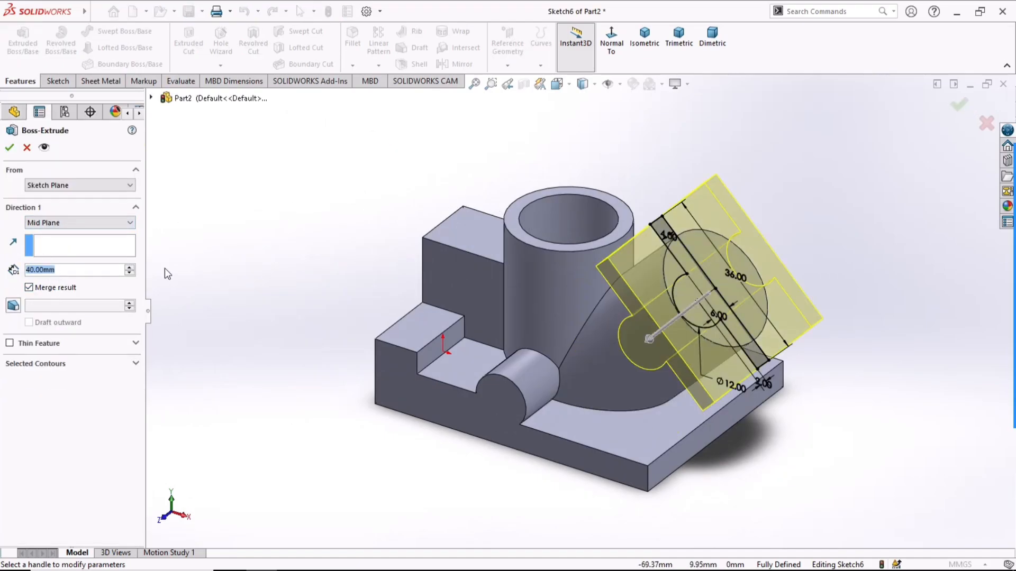
type("36")
key("Return")
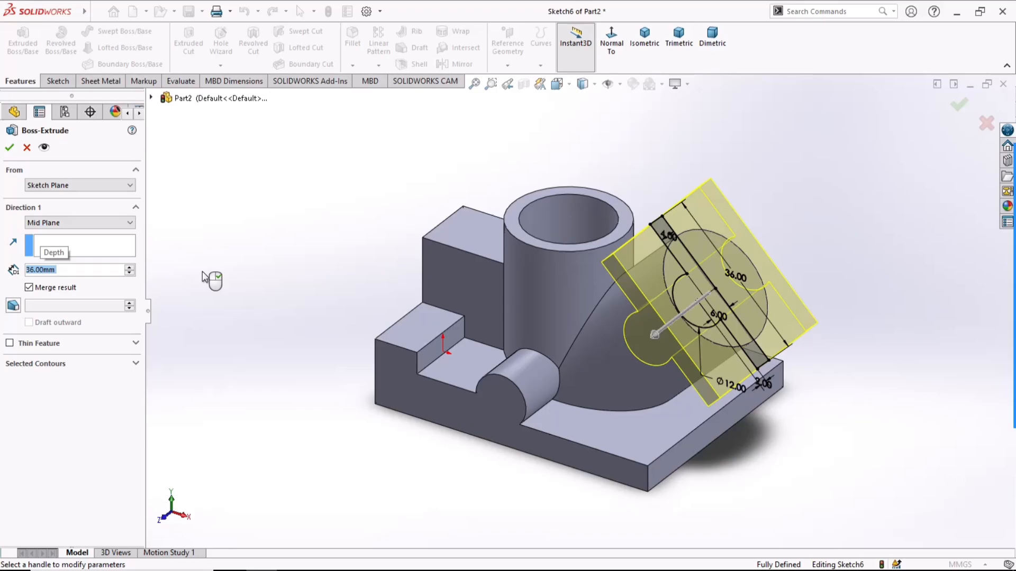
left_click(9, 147)
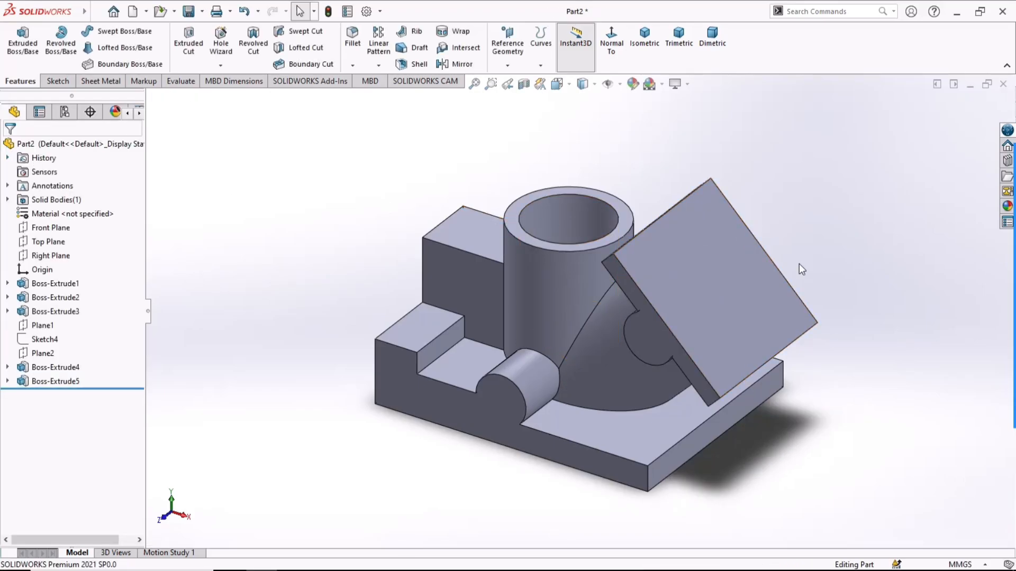
Start a sketch on the square plate's outer face with a horizontal construction line between the midpoints of its side edges.
left_click(742, 295)
left_click(783, 236)
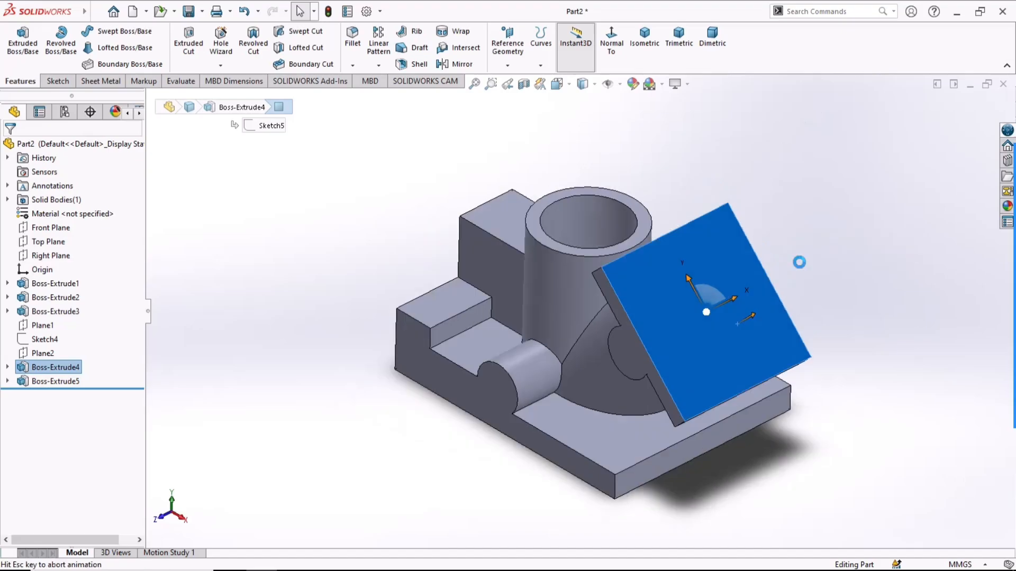
left_click(728, 370)
scroll(588, 368, "down", 2)
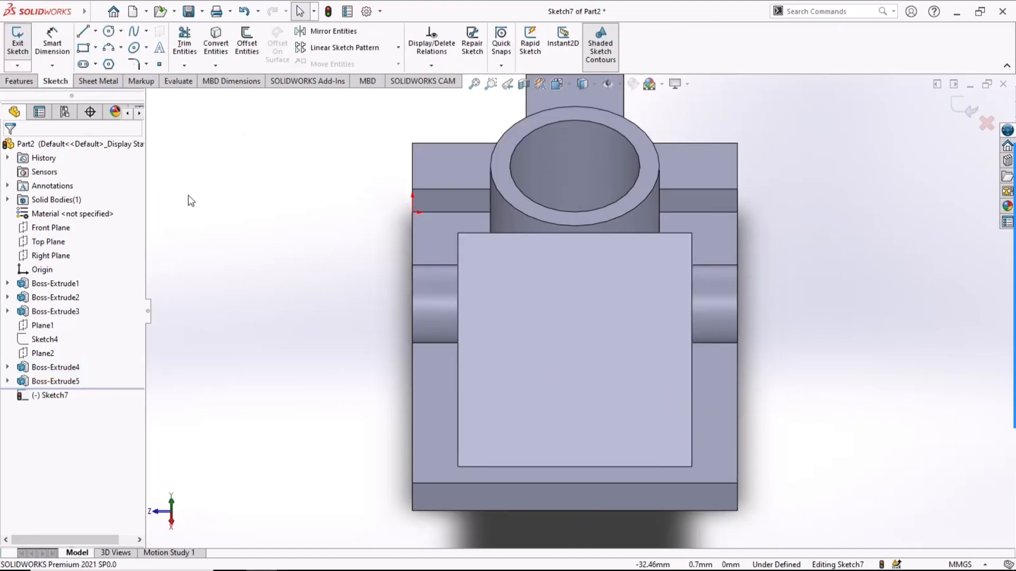
left_click(83, 34)
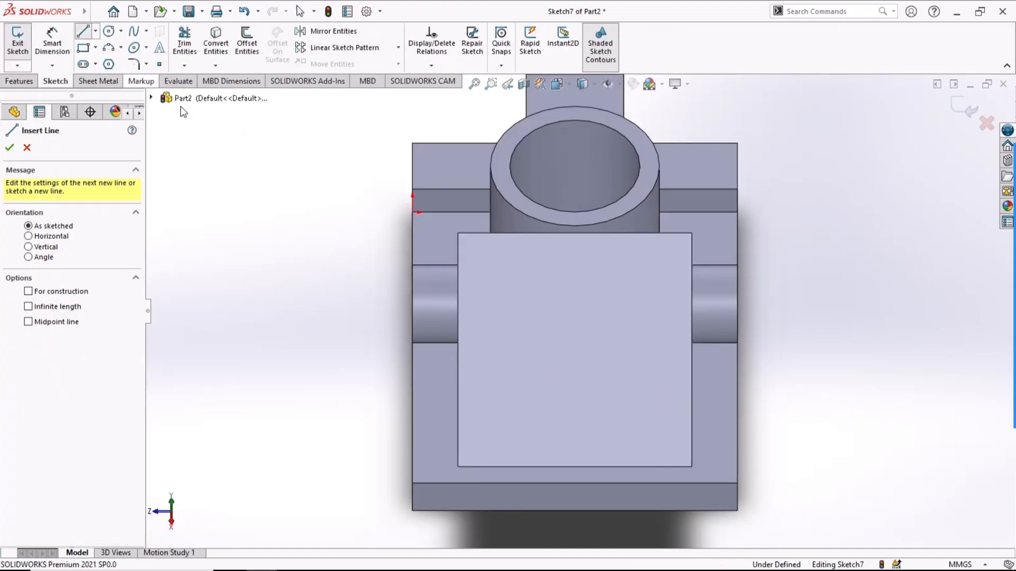
left_click(457, 349)
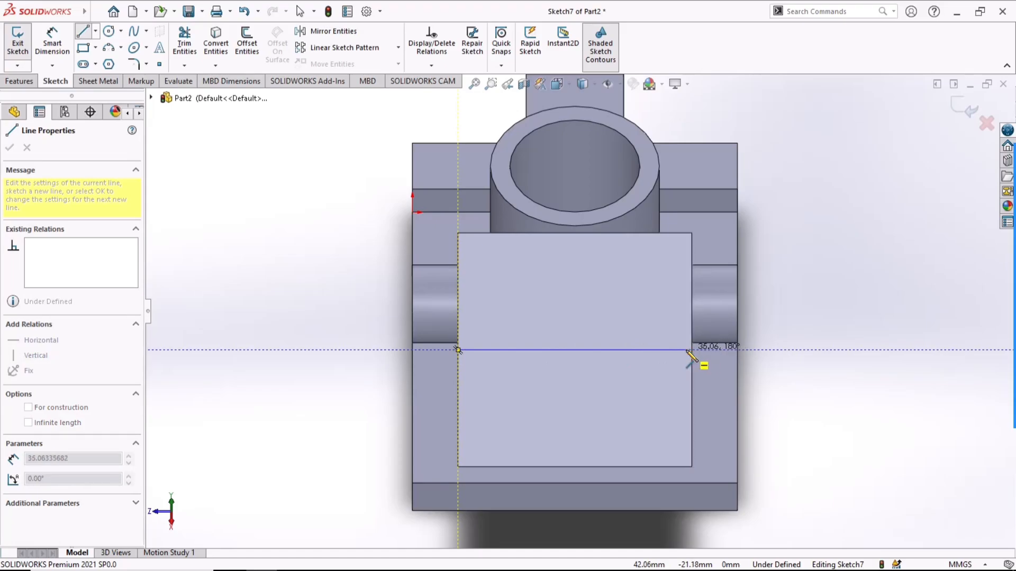
left_click(691, 350)
key("Escape")
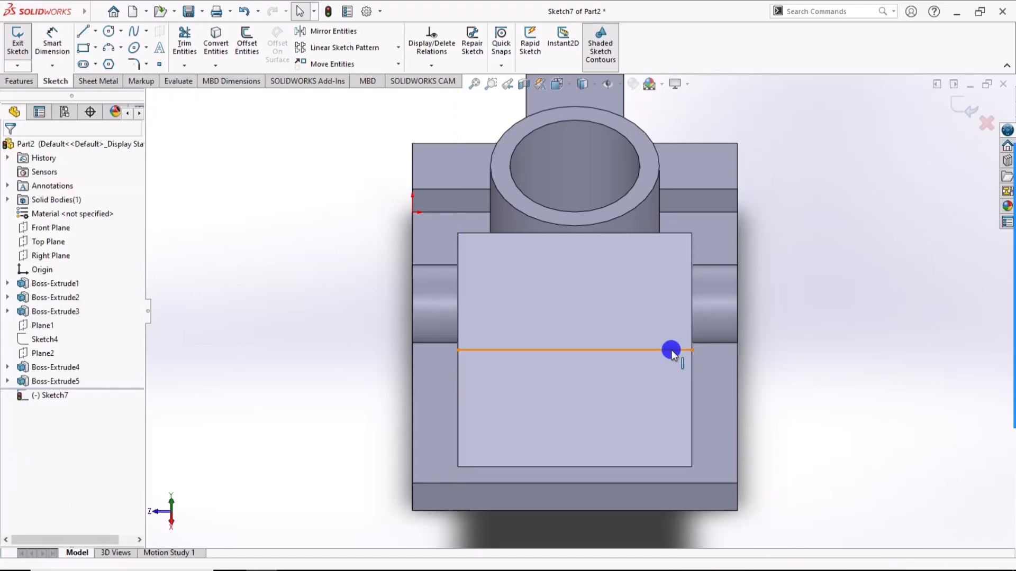
left_click(685, 350)
left_click(728, 312)
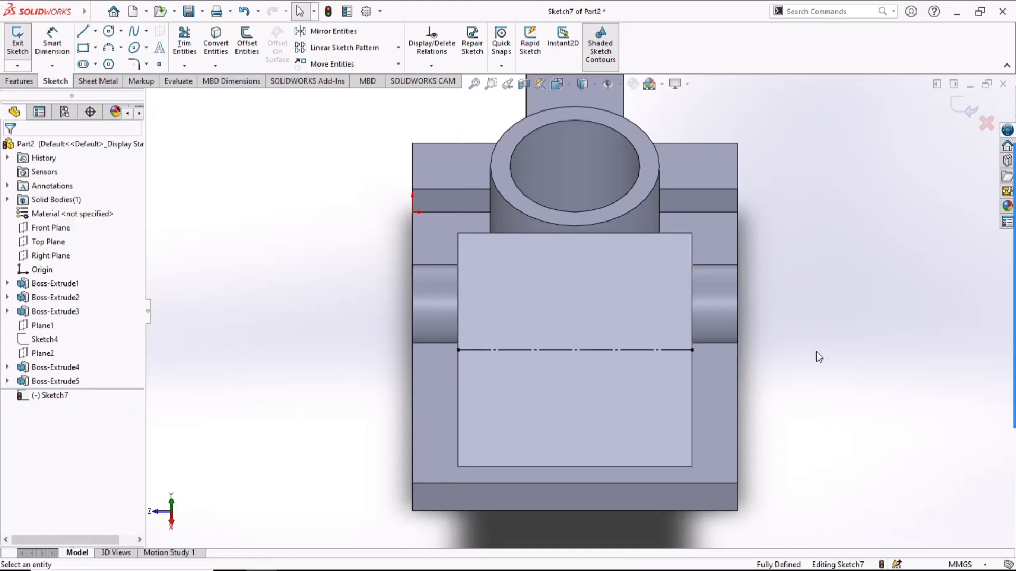
Sketch a 20 mm diameter circle centred on the midpoint of the construction line.
left_click(108, 31)
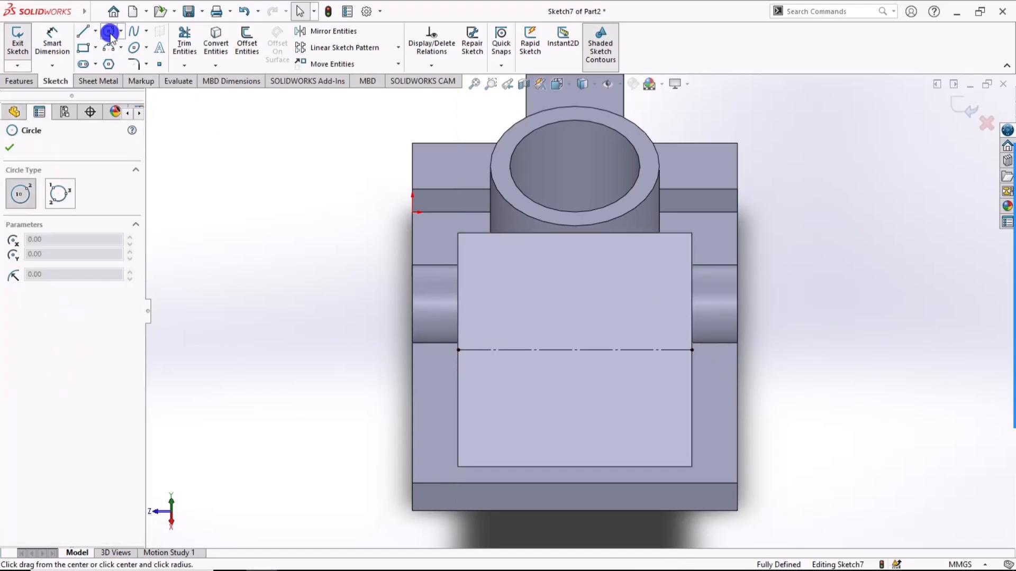
left_click(574, 350)
left_click(612, 396)
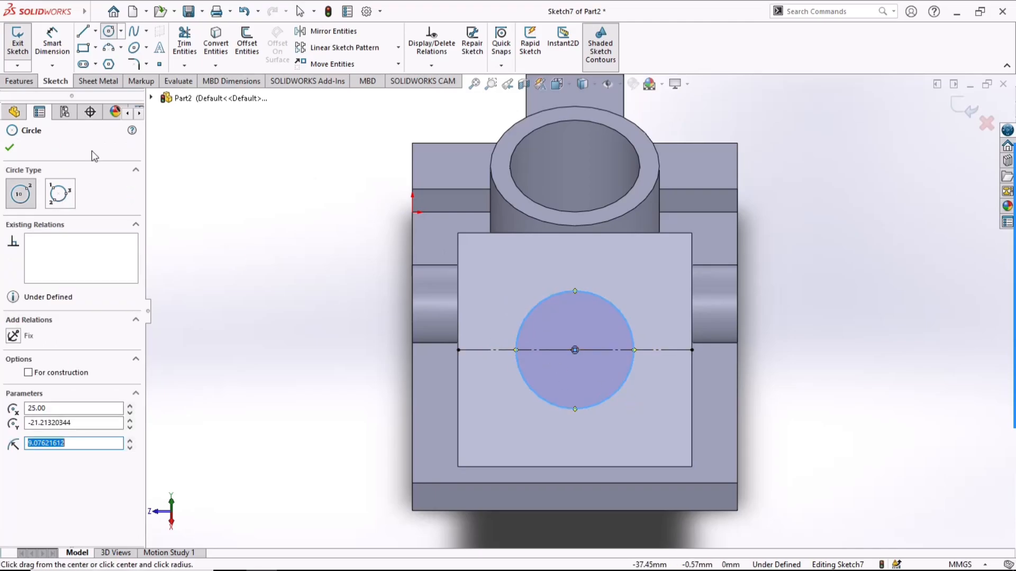
left_click(53, 40)
left_click(618, 394)
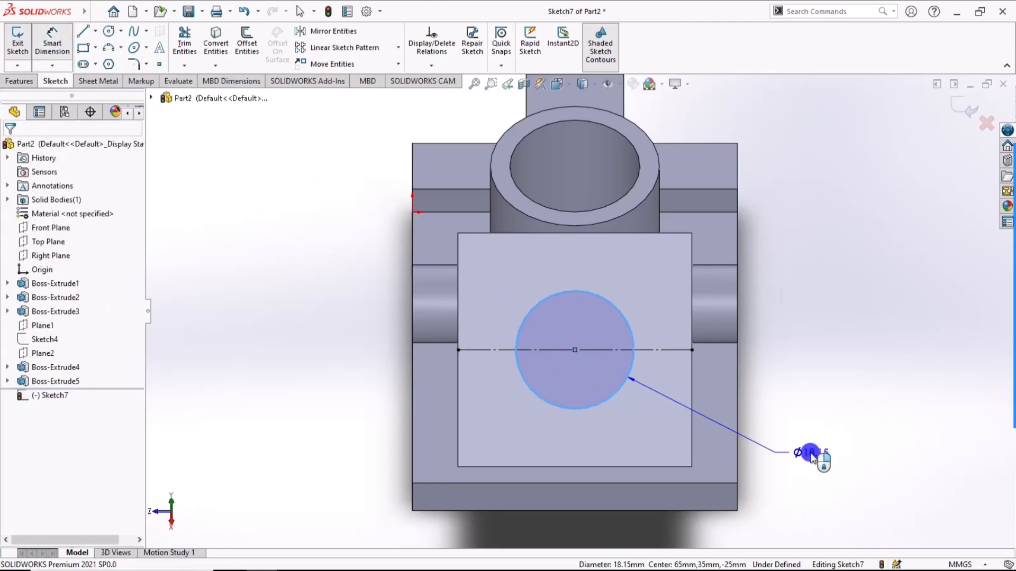
left_click(841, 389)
type("2")
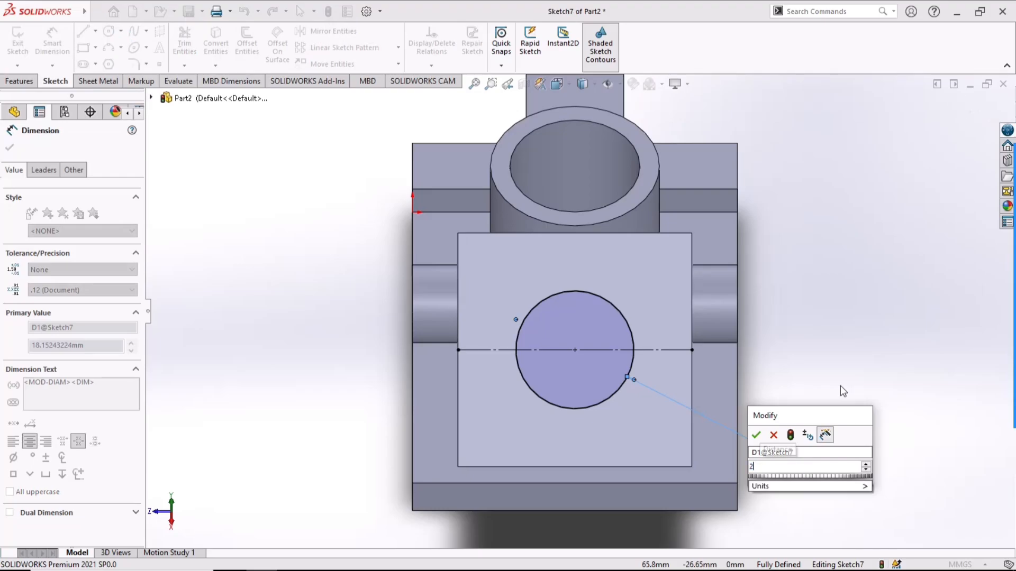
type("0")
key("Return")
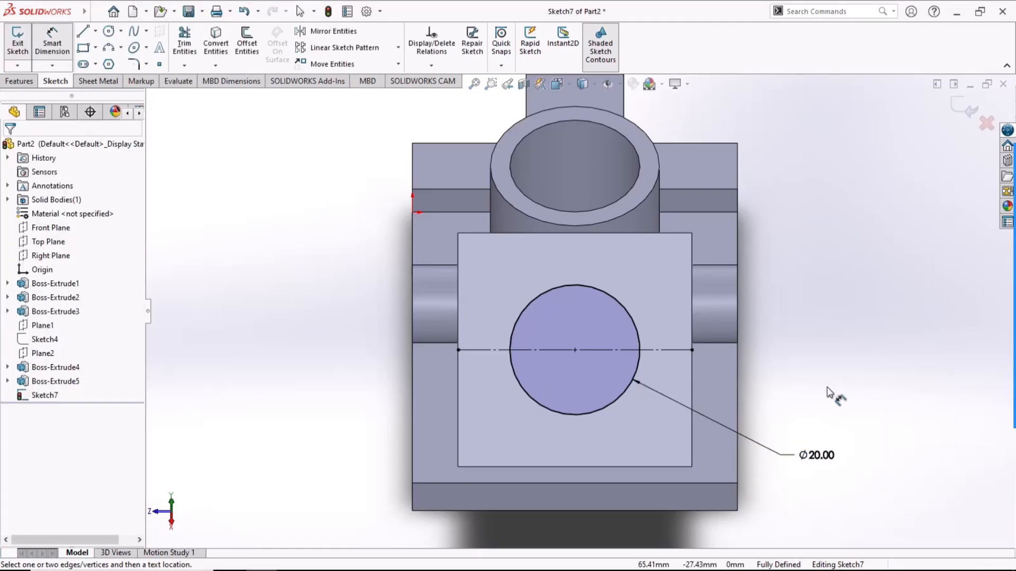
Cut the 20 mm circle through the plate and inclined cylinder with the Up To Next end condition.
left_click(21, 82)
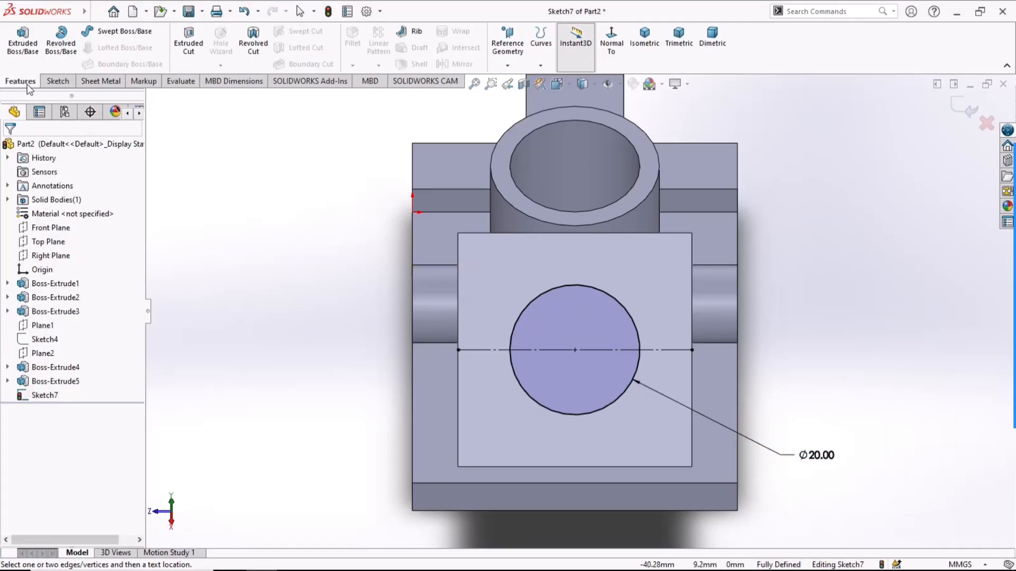
left_click(186, 41)
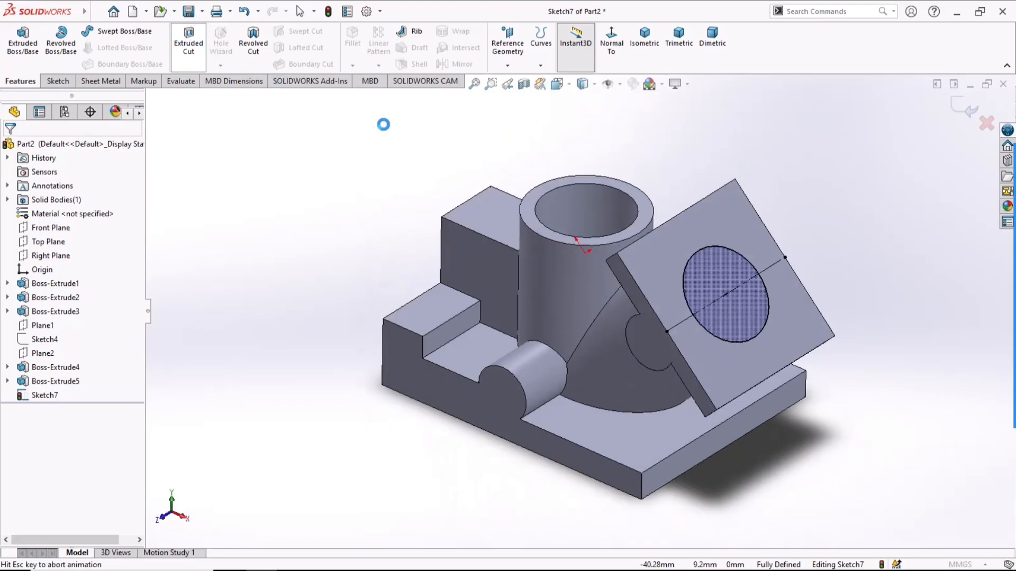
left_click(47, 224)
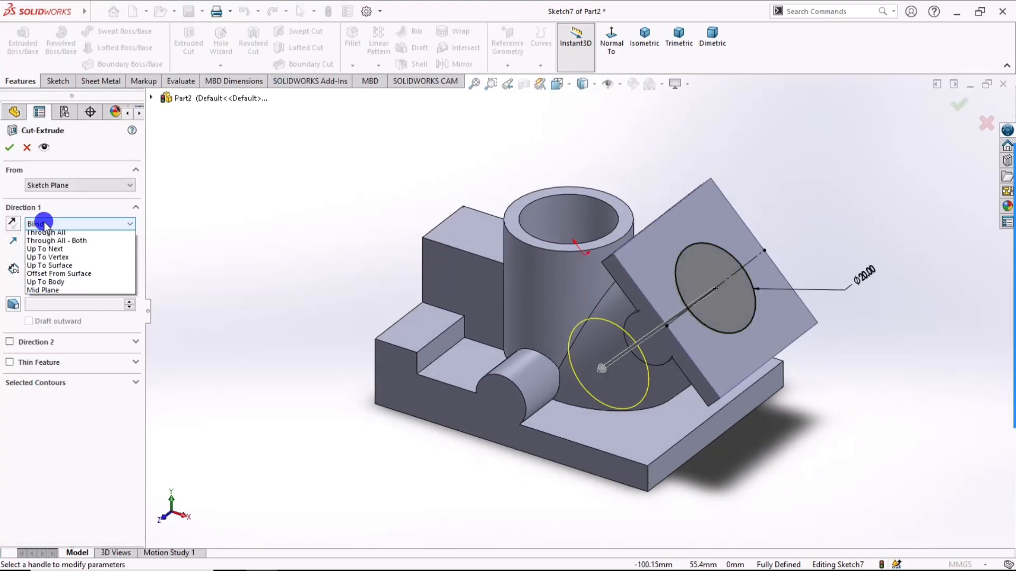
left_click(62, 259)
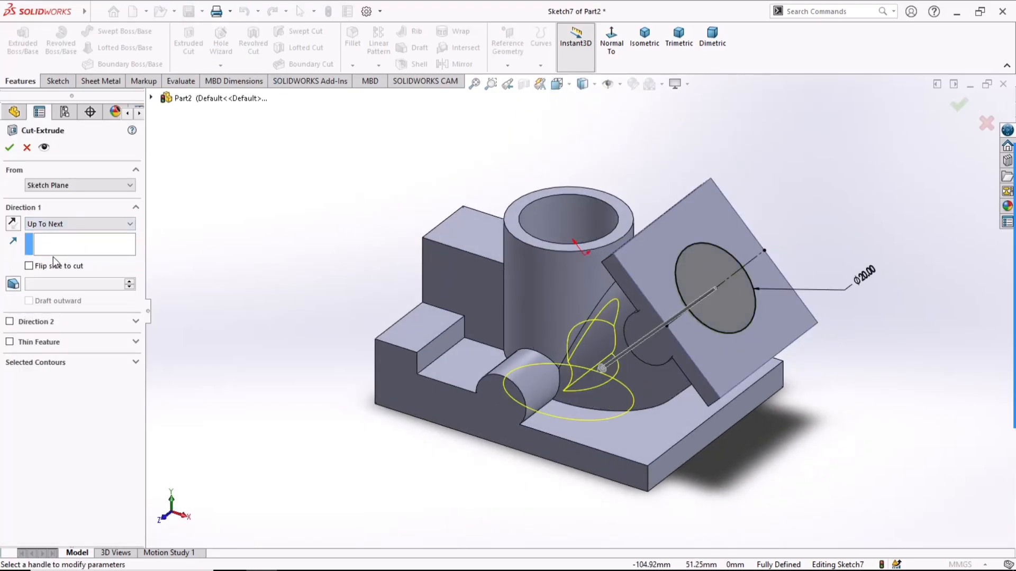
left_click(9, 147)
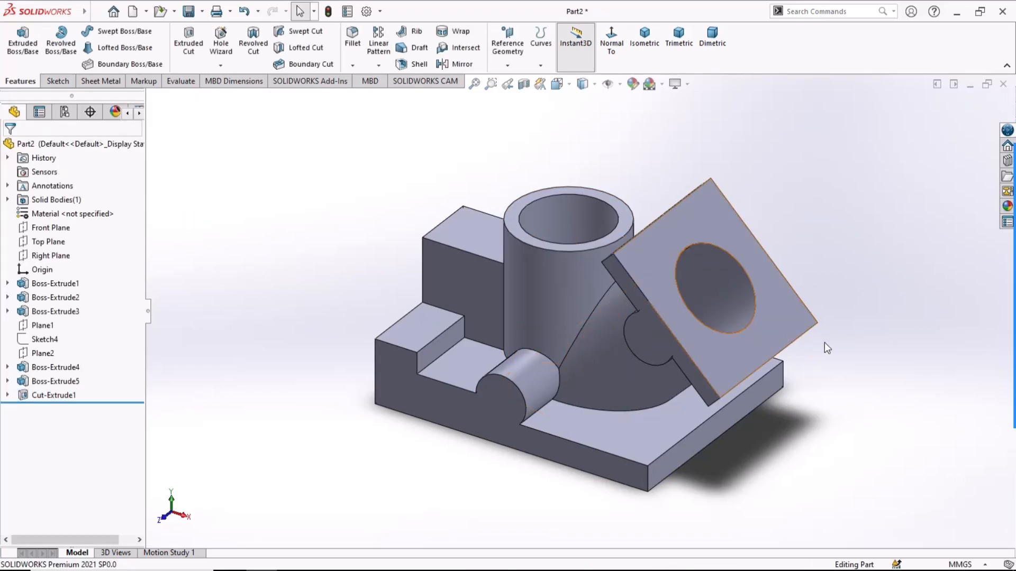
Fillet the four corner edges of the inclined square plate with a 6 mm radius.
middle_click_drag(825, 347, 832, 313)
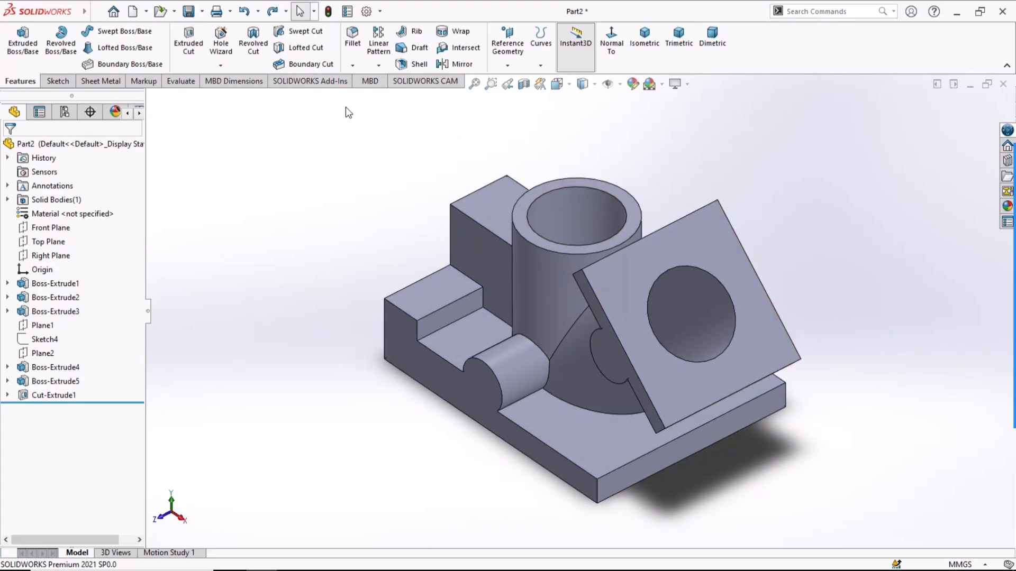
left_click(353, 37)
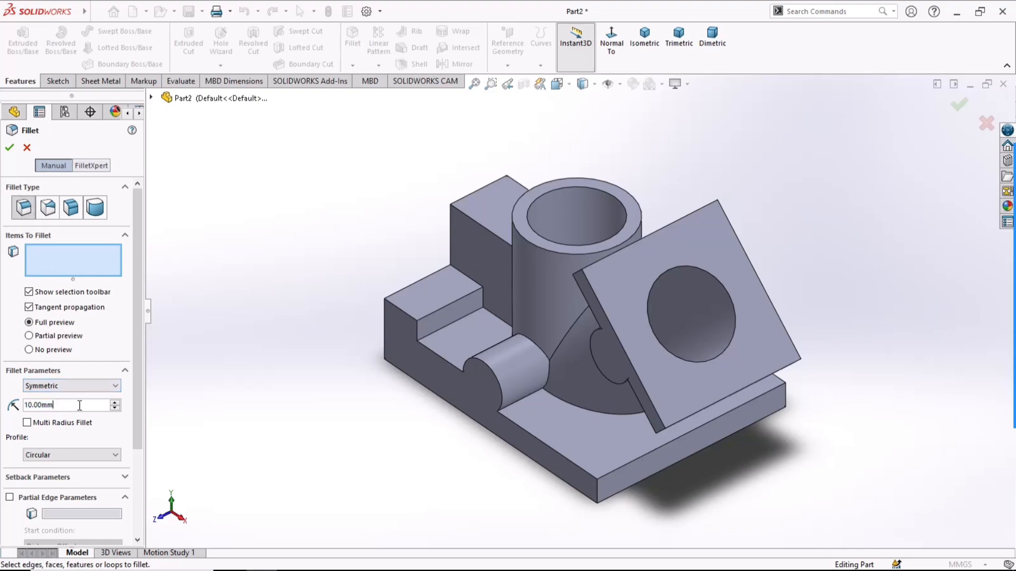
type("6")
key("Return")
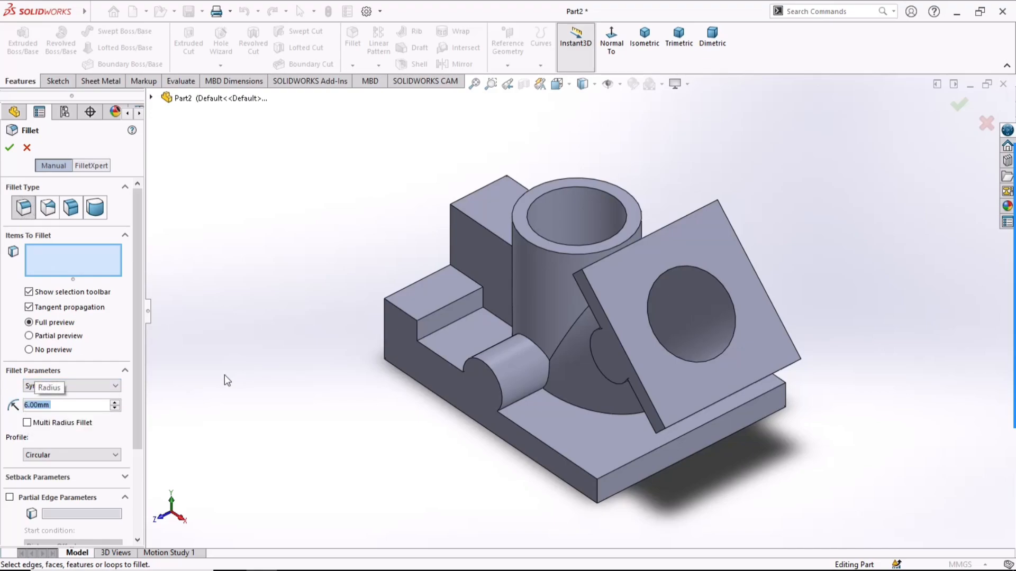
left_click(580, 272)
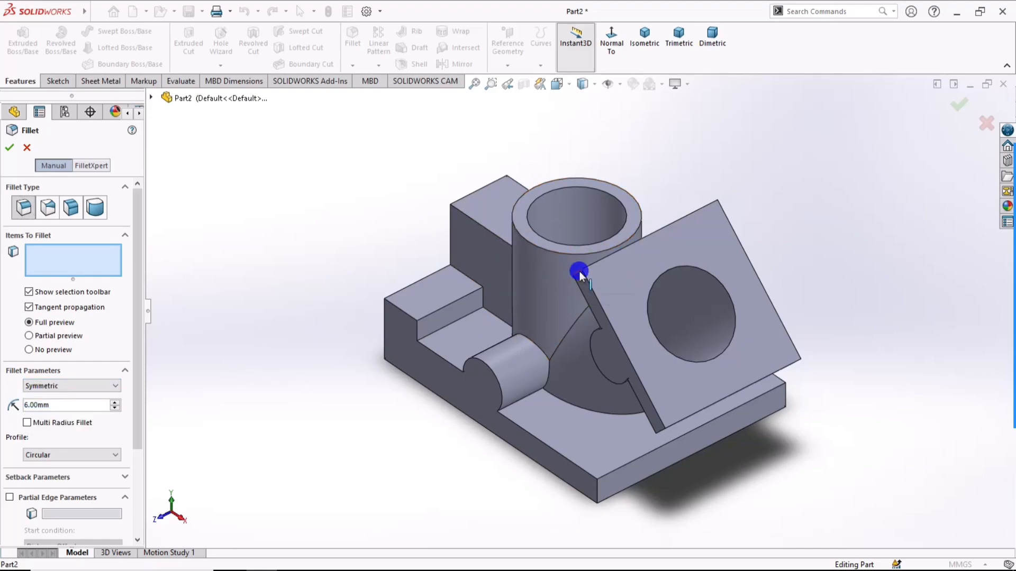
left_click(661, 429)
middle_click_drag(891, 401, 700, 299)
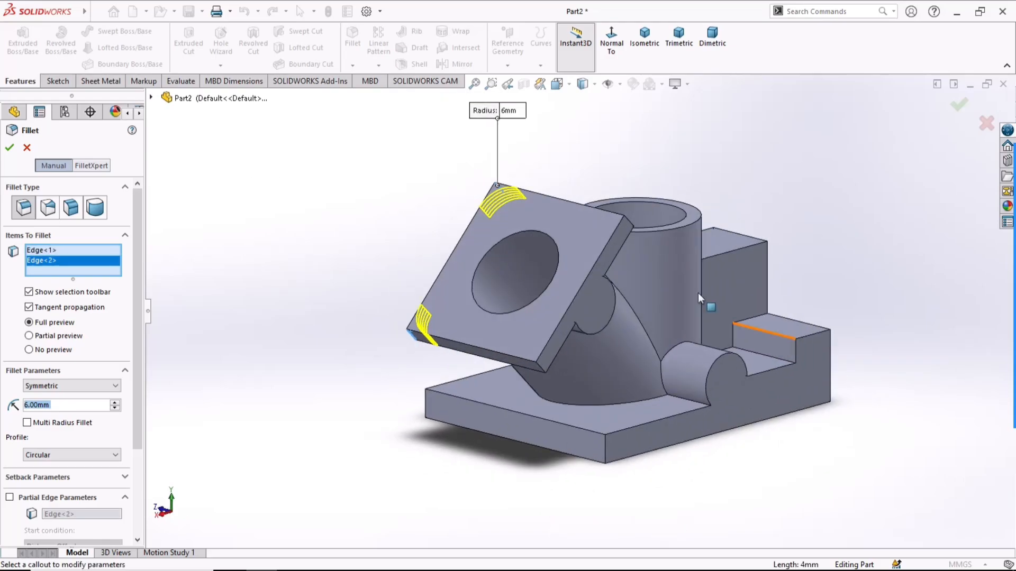
left_click(628, 221)
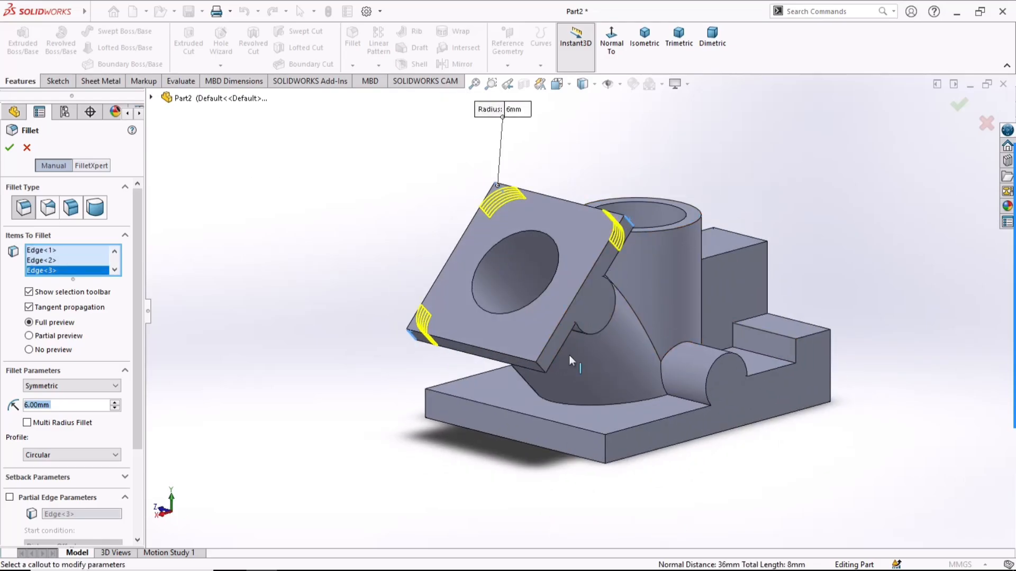
left_click(543, 368)
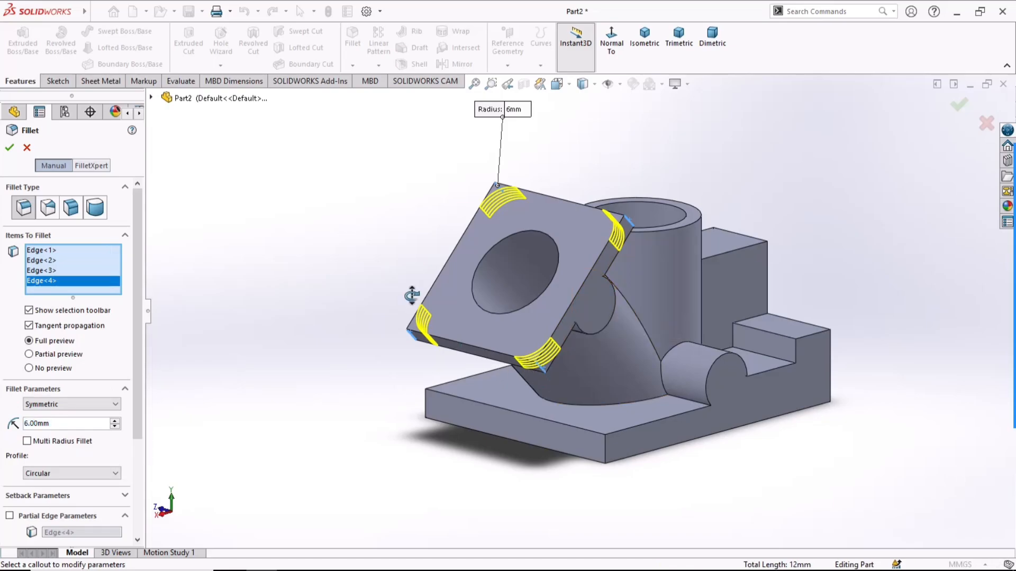
middle_click_drag(411, 296, 475, 321)
left_click(7, 148)
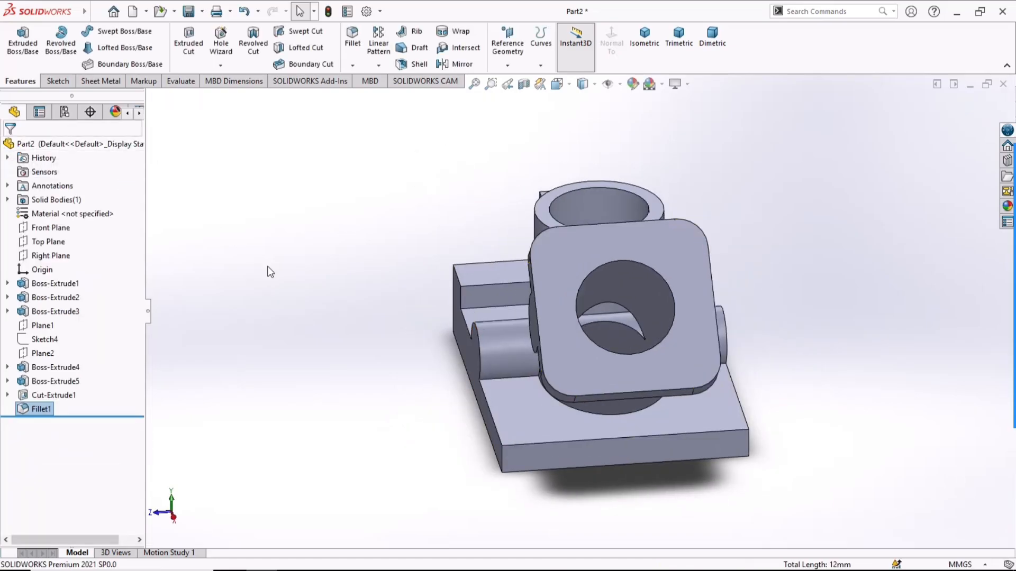
Sketch four circles about 4 to 6 mm in diameter on the plate's outer face, each centred on a corner fillet's centre.
left_click(605, 243)
left_click(614, 190)
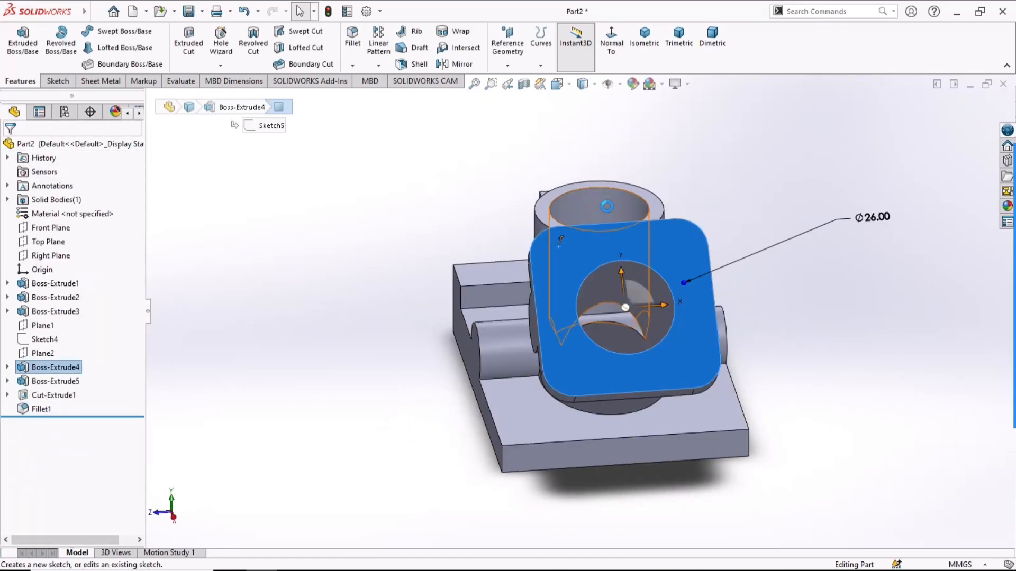
scroll(601, 348, "down", 3)
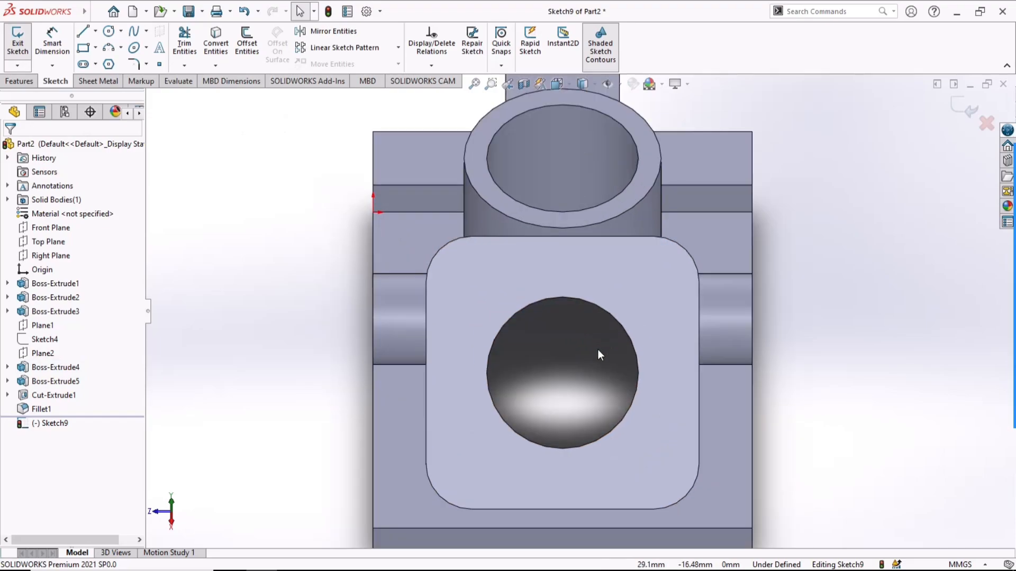
left_click(108, 32)
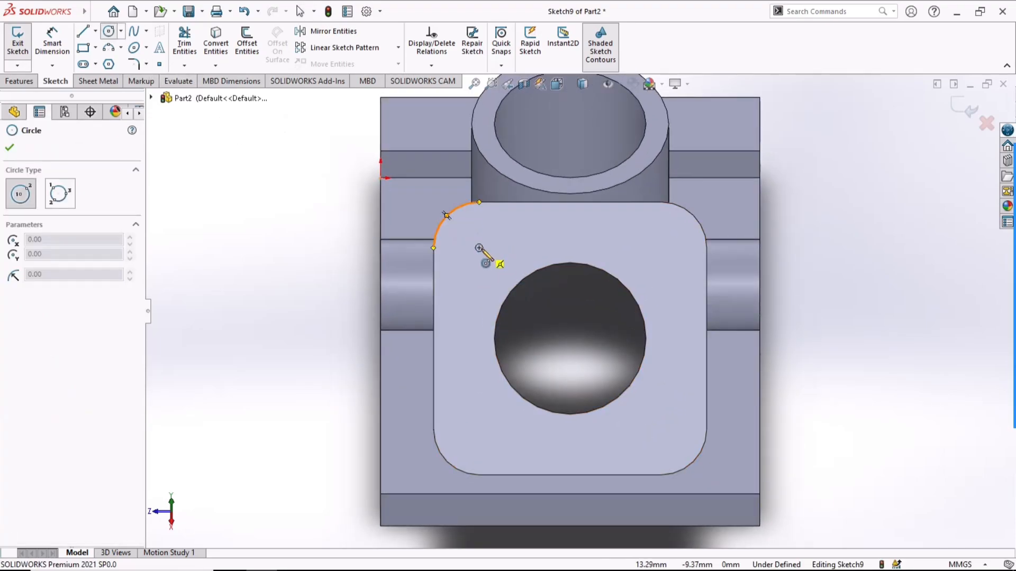
left_click(479, 248)
left_click(503, 253)
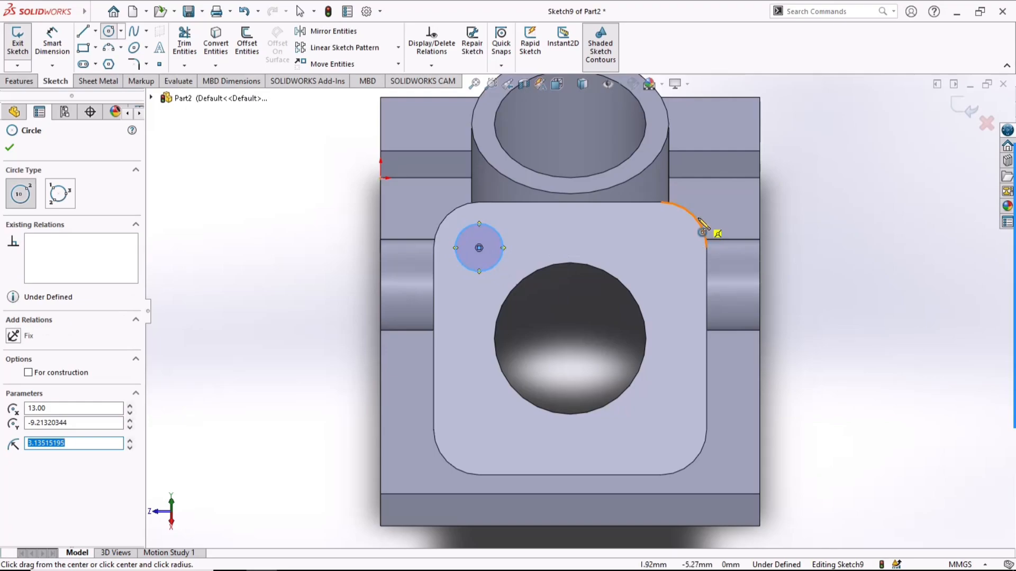
left_click(661, 248)
left_click(674, 257)
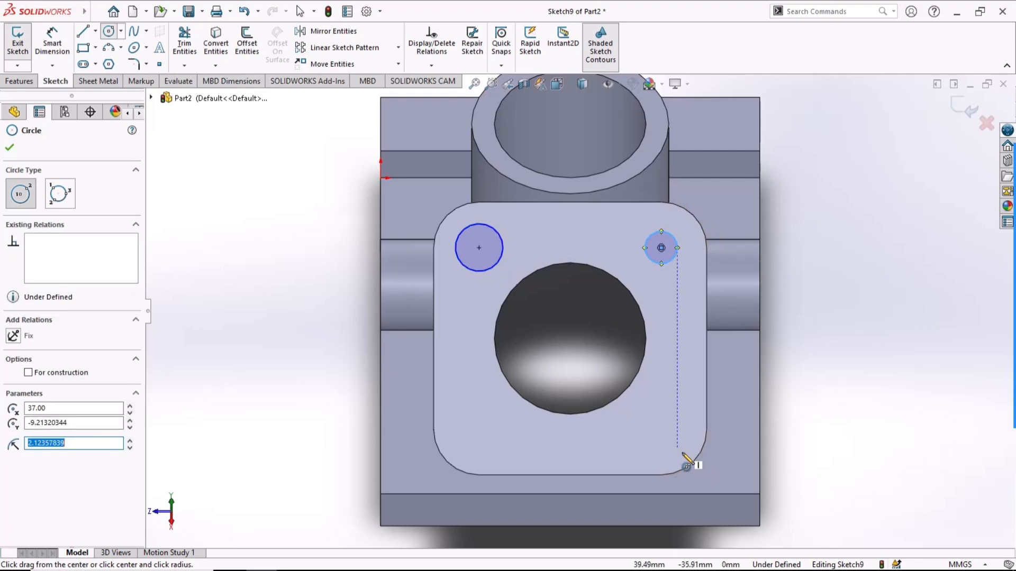
left_click(662, 430)
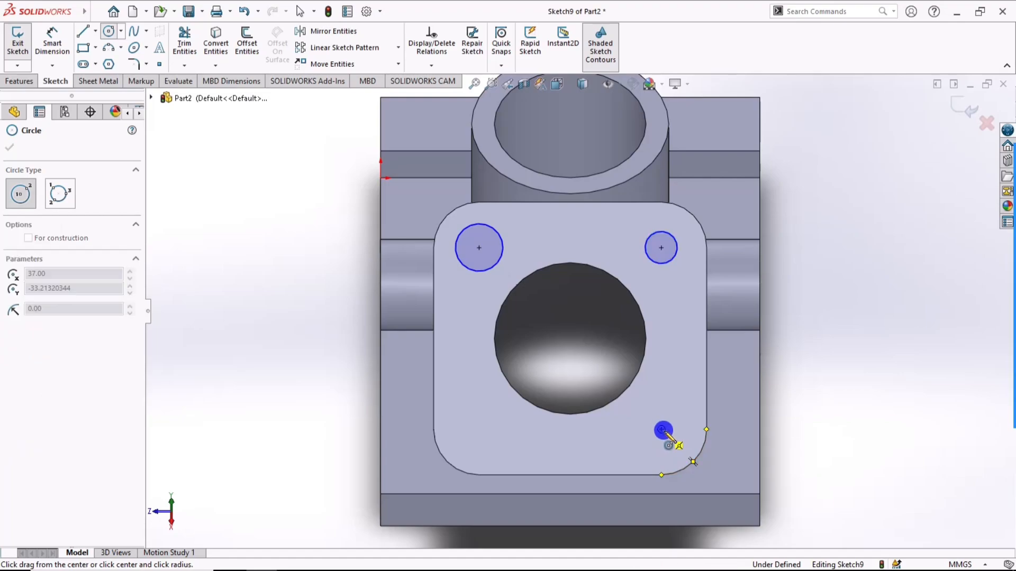
left_click(676, 441)
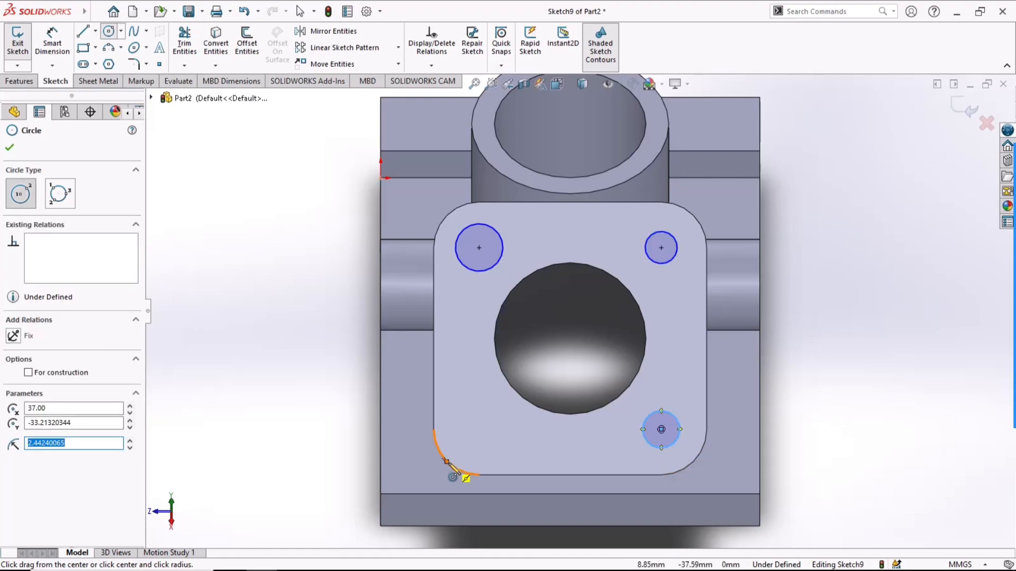
left_click(479, 429)
left_click(496, 435)
key("Escape")
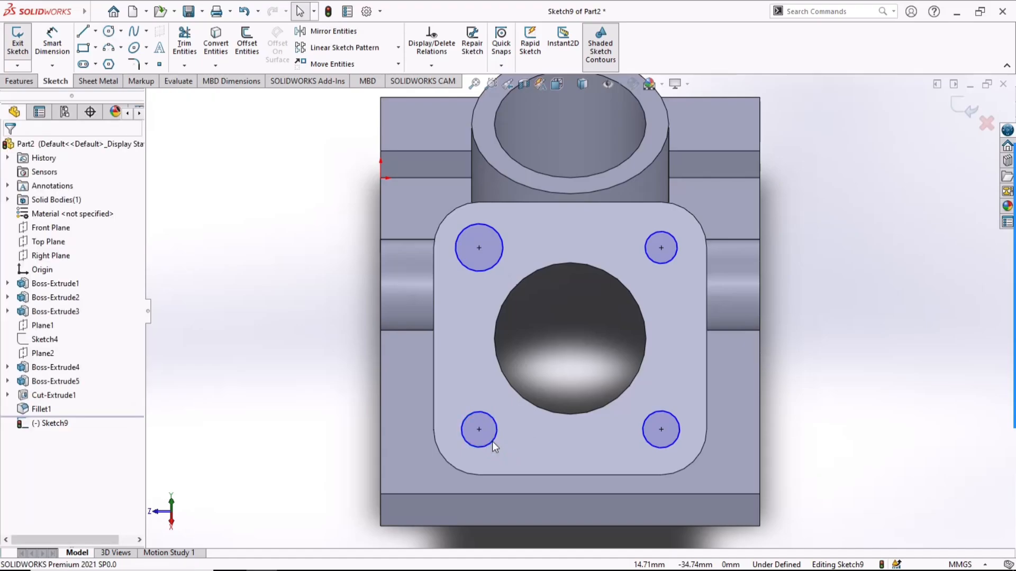
Apply an Equal relation to the four corner circles.
left_click(491, 265)
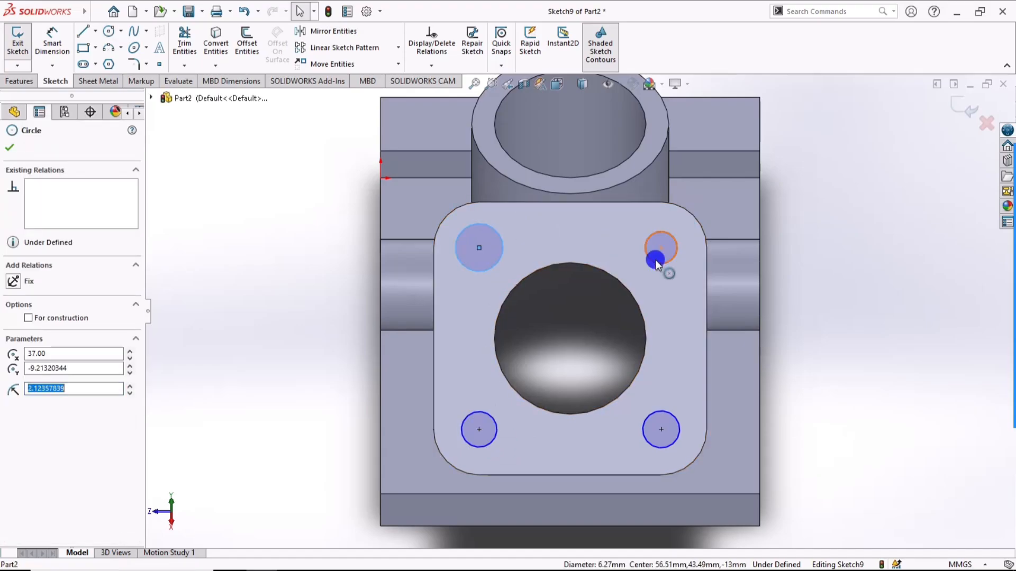
left_click(655, 259, "ctrl")
left_click(672, 419, "ctrl")
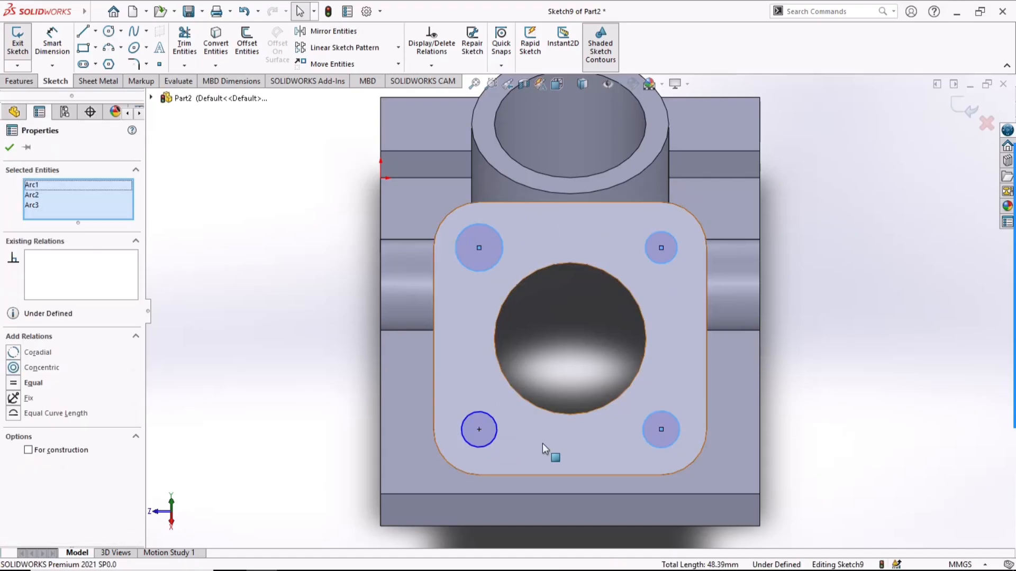
left_click(492, 440, "ctrl")
left_click(566, 382)
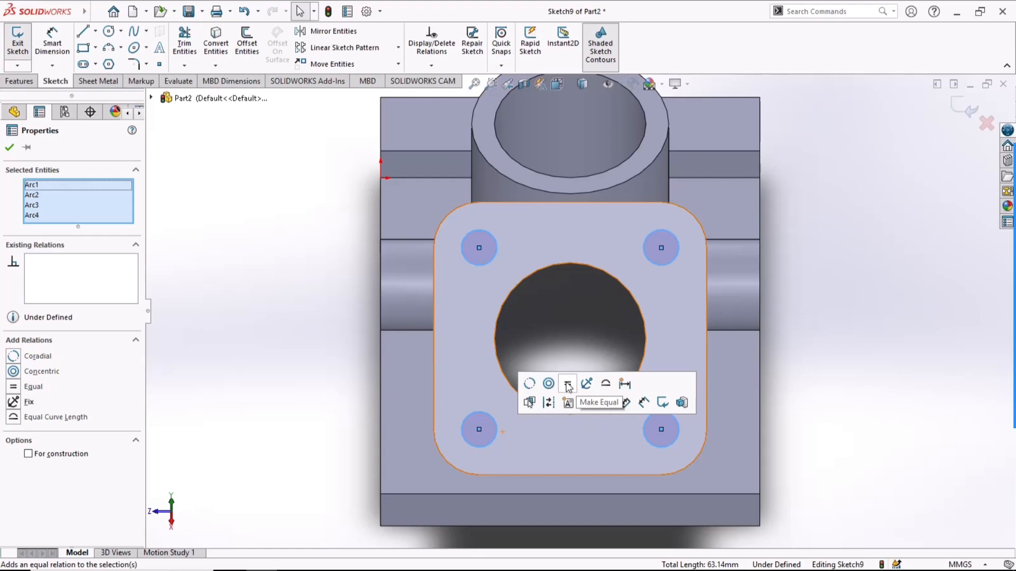
left_click(314, 299)
Dimension one of the corner circles to a 4 mm diameter.
left_click(52, 43)
left_click(473, 261)
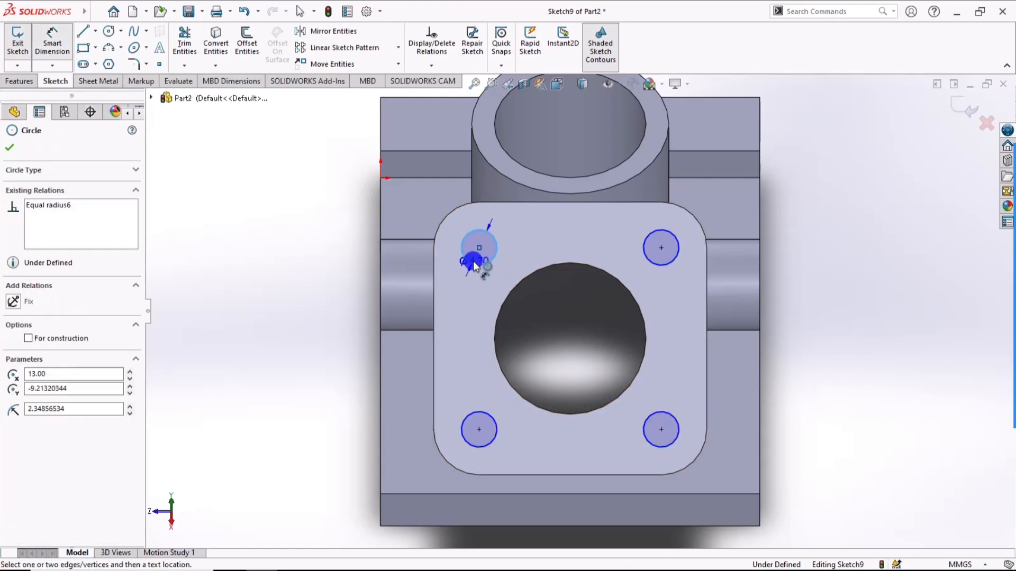
left_click(324, 279)
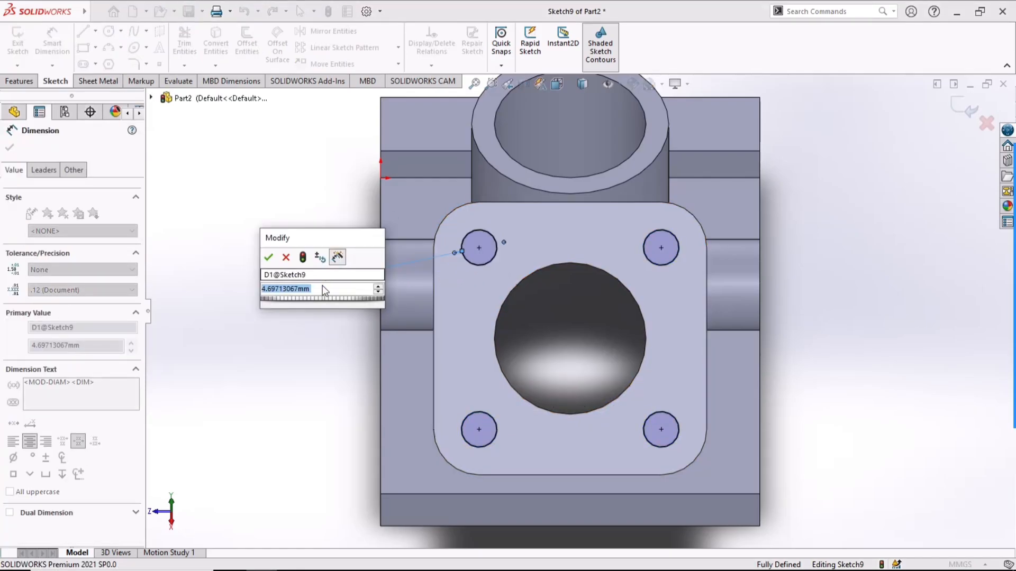
type("4")
key("Return")
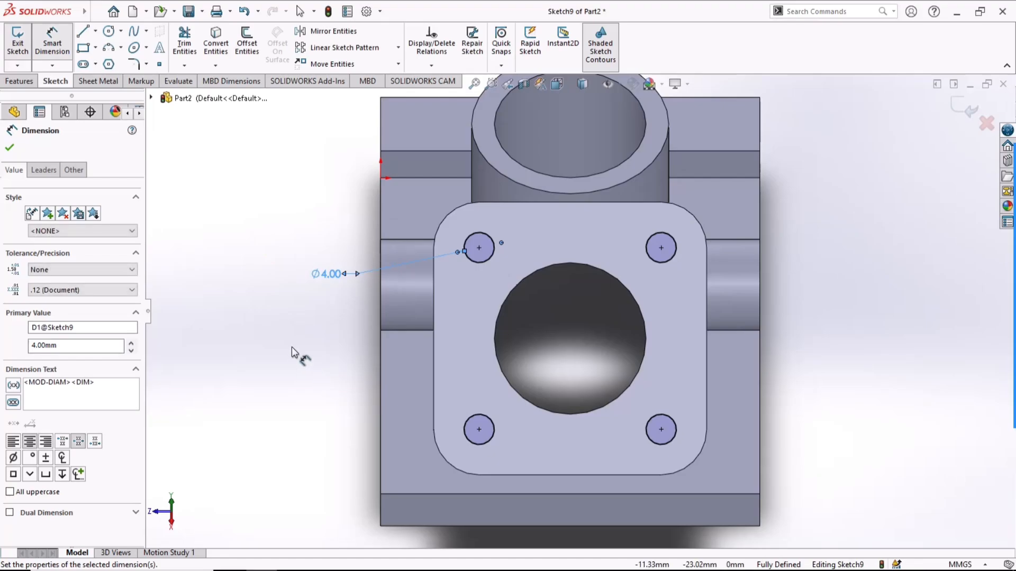
Cut the four corner circles through the plate with the Up To Next end condition.
left_click(19, 82)
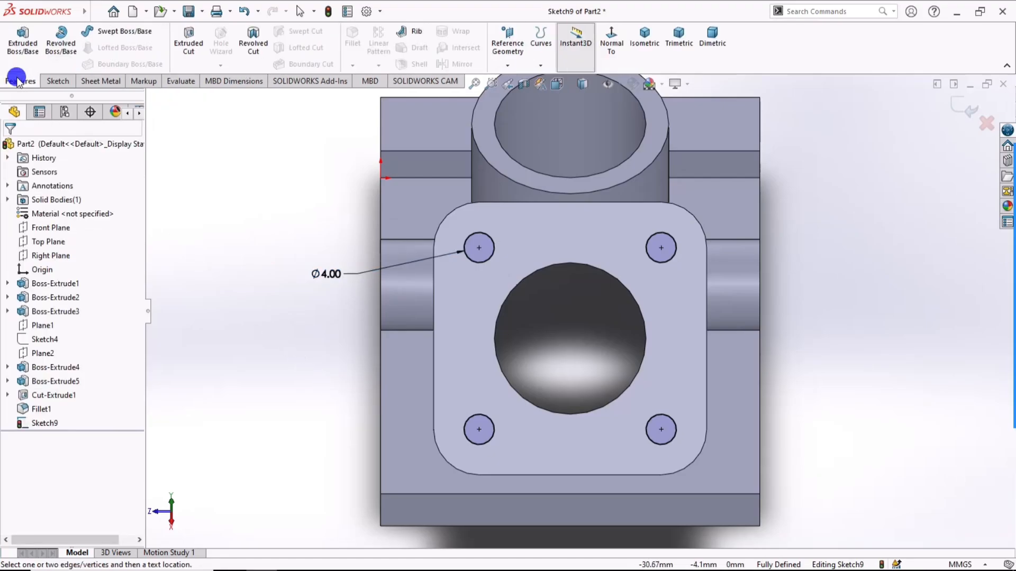
left_click(191, 46)
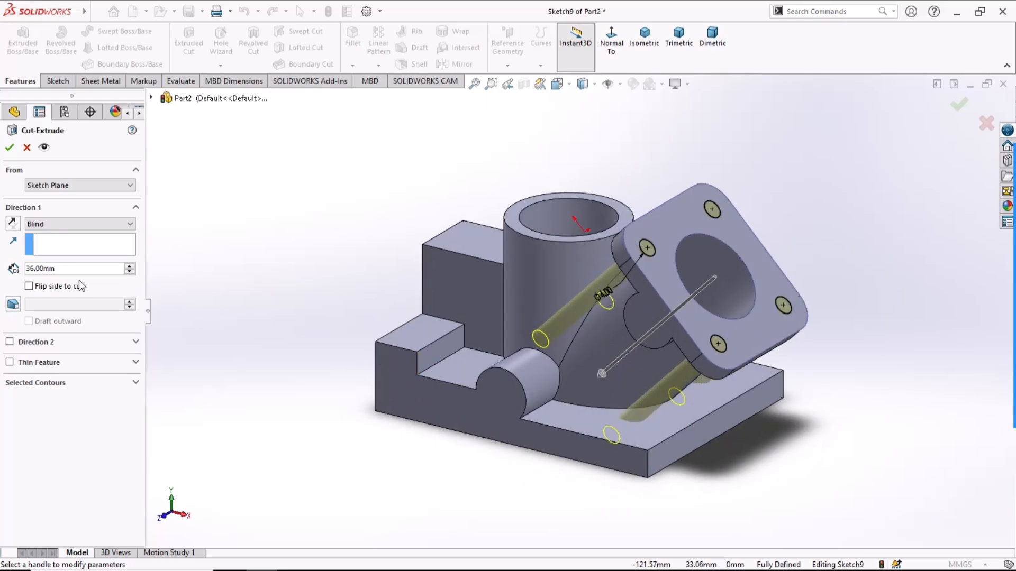
left_click(72, 269)
left_click(52, 224)
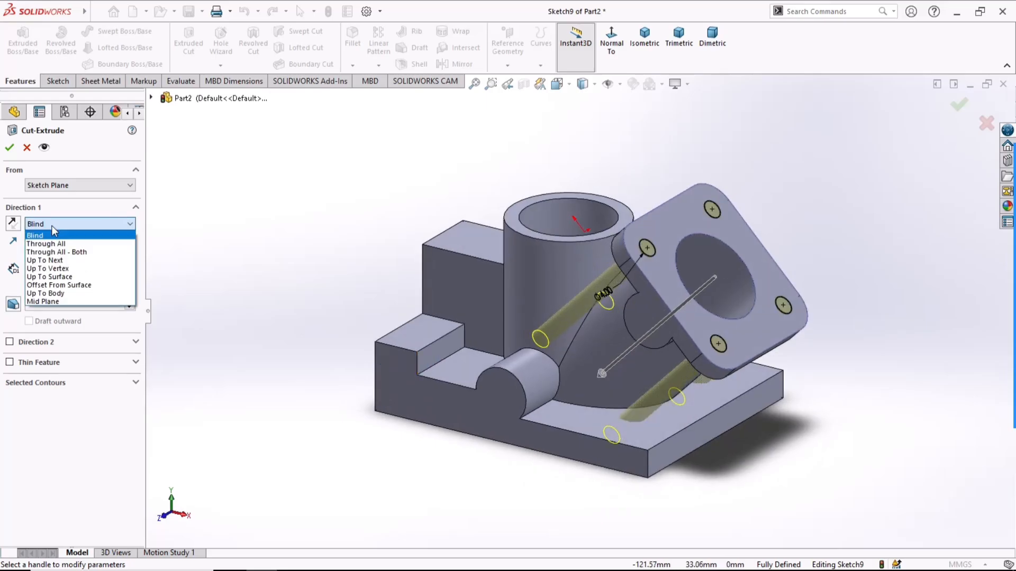
left_click(56, 260)
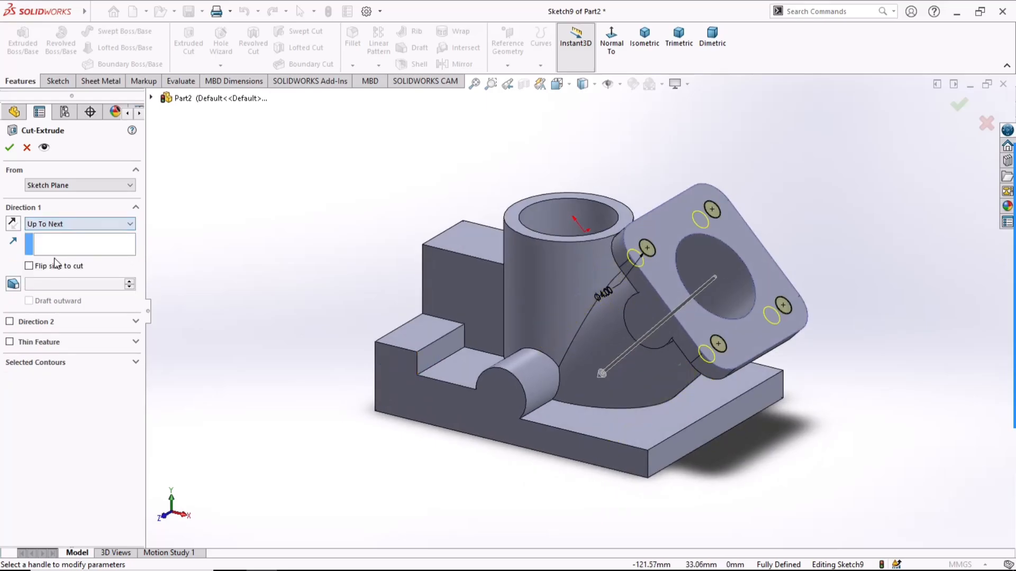
left_click(10, 148)
left_click(286, 206)
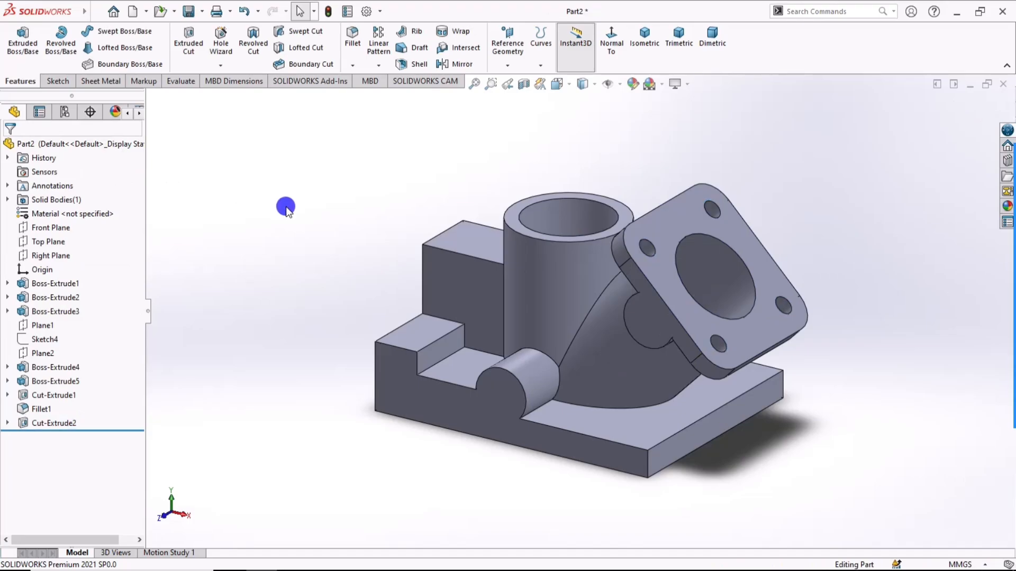
Start a sketch on the side face of the plate-and-arc body and draw a circle about 4.6 mm in diameter at the arc's centre.
left_click(640, 320)
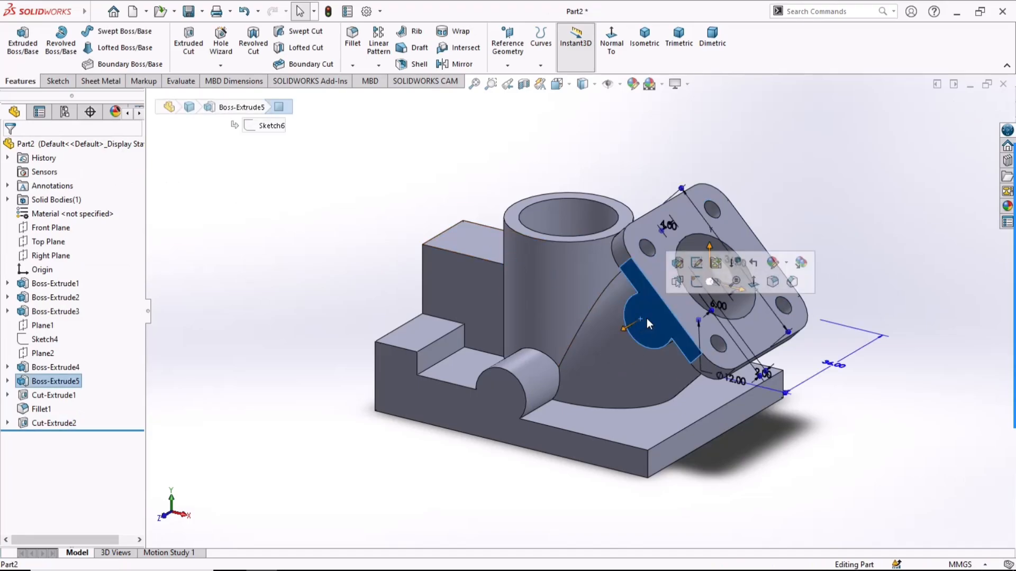
left_click(693, 282)
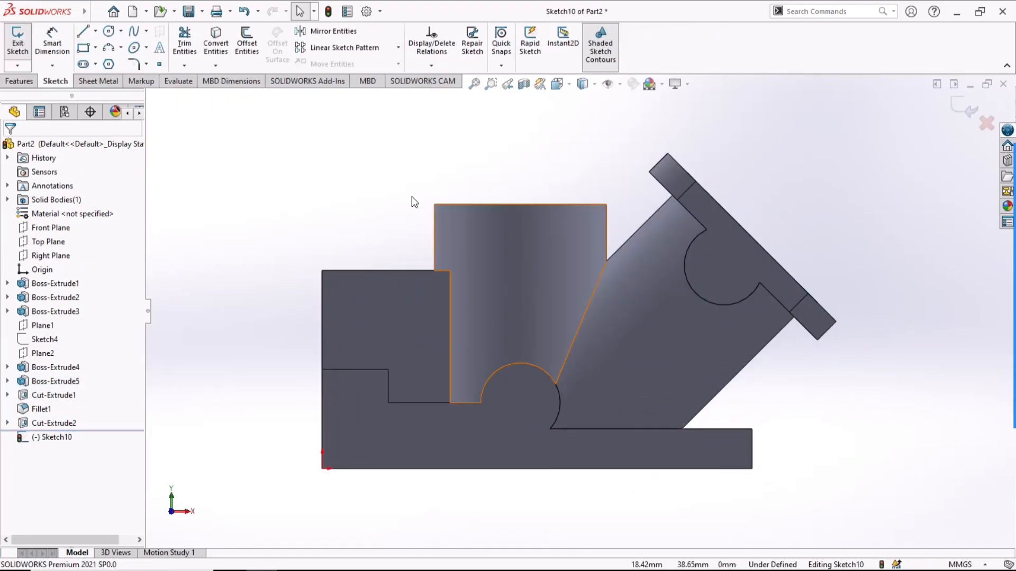
left_click(109, 33)
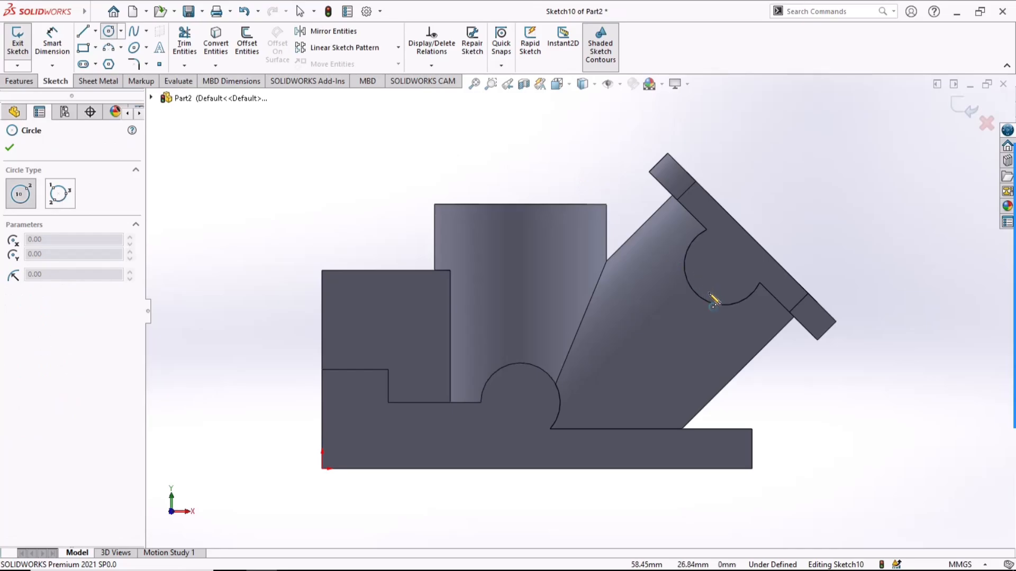
left_click(724, 266)
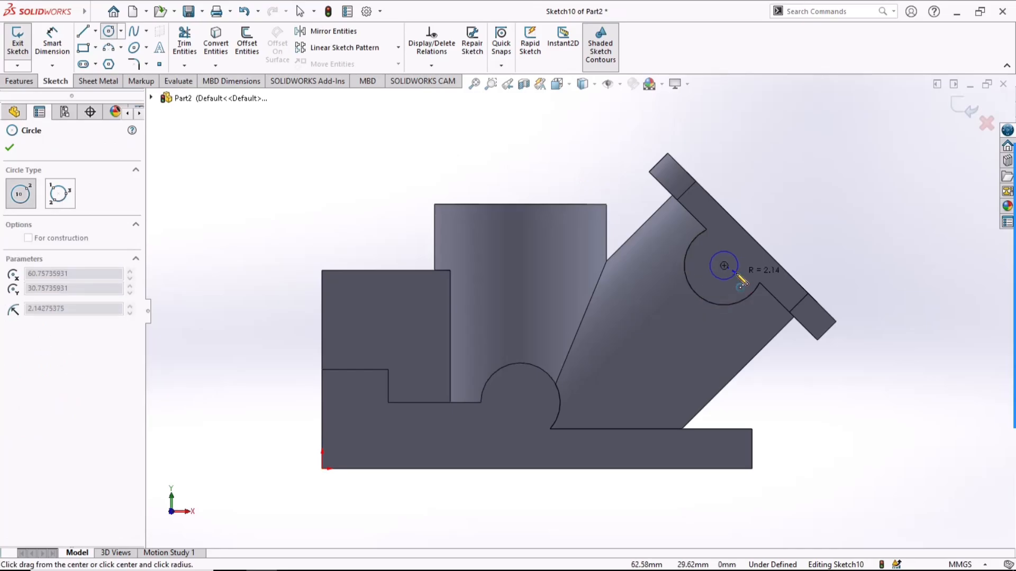
left_click(738, 268)
Dimension the circle at the arc's centre to a 4 mm diameter.
left_click(52, 44)
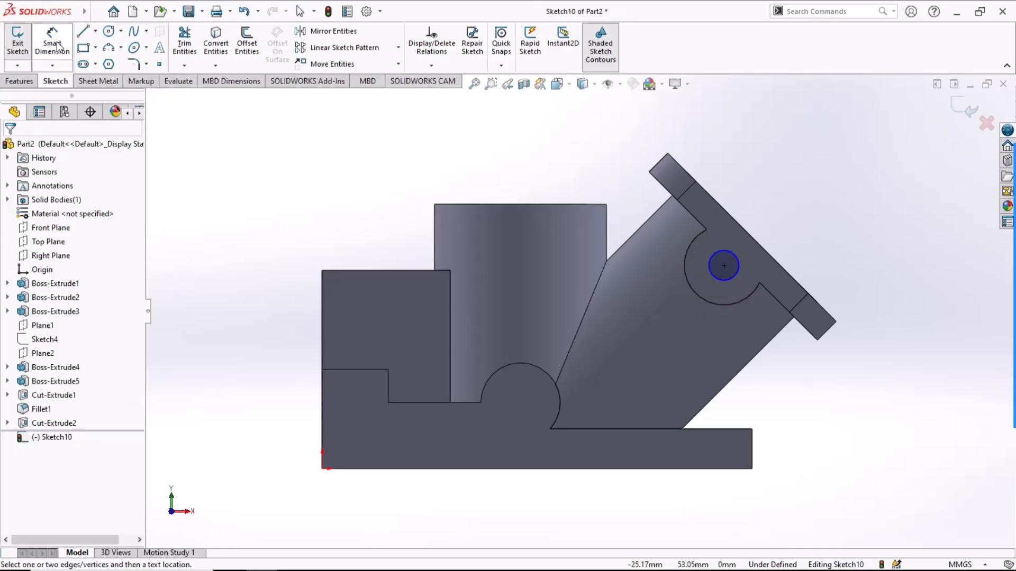
left_click(734, 251)
left_click(786, 183)
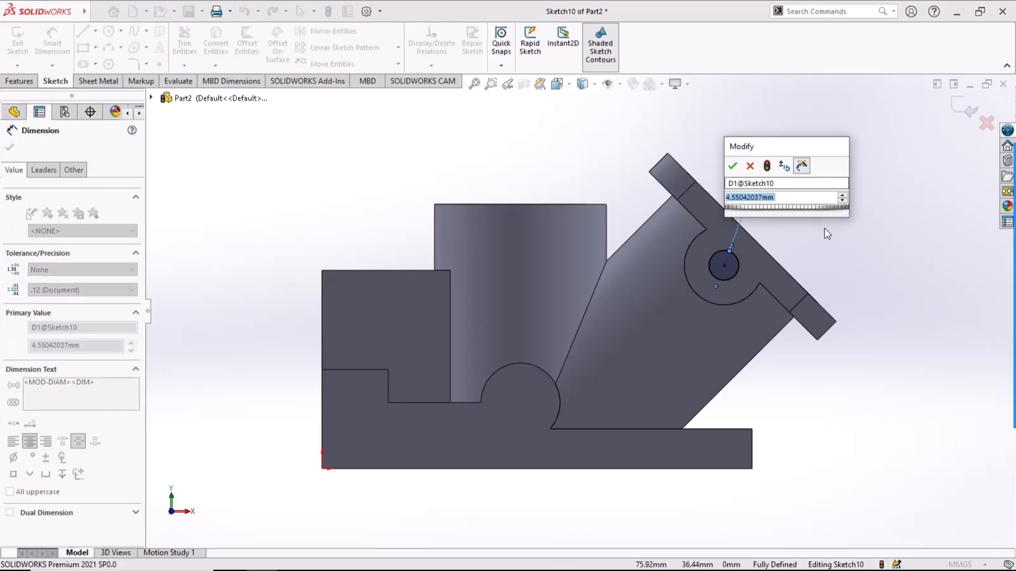
type("4")
key("Return")
left_click(824, 227)
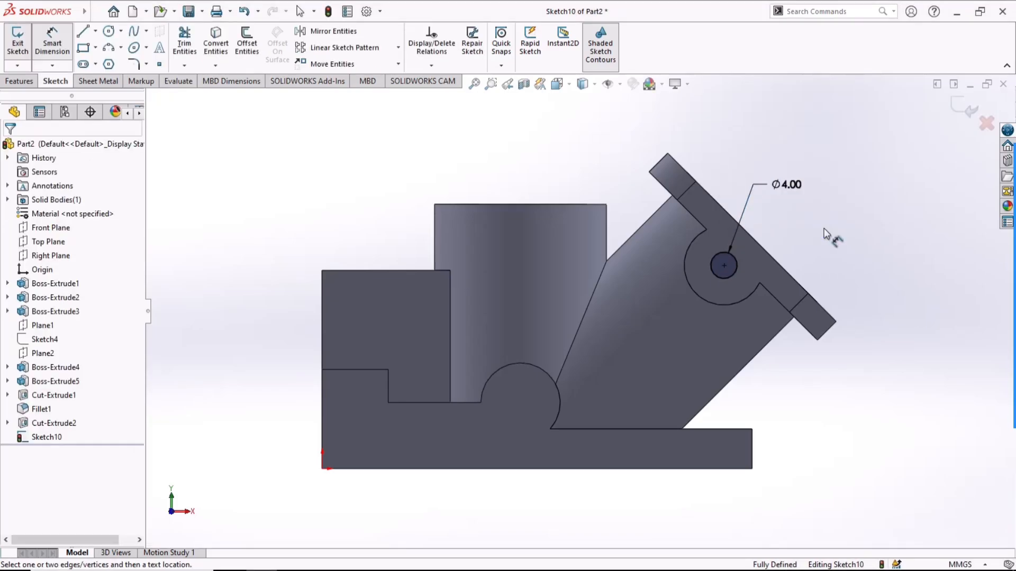
Cut the 4 mm circle through the plate-and-arc body with the Through All - Both end condition.
left_click(26, 83)
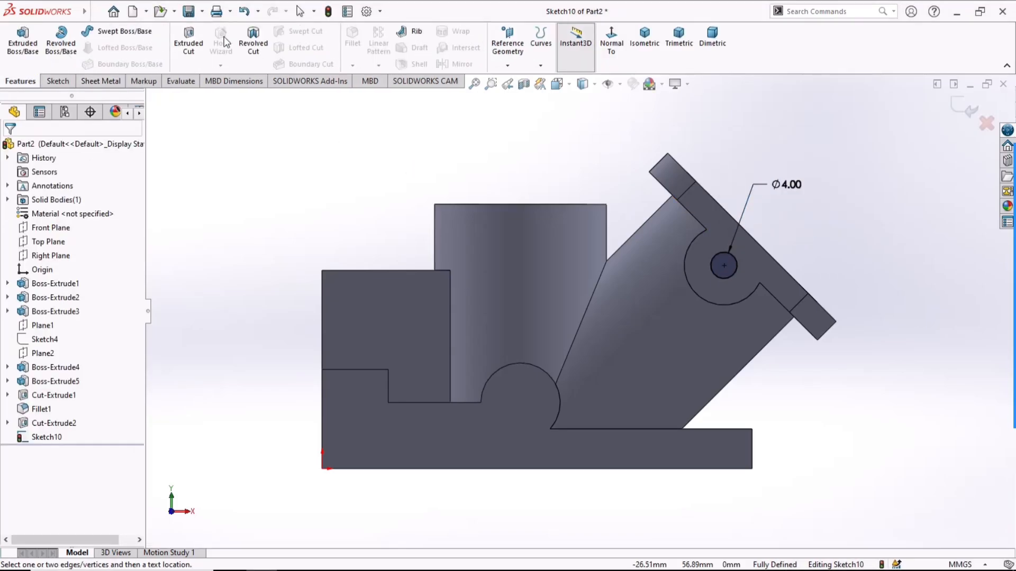
left_click(192, 42)
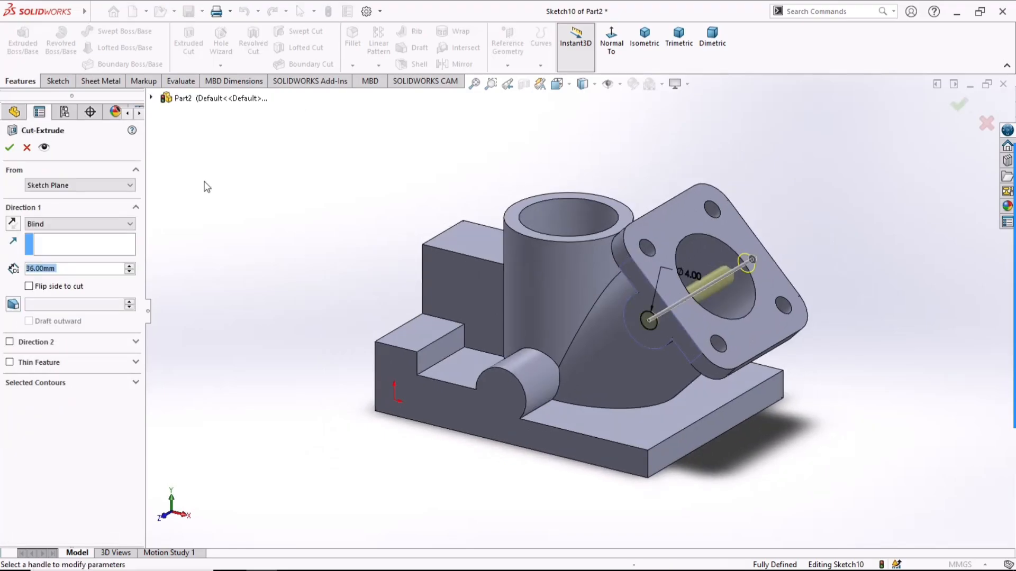
left_click(39, 227)
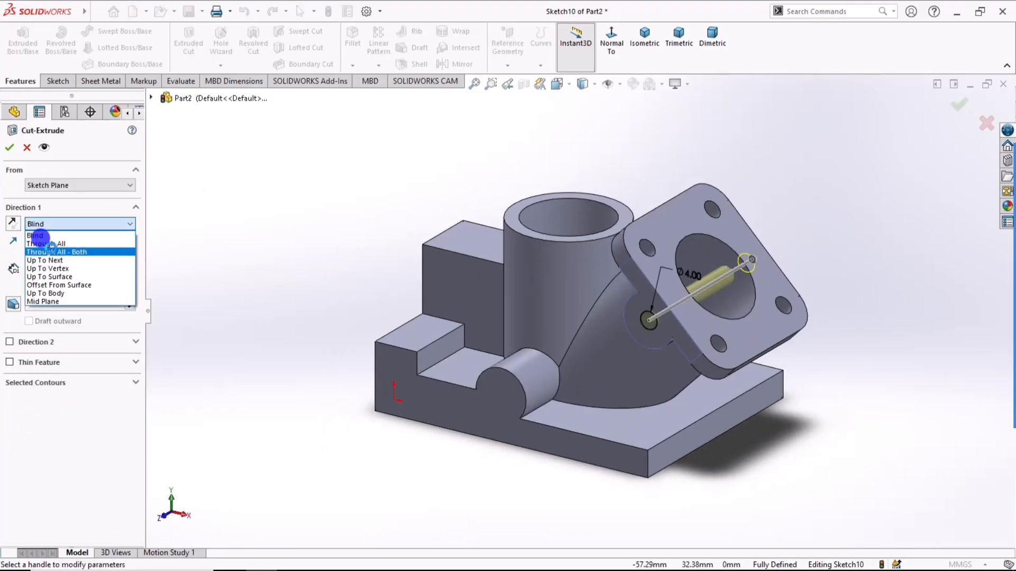
left_click(52, 252)
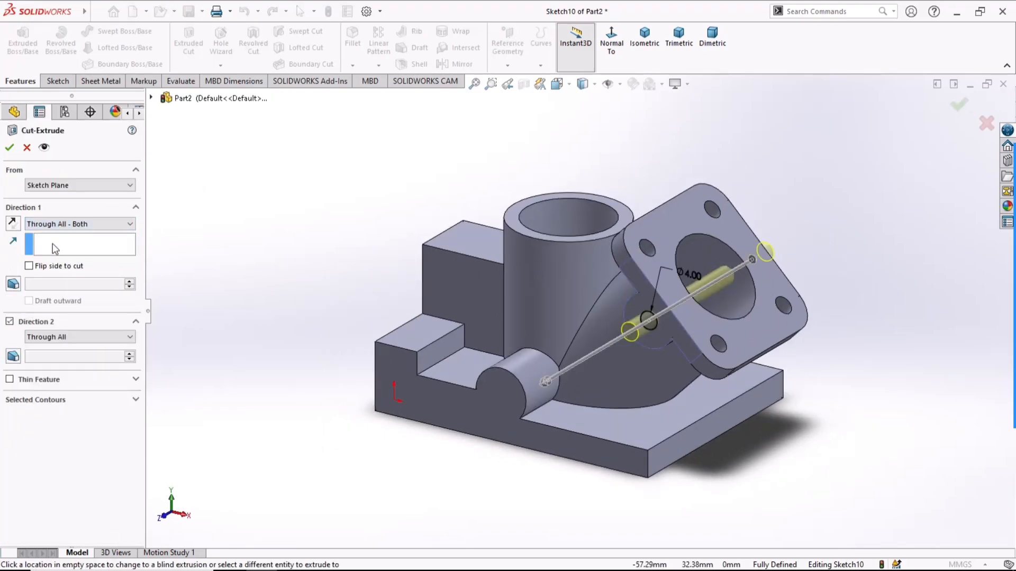
left_click(9, 149)
left_click(320, 244)
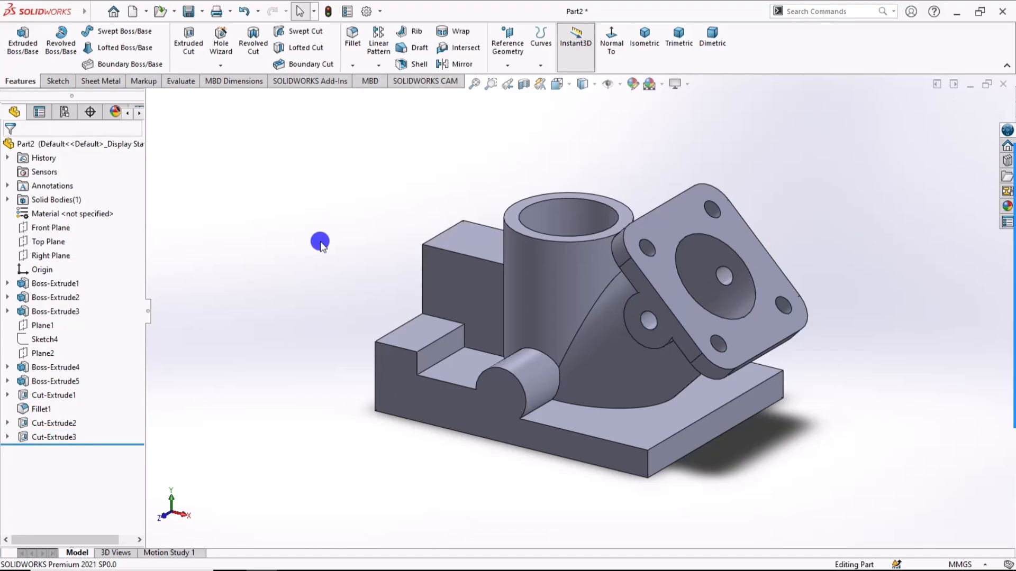
Start a sketch on the top face of the vertical tube and draw a circle about 8.3 mm in diameter at its centre.
left_click(653, 49)
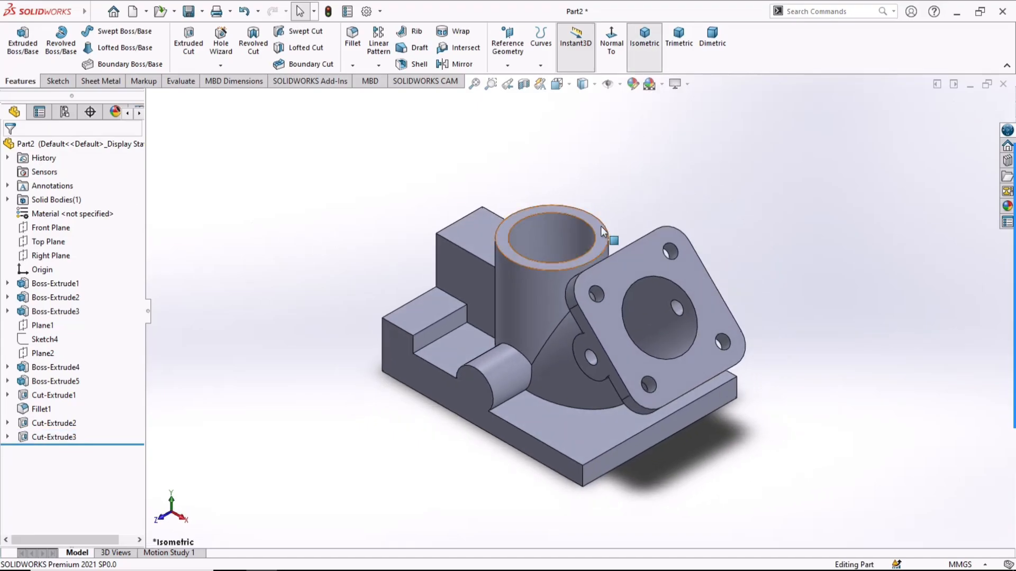
left_click(599, 228)
left_click(659, 186)
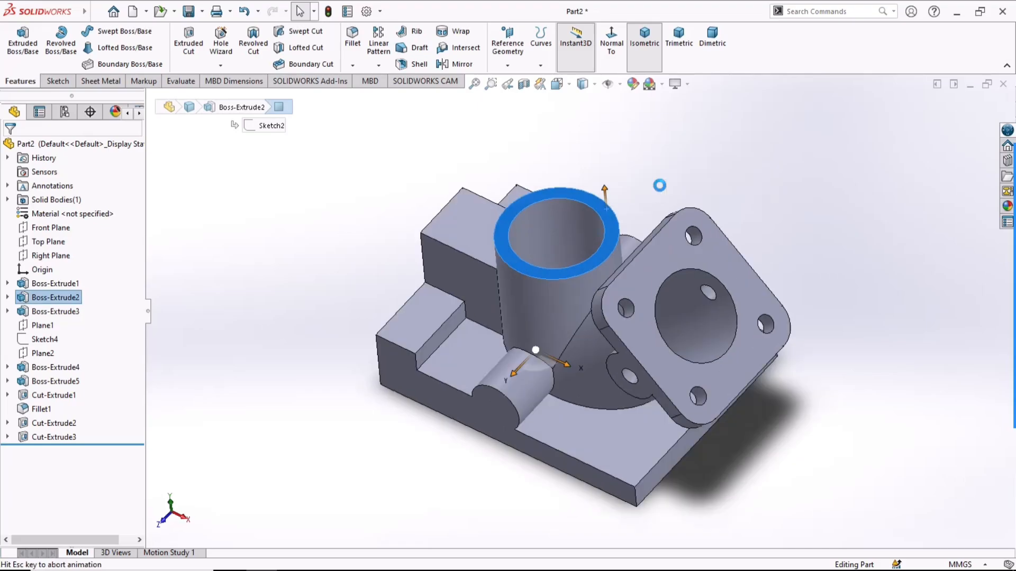
left_click(613, 120)
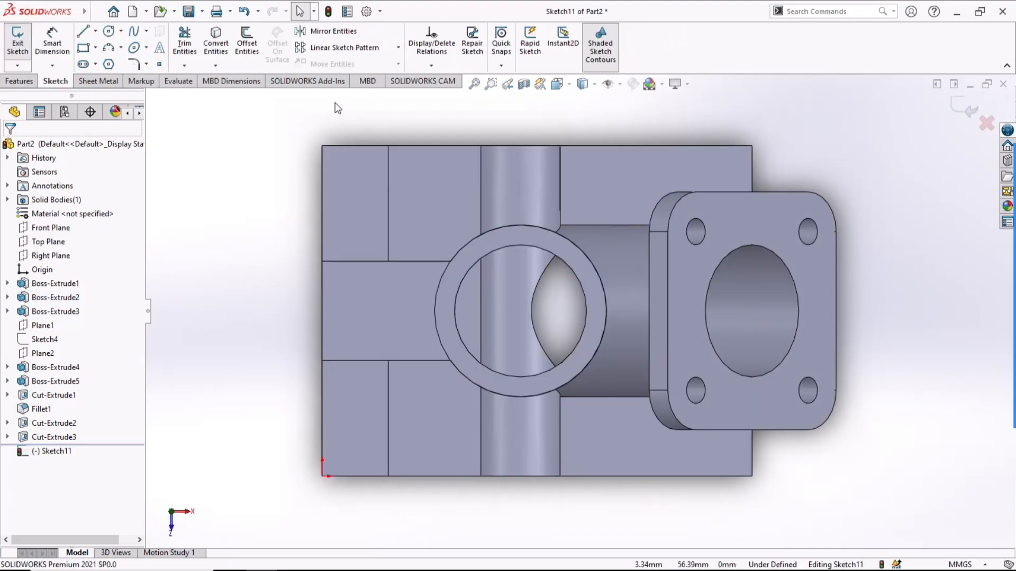
left_click(108, 31)
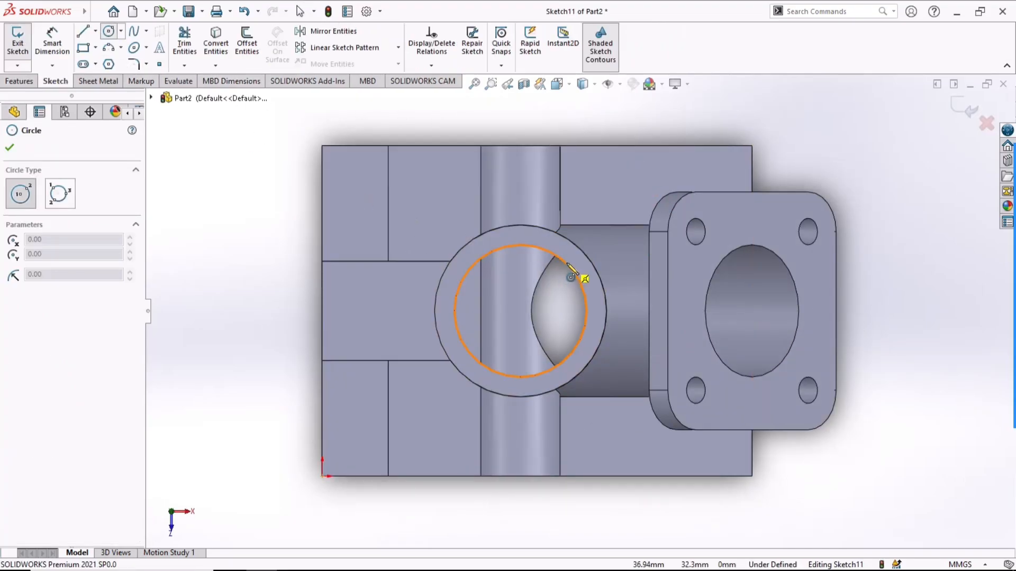
left_click(520, 311)
left_click(548, 311)
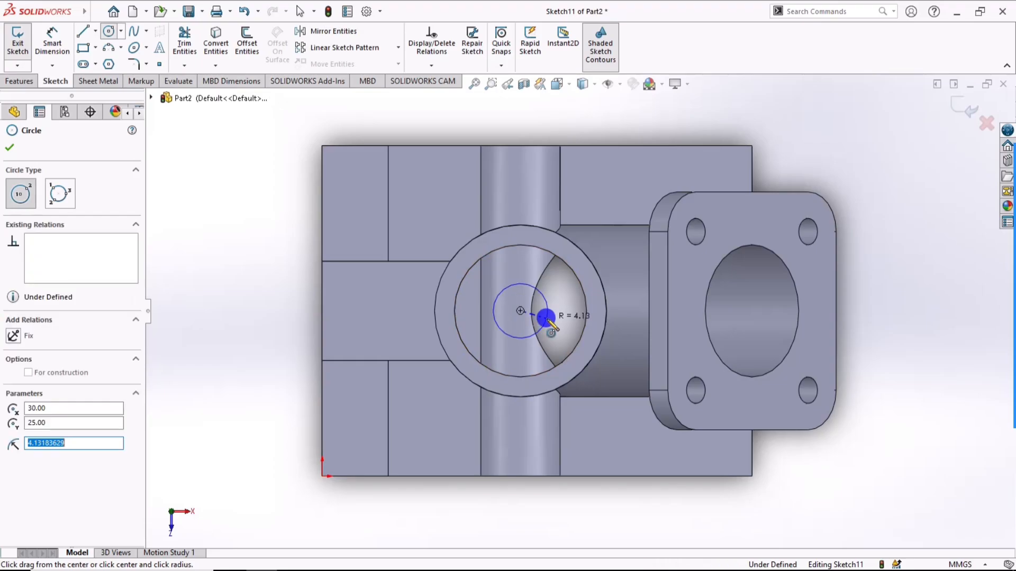
Dimension the circle at the vertical tube's centre to a 20 mm diameter.
left_click(52, 43)
left_click(500, 325)
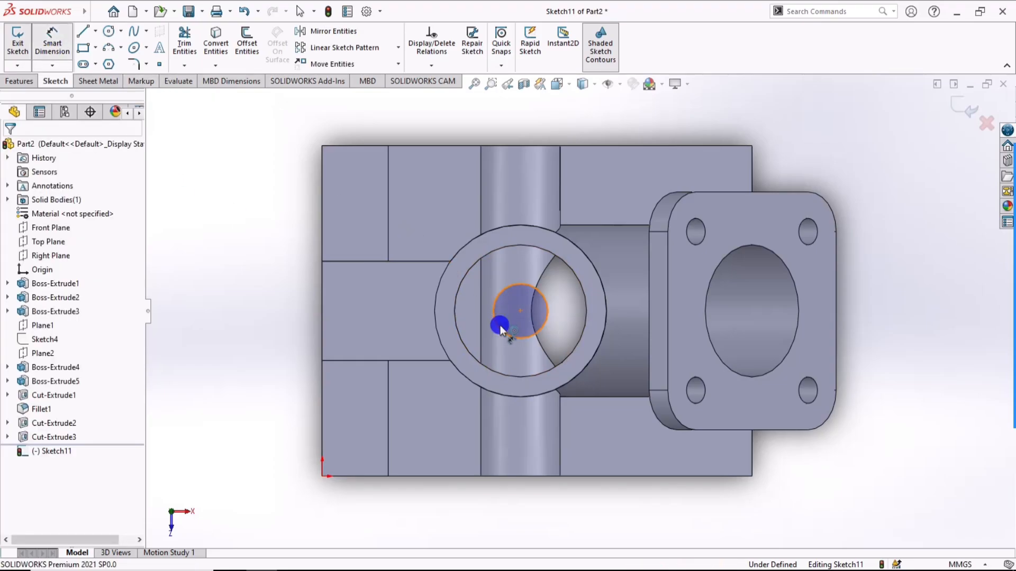
left_click(272, 341)
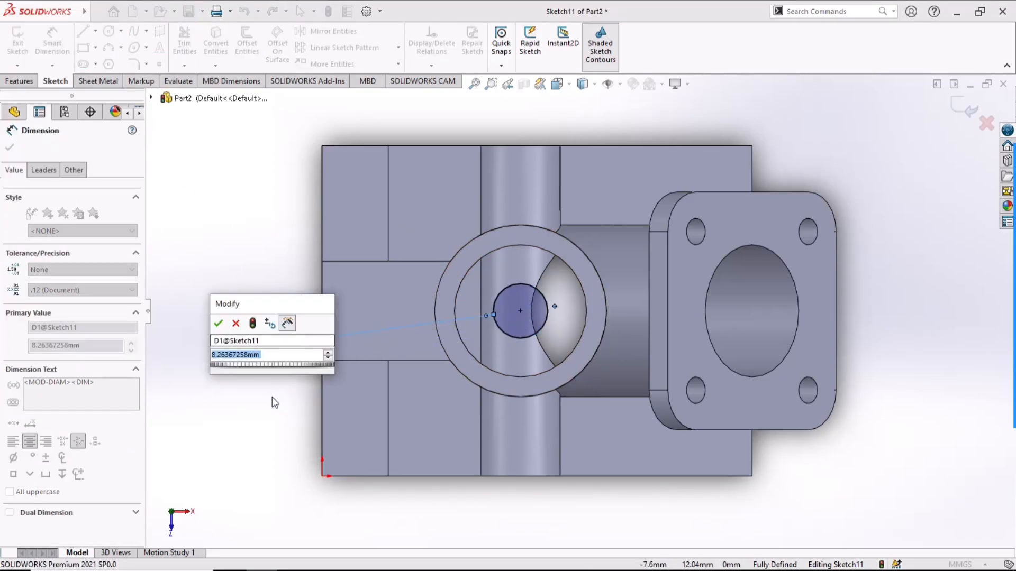
type("20")
key("Return")
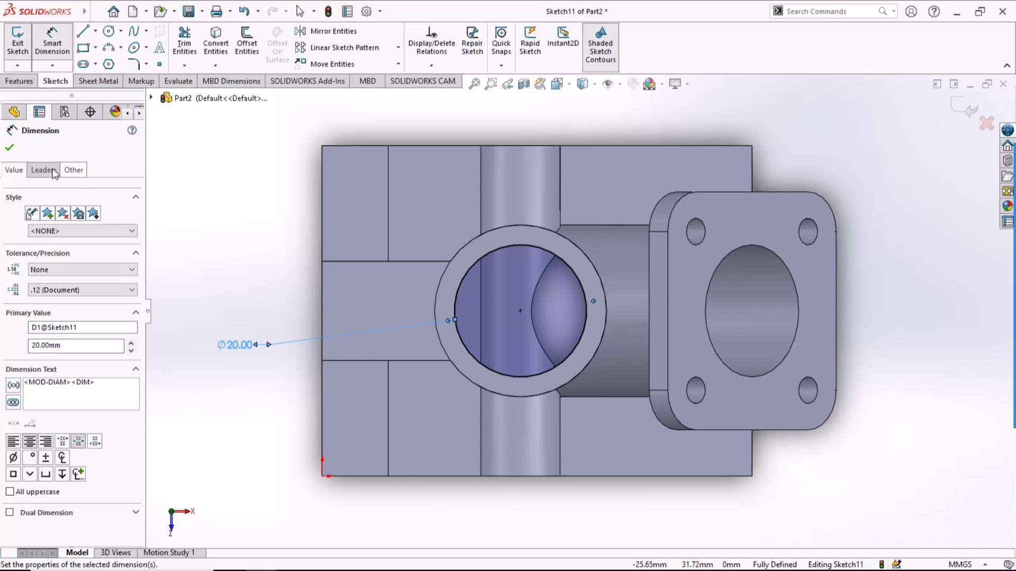
left_click(9, 148)
Cut the 20 mm circle through the vertical tube and base with the Through All - Both end condition.
left_click(20, 82)
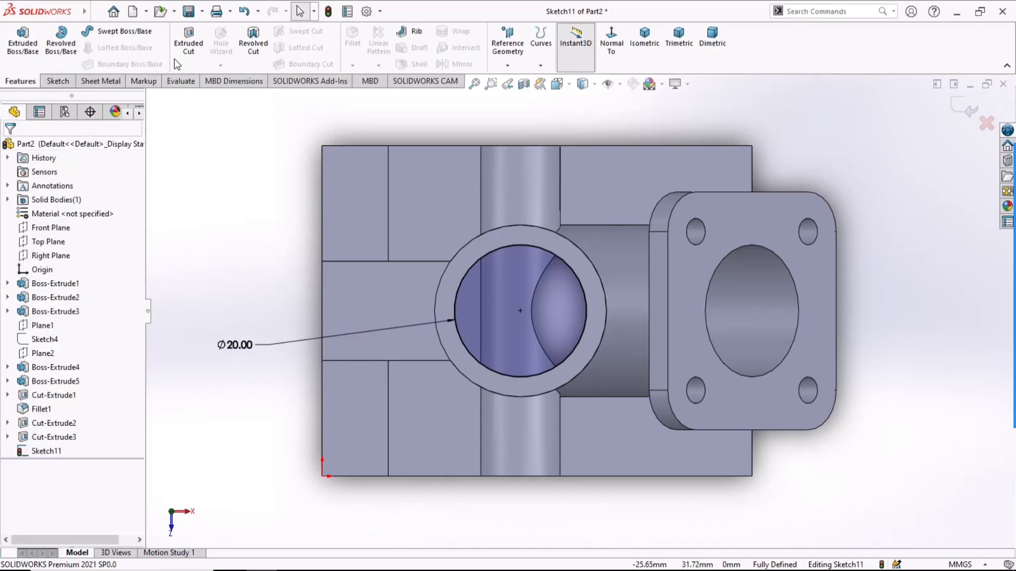
left_click(188, 42)
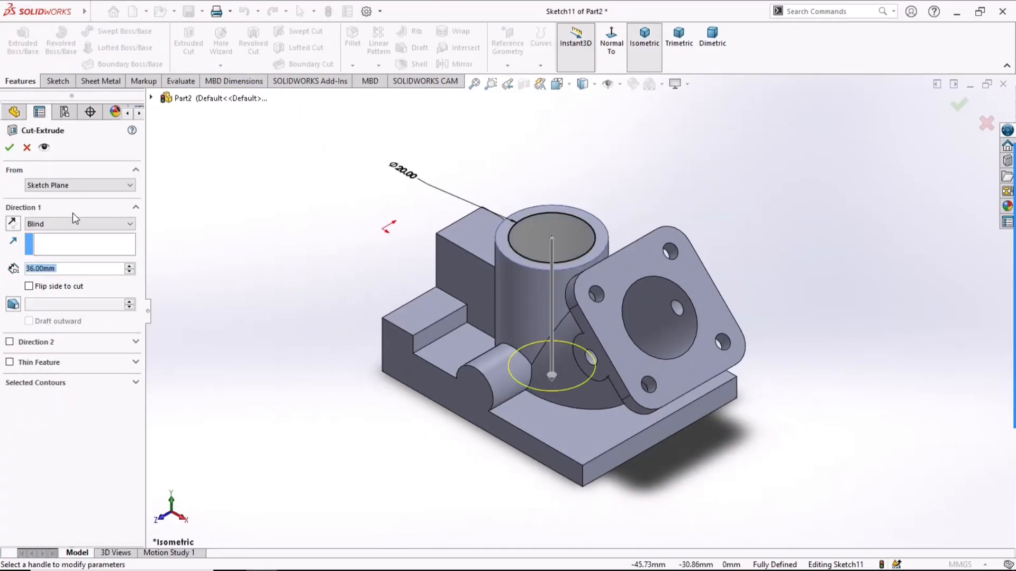
left_click(69, 223)
left_click(66, 253)
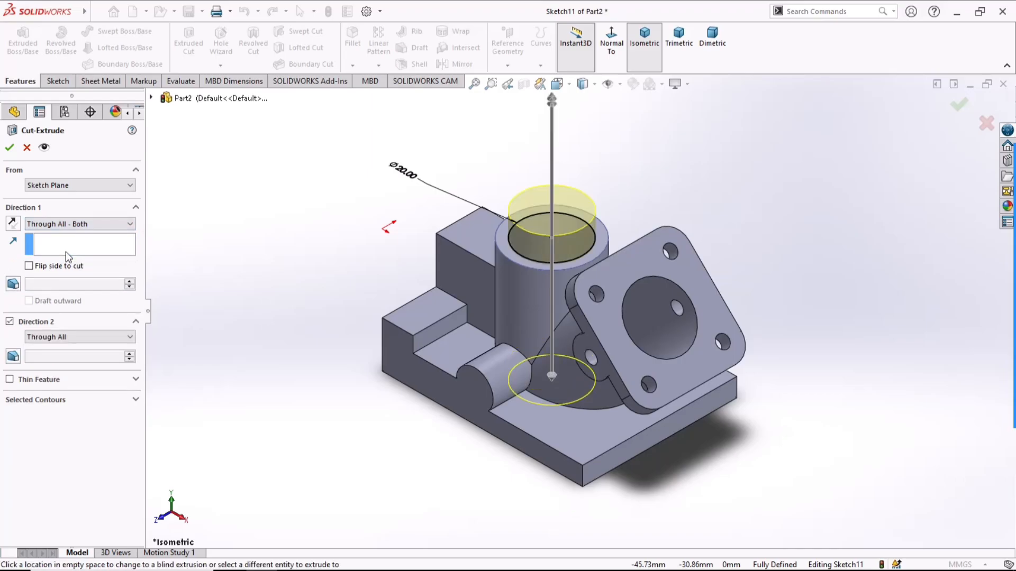
left_click(9, 149)
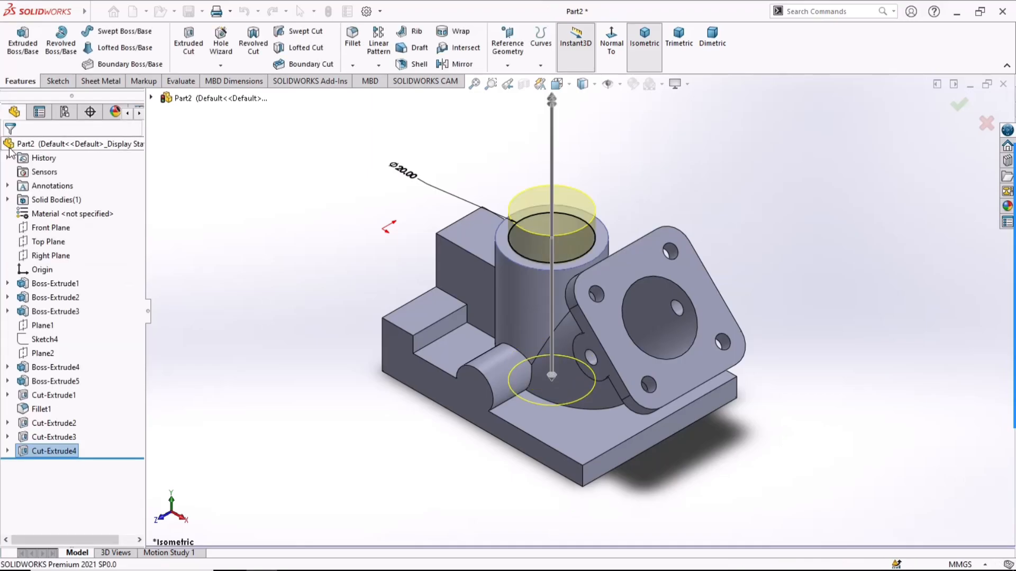
Start a sketch on the base's front profile face and draw a circle about 4.7 mm in diameter at the rounded rib's arc centre.
mouse_move(601, 188)
middle_mouse_down()
mouse_move(573, 264)
mouse_move(556, 152)
mouse_move(554, 201)
mouse_move(601, 199)
middle_mouse_up()
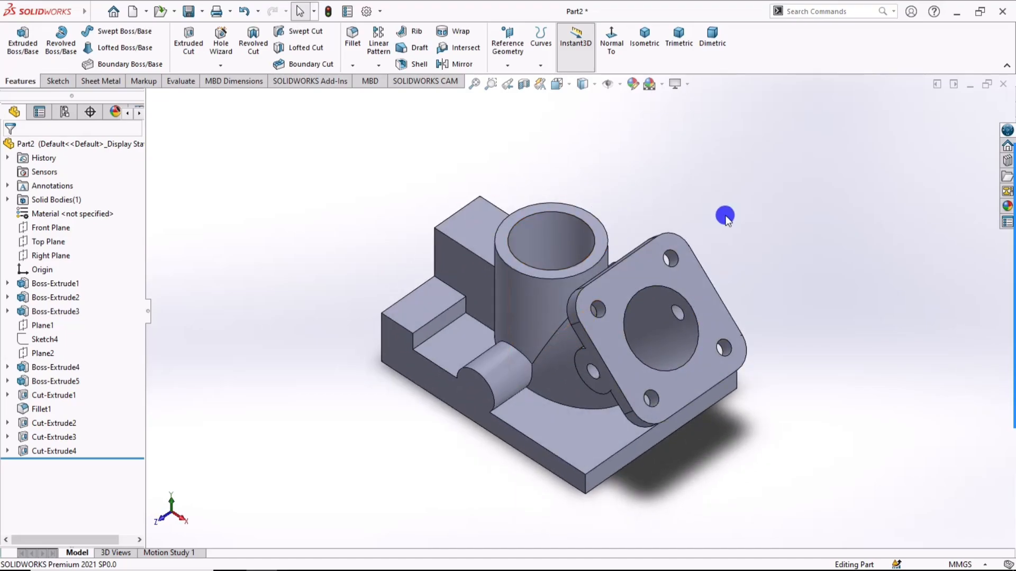
left_click(481, 387)
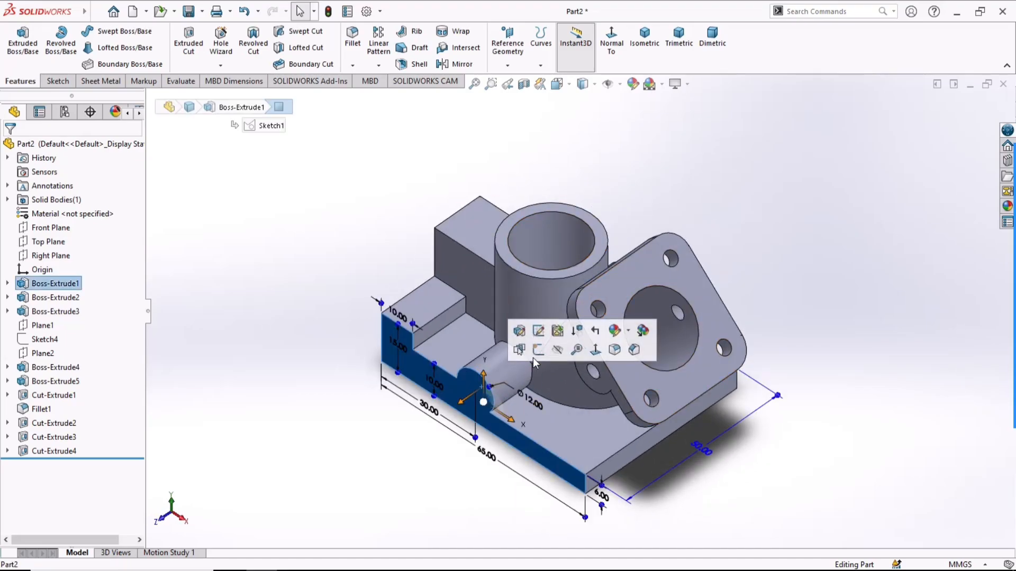
left_click(535, 352)
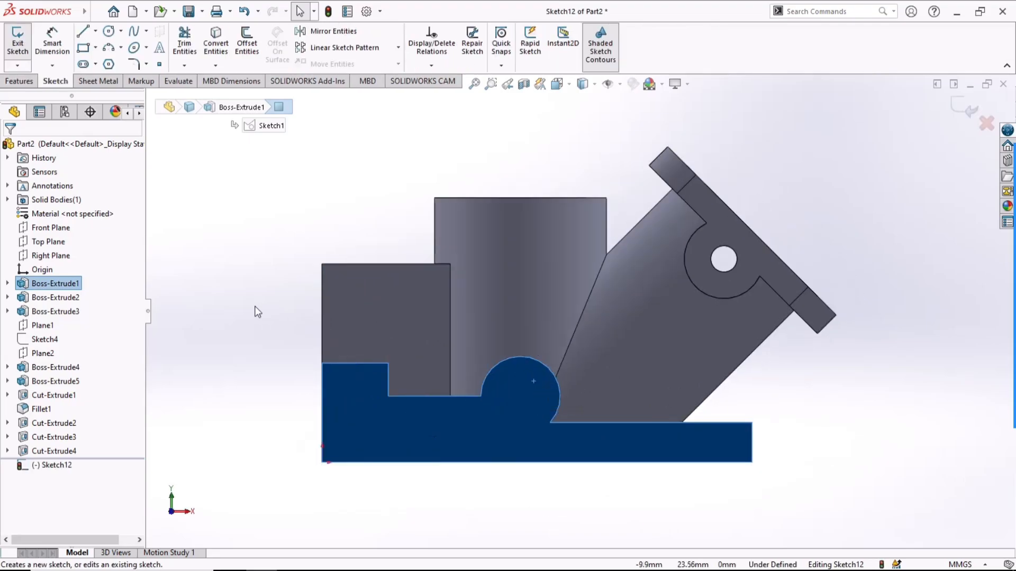
left_click(255, 311)
left_click(109, 32)
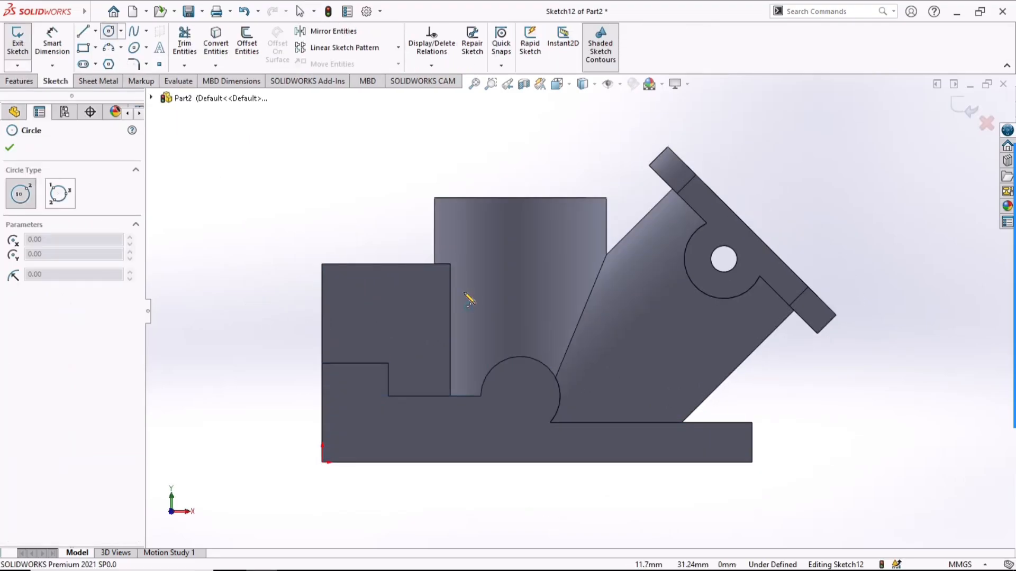
left_click(521, 396)
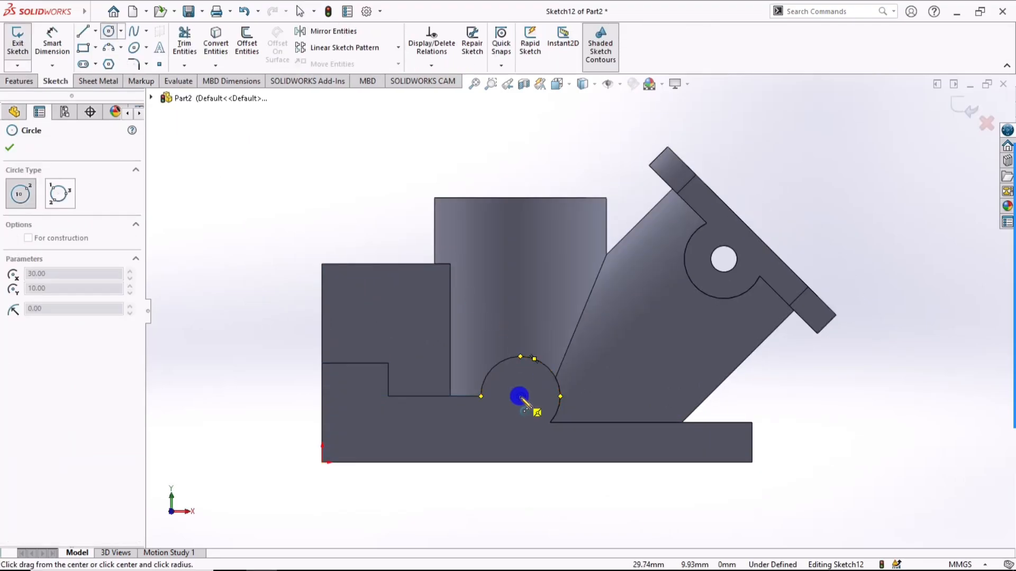
left_click(536, 407)
Dimension the circle at the rounded rib's centre to a 4 mm diameter.
left_click(52, 43)
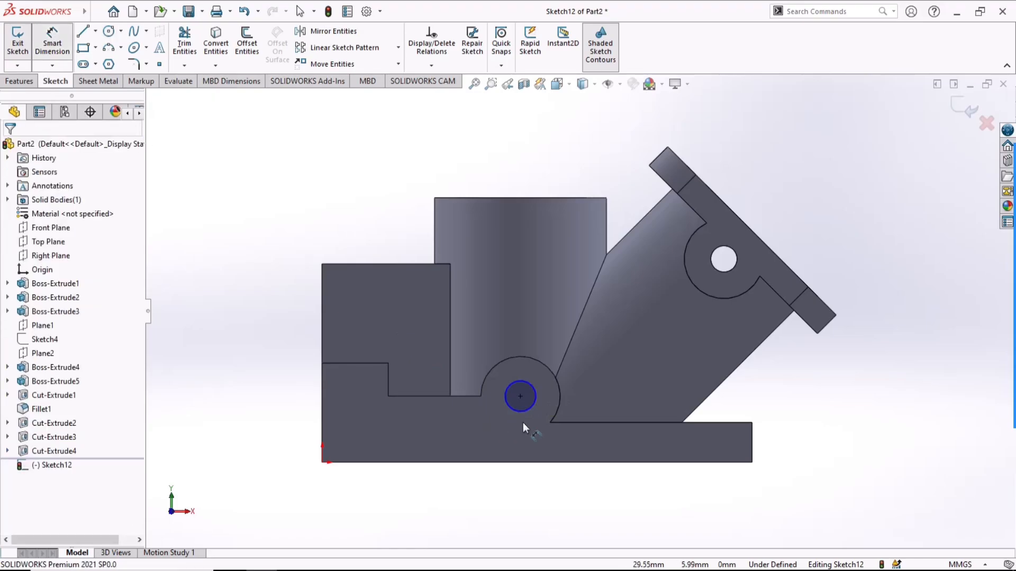
left_click(523, 414)
left_click(455, 500)
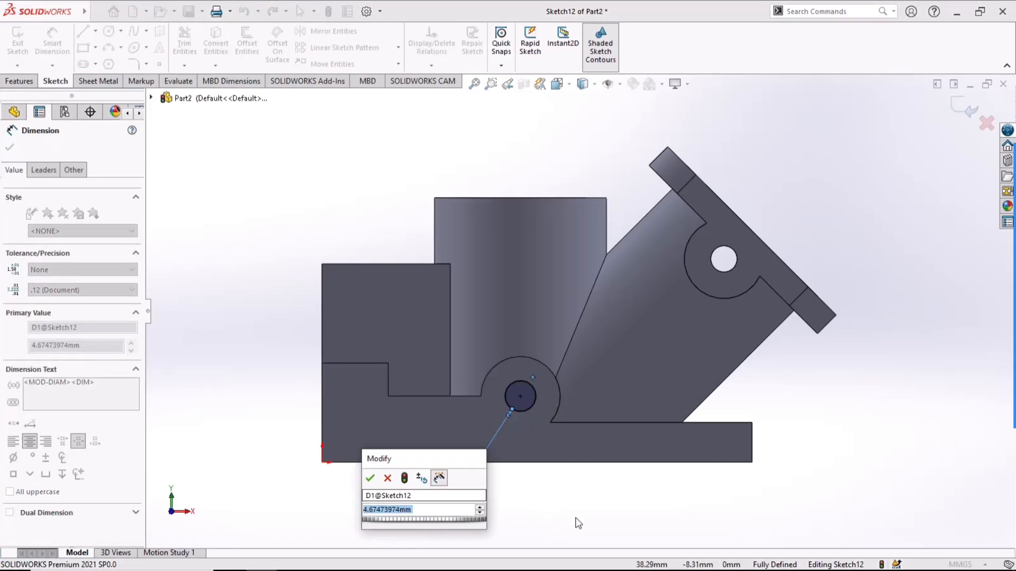
type("4")
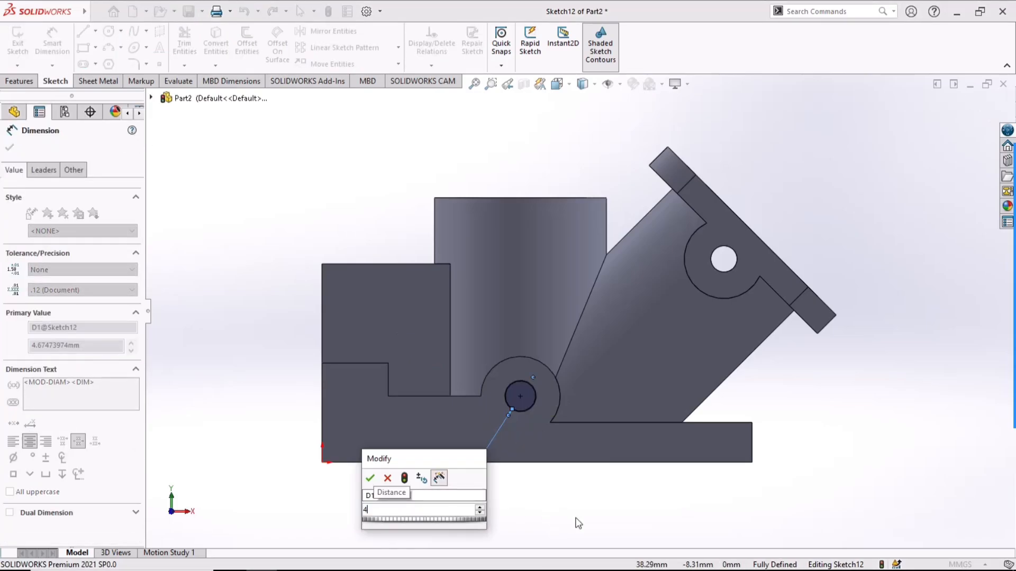
key("Return")
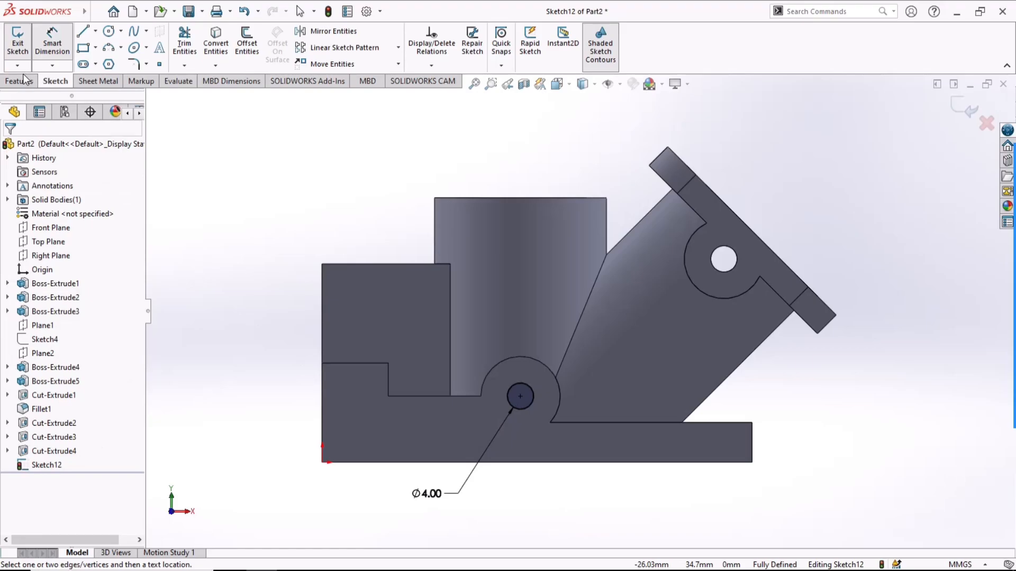
Cut the 4 mm circle lengthwise through the rounded rib with the Through All - Both end condition.
left_click(23, 85)
left_click(189, 45)
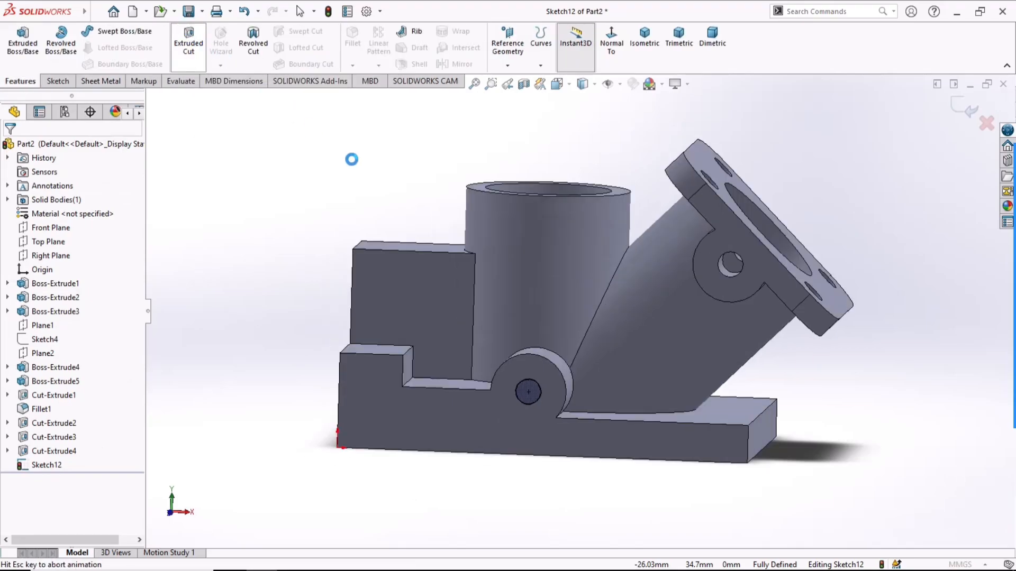
left_click(55, 186)
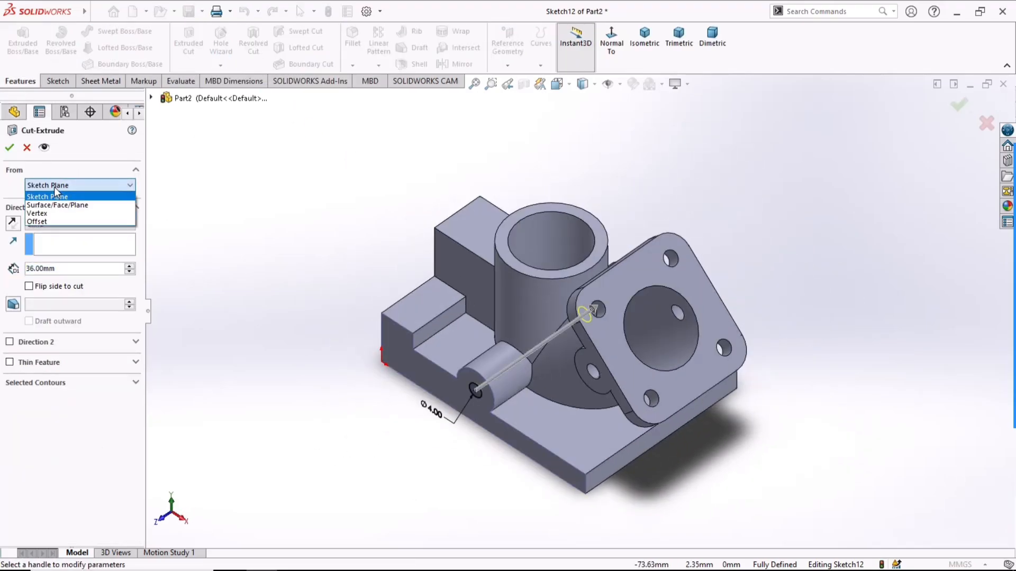
left_click(54, 186)
left_click(51, 225)
left_click(59, 252)
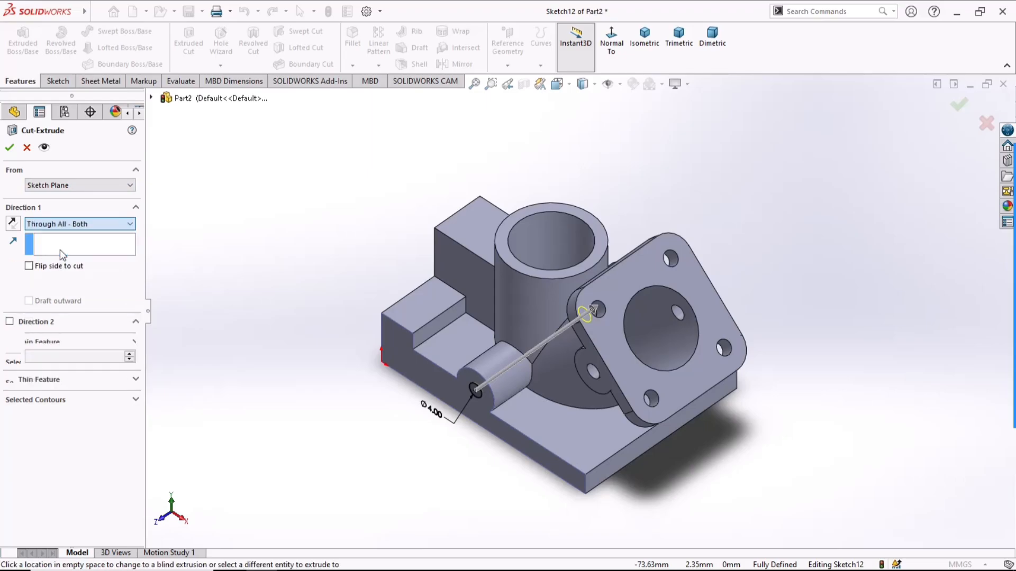
left_click(8, 145)
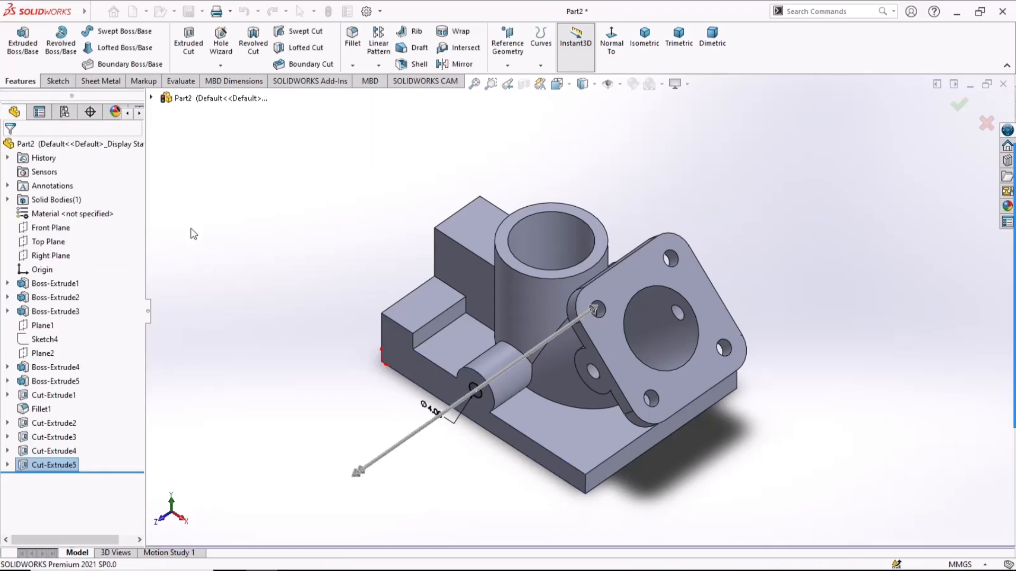
Fillet the outer top edge of the tall block behind the vertical tube with a 6 mm constant radius.
left_click(352, 38)
left_click(22, 198)
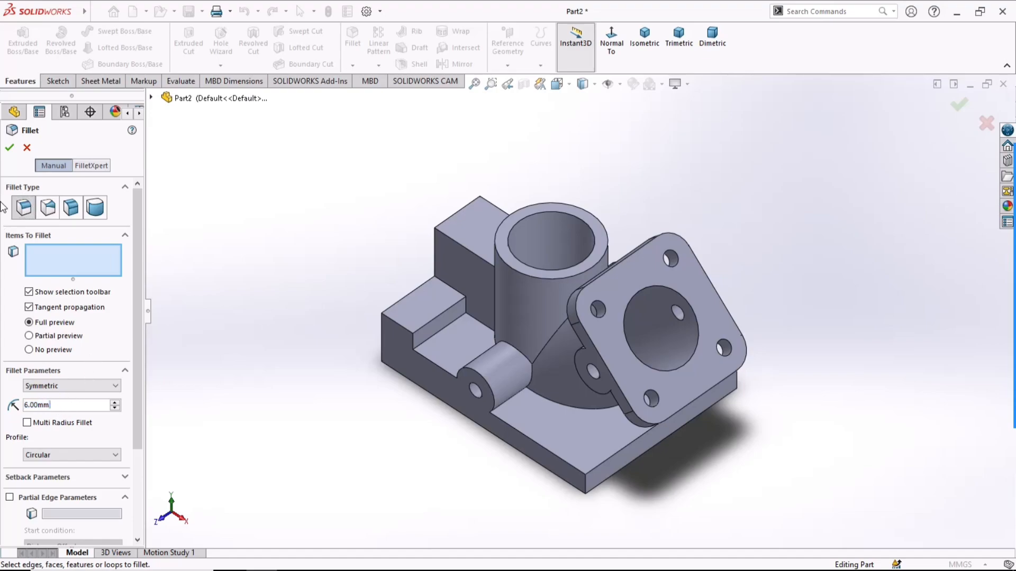
left_click(9, 149)
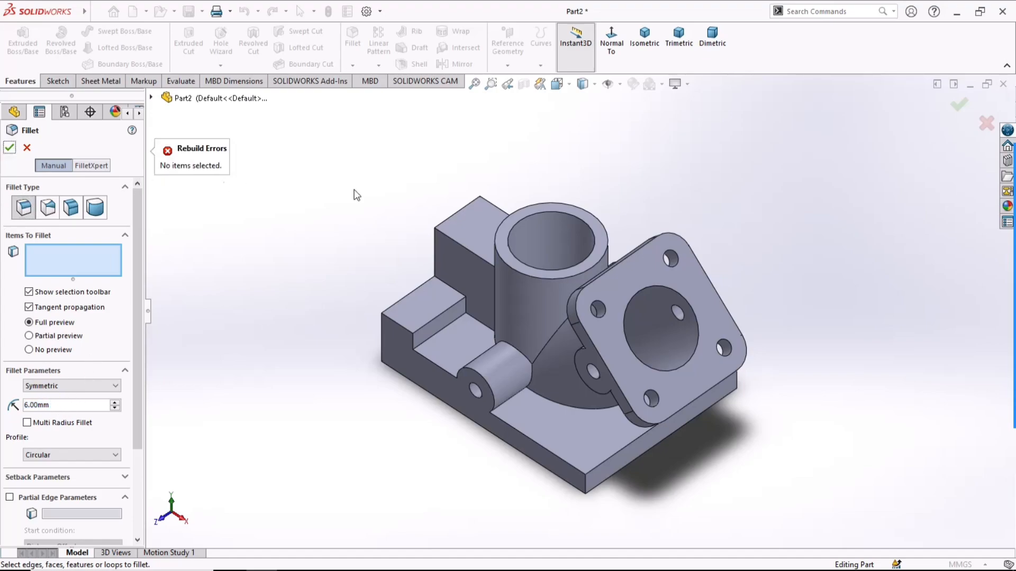
left_click(448, 220)
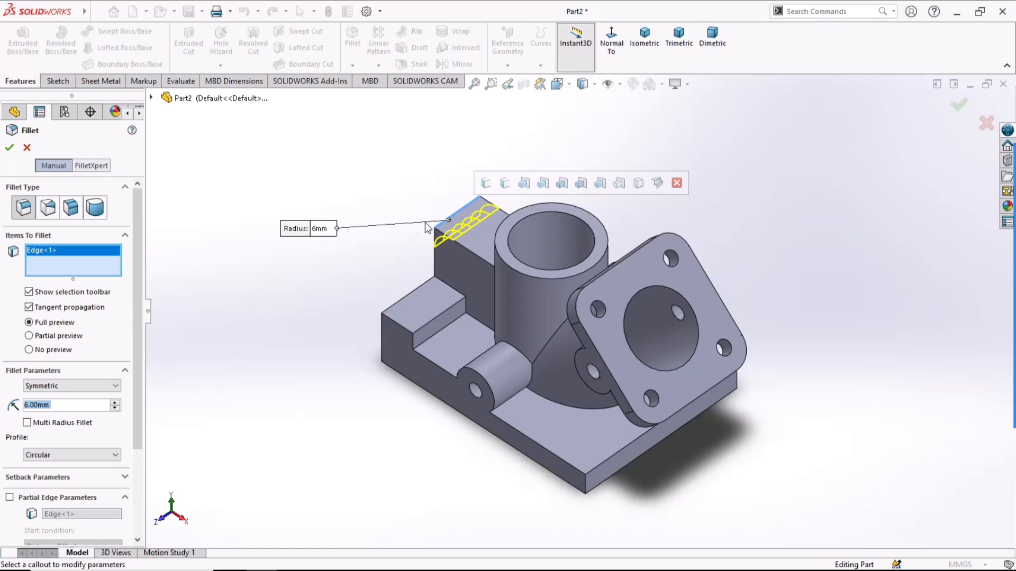
left_click(10, 147)
Start a 2 mm constant radius fillet on the top edge where the tall block meets the vertical tube.
left_click(350, 34)
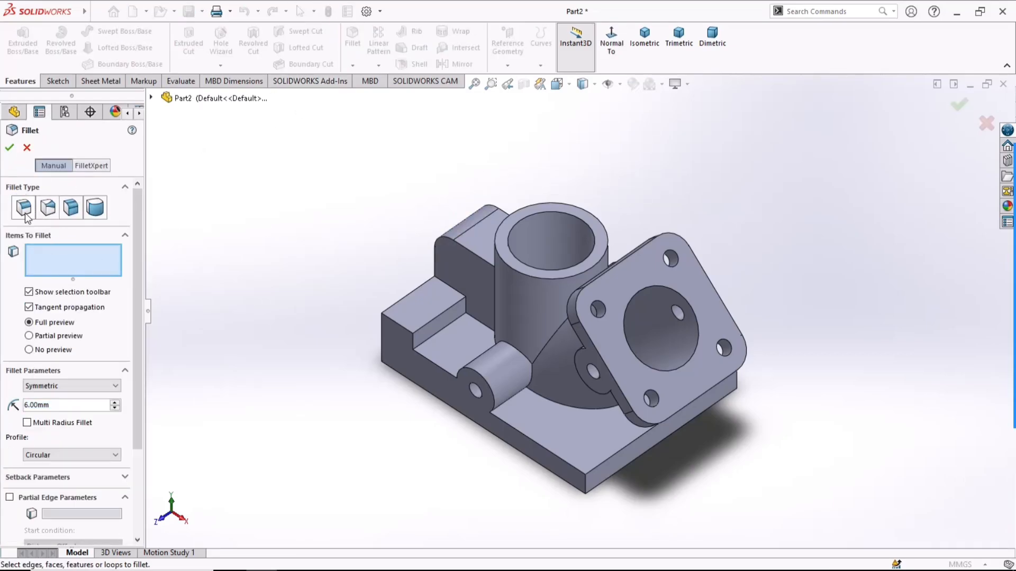
double_click(68, 405)
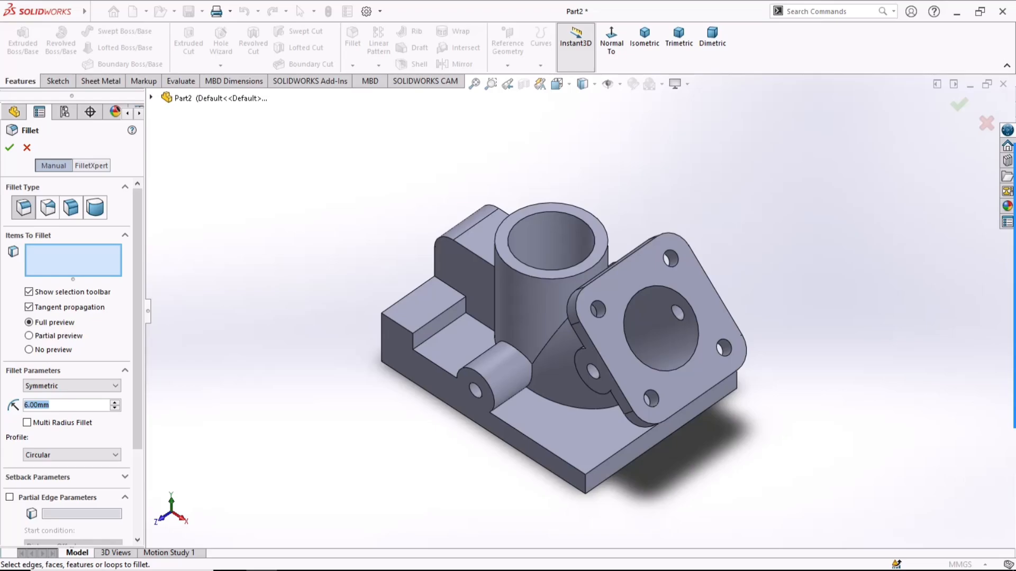
type("2")
key("Return")
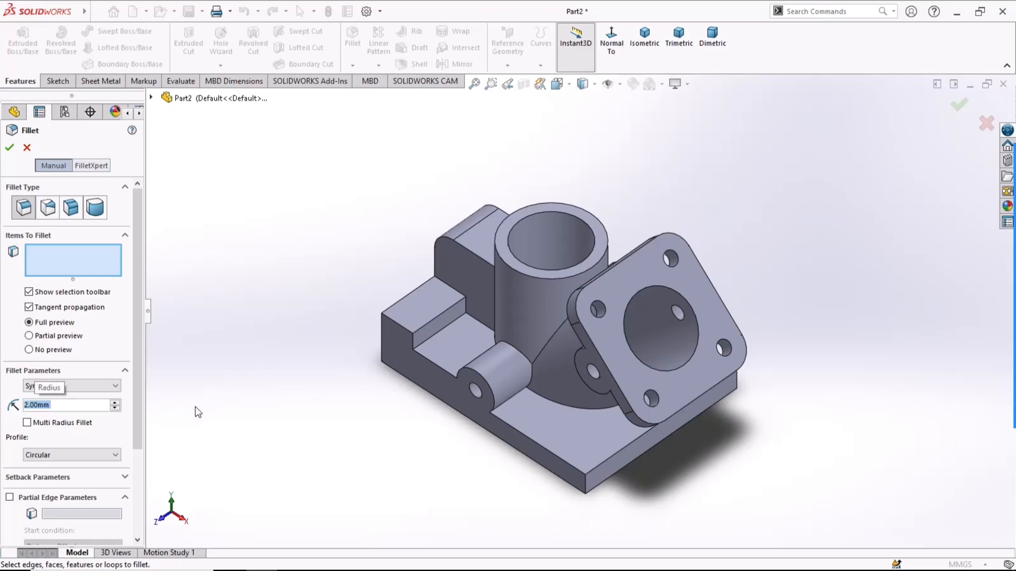
middle_click_drag(332, 249, 424, 254)
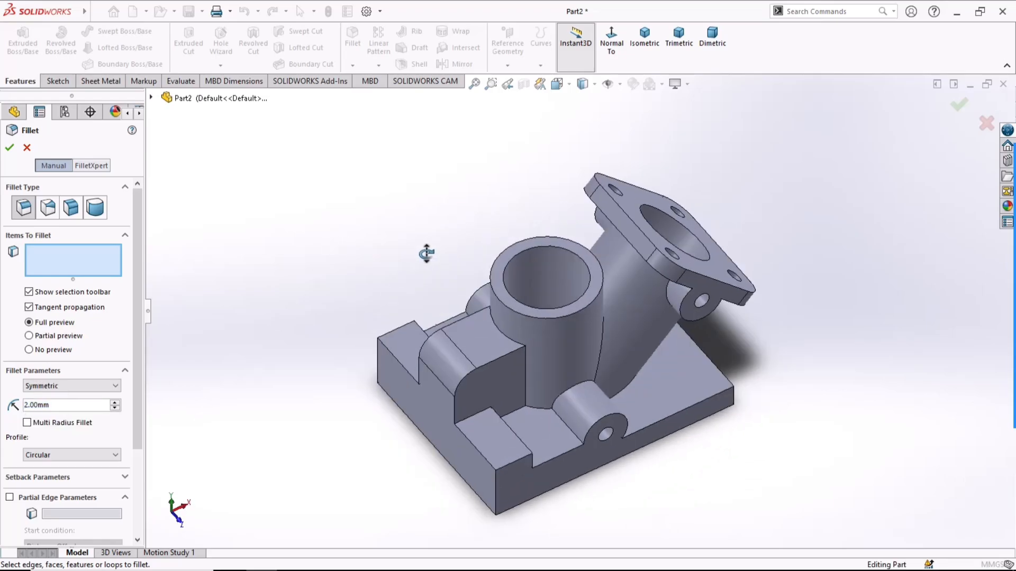
left_click(504, 338)
middle_click_drag(504, 339, 534, 399)
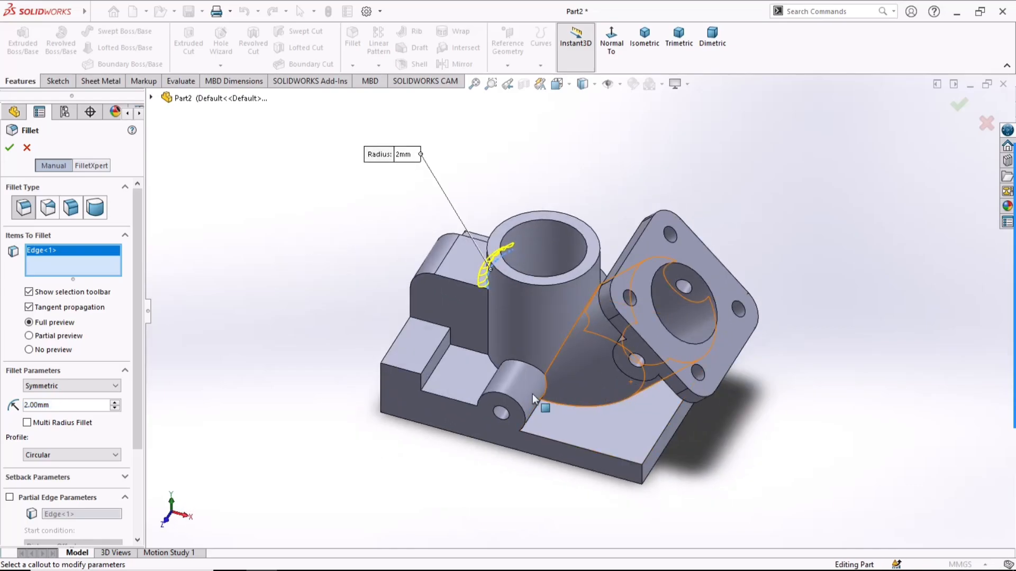
Add the raised end step's inner bottom edge and both base edges of the near rounded rib to the 2 mm fillet and apply it.
left_click(429, 376)
middle_click_drag(463, 411, 479, 431)
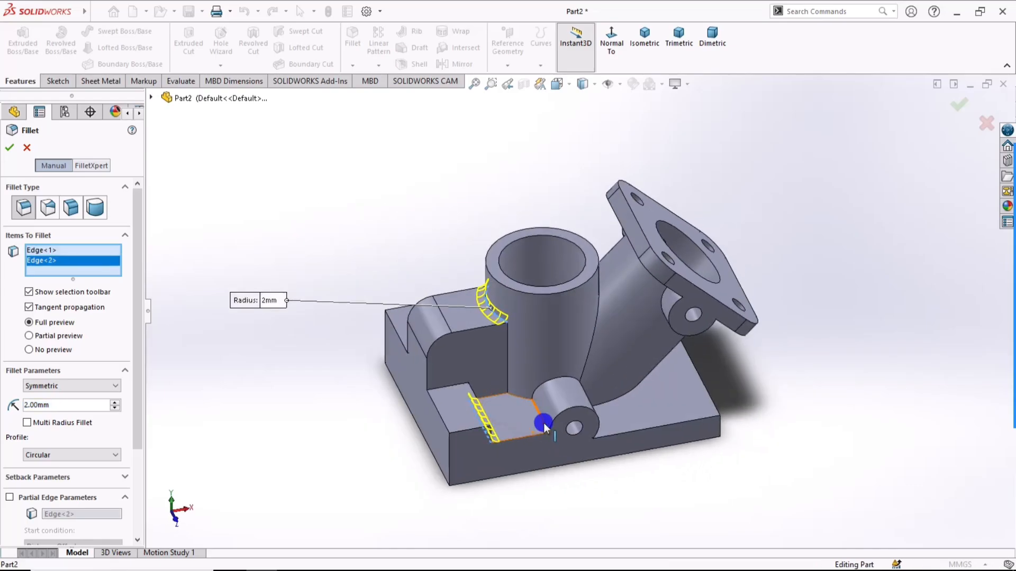
left_click(548, 428)
middle_click_drag(548, 429, 514, 409)
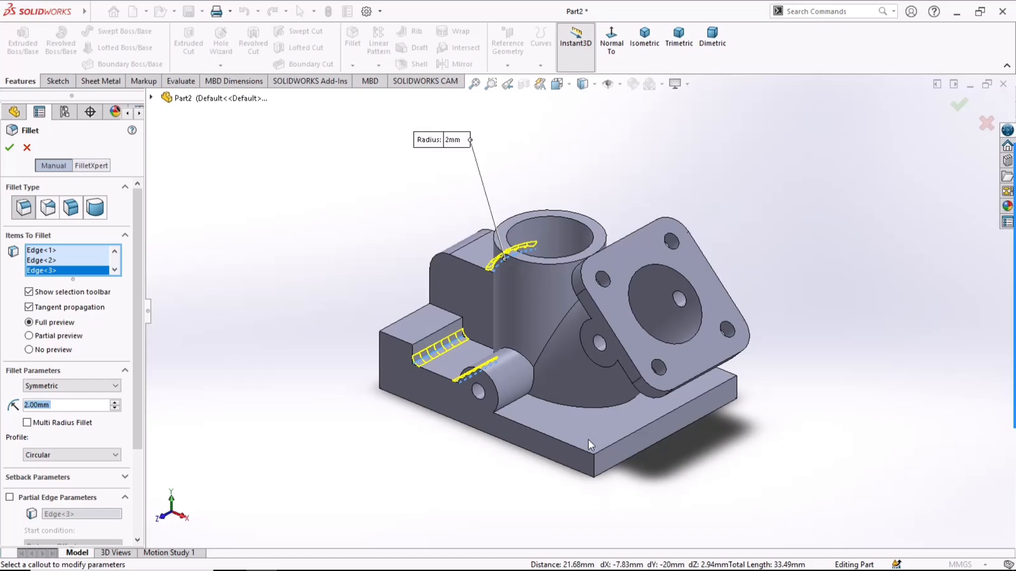
left_click(512, 407)
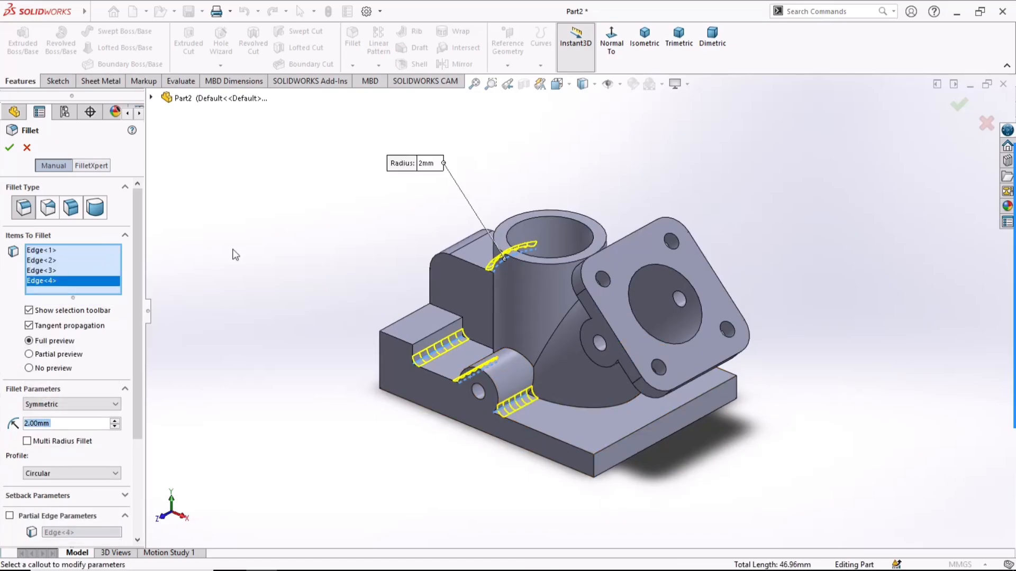
left_click(10, 147)
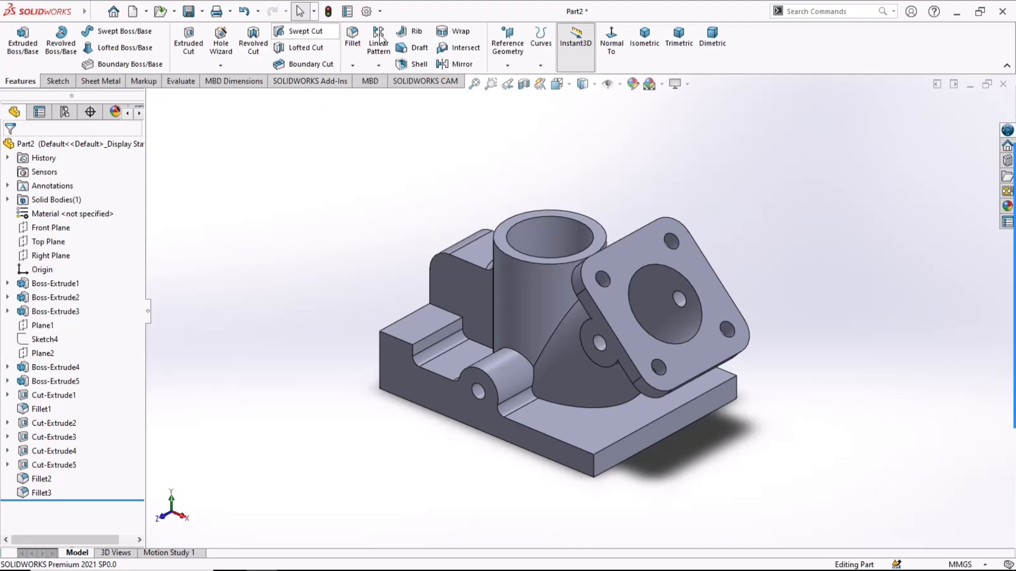
Fillet the four vertical corner edges of the base with a 5 mm constant radius.
left_click(353, 37)
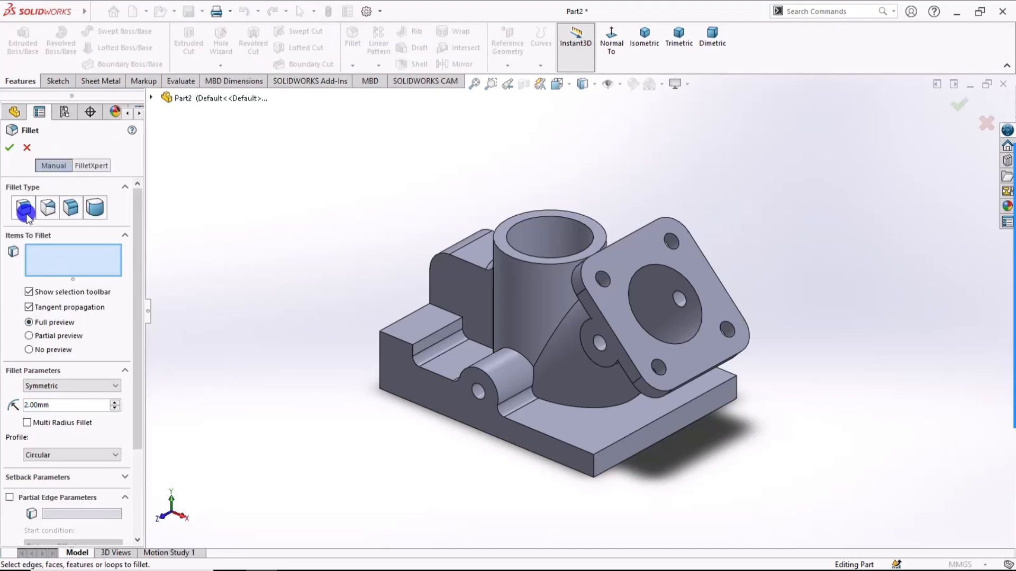
left_click_drag(71, 405, 26, 406)
type("5")
key("Return")
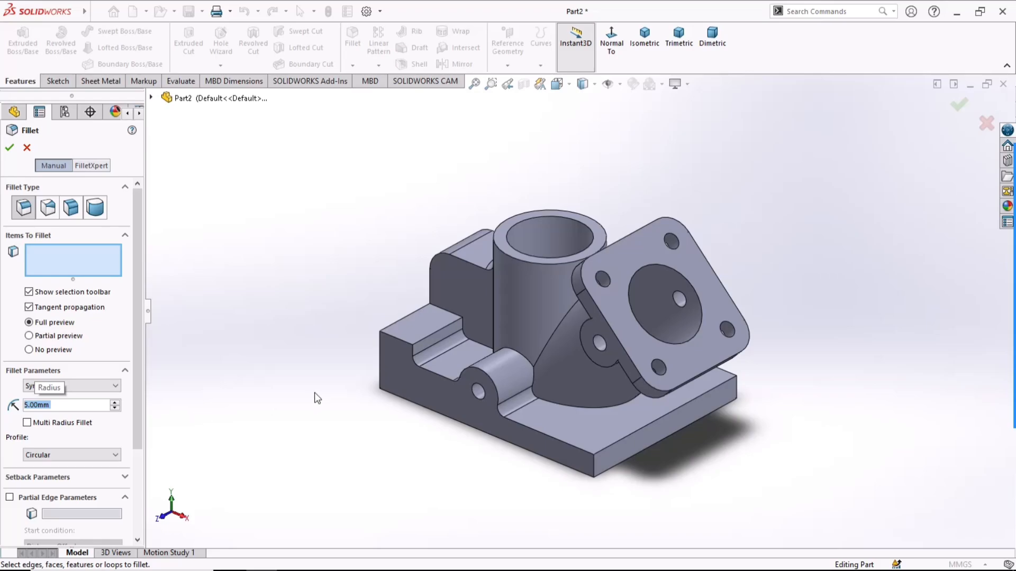
left_click(378, 370)
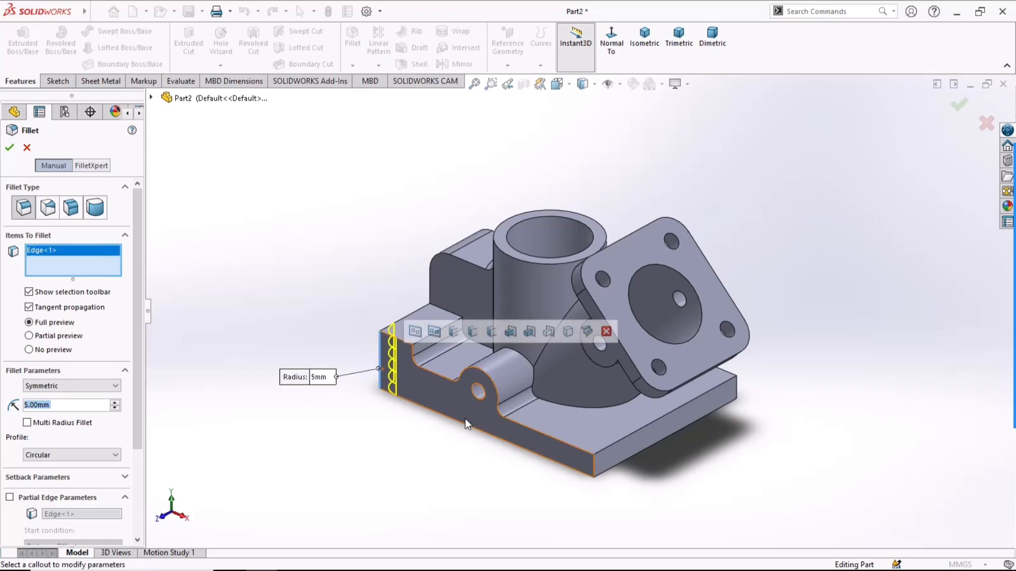
left_click(594, 462)
left_click(737, 389)
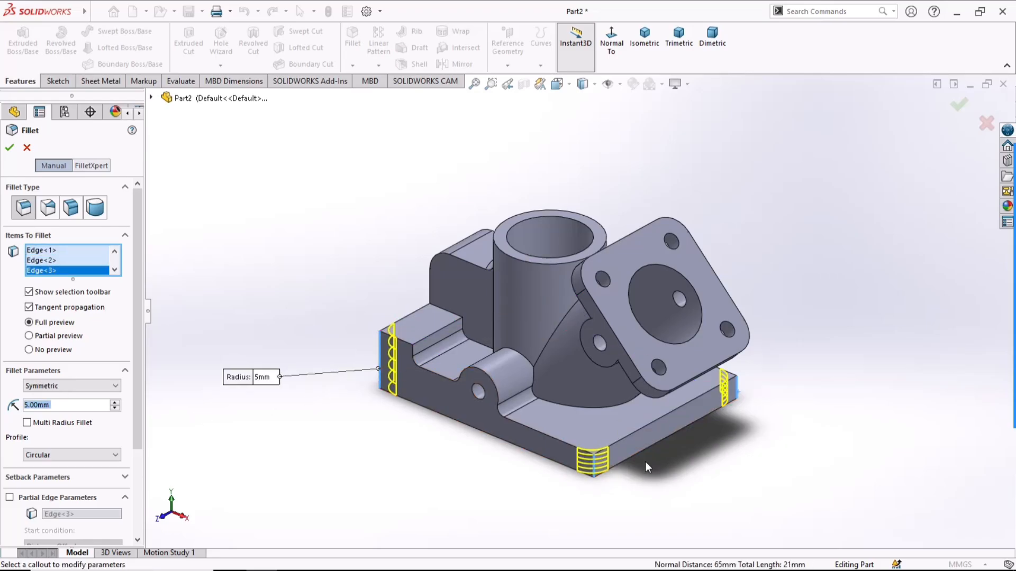
middle_click_drag(598, 464, 526, 472)
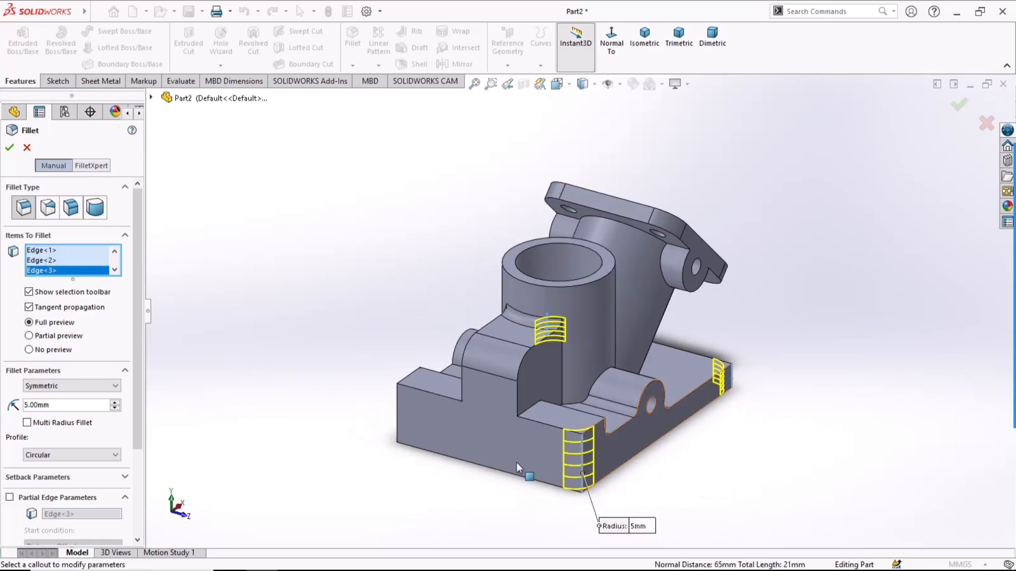
left_click(396, 418)
left_click(8, 147)
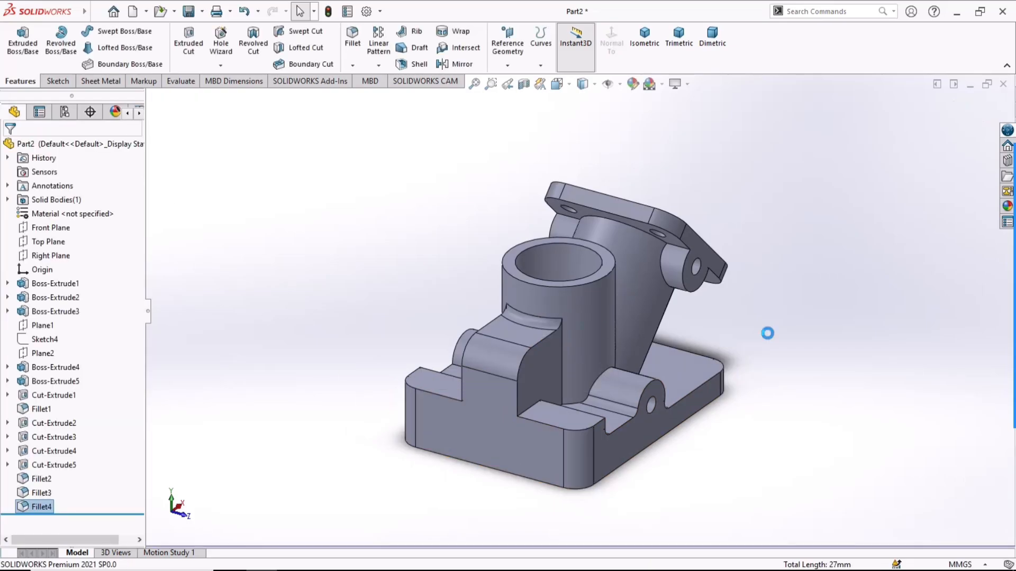
Start a sketch on the tall block's front side face and draw a circle about 5.7 mm in diameter at its rounded corner's arc centre.
middle_click_drag(791, 326, 716, 332)
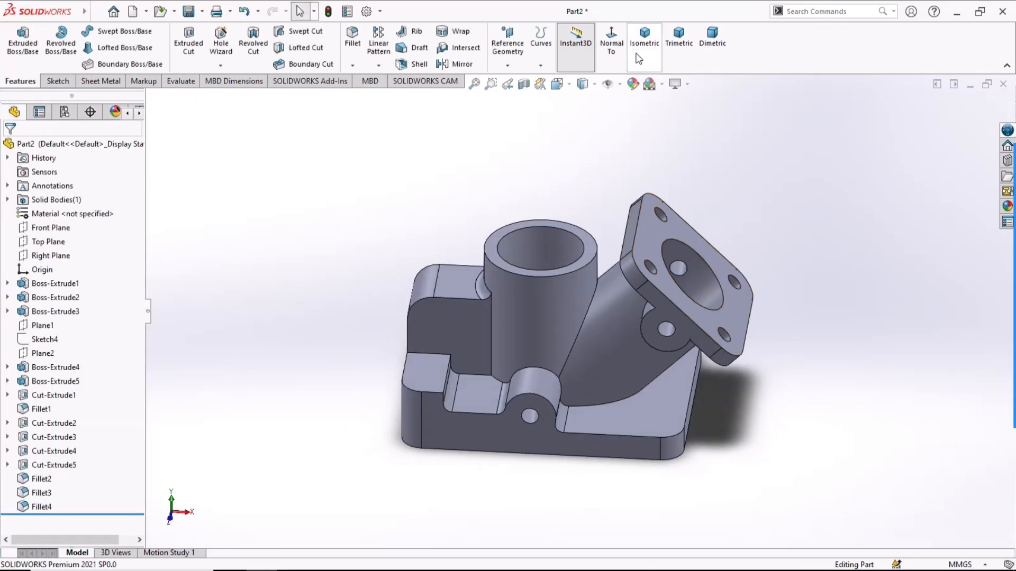
left_click(645, 37)
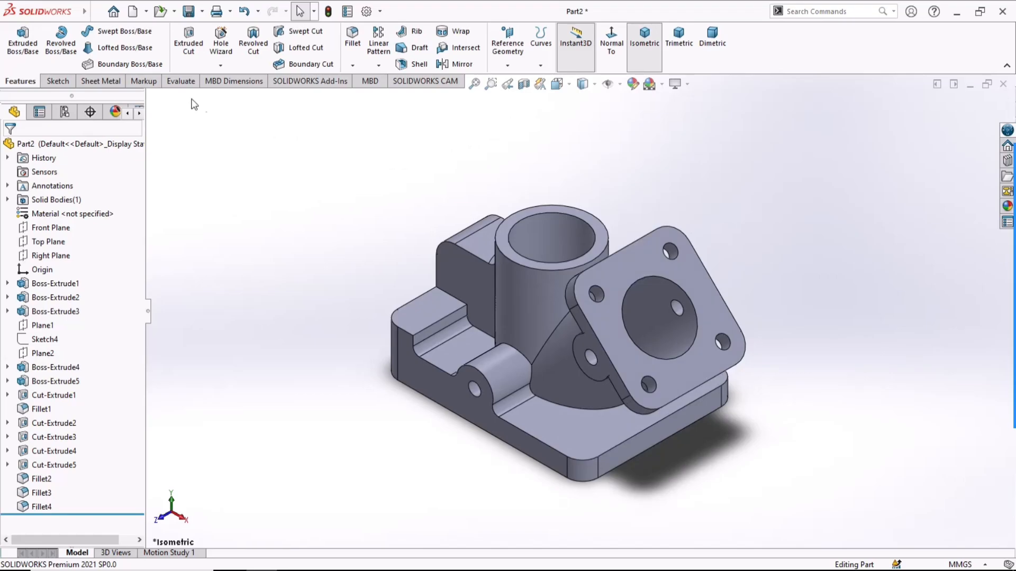
left_click(469, 276)
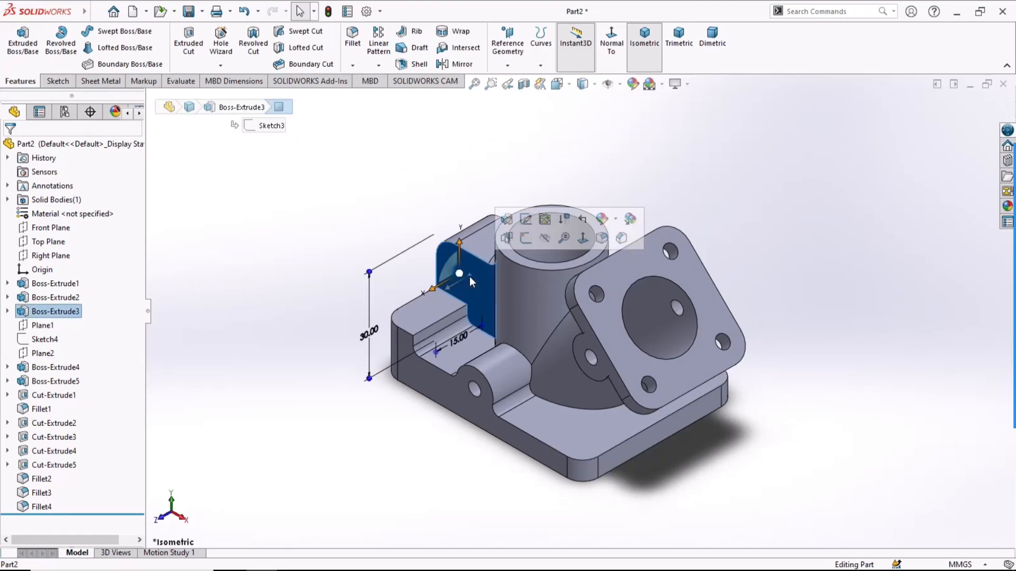
left_click(529, 238)
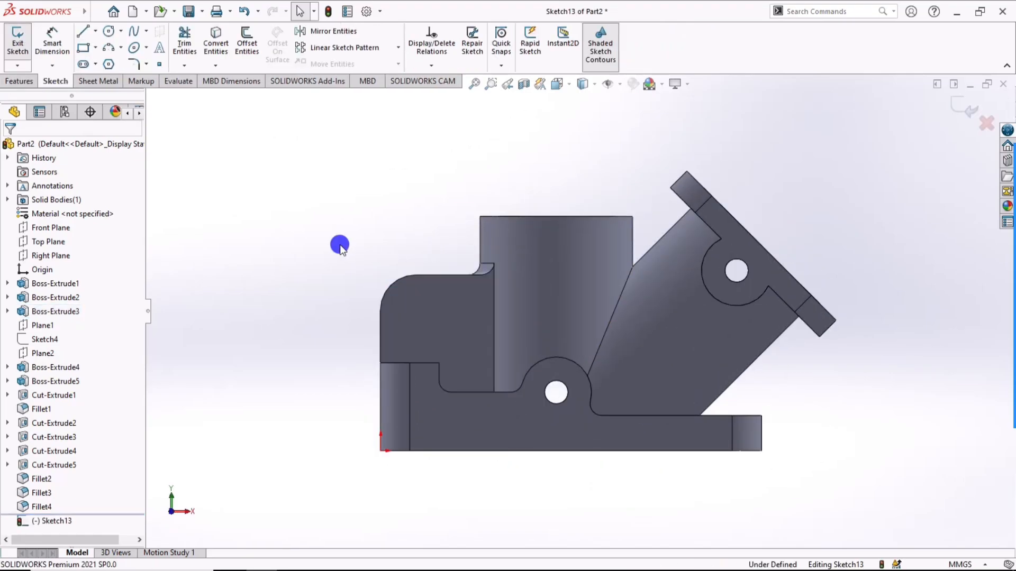
left_click(108, 31)
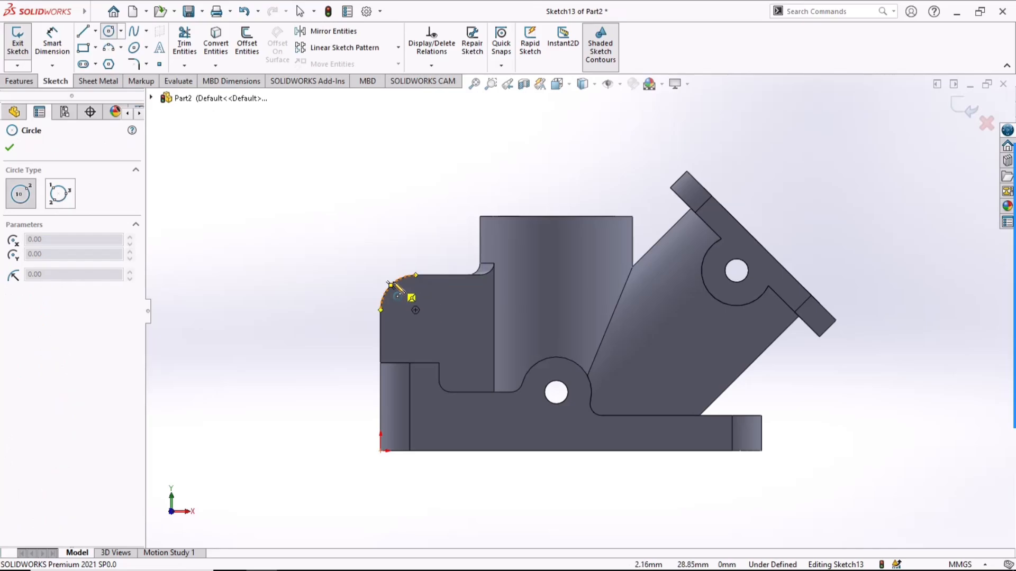
left_click(415, 310)
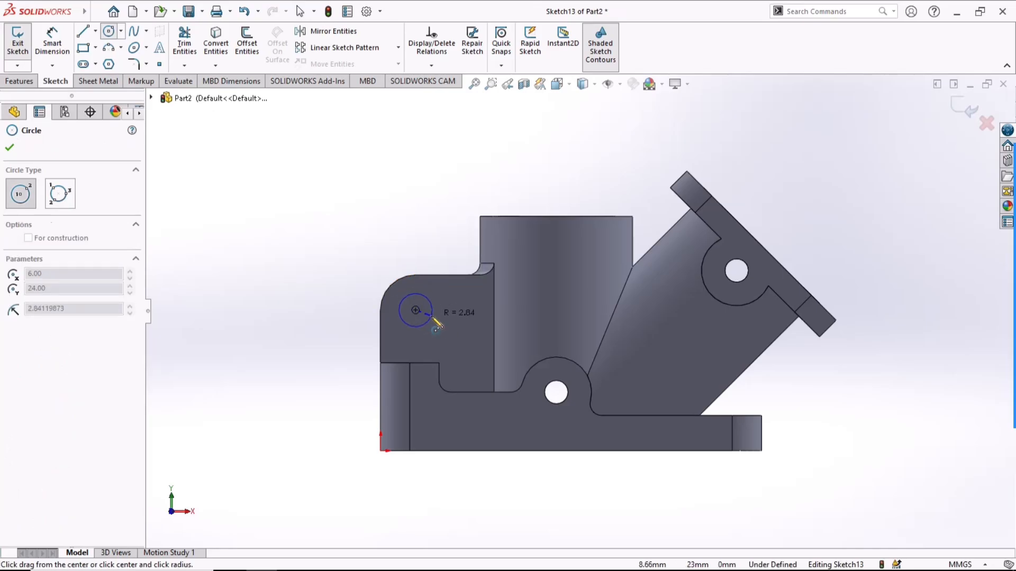
left_click(427, 322)
Dimension the circle at the tall block's rounded corner to a 4 mm diameter.
left_click(53, 42)
left_click(415, 294)
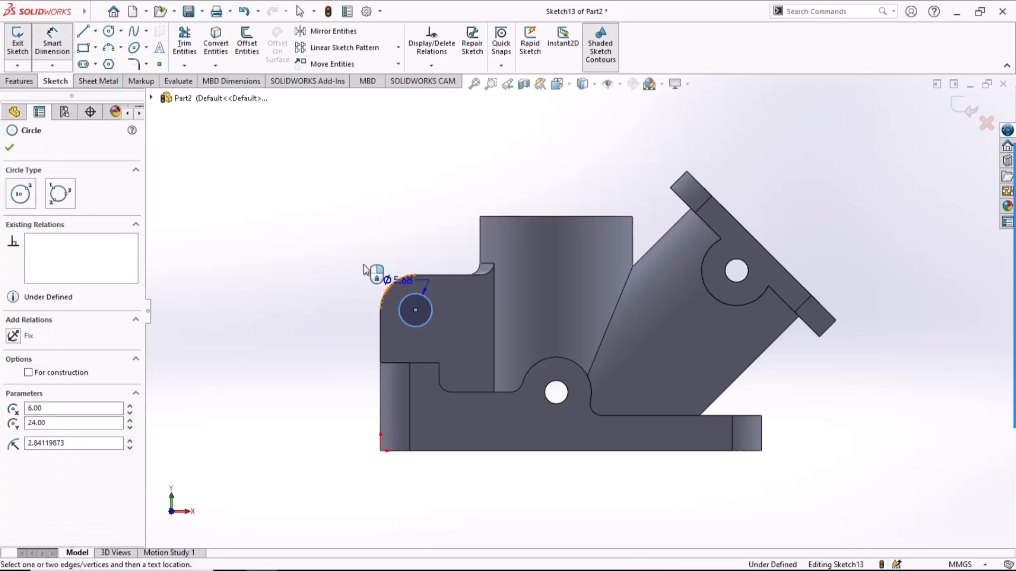
left_click(326, 253)
type("4")
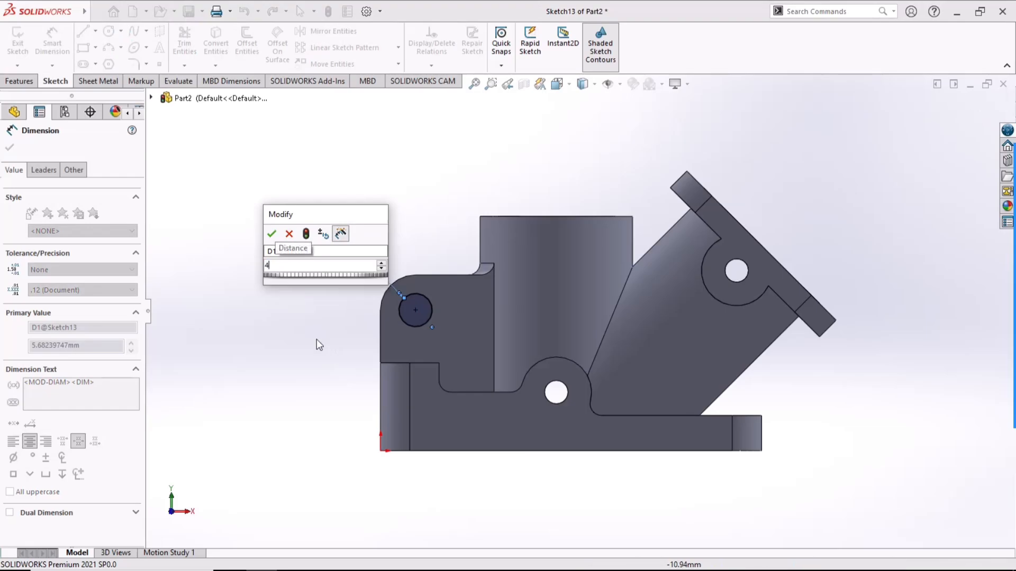
key("Return")
key("Escape")
Cut the 4 mm circle through the tall block with the Through All - Both end condition.
left_click(19, 81)
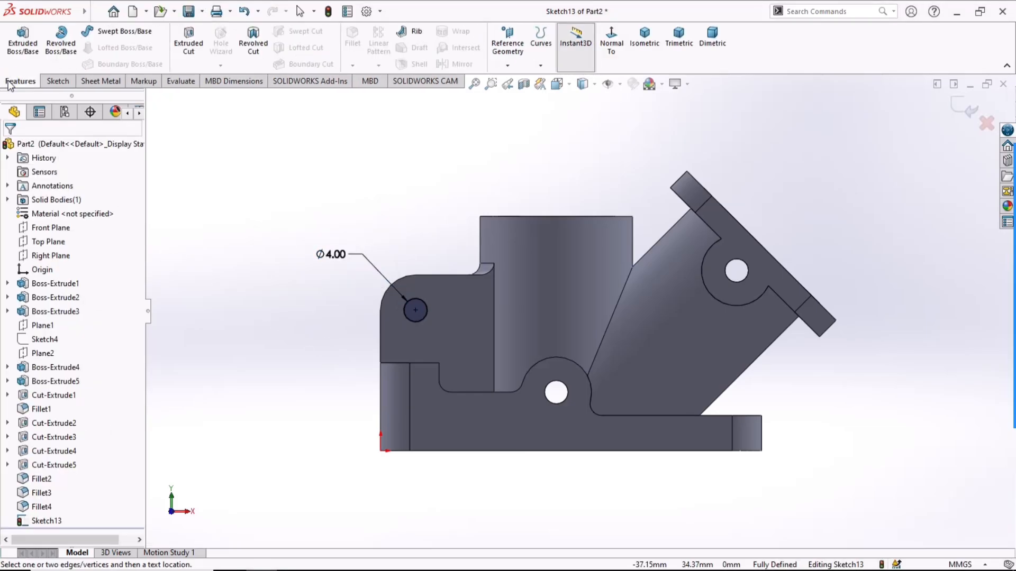
left_click(188, 42)
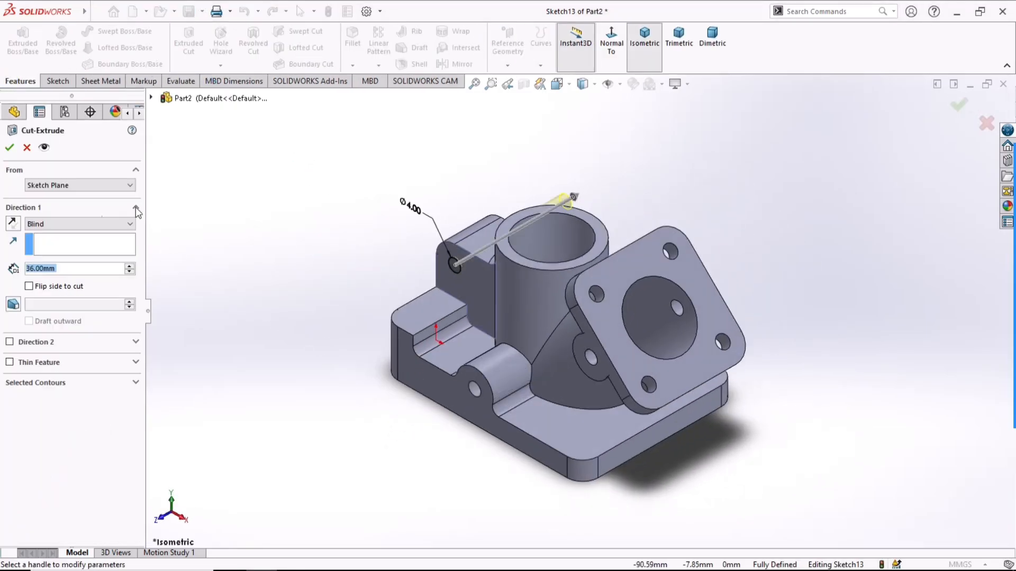
left_click(61, 224)
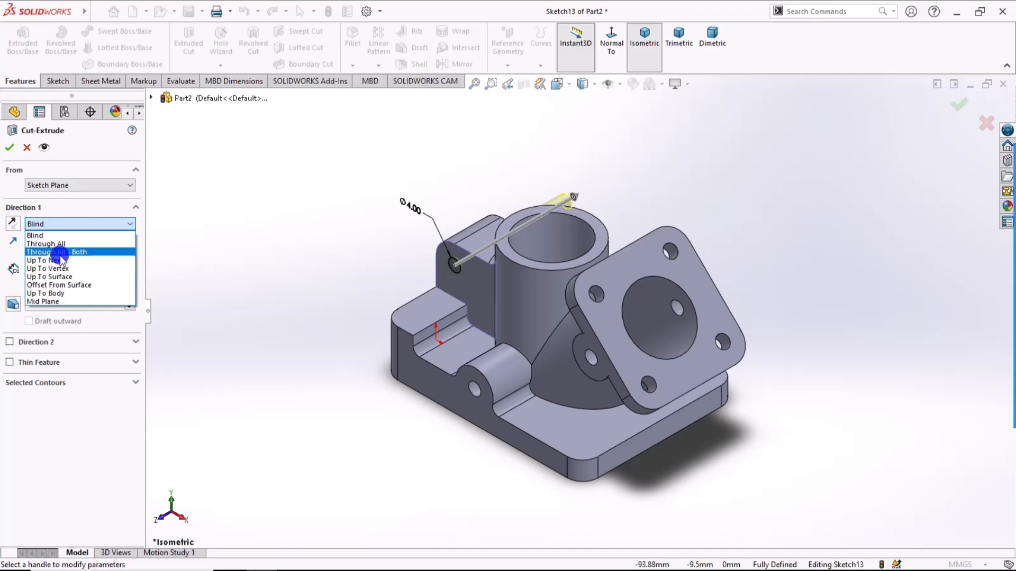
left_click(60, 252)
left_click(10, 145)
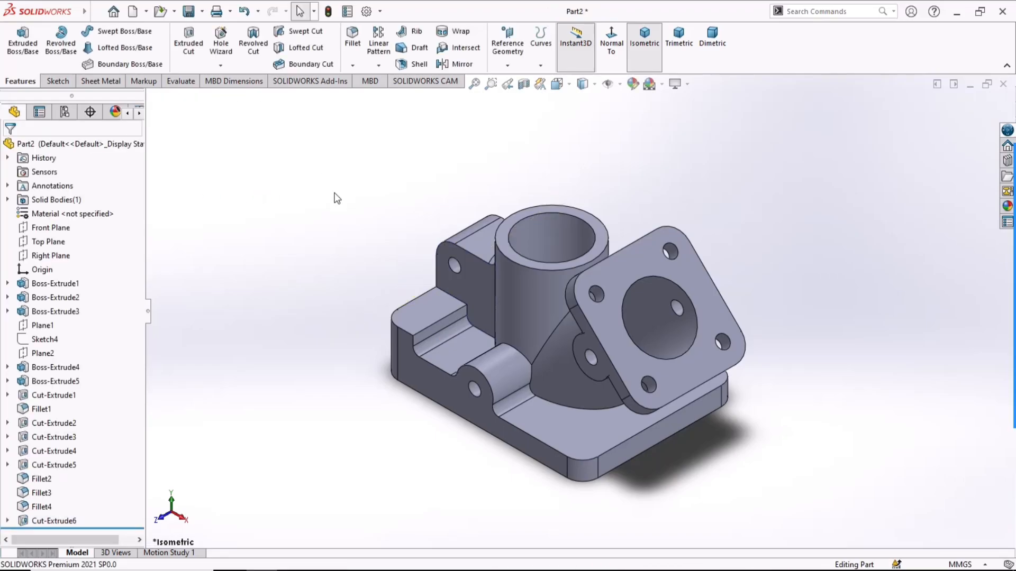
Start a sketch on the raised end step's top face and draw a circle about 4.8 mm in diameter at that end's rear corner arc centre.
left_click(426, 309)
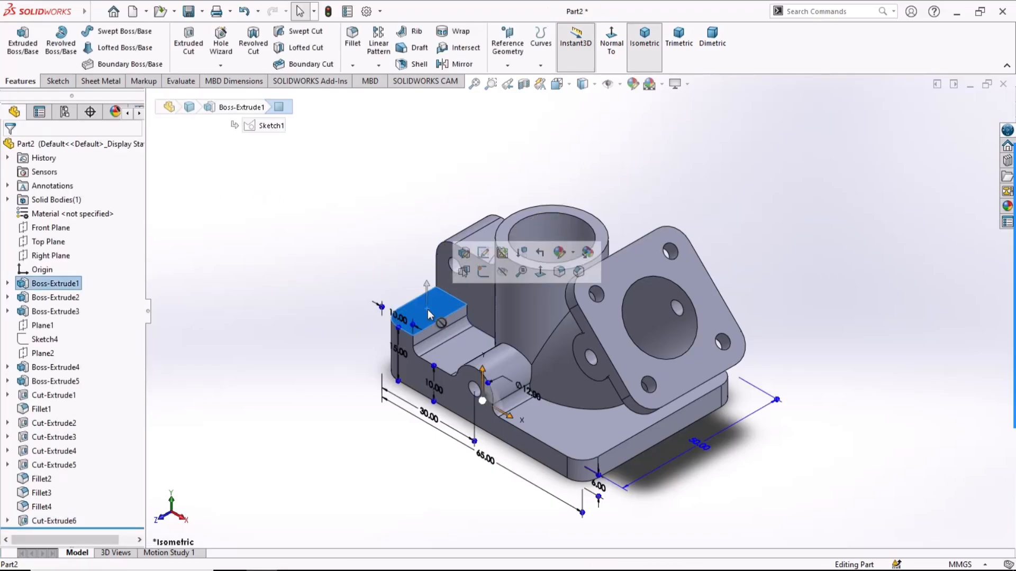
left_click(483, 273)
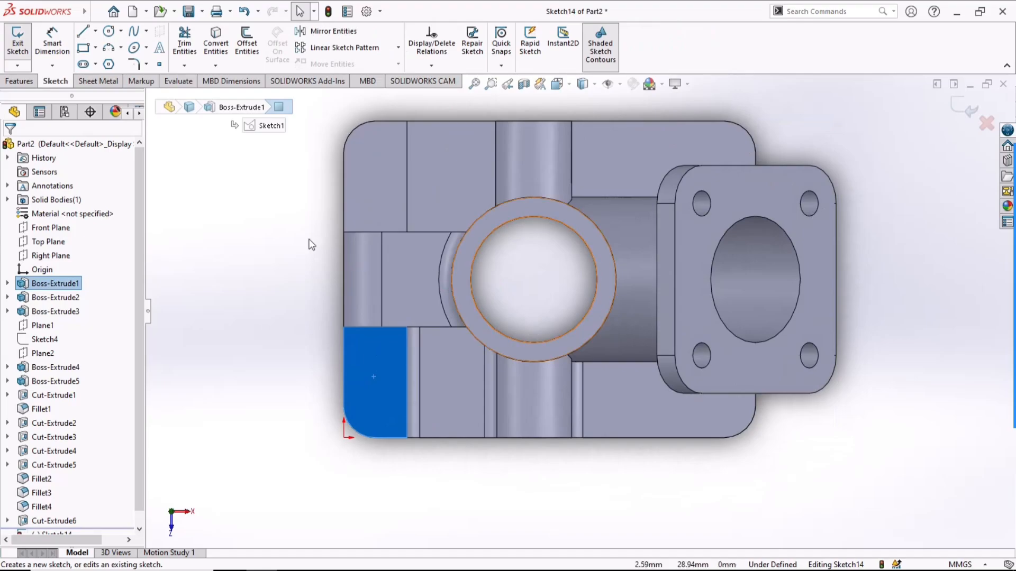
middle_click_drag(470, 241, 474, 298, "ctrl")
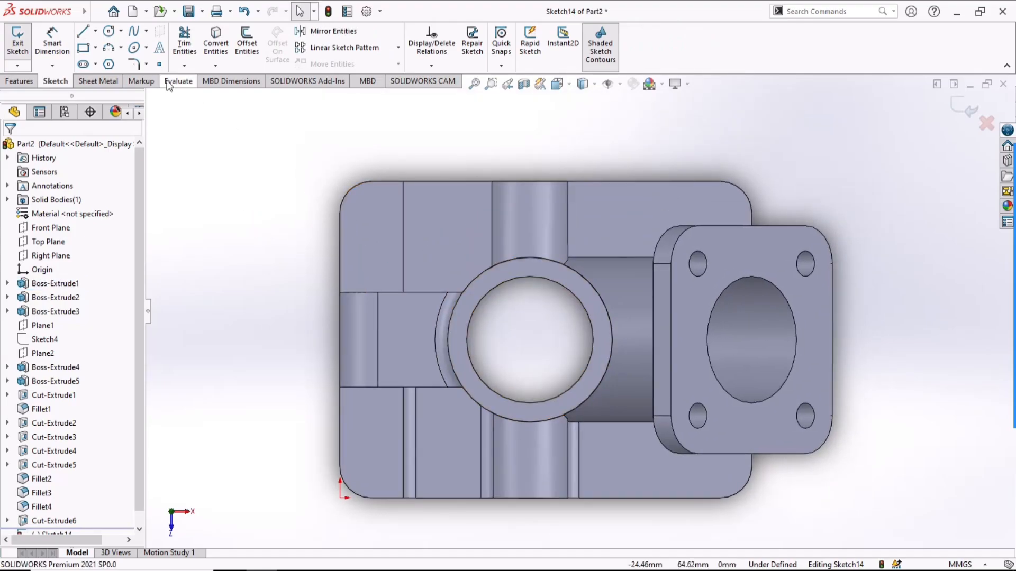
left_click(107, 32)
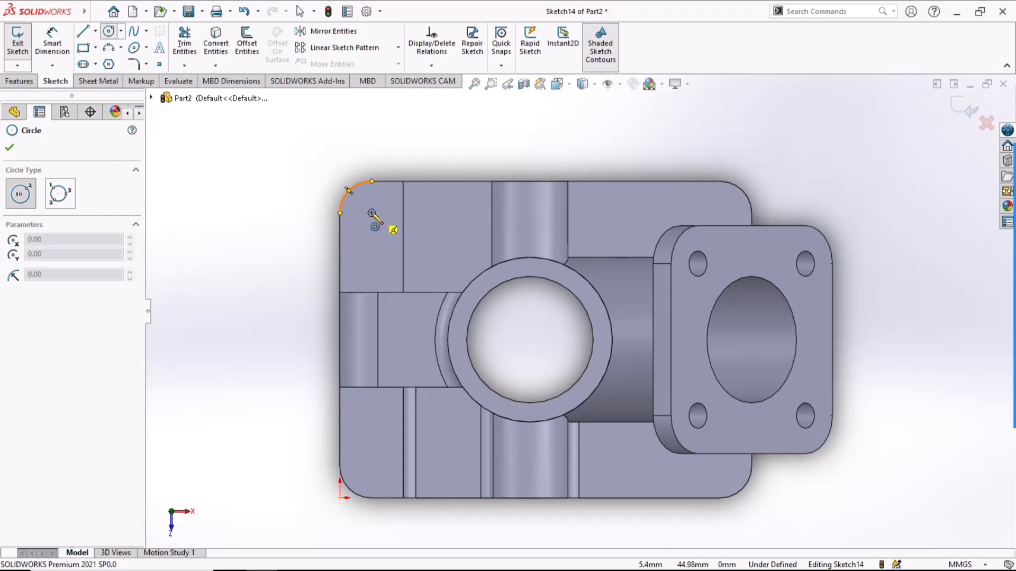
left_click(372, 214)
left_click(384, 220)
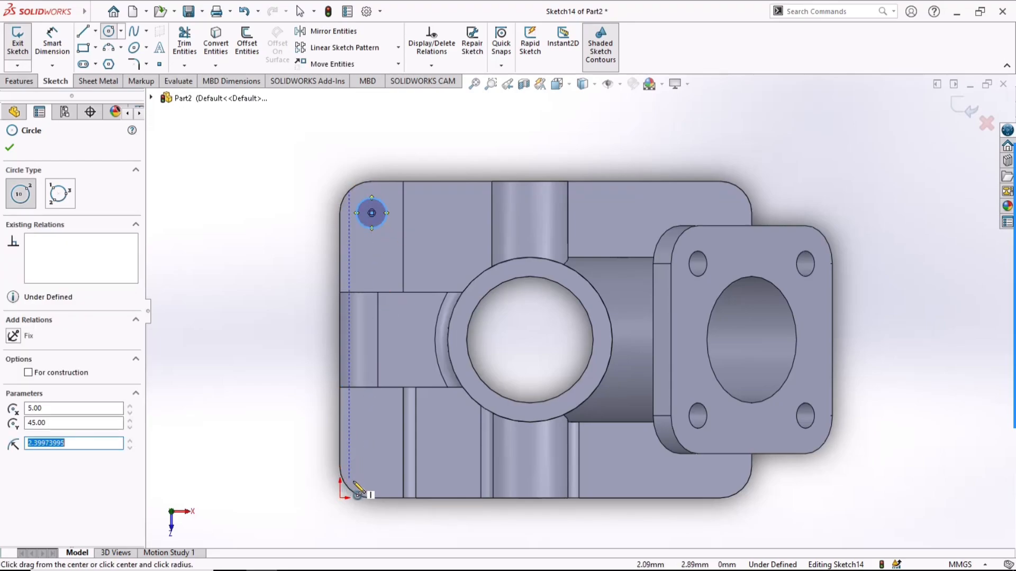
Draw circles about 4.6, 4.0 and 5.6 mm in diameter at the arc centres of the base's three remaining corners.
left_click(372, 466)
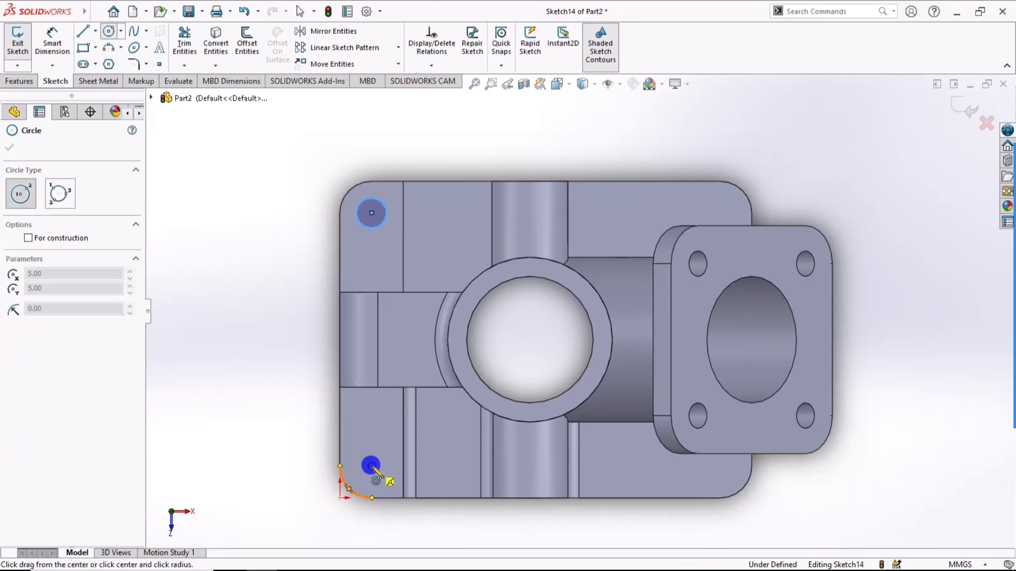
left_click(382, 475)
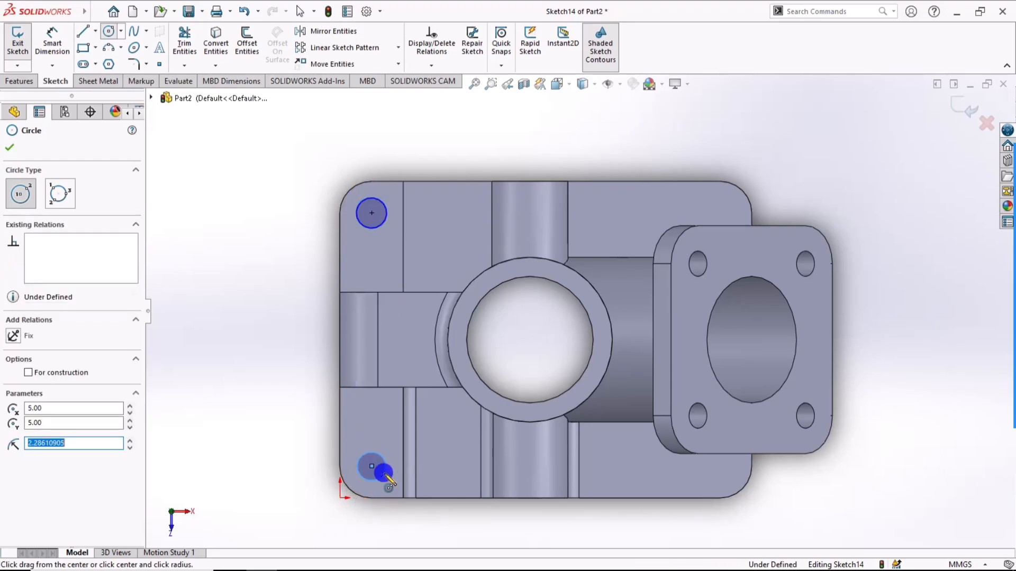
left_click(721, 214)
left_click(729, 222)
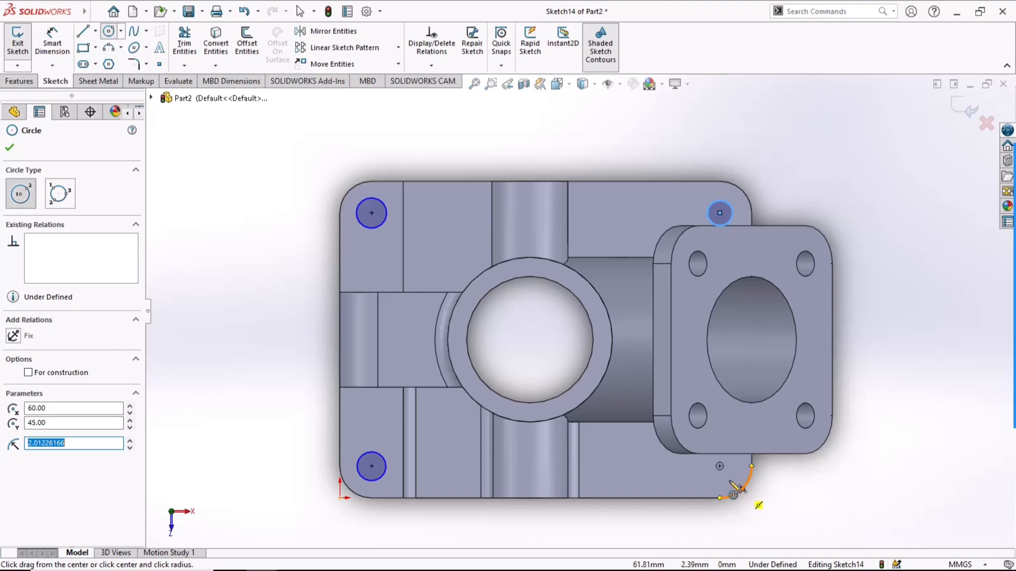
left_click(720, 466)
left_click(734, 475)
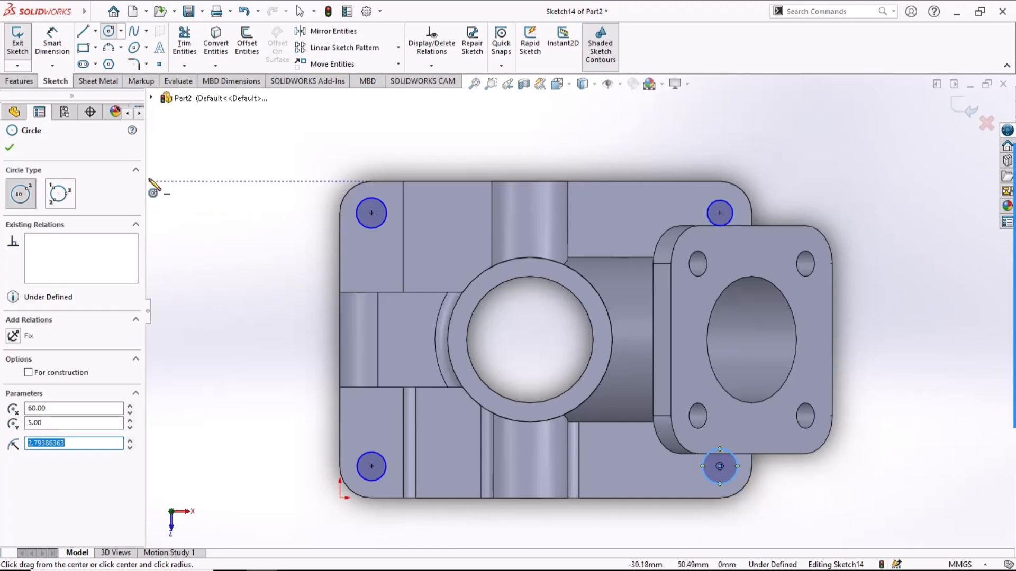
Dimension the circle at the raised end step's rear corner to a 4 mm diameter.
left_click(50, 40)
left_click(365, 200)
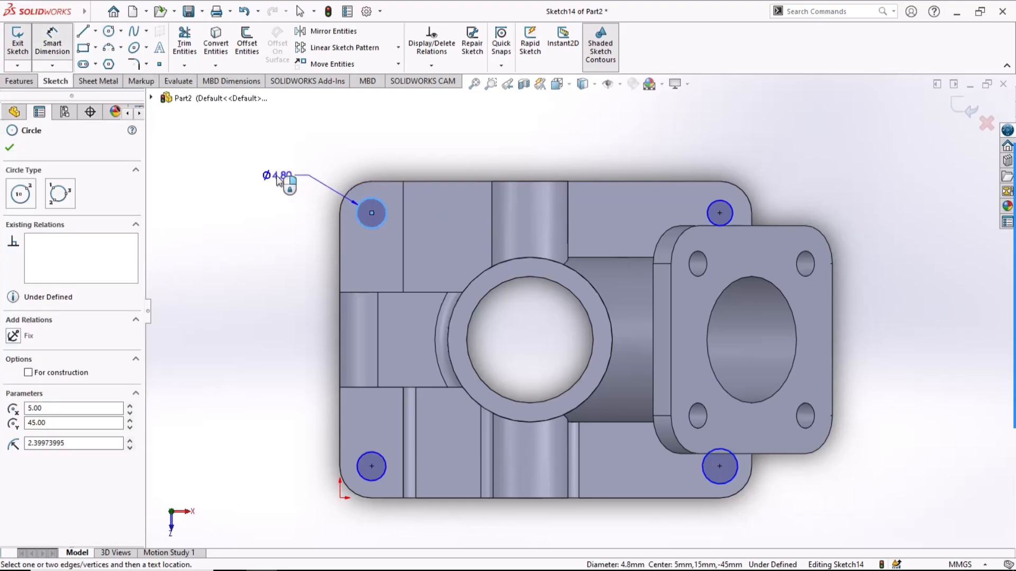
left_click(273, 173)
type("4")
key("Return")
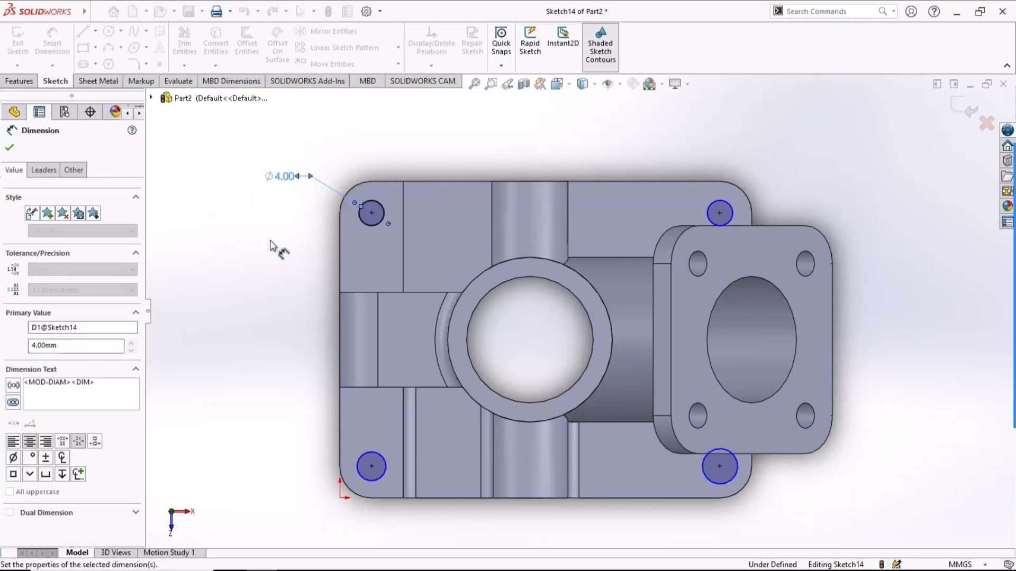
key("Escape")
Select all four corner circles and add an Equal relation between them.
left_click(370, 219)
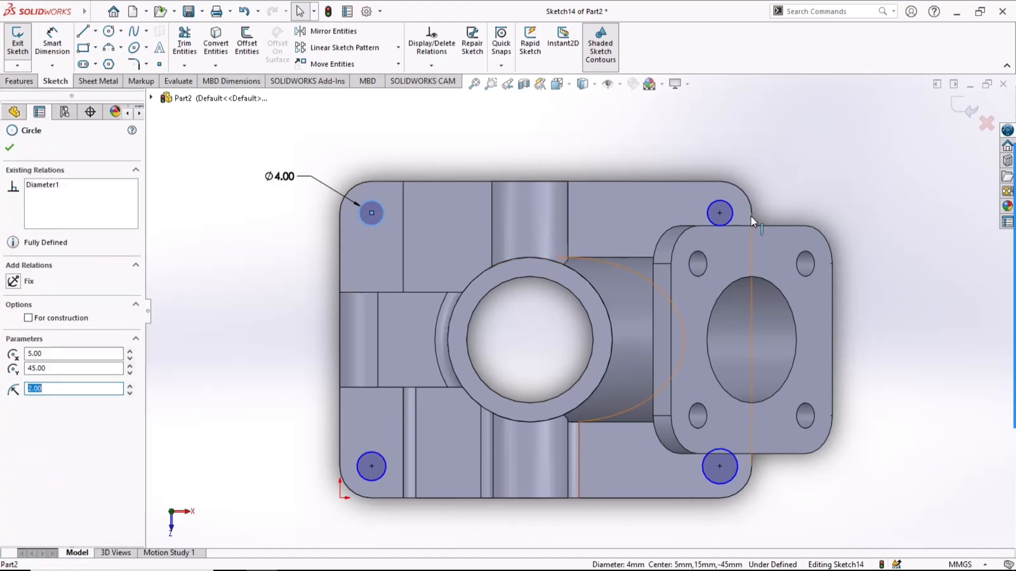
left_click(728, 207, "ctrl")
left_click(733, 478, "ctrl")
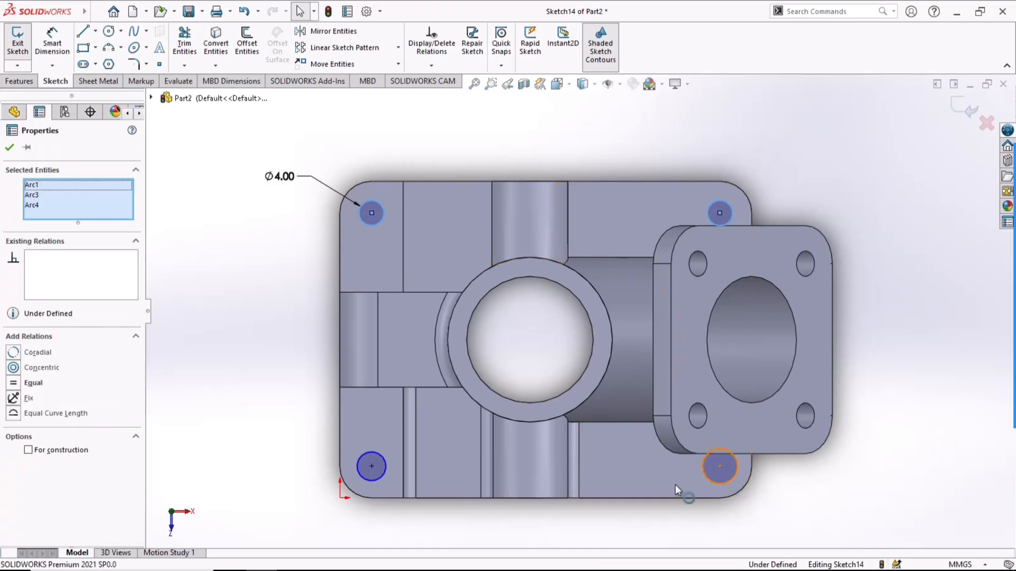
left_click(385, 469, "ctrl")
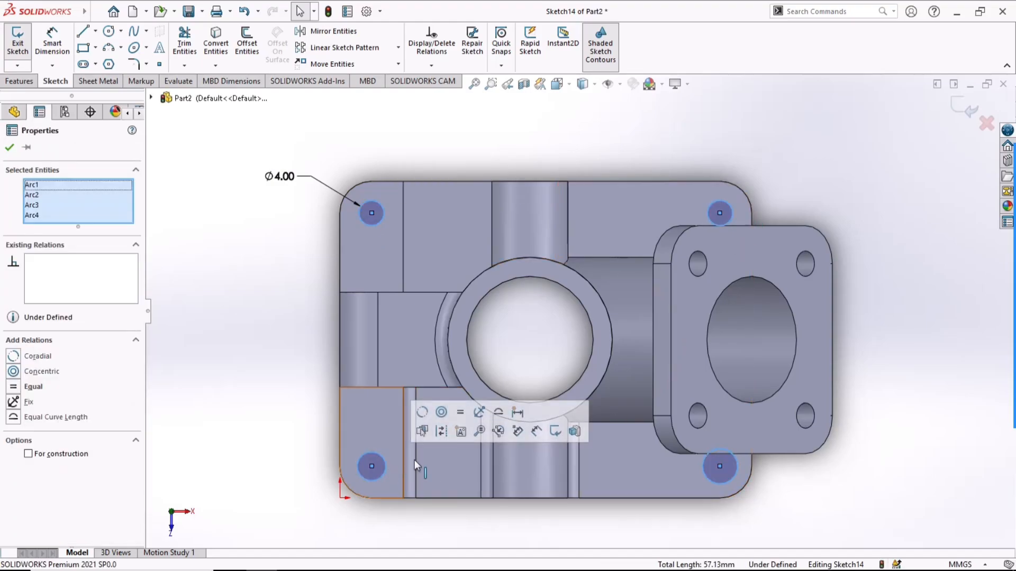
left_click(460, 417)
left_click(259, 345)
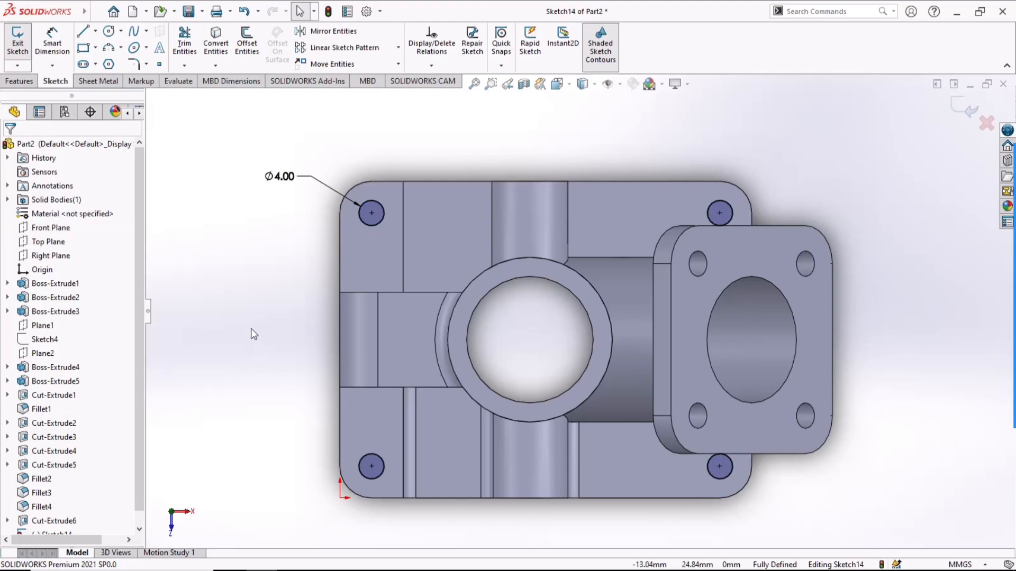
Cut the four corner circles down through the base with a 36 mm Blind extruded cut.
left_click(20, 81)
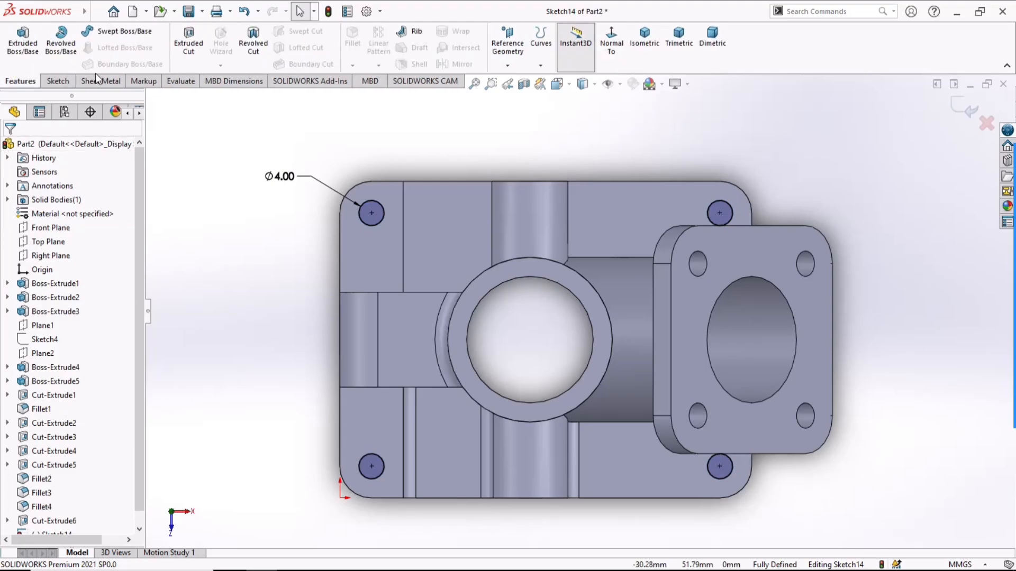
left_click(189, 46)
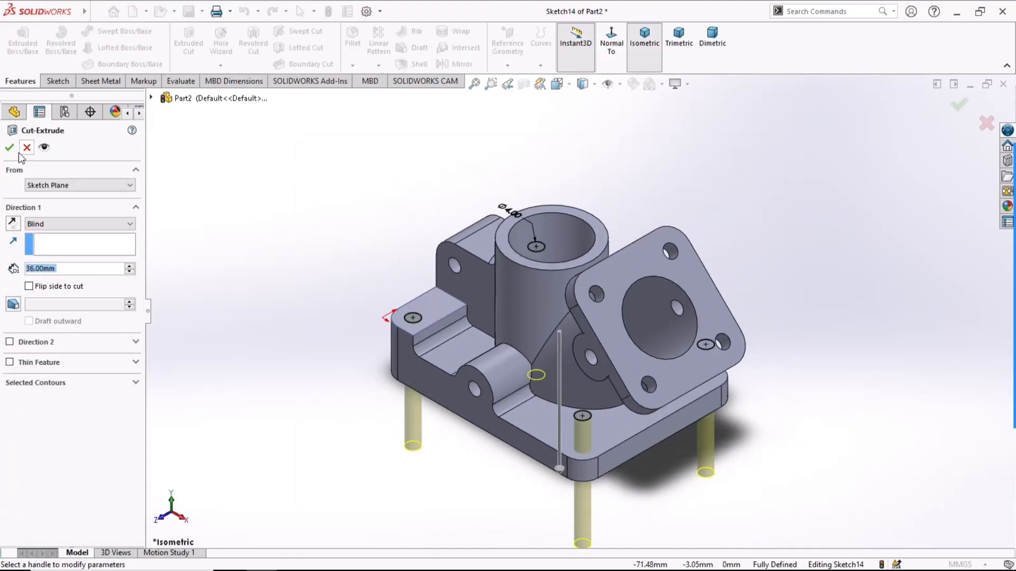
left_click(9, 150)
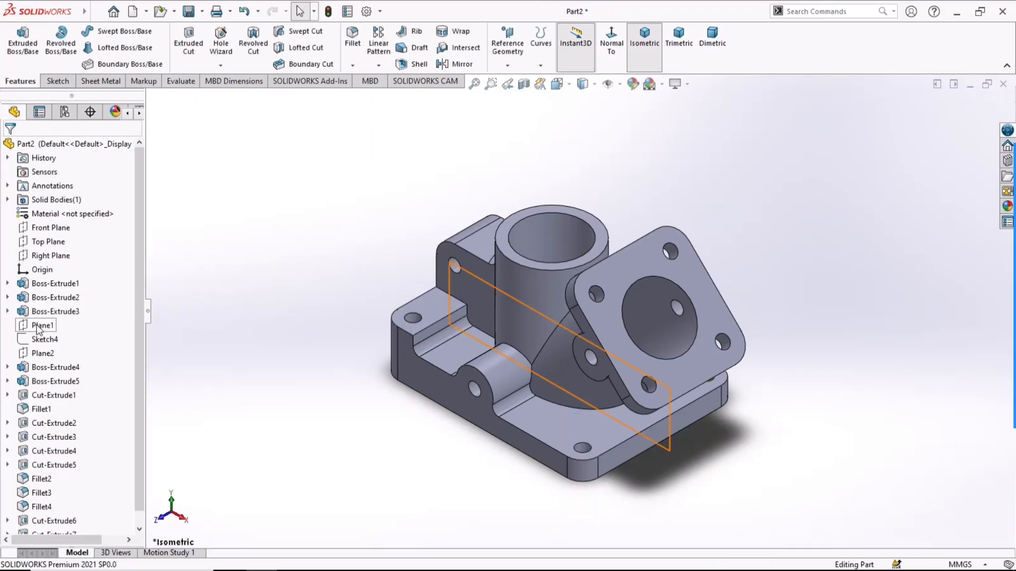
Start a sketch on Plane1 and draw a vertical line about 9.8 mm long down from the midpoint of the tube's top edge.
left_click(39, 326)
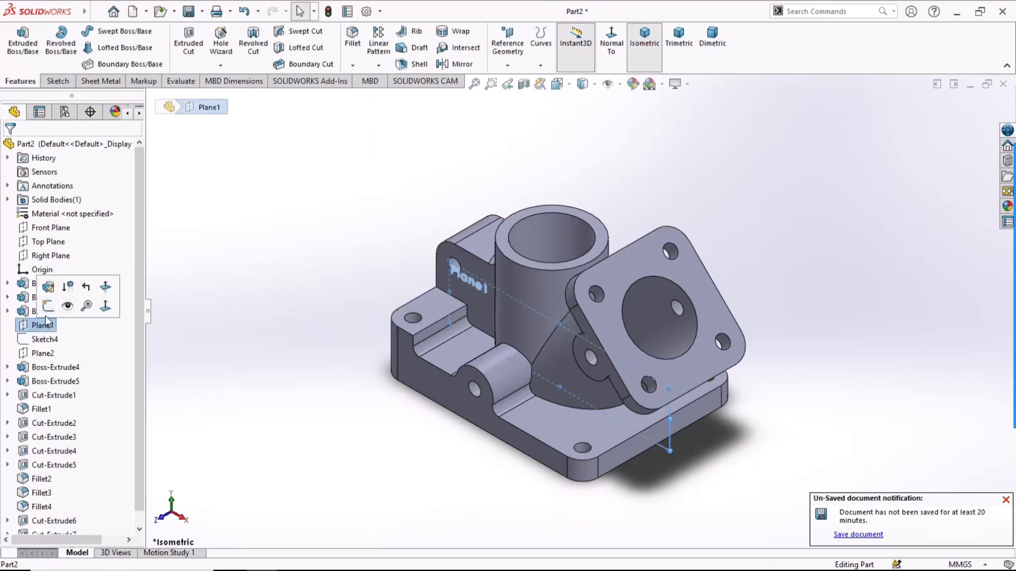
left_click(47, 306)
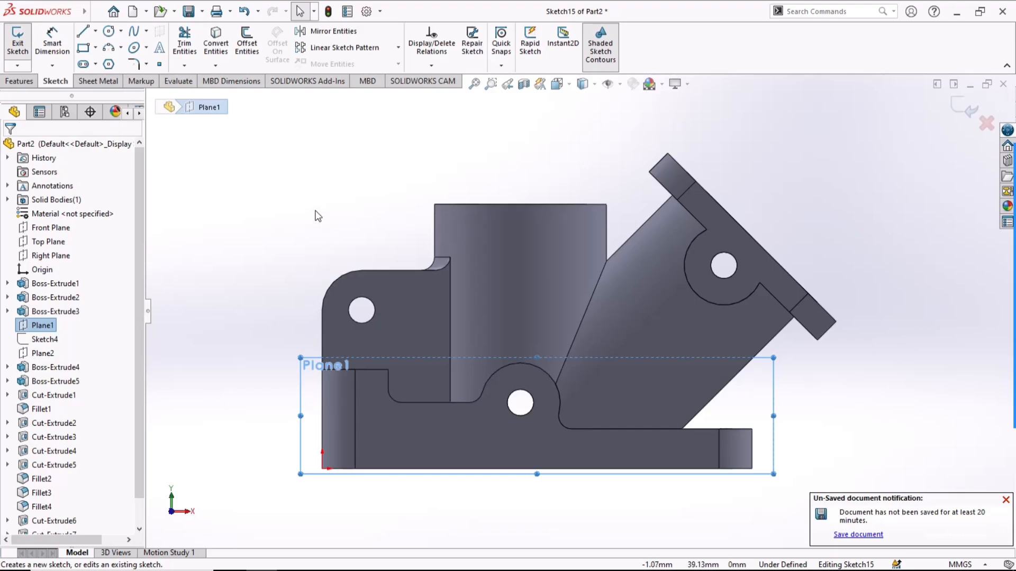
left_click(318, 215)
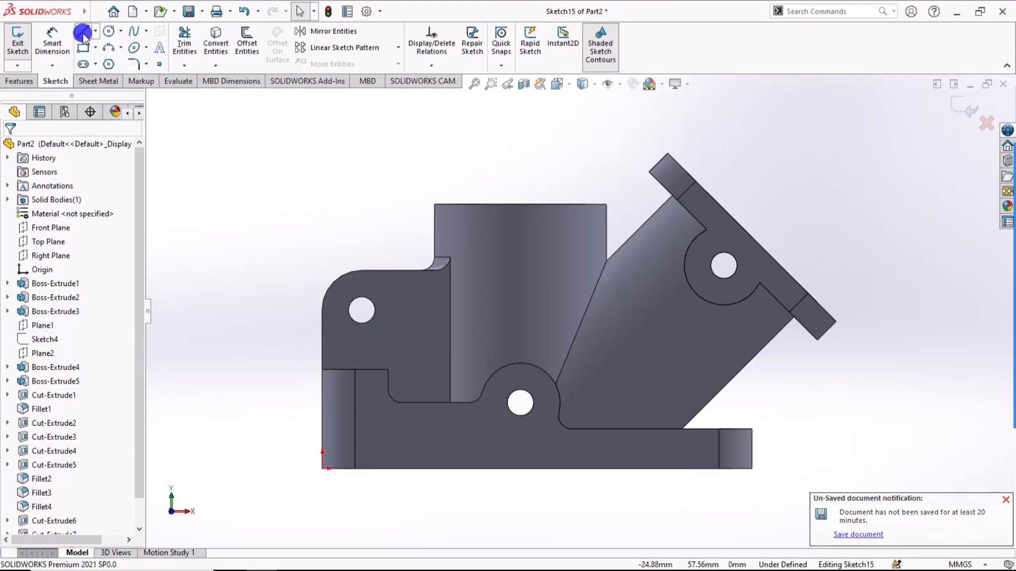
left_click(82, 32)
left_click(521, 204)
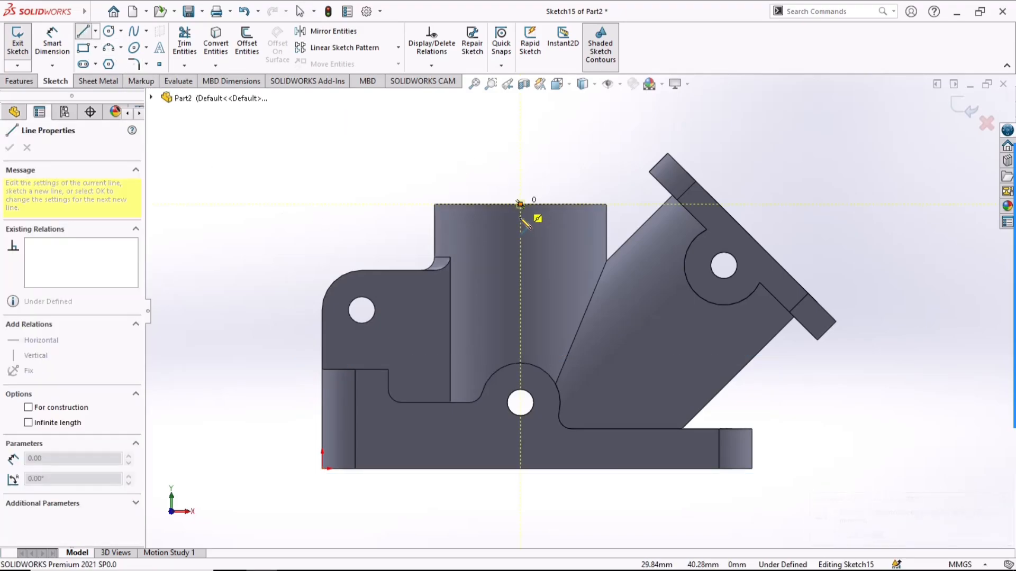
left_click(520, 269)
key("Escape")
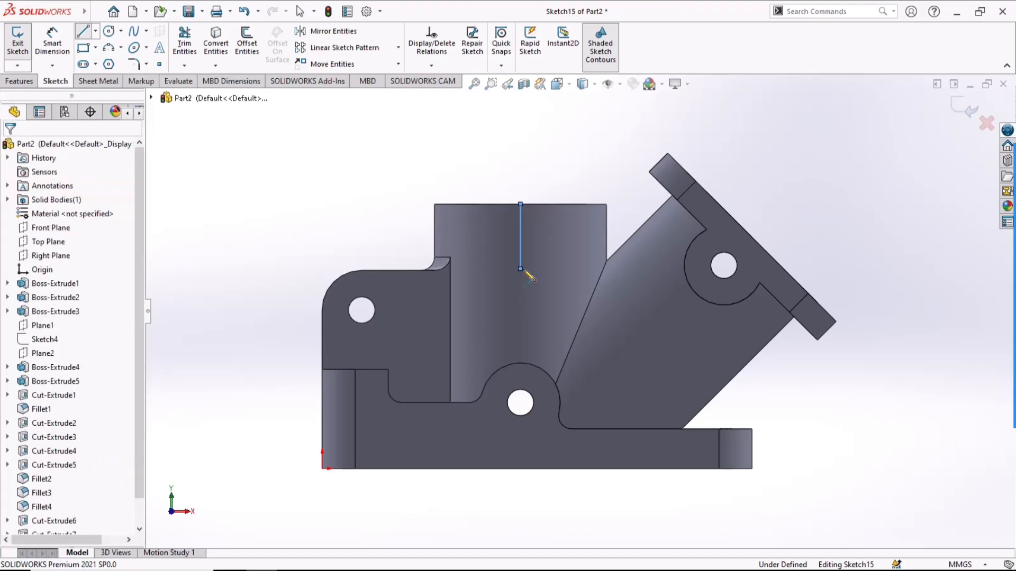
Convert the vertical line on the tube to construction geometry and dimension its length to 10 mm.
left_click(521, 245)
left_click(579, 208)
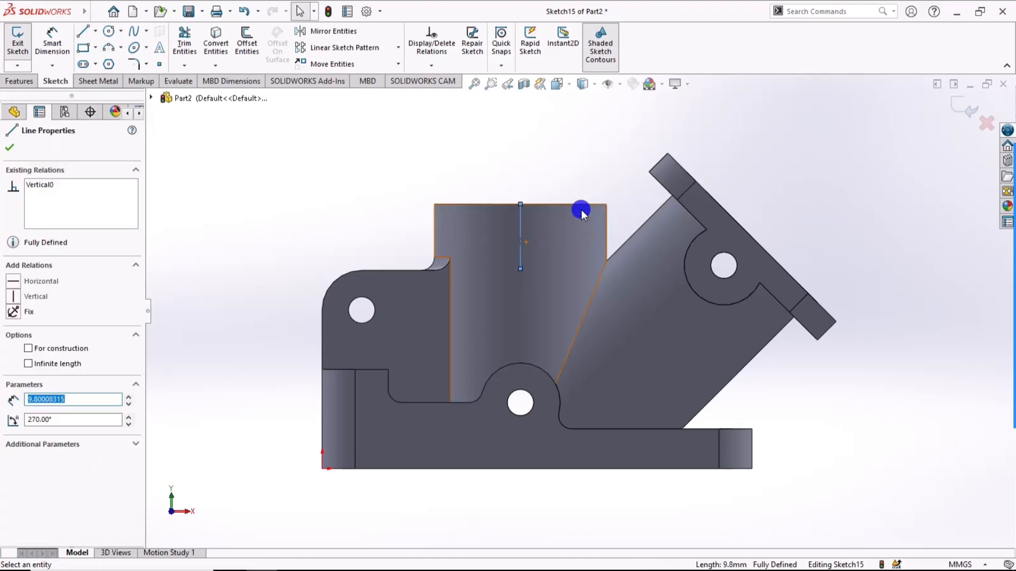
left_click(436, 151)
left_click(52, 44)
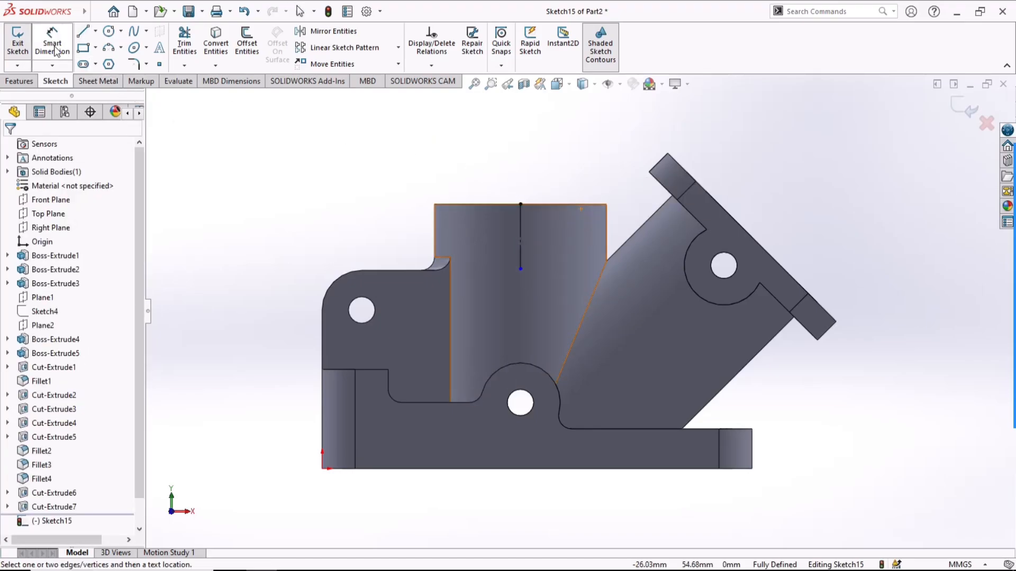
left_click(520, 241)
left_click(555, 241)
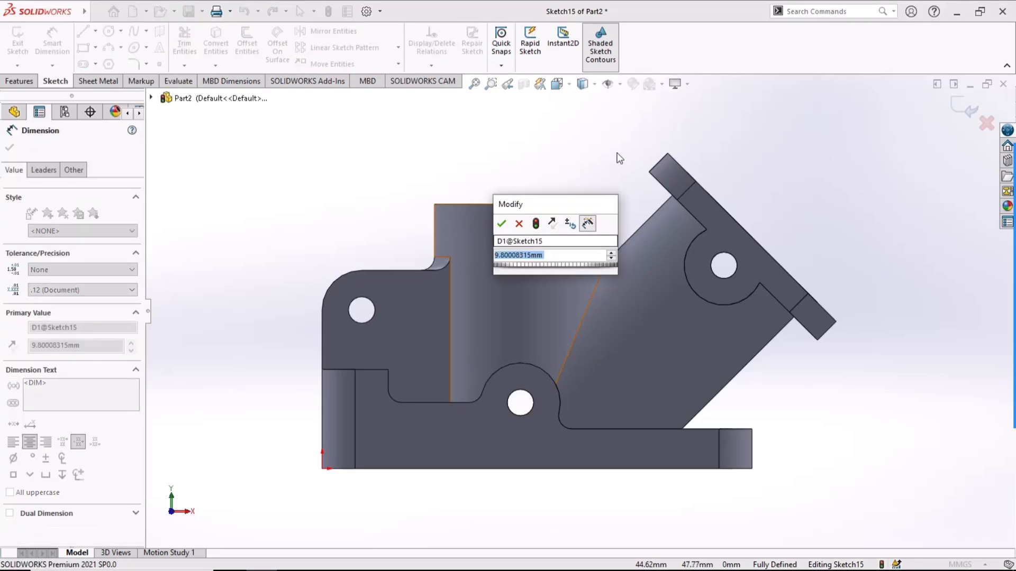
type("10")
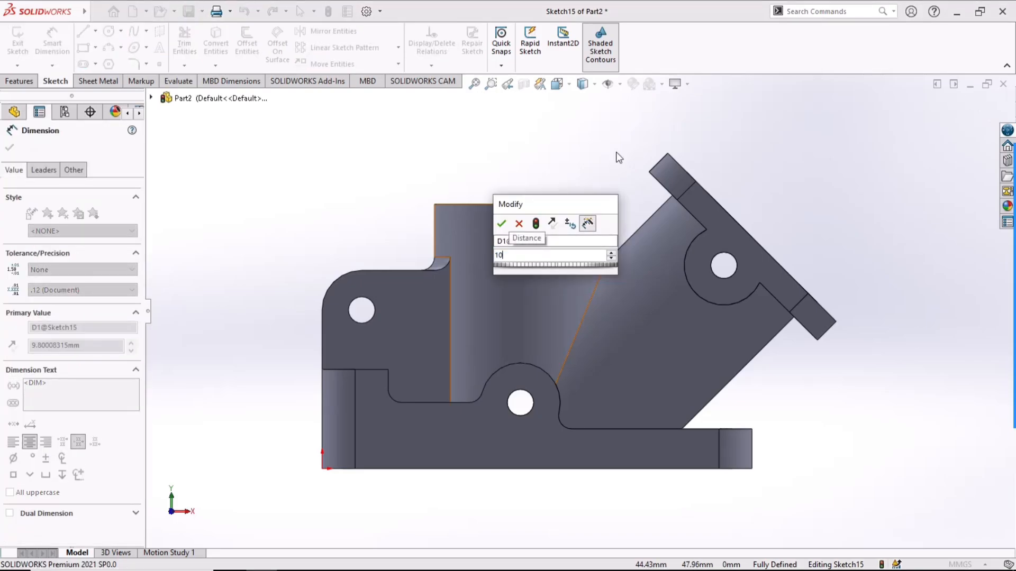
key("Return")
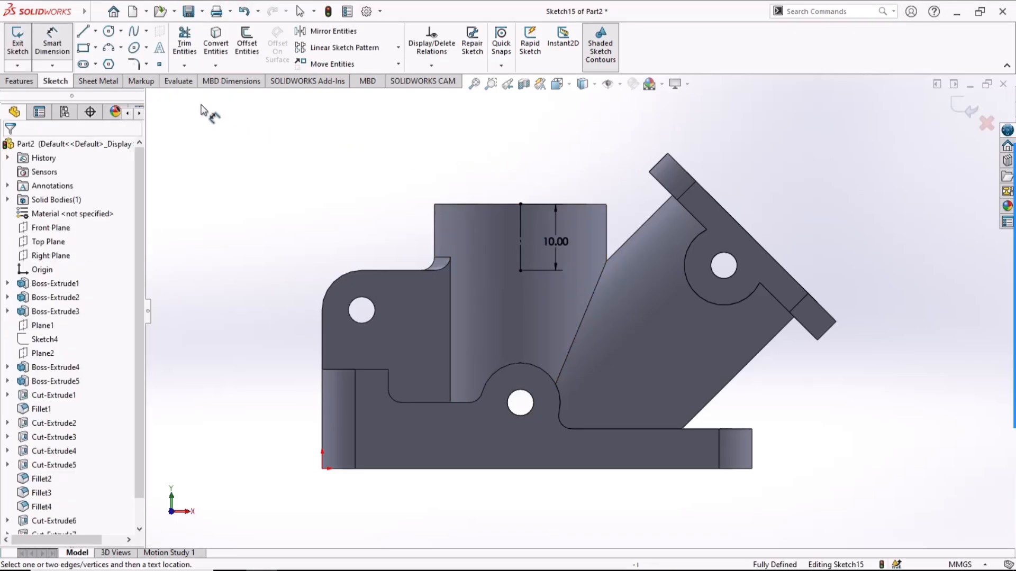
Offset the tube's vertical centreline 3 mm bi-directionally.
left_click(247, 42)
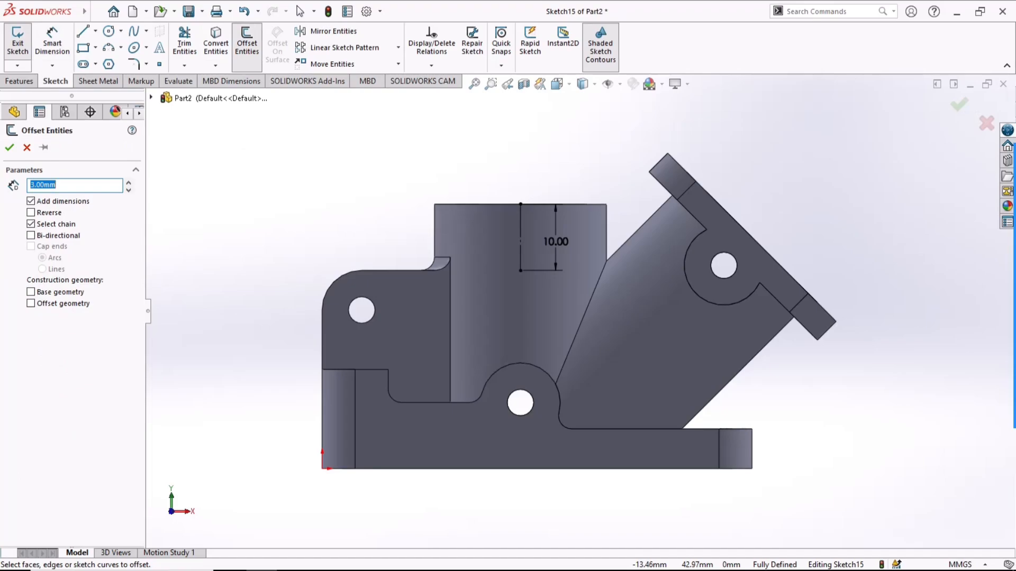
left_click(521, 235)
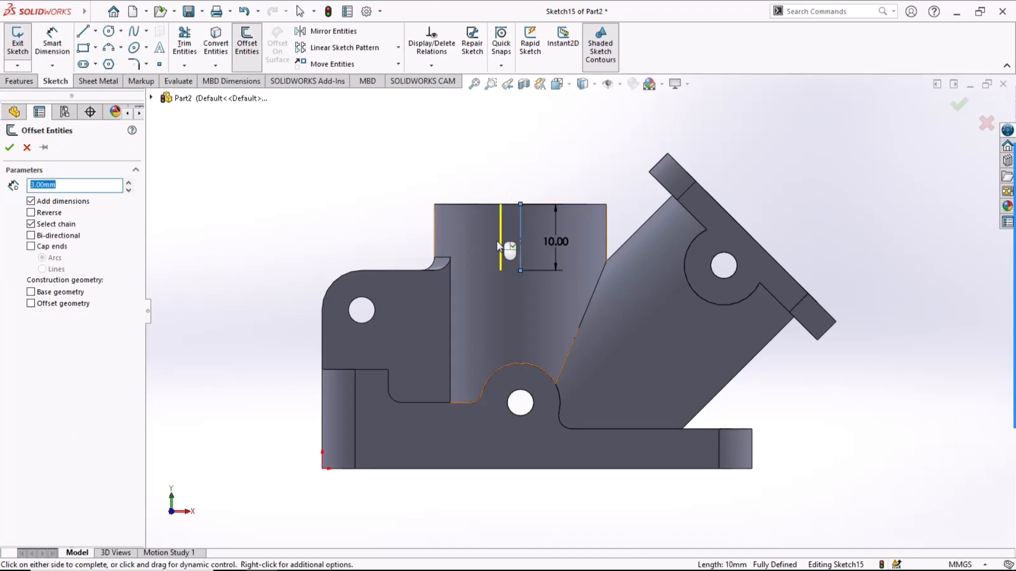
left_click(31, 236)
left_click(9, 148)
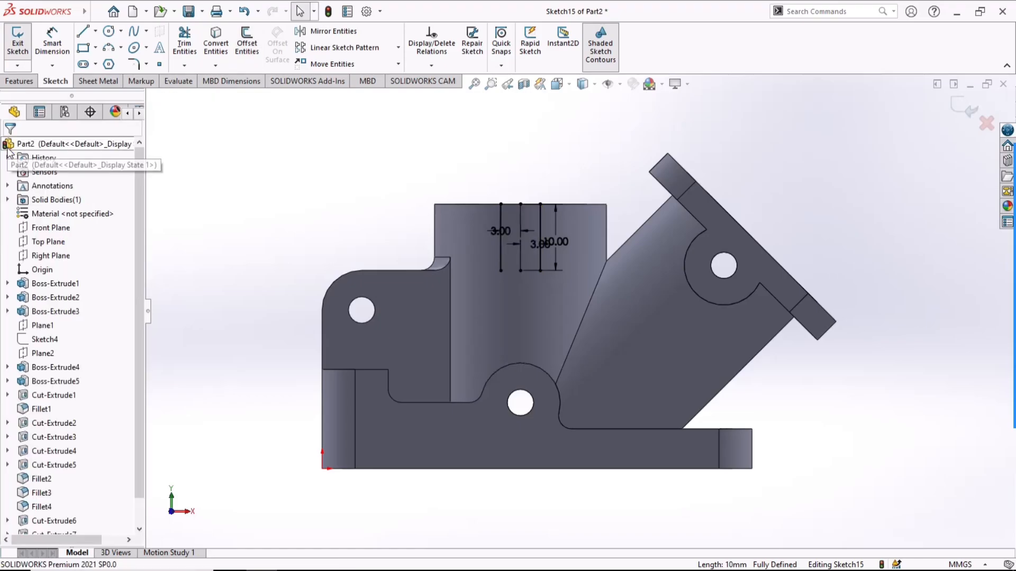
Close the slot profile with horizontal lines joining the upper and lower ends of the two offset lines.
left_click(84, 32)
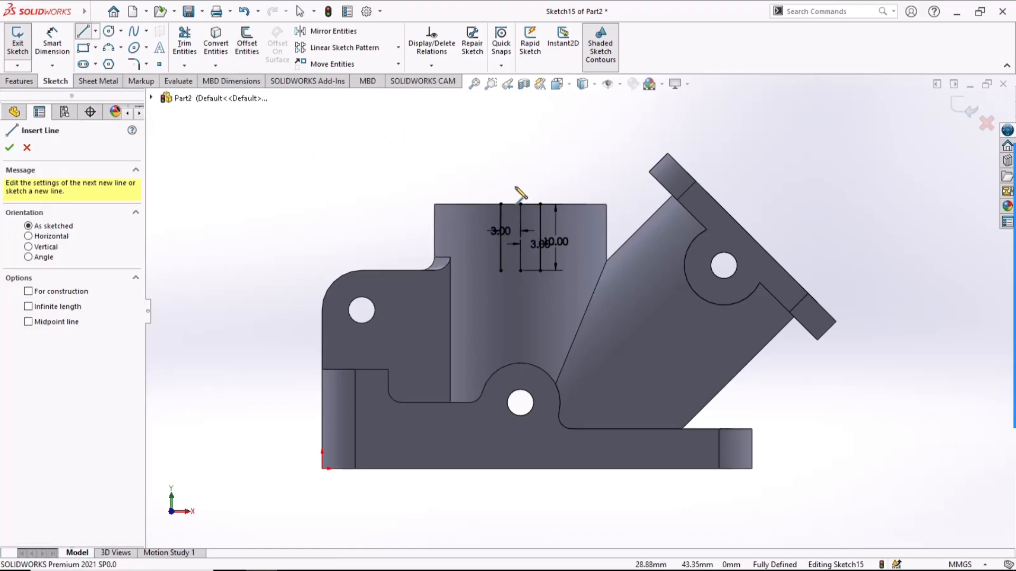
left_click(500, 203)
left_click(534, 204)
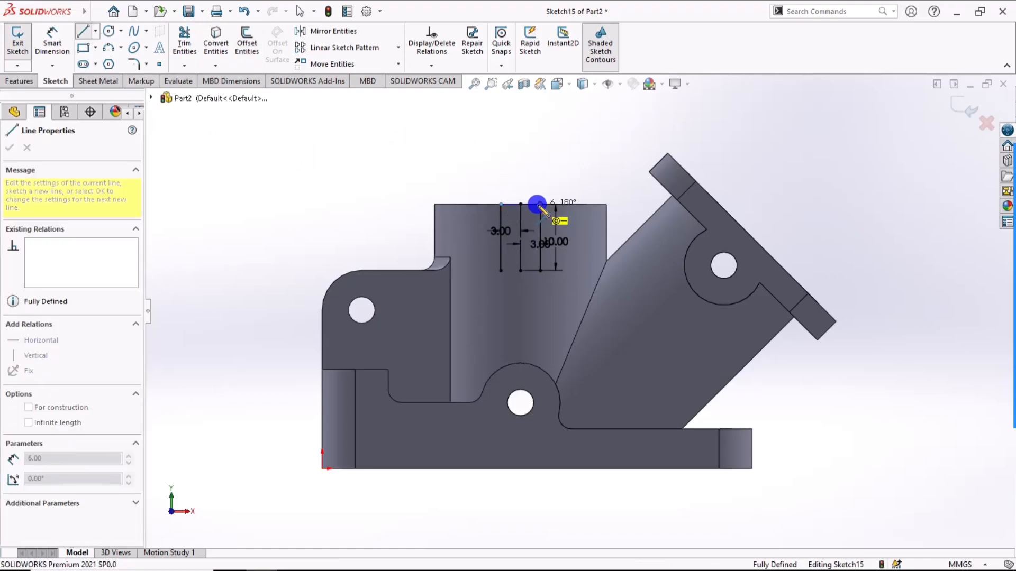
left_click(539, 204)
left_click(538, 270)
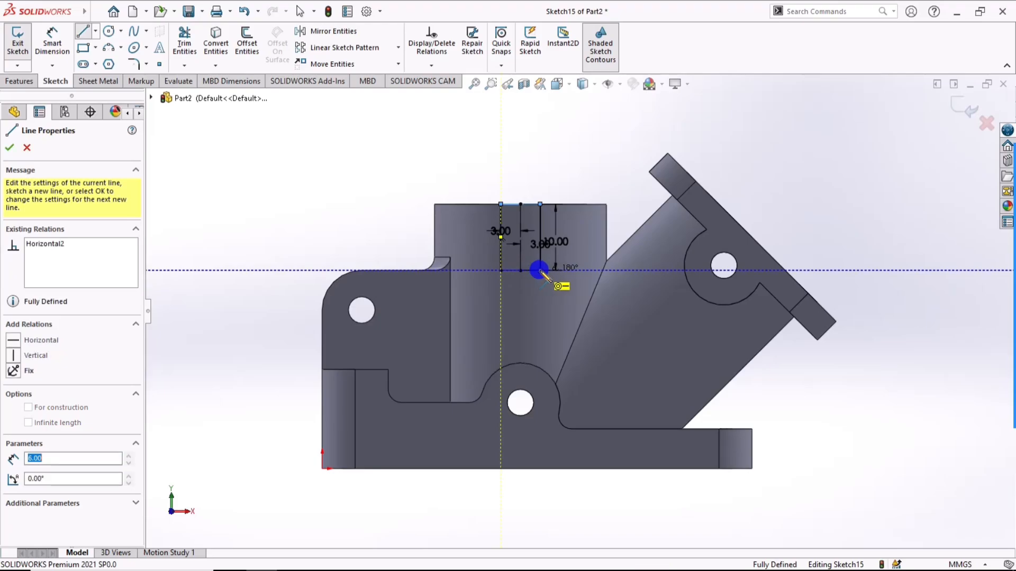
left_click(500, 270)
left_click(11, 147)
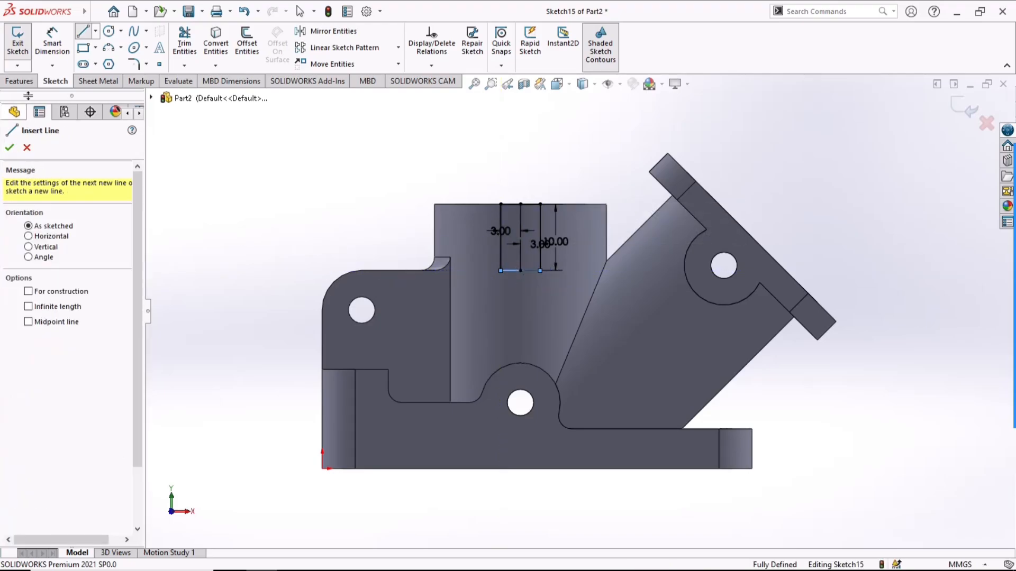
Cut the rectangular slot through the tube's walls with the Through All - Both end condition and show the part in isometric view.
left_click(31, 83)
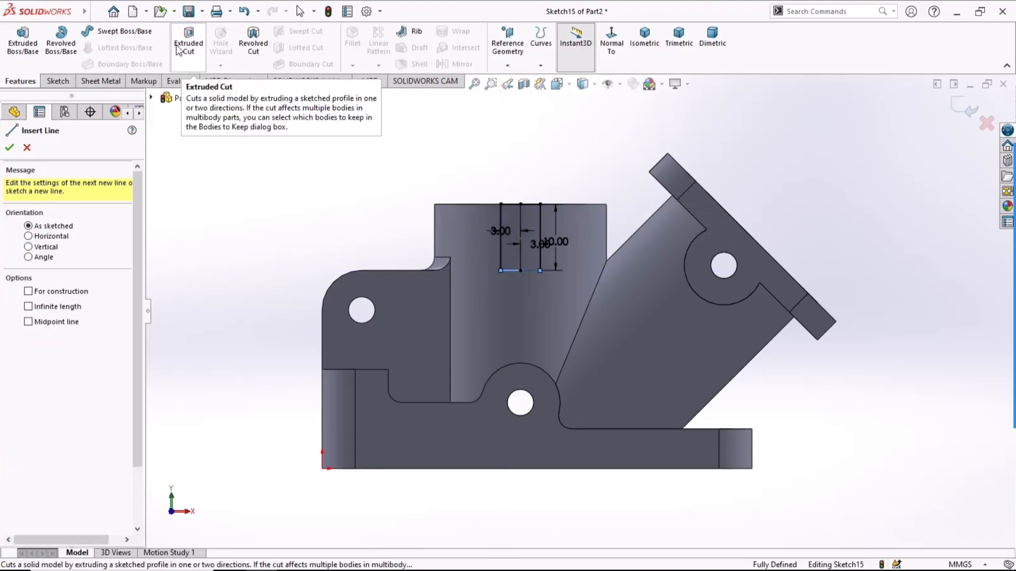
left_click(194, 43)
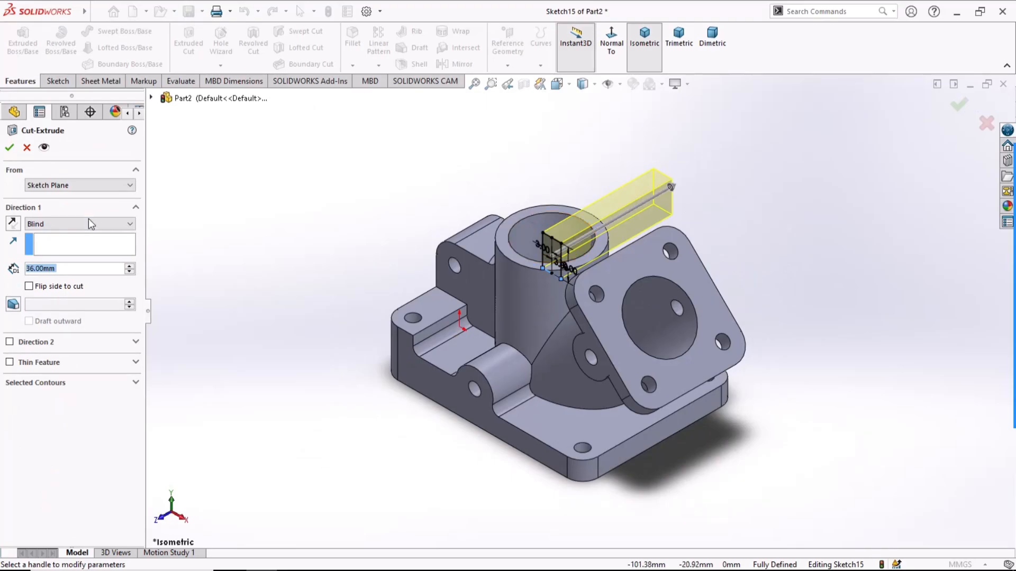
left_click(57, 224)
left_click(66, 250)
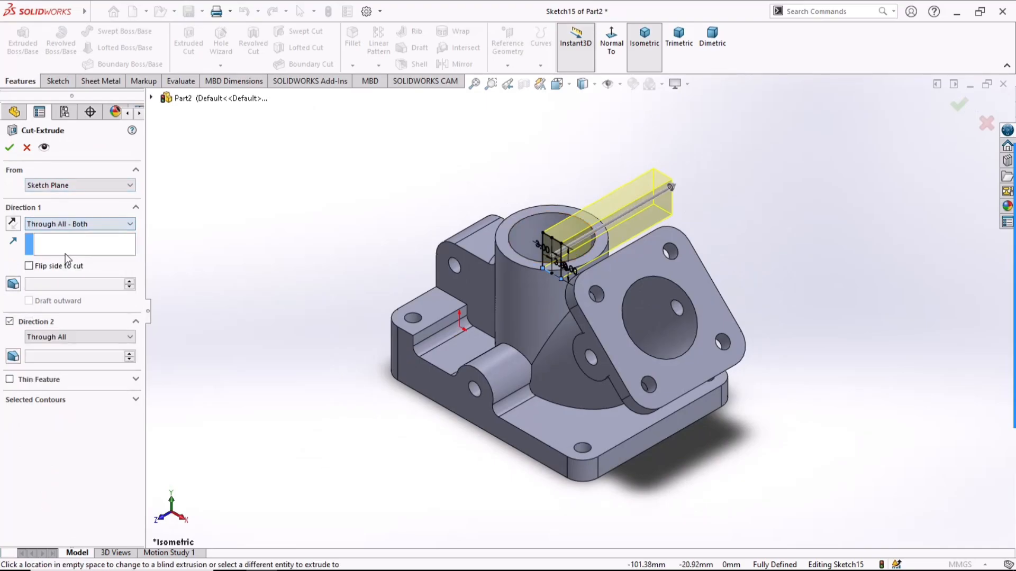
left_click(9, 147)
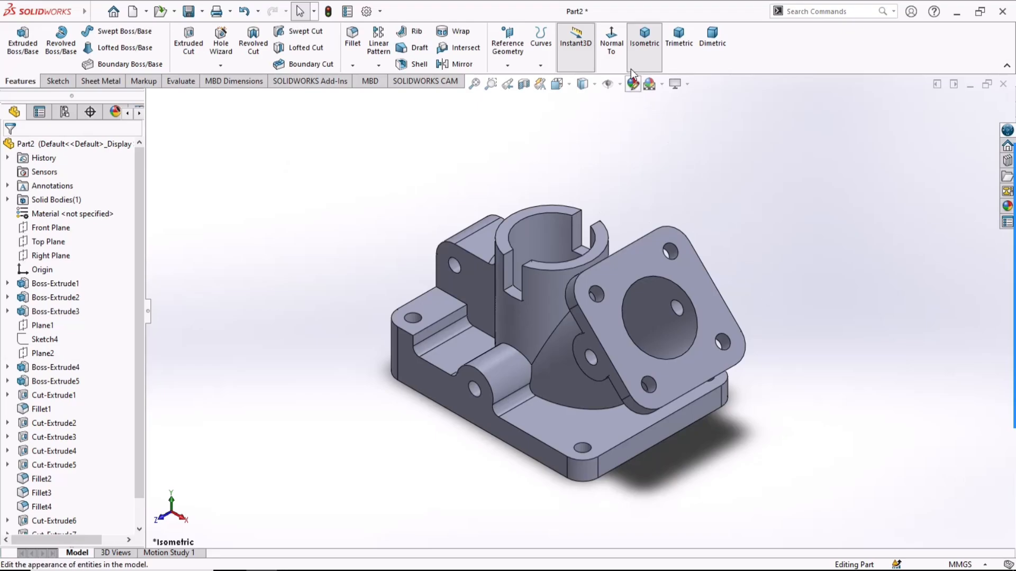
left_click(642, 37)
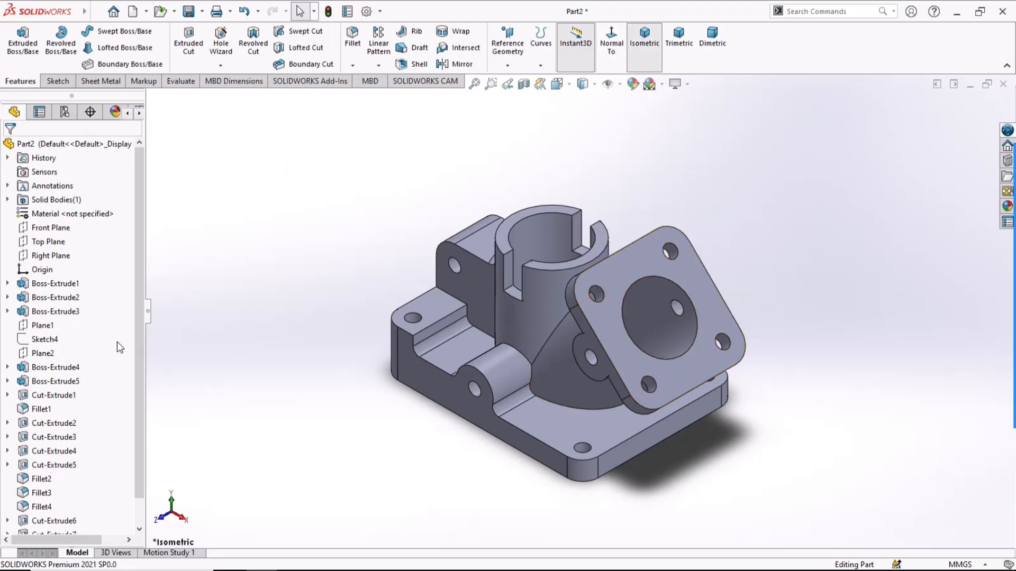
Sketch a line on Plane1 from the tube's upper outer corner to the point where the inclined cylinder meets the plate's underside.
left_click(50, 325)
left_click(62, 307)
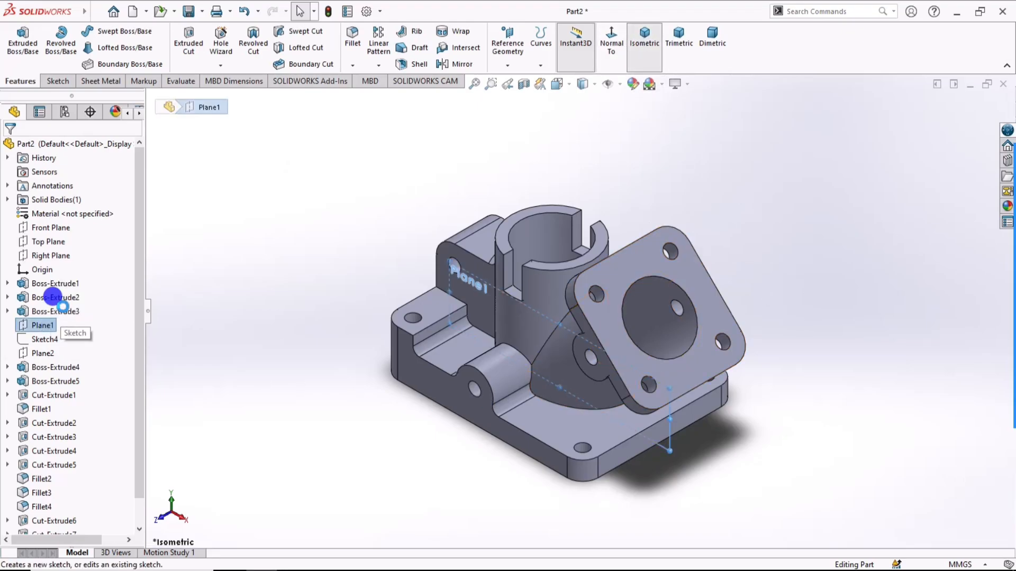
left_click(878, 378)
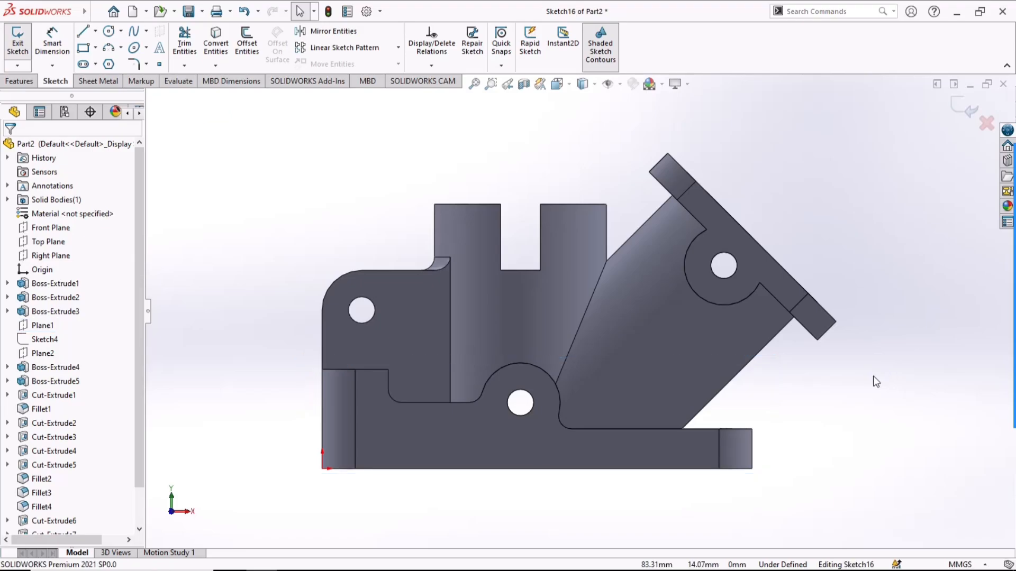
left_click(85, 32)
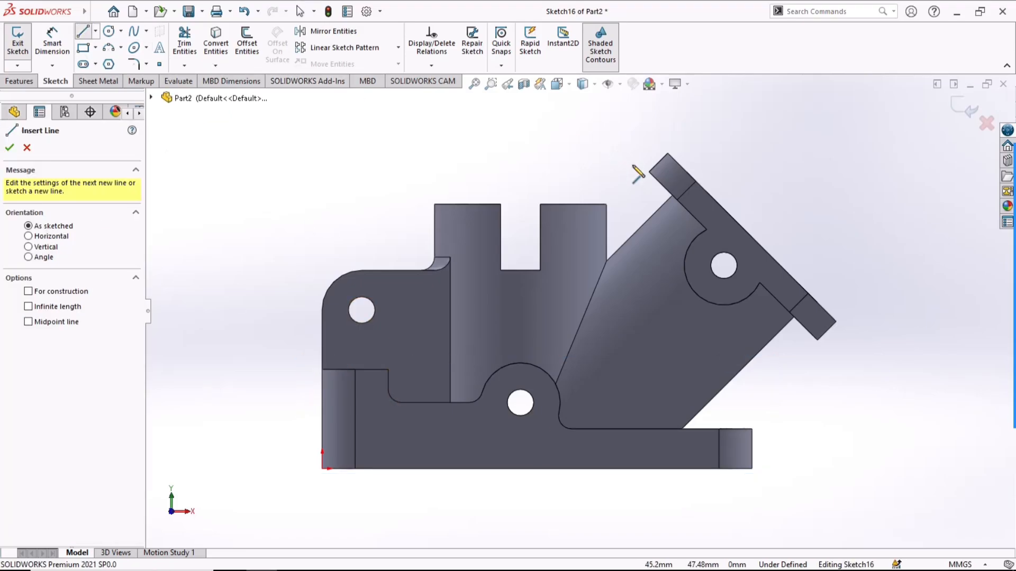
left_click(607, 204)
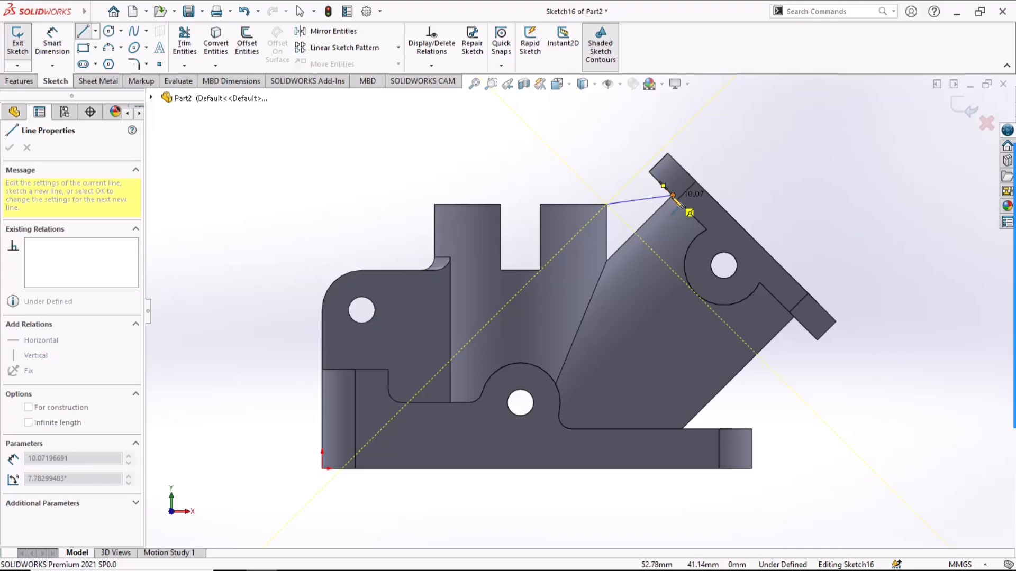
left_click(673, 196)
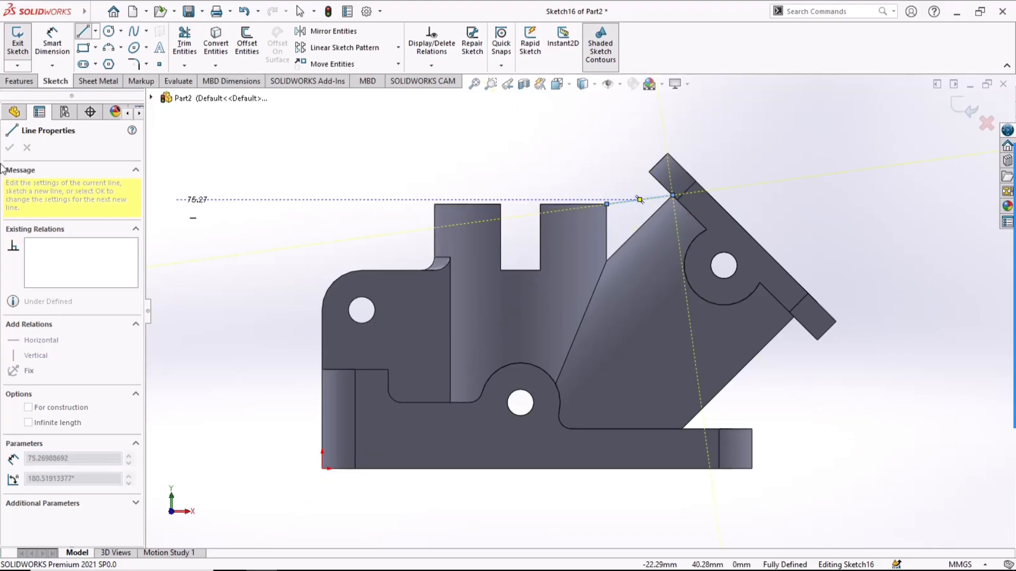
key("Escape")
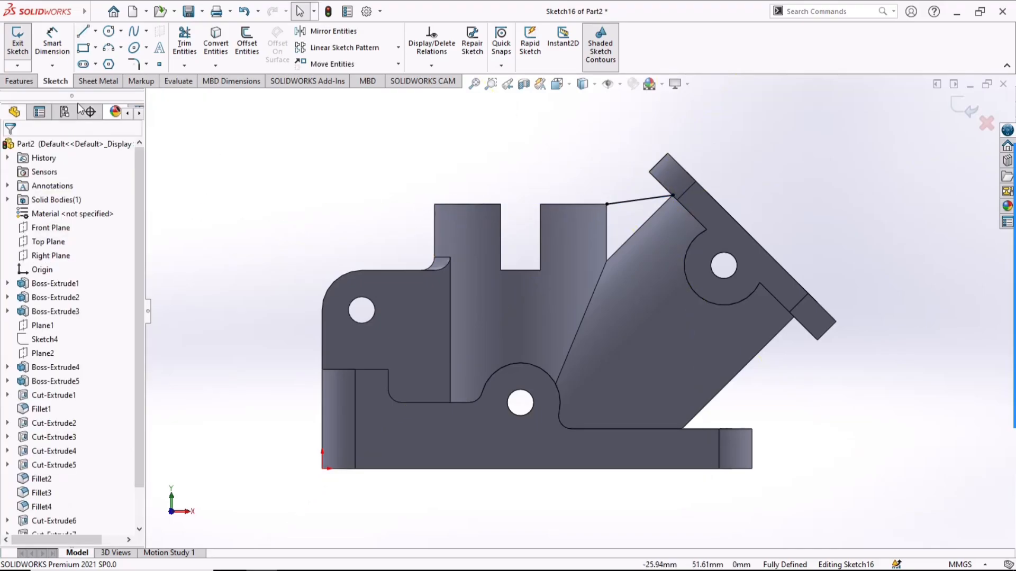
Create a 4 mm thick rib on both sides of the line between the tube and the inclined plate.
left_click(21, 81)
left_click(413, 35)
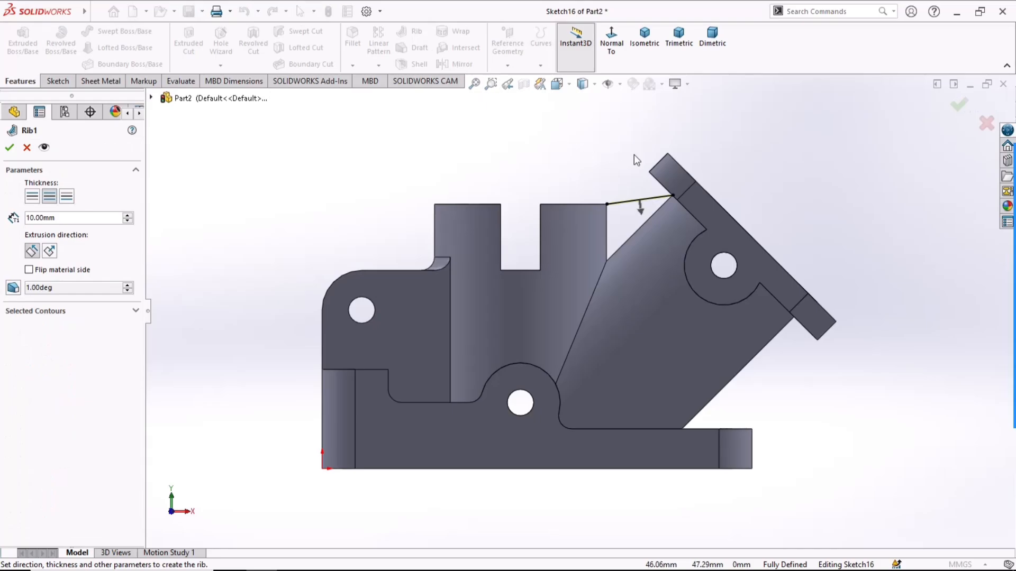
middle_click_drag(626, 204, 620, 214)
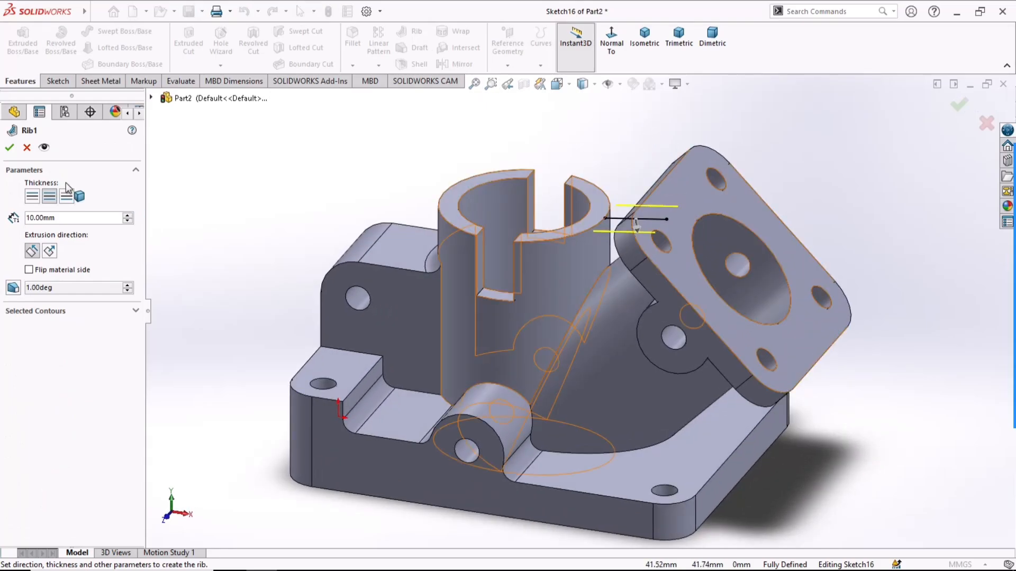
double_click(59, 218)
type("14")
key("Return")
type("4")
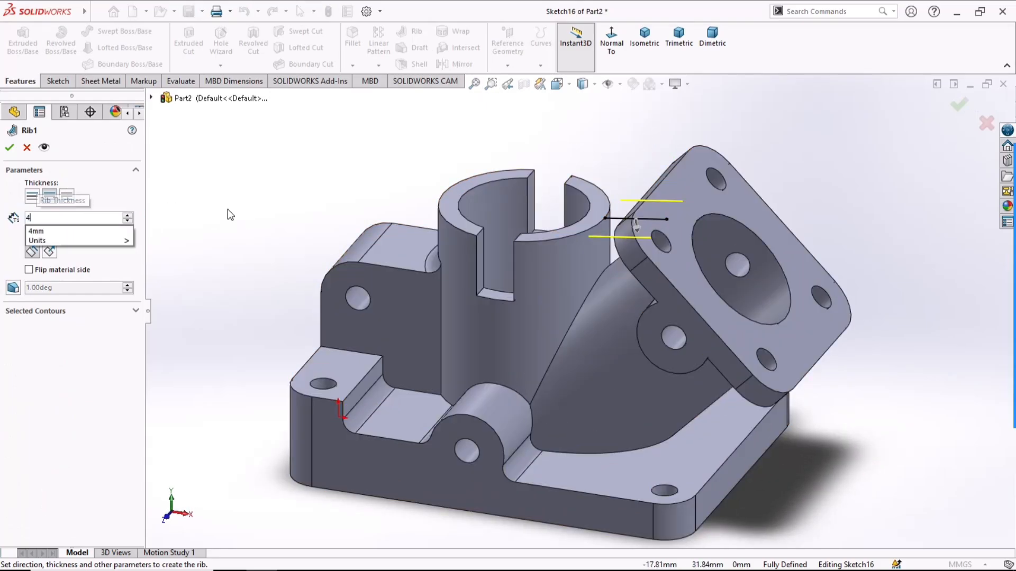
key("Return")
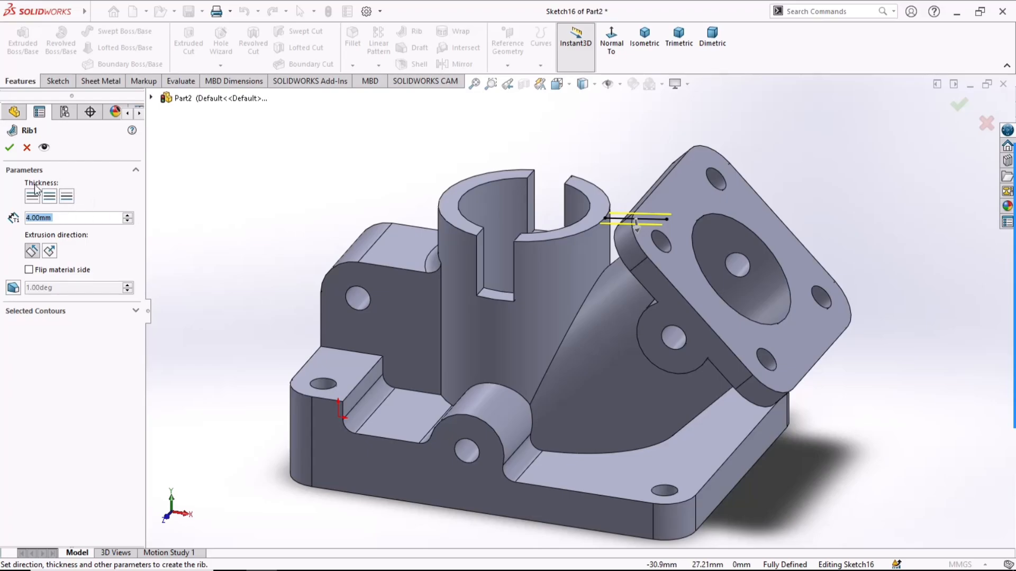
left_click(11, 148)
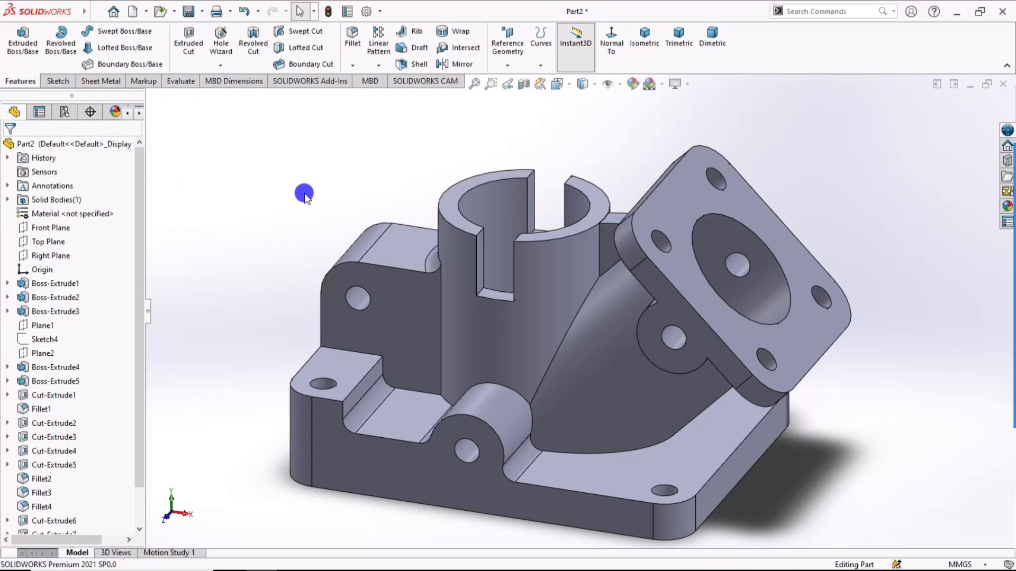
Sketch a line on Plane1 from the base's upper end corner to the lower point where the inclined cylinder meets the plate.
left_click(53, 325)
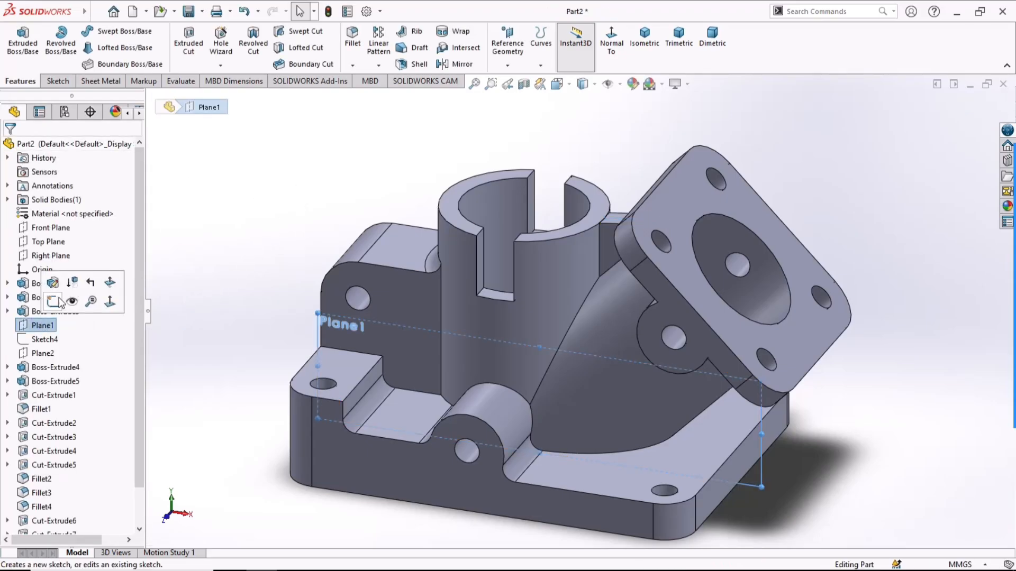
left_click(55, 301)
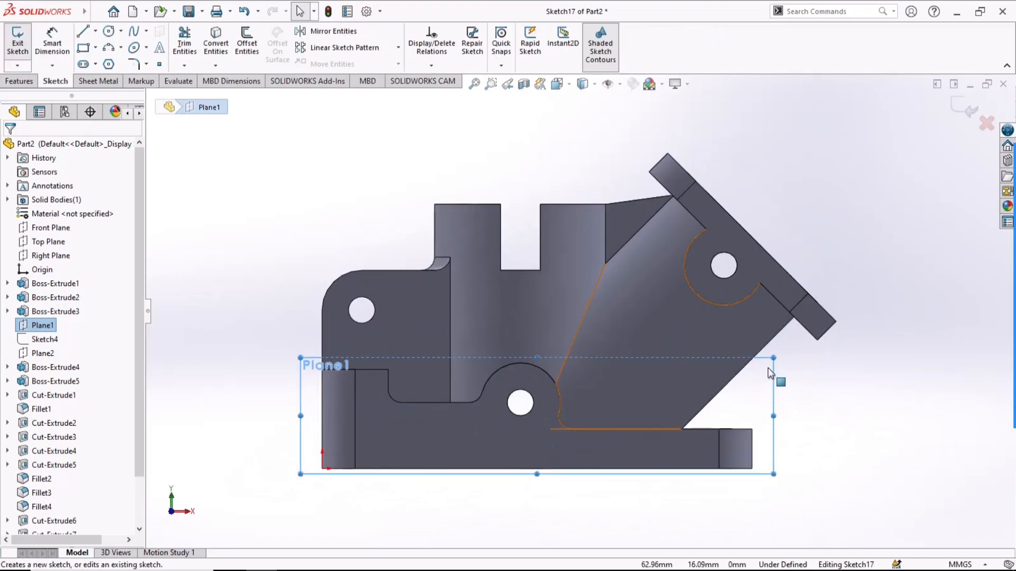
left_click(83, 32)
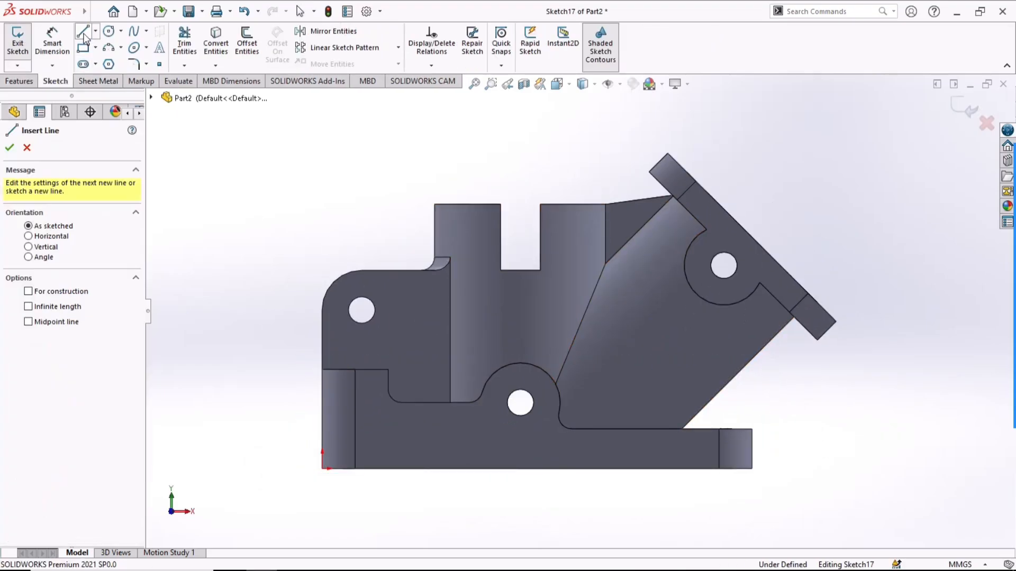
left_click(752, 429)
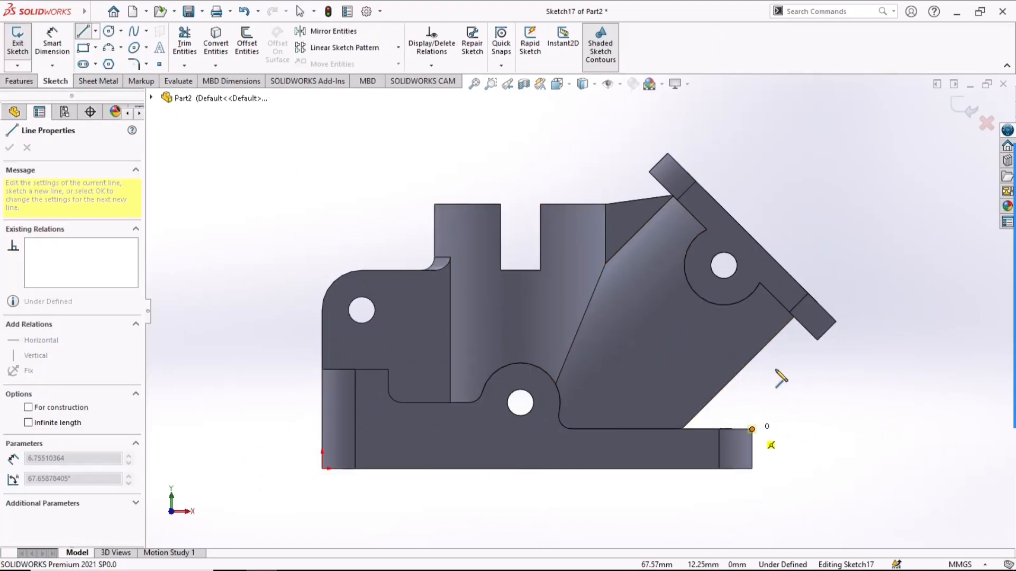
left_click(794, 318)
key("Escape")
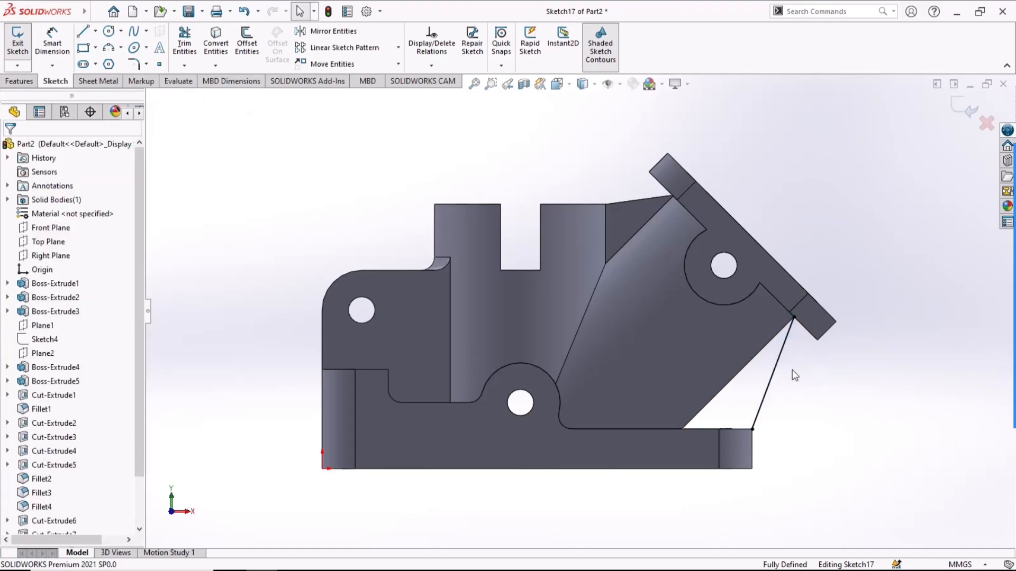
Create a 4 mm thick rib below the inclined cylinder with its material direction flipped towards the cylinder, and show the part in isometric view.
left_click(19, 83)
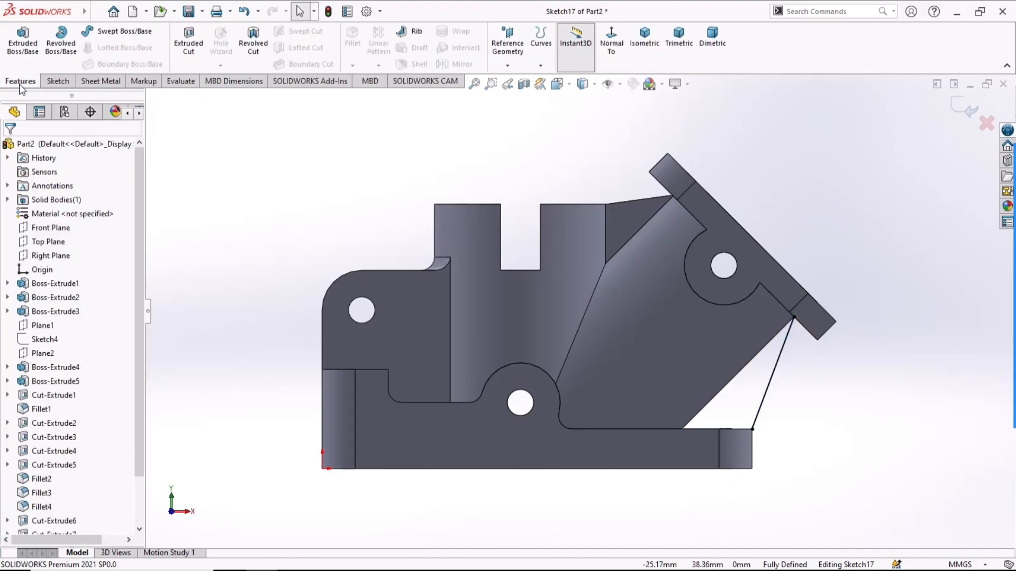
left_click(408, 31)
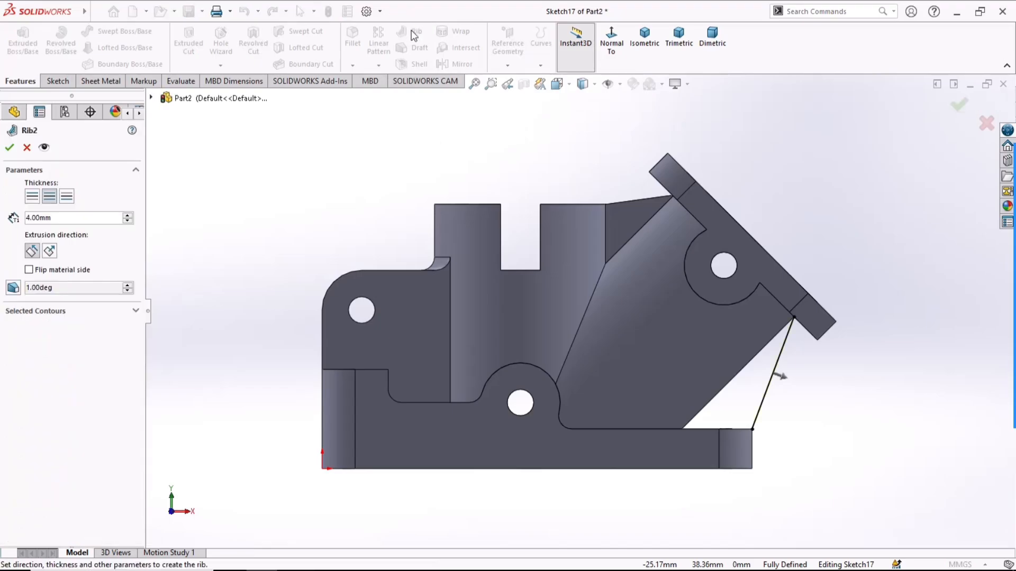
left_click(780, 377)
left_click(11, 146)
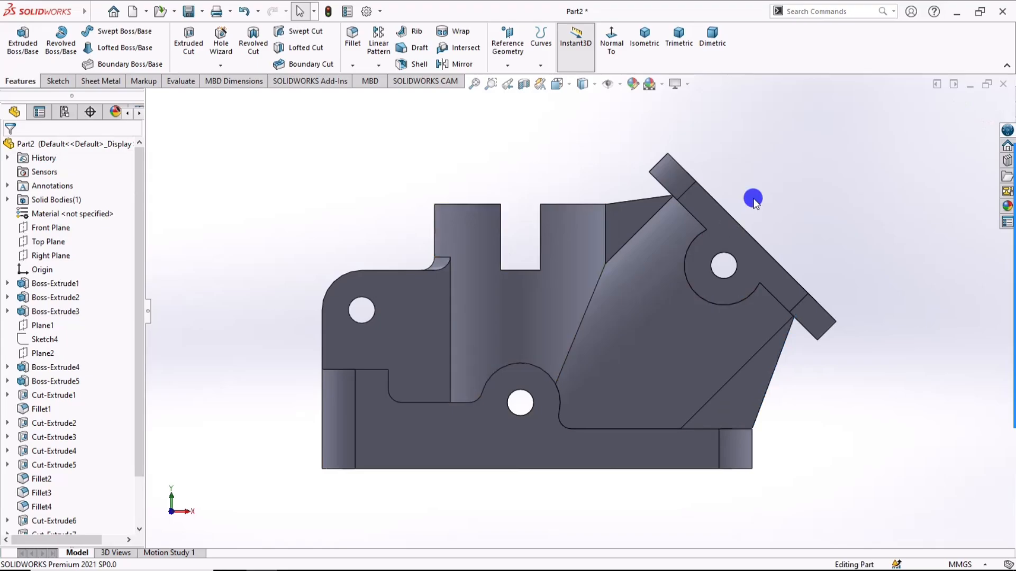
left_click(656, 48)
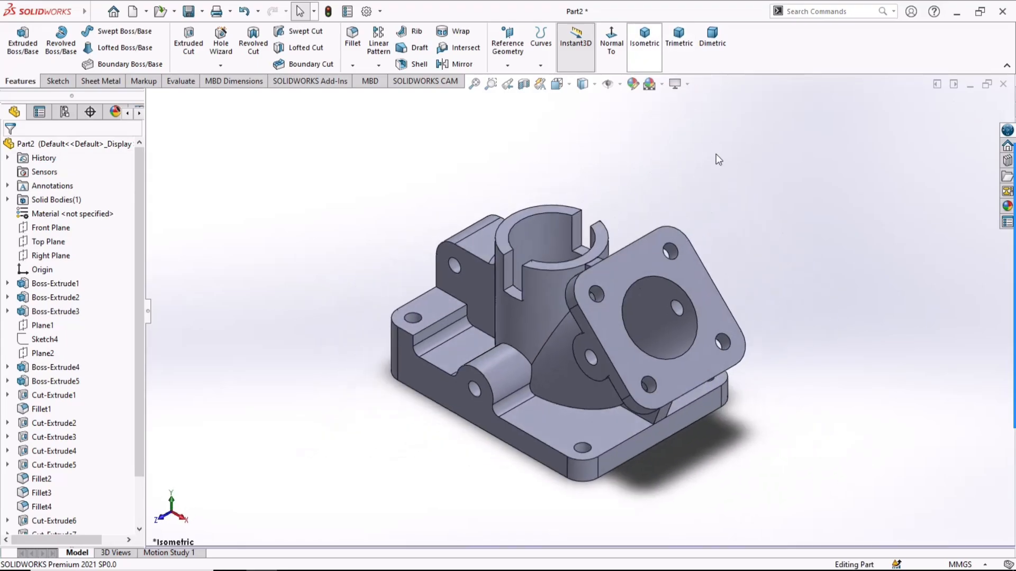
mouse_move(775, 338)
middle_mouse_down()
mouse_move(787, 313)
mouse_move(775, 347)
middle_mouse_up()
left_click(647, 33)
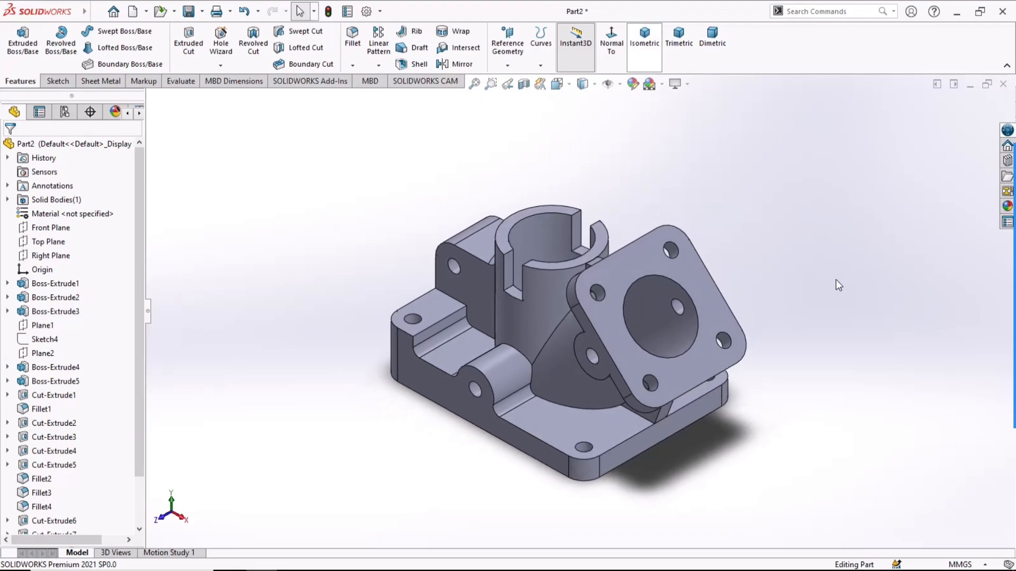
Show the part in trimetric view and apply a light cyan colour with red 103 and green 238 to the whole part.
left_click(679, 37)
left_click(633, 84)
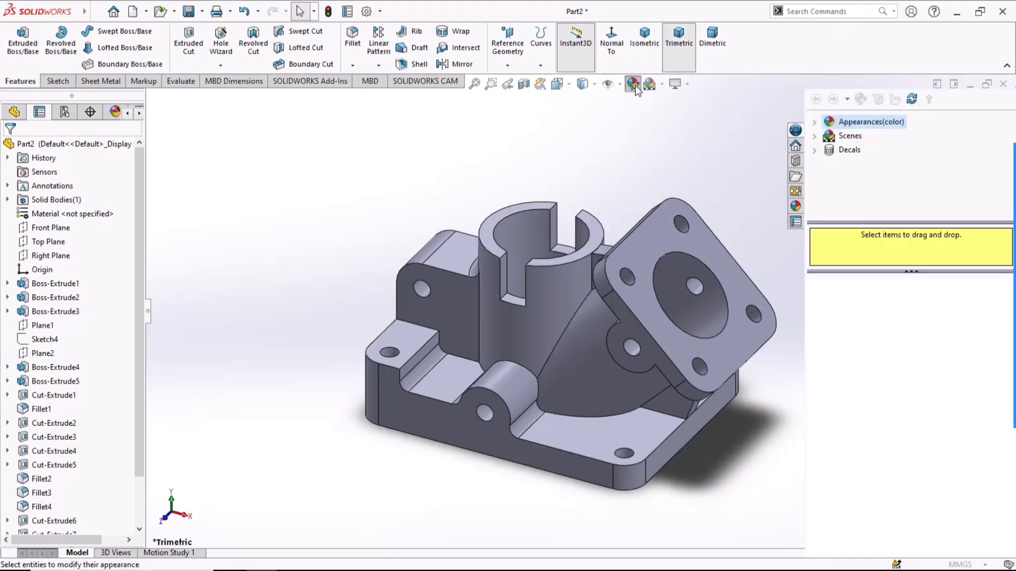
left_click_drag(86, 448, 77, 453)
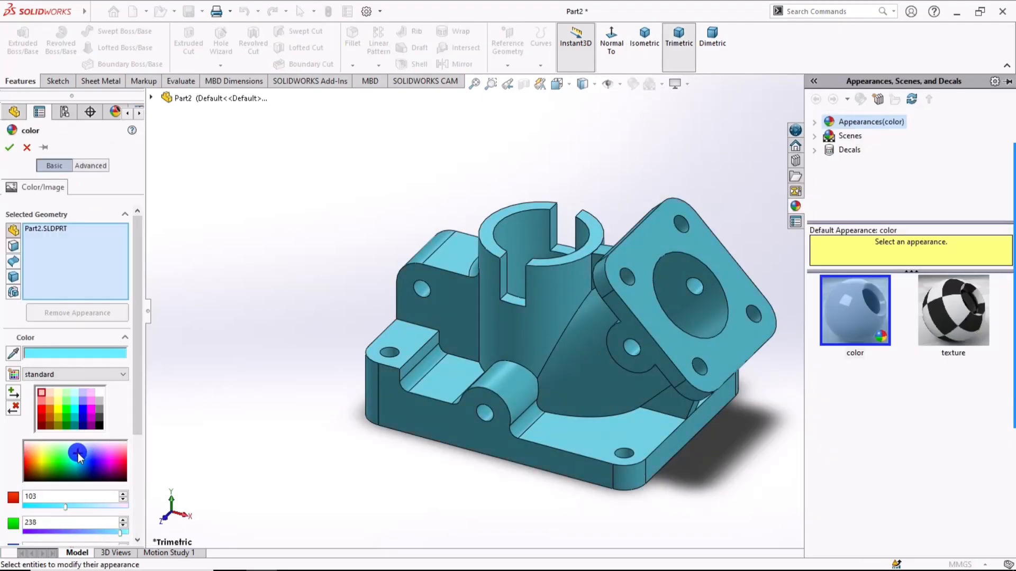
left_click(10, 148)
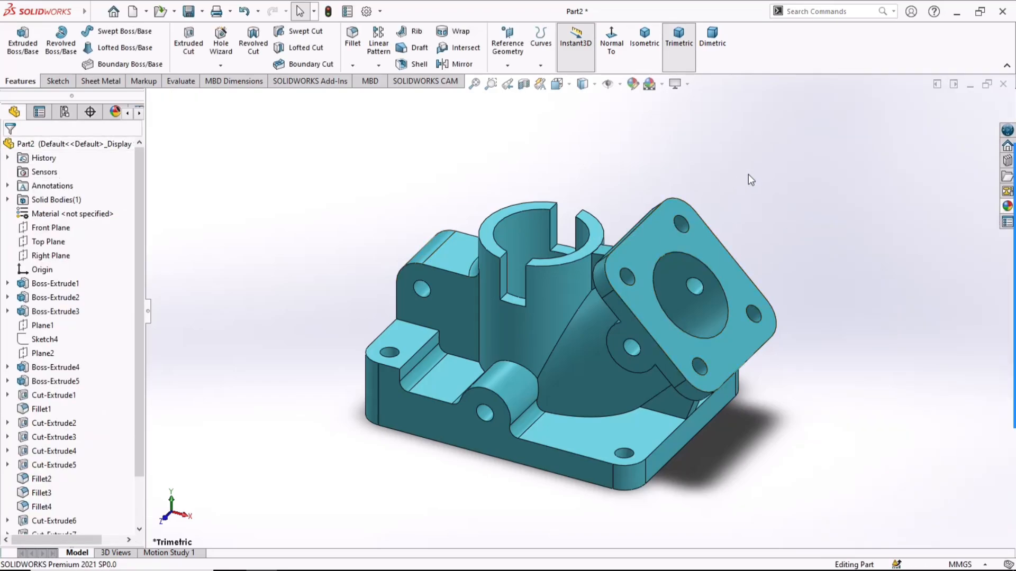
Inspect the interior with a section view on the Front Plane offset -24 mm, and return to the full part in isometric view.
left_click(523, 84)
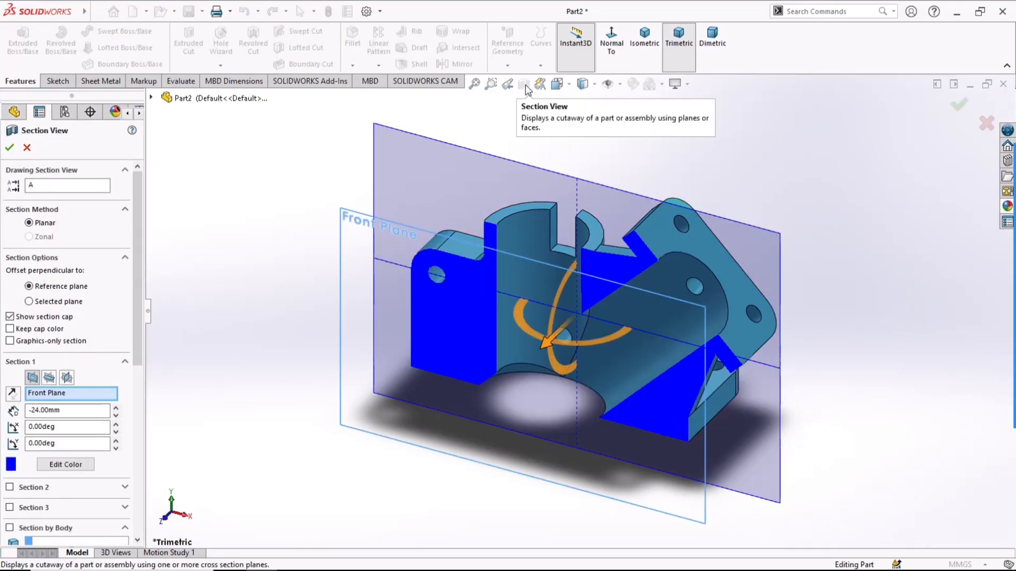
left_click(961, 103)
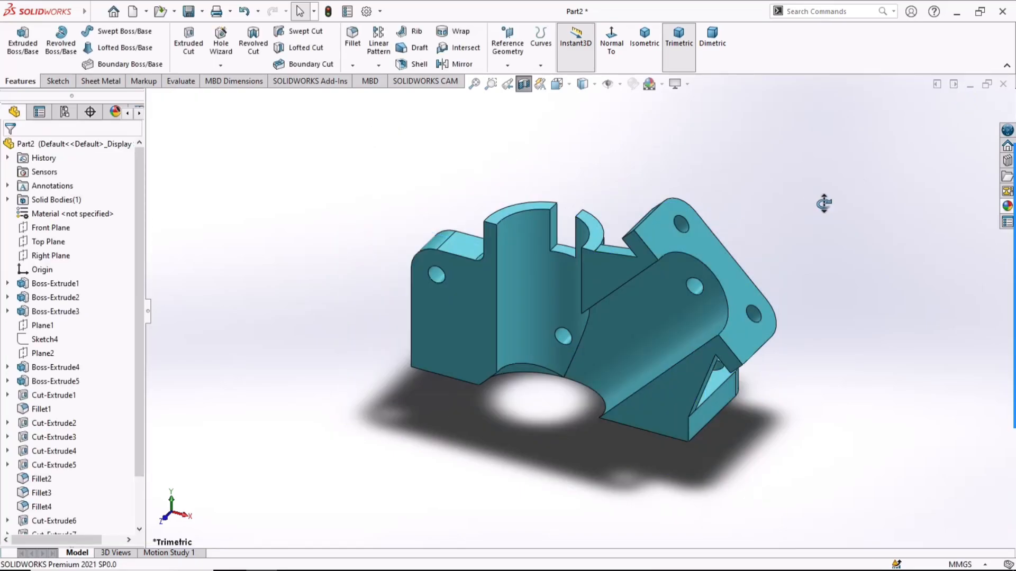
mouse_move(824, 203)
middle_mouse_down()
mouse_move(789, 214)
mouse_move(837, 202)
mouse_move(806, 209)
middle_mouse_up()
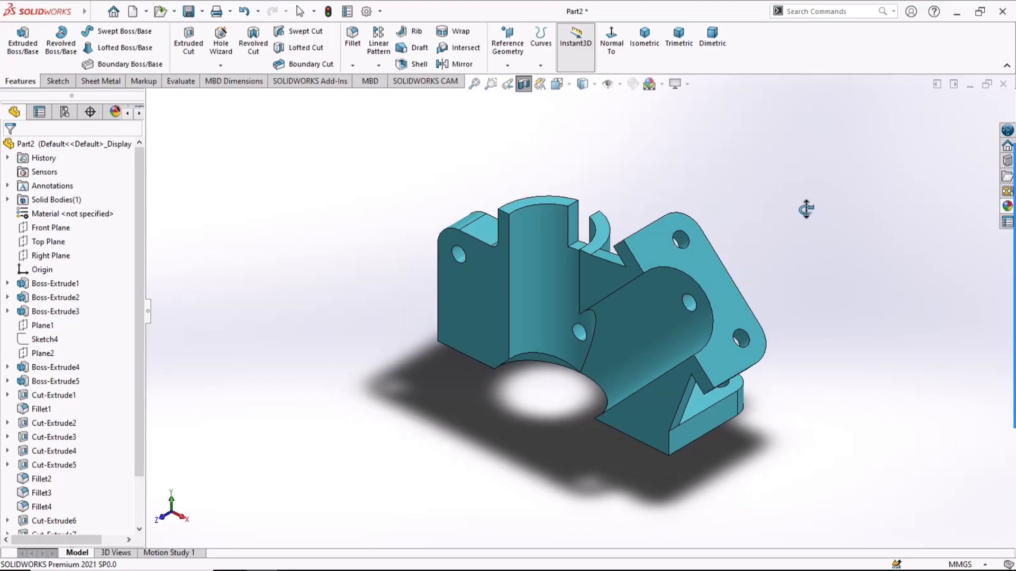
left_click(524, 84)
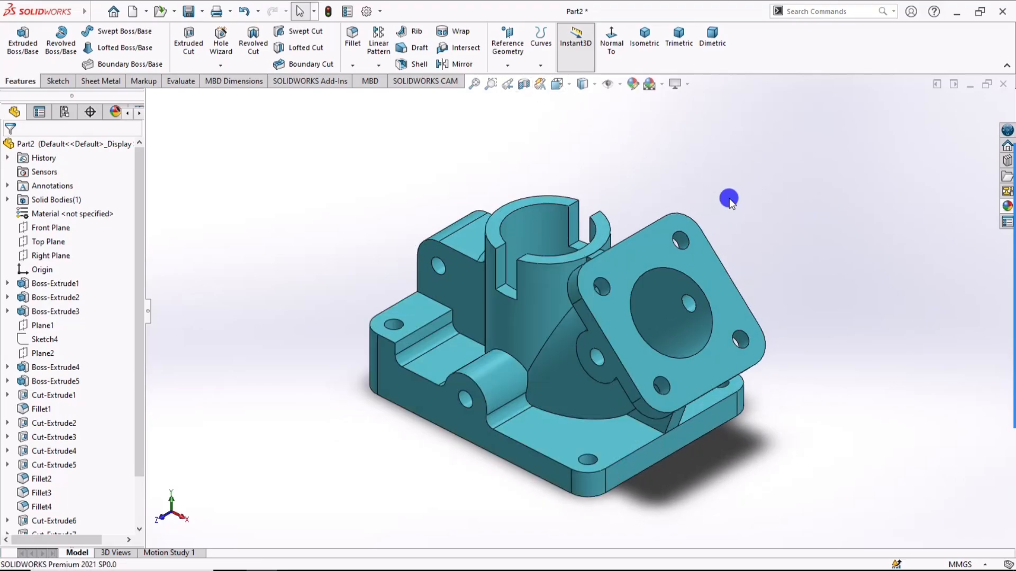
left_click(647, 44)
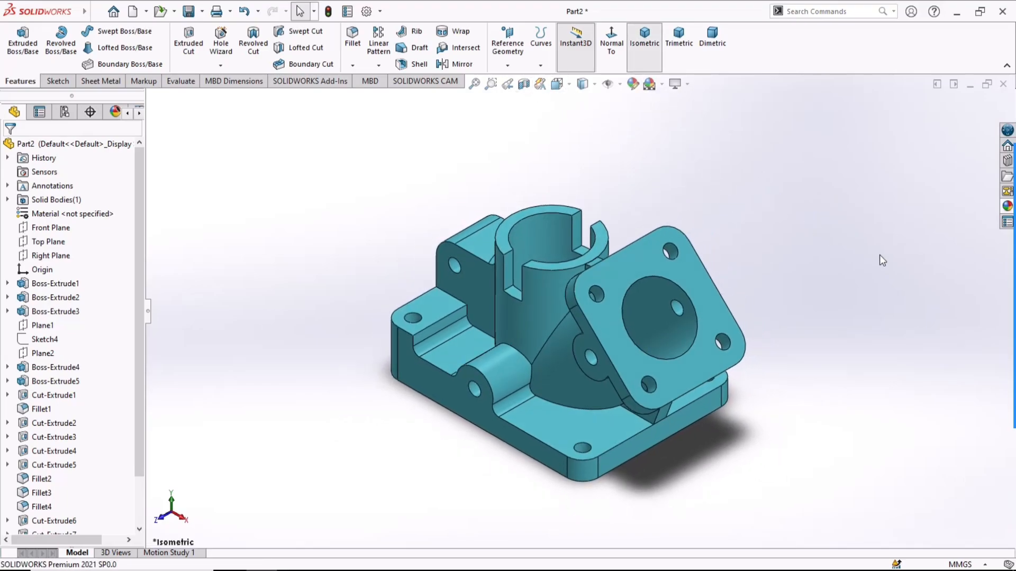